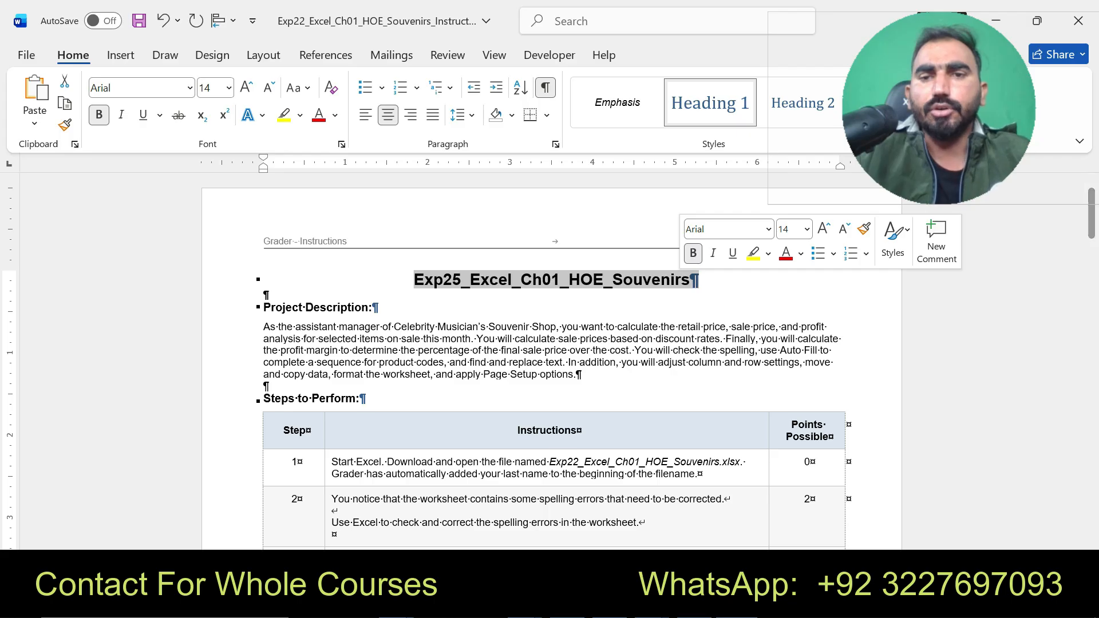
Step: Highlight the document title and the Project Description section in yellow, and undo both highlights
click(753, 254)
drag(415, 280, 699, 282)
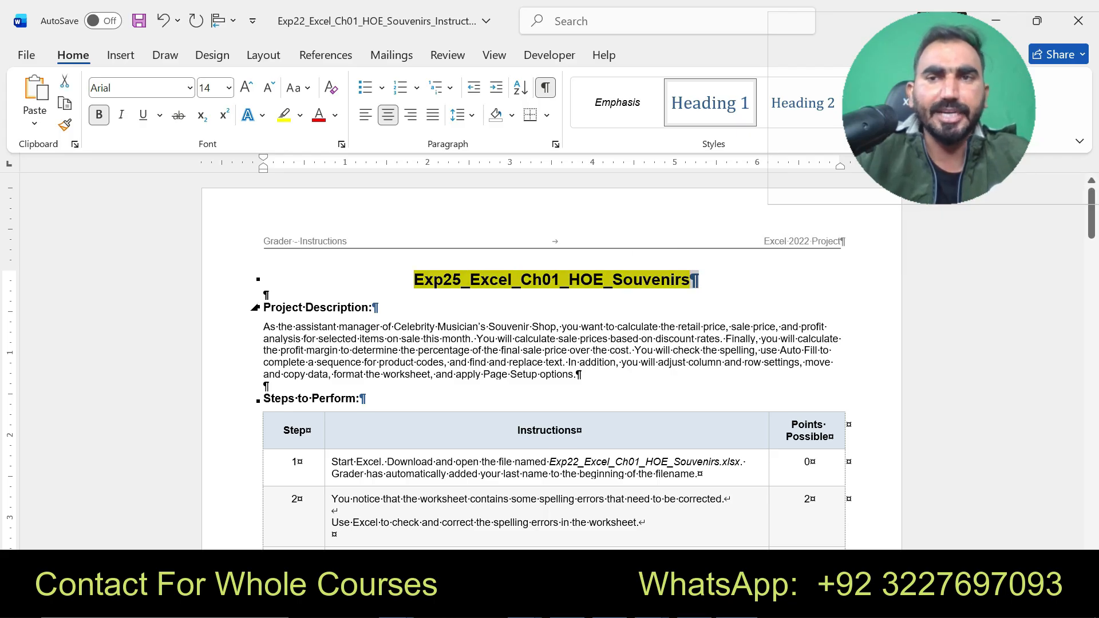
drag(263, 308, 582, 374)
click(664, 344)
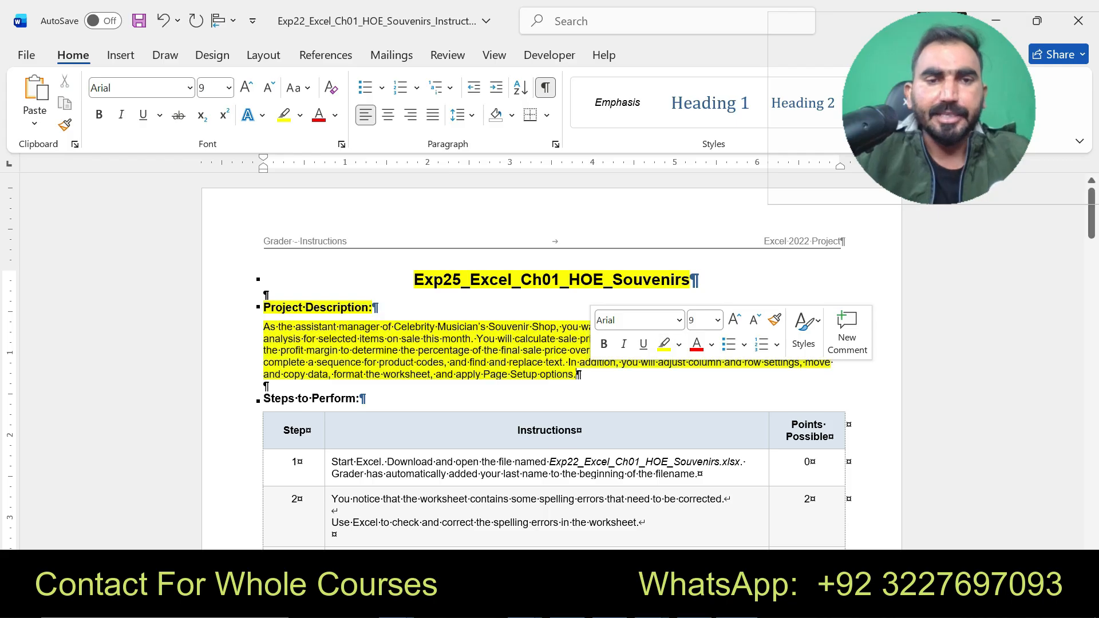
drag(263, 326, 724, 363)
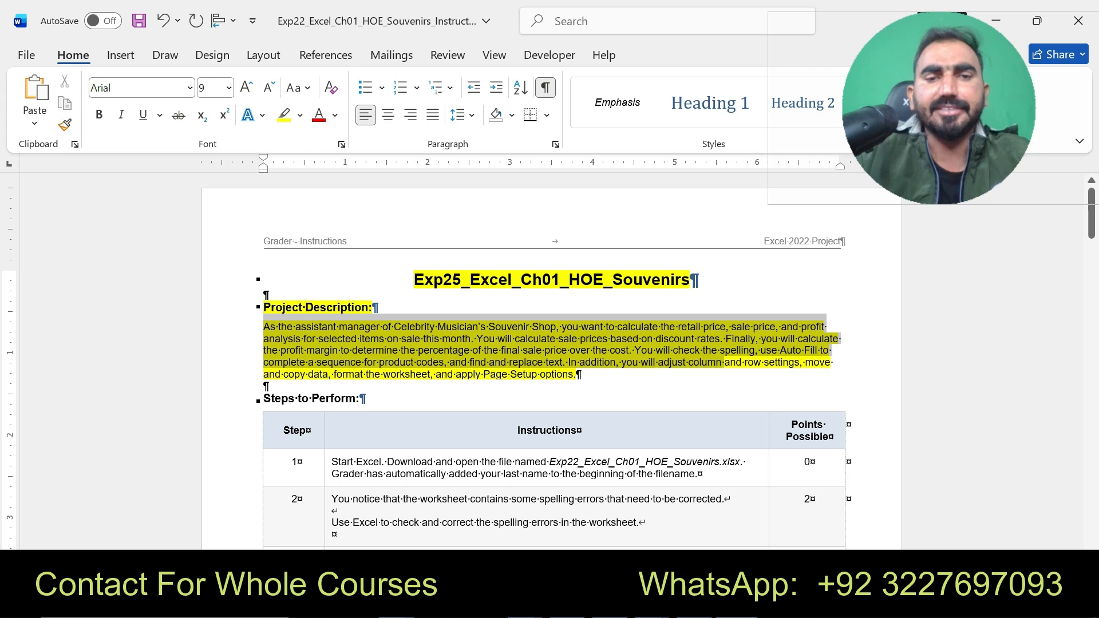
key(ctrl+z)
key(ctrl+z)
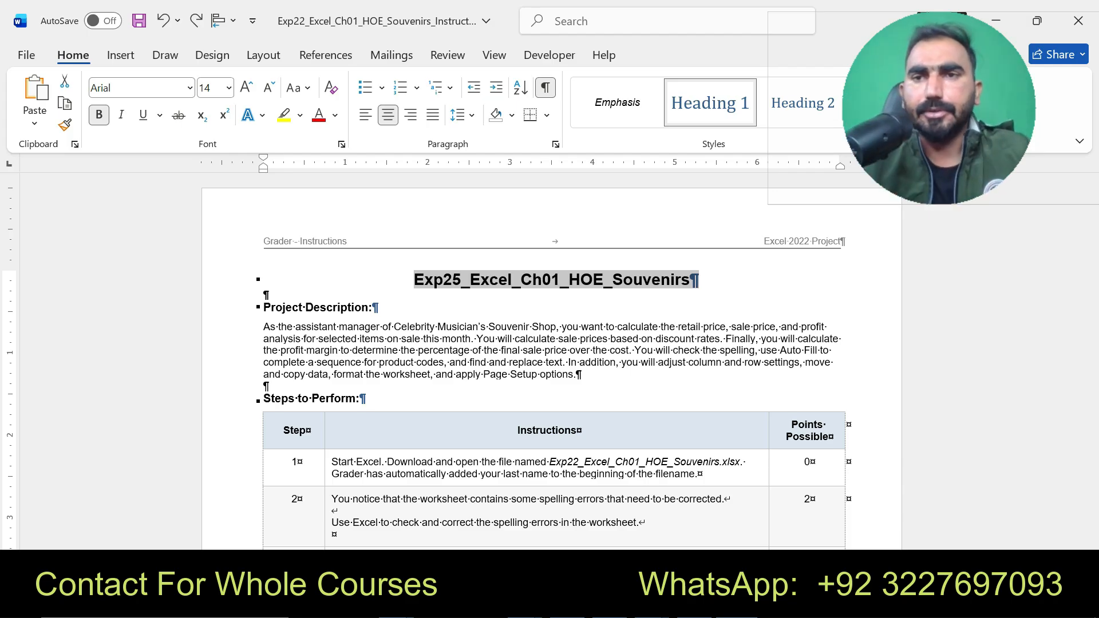
Step: Highlight the step 1 instructions in yellow in the table, and undo that highlighting
drag(332, 462, 698, 474)
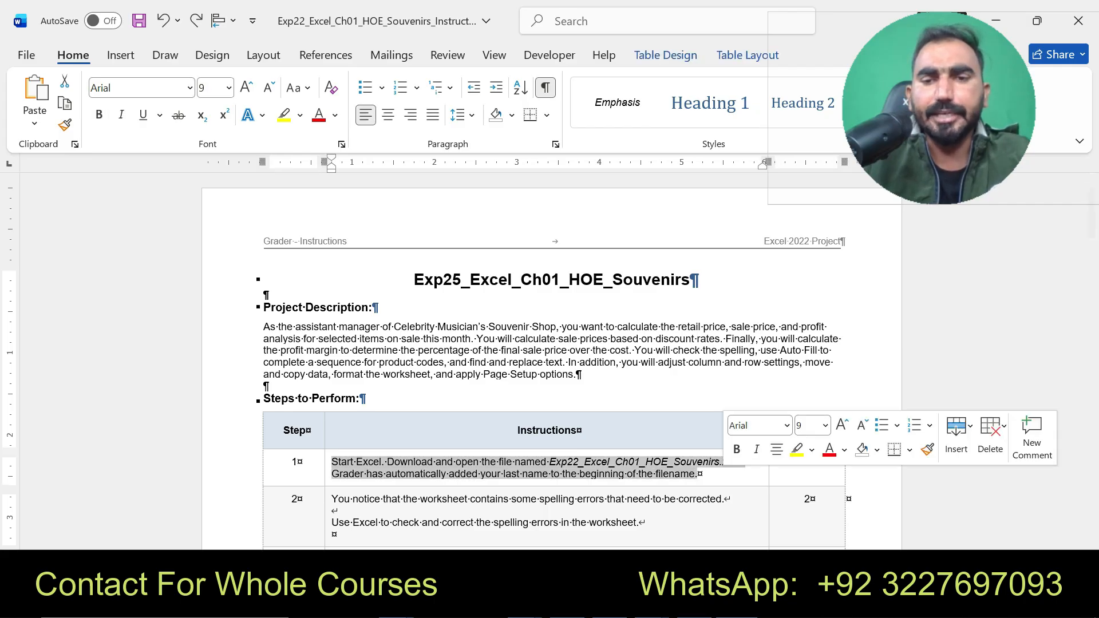
click(797, 449)
key(ctrl+z)
Step: Highlight the step 2 instructions about correcting spelling errors in yellow
drag(1091, 213, 1092, 224)
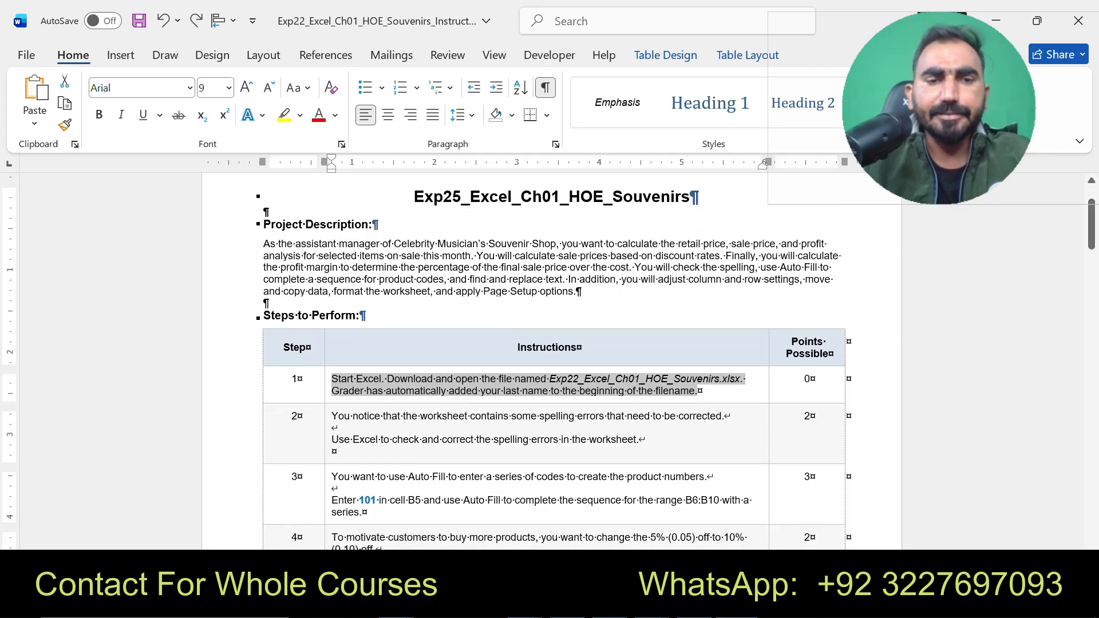
drag(332, 416, 435, 429)
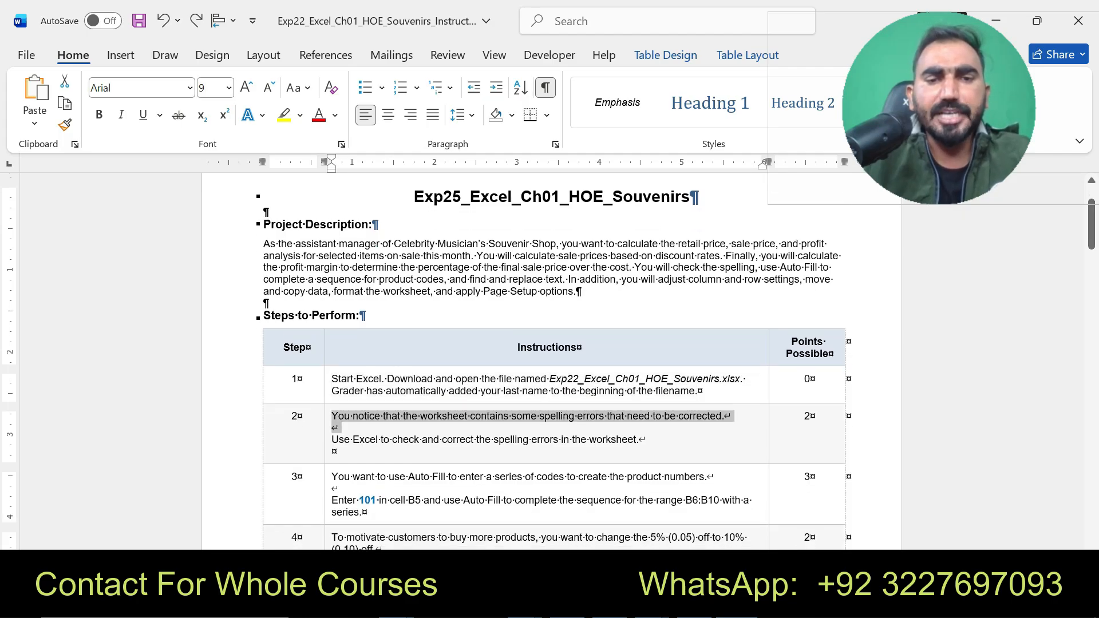
drag(335, 428, 647, 440)
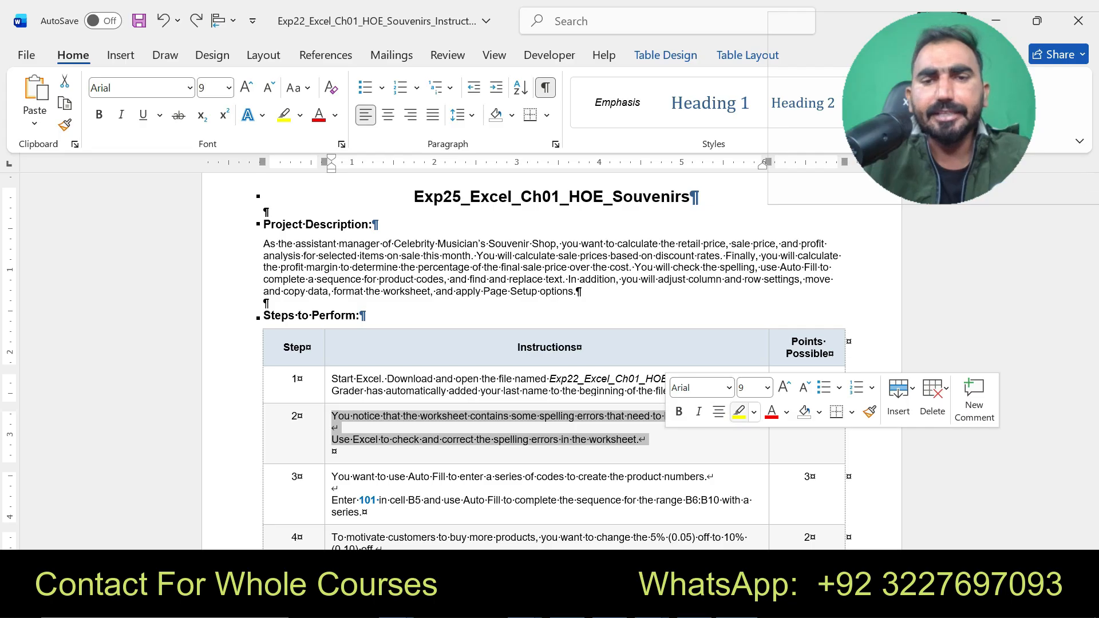
click(739, 412)
drag(333, 439, 639, 440)
Step: Switch to the Excel workbook and spell-check the whole sheet, changing all Souvineer to Souvenir and Retaile to Retailed
key(alt+Tab)
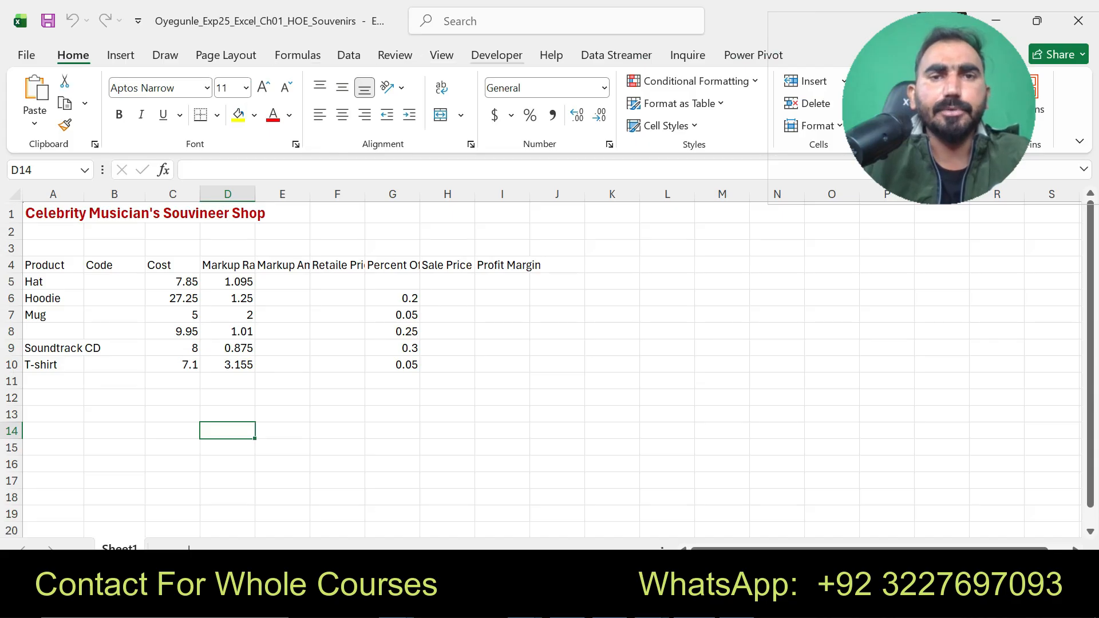
click(395, 55)
click(37, 97)
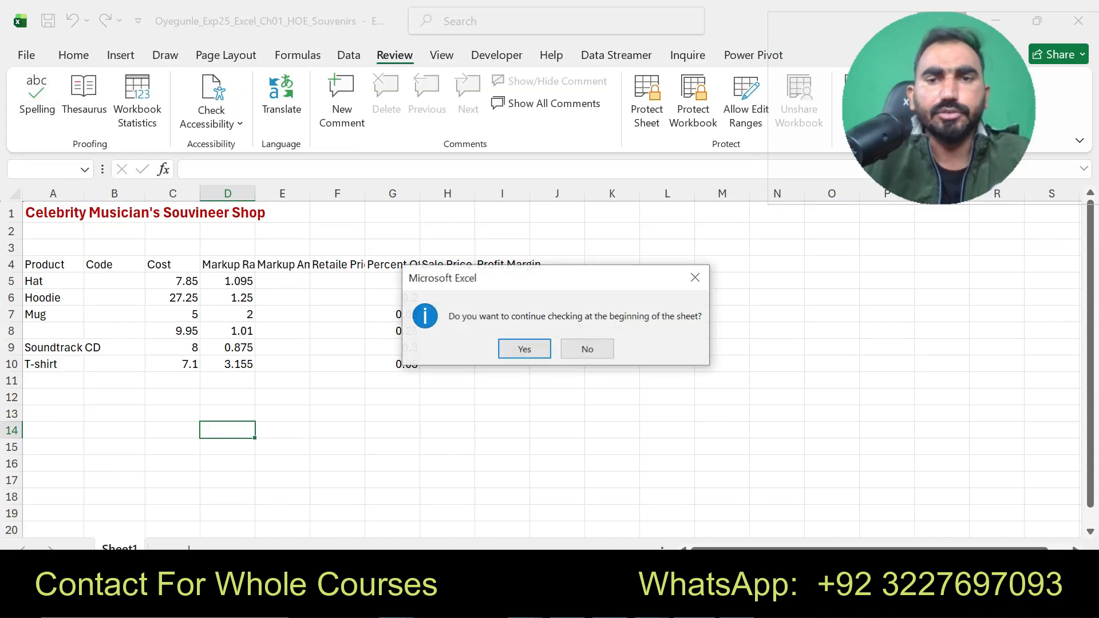
click(524, 349)
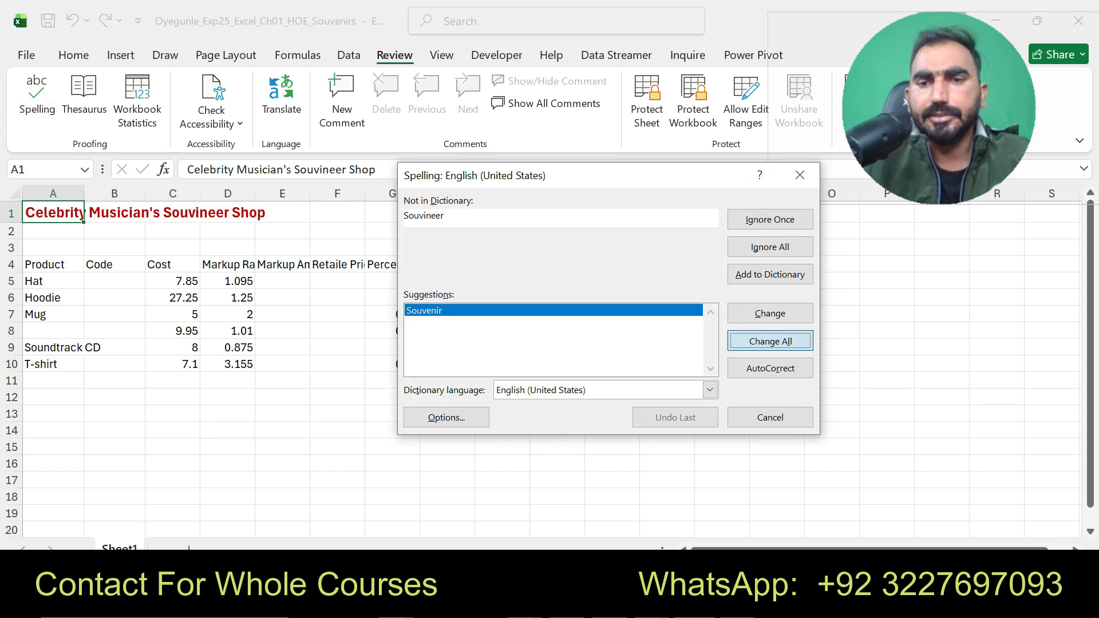
click(770, 341)
click(770, 340)
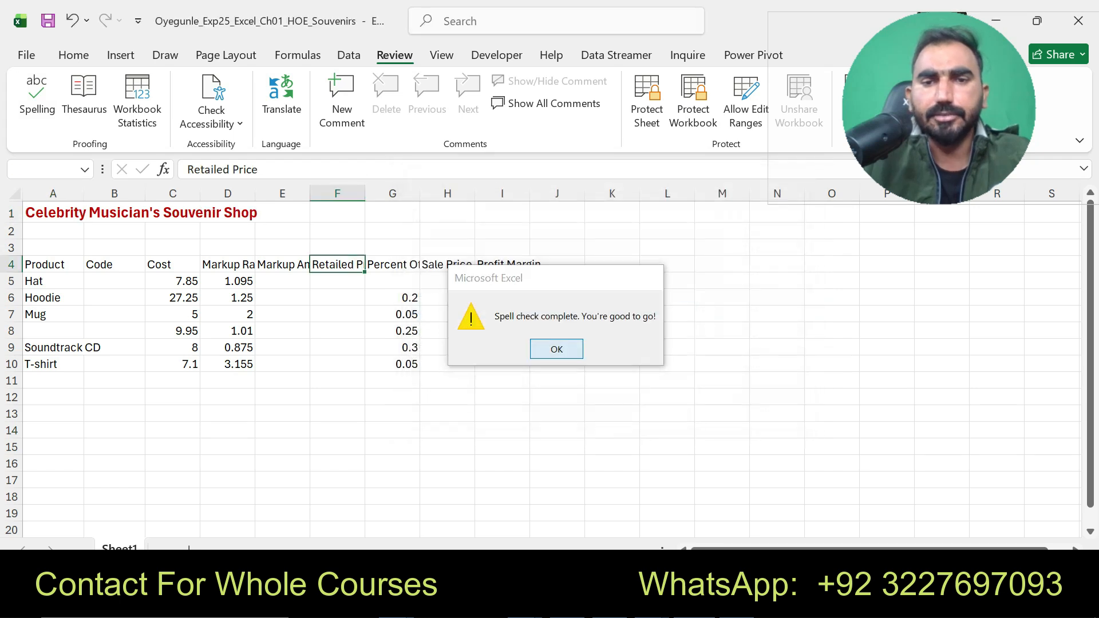
click(556, 350)
Step: Return to the Word instructions and highlight the step 3 text about product codes in yellow
key(alt+Tab)
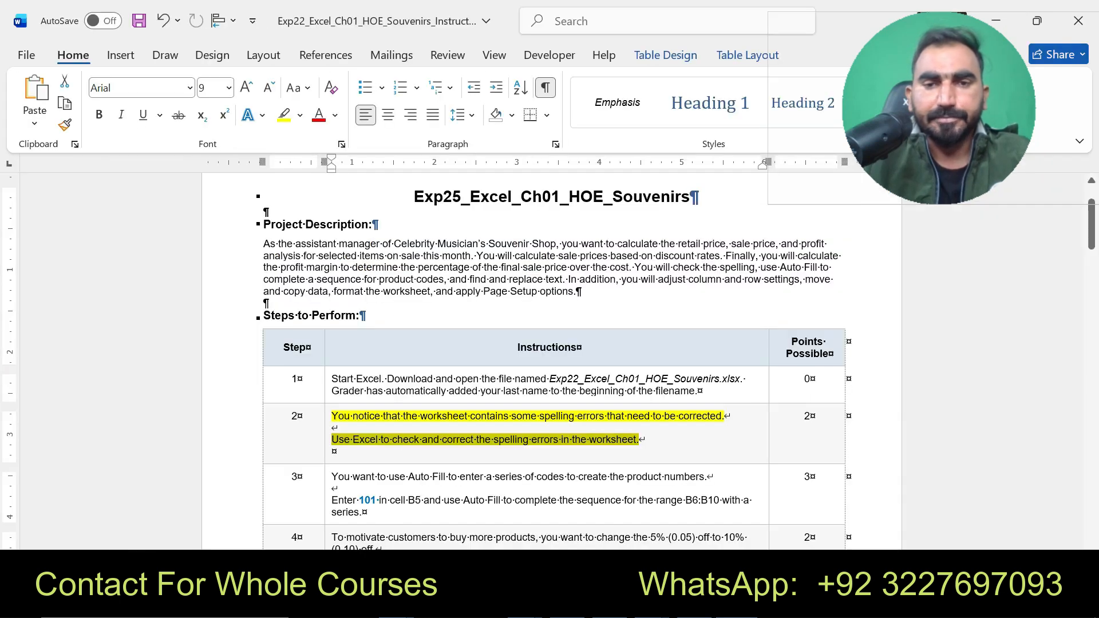
drag(332, 477, 363, 513)
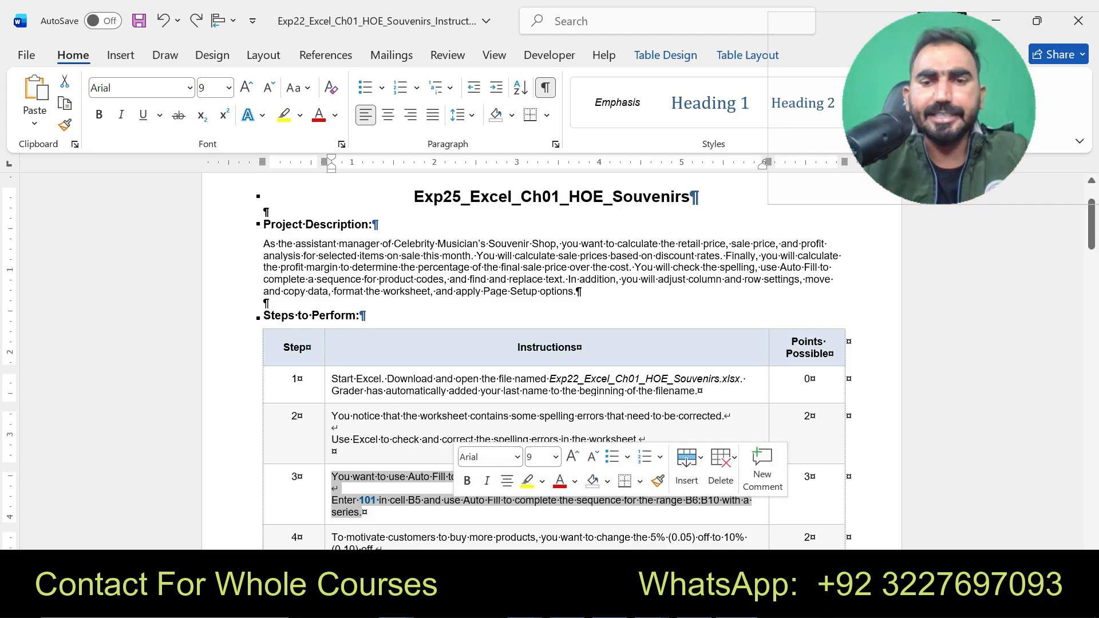
click(527, 480)
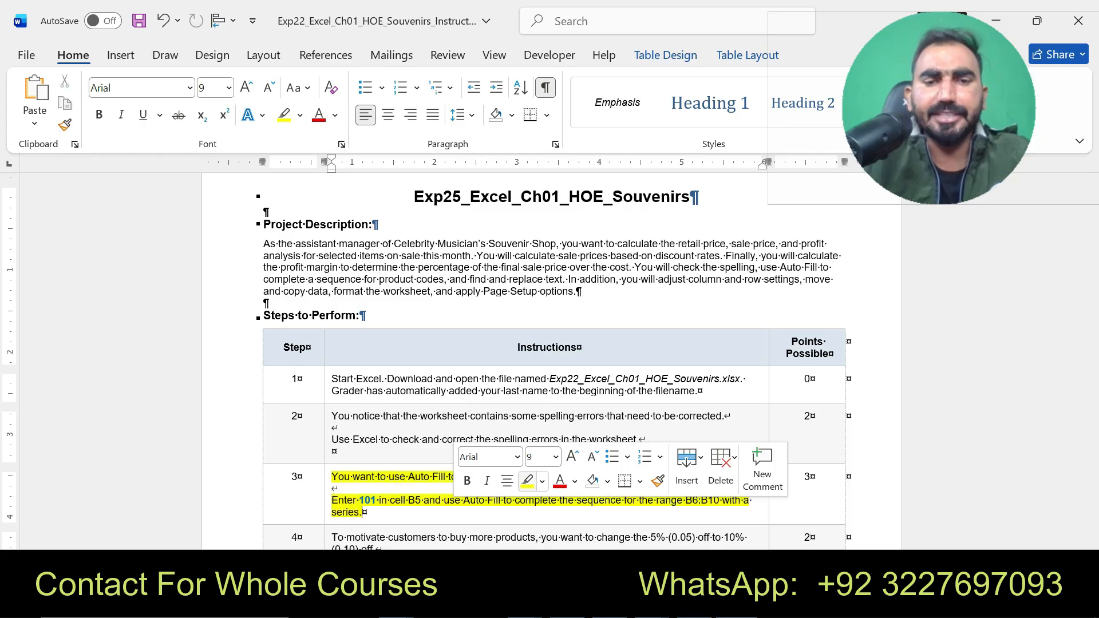
drag(332, 477, 509, 513)
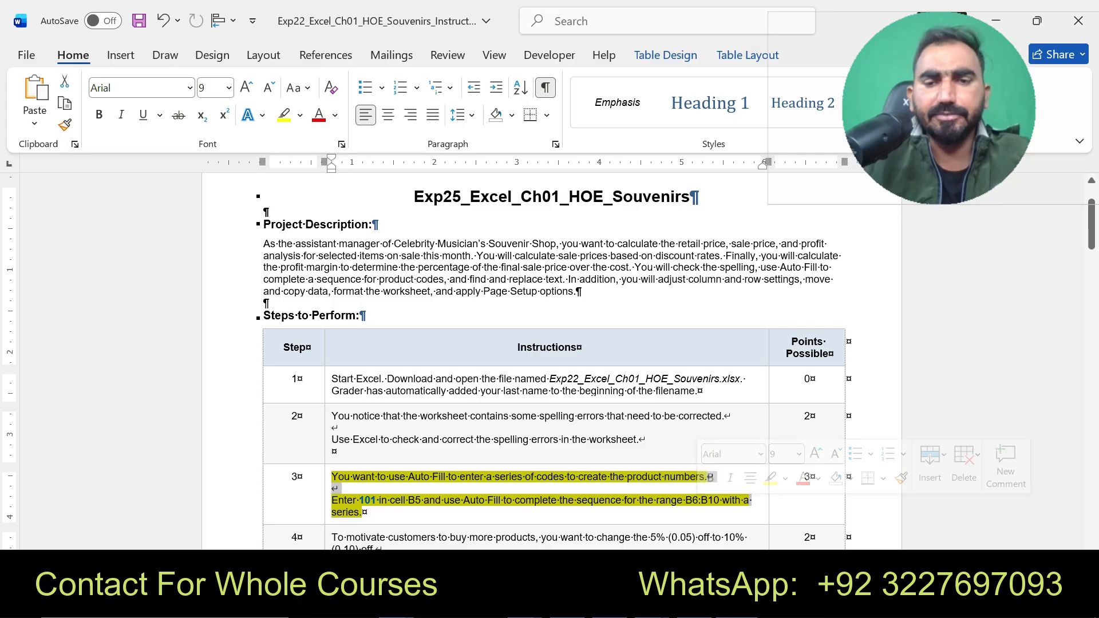
Step: Switch to the Excel workbook, enter 101 in cell B5 and Auto Fill it as a series through B10
key(alt+Tab)
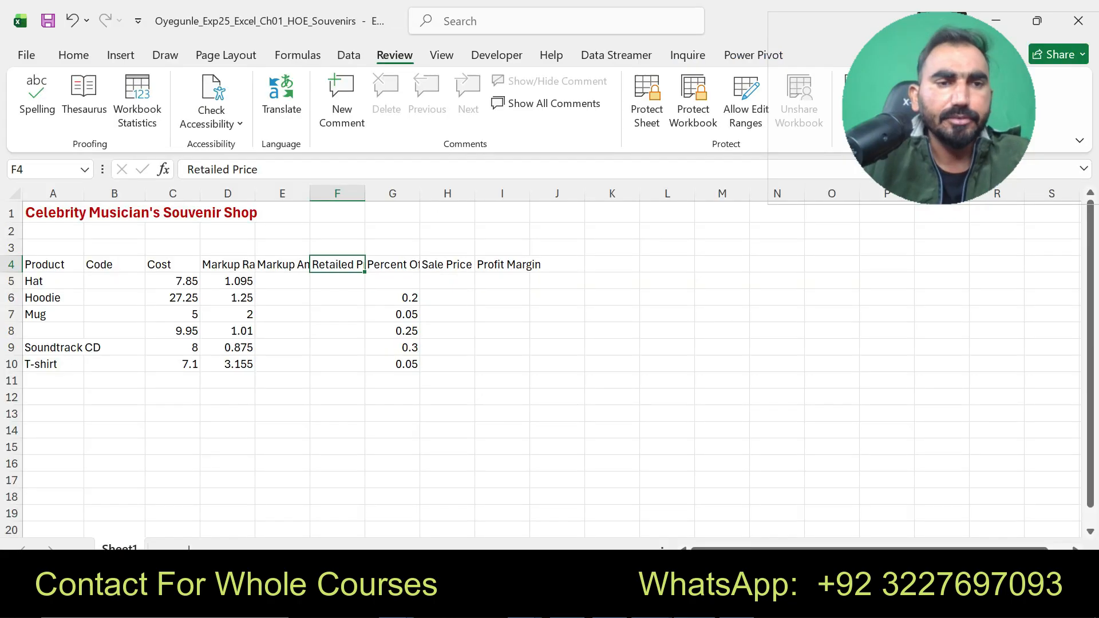
click(53, 281)
click(115, 281)
text(101)
key(Return)
key(Up)
drag(145, 288, 143, 369)
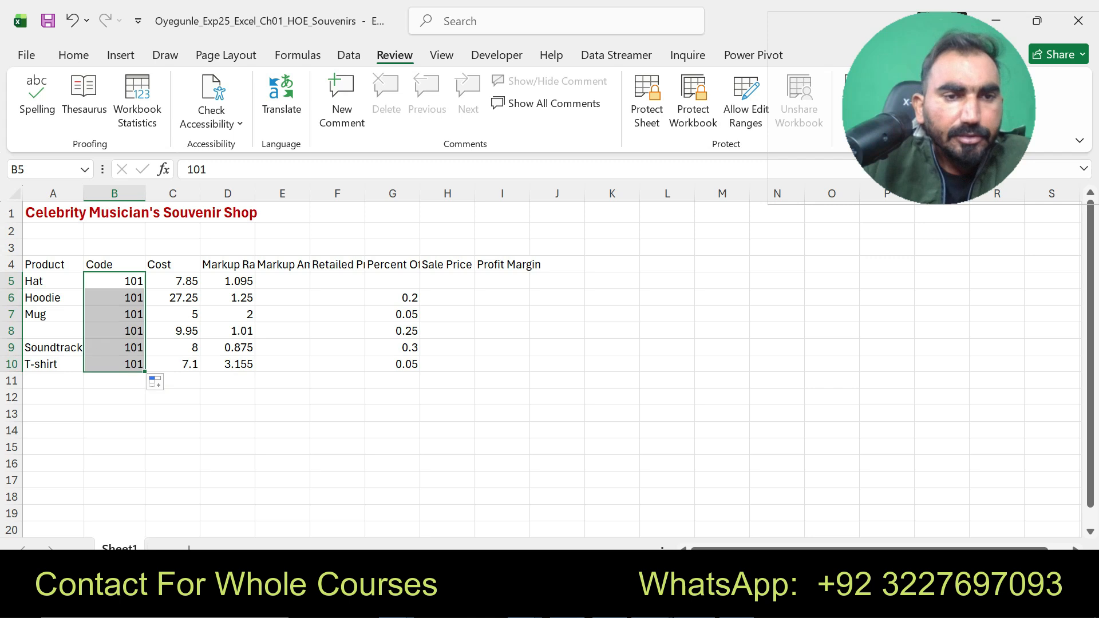
click(154, 381)
click(189, 424)
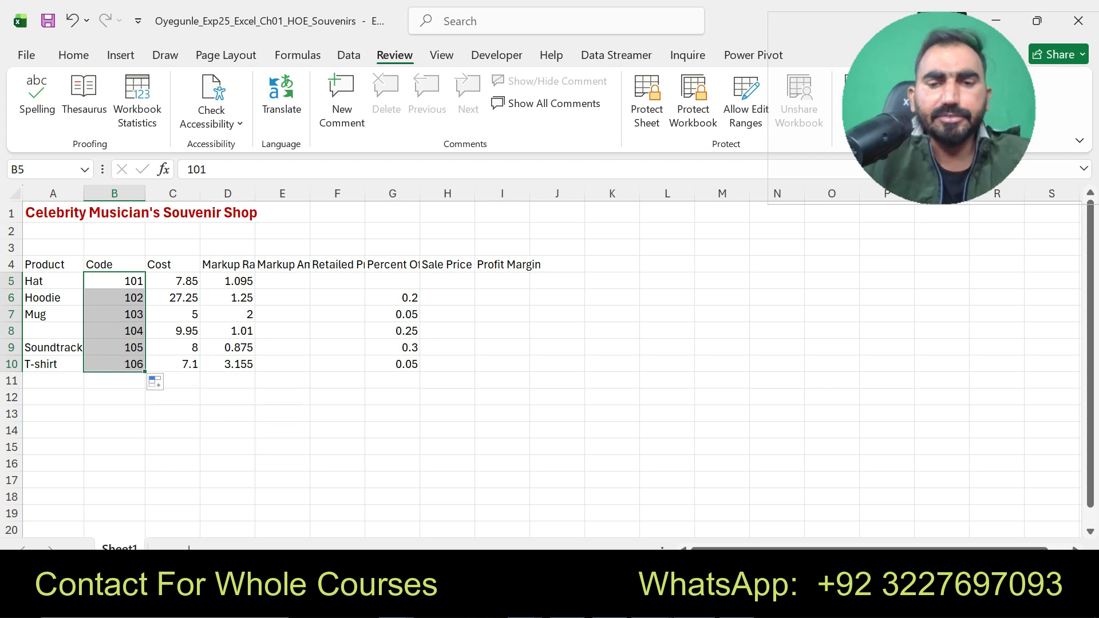
Step: Return to the Word instructions, undo the step 3 highlighting and highlight the step 4 instructions in yellow
key(alt+Tab)
key(ctrl+z)
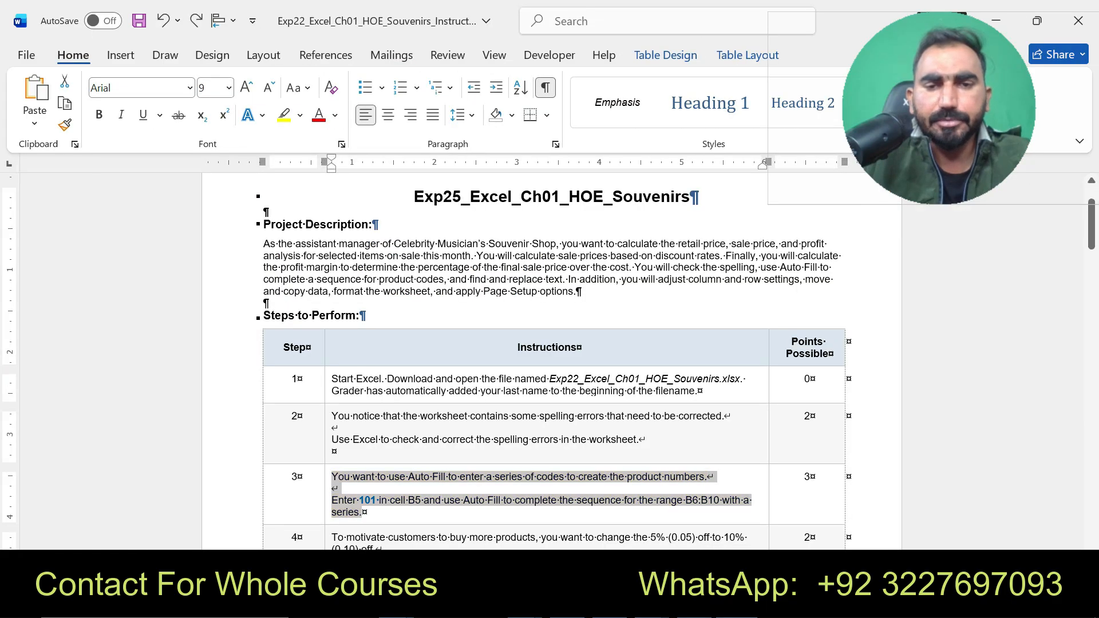
drag(1092, 225, 1092, 261)
drag(332, 257, 588, 292)
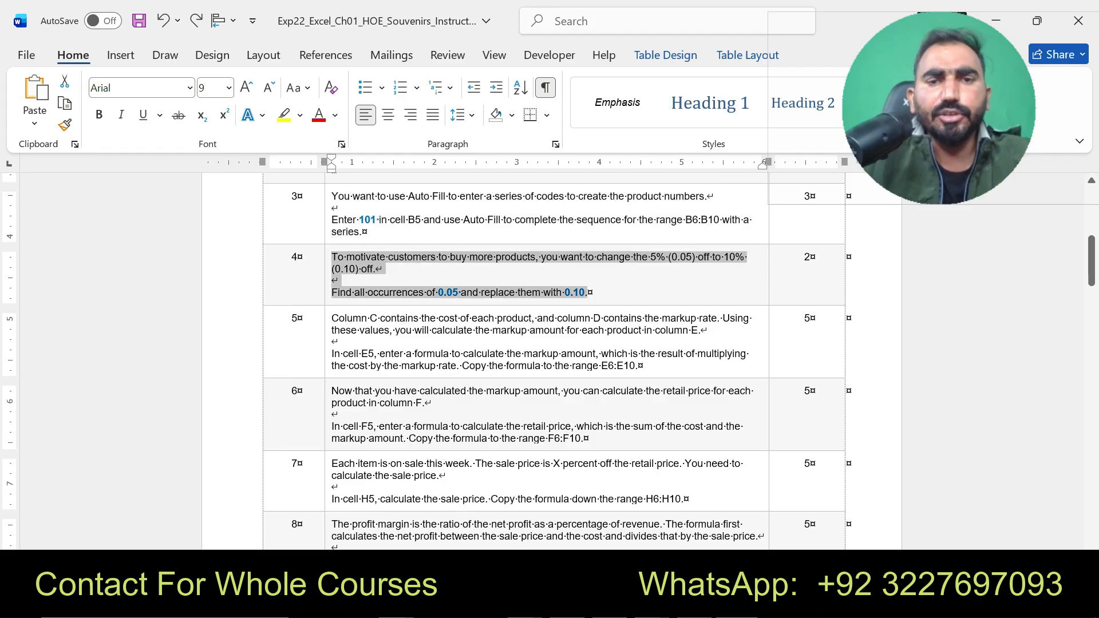
click(687, 266)
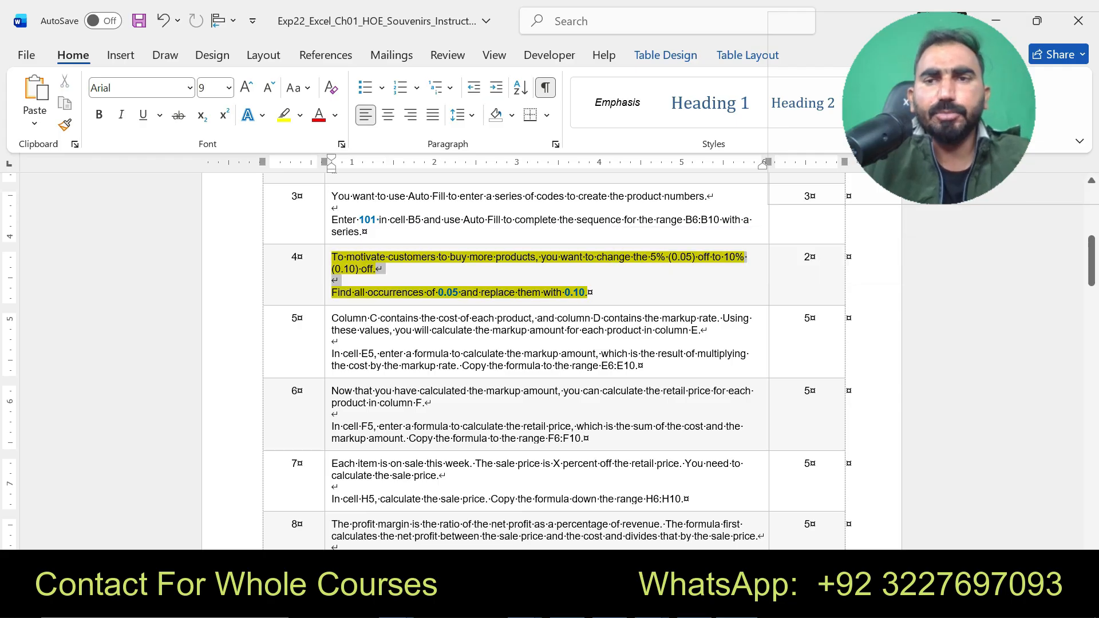
Step: Switch to the Excel workbook and set up Find and Replace with 0.05 as the value to find
key(alt+Tab)
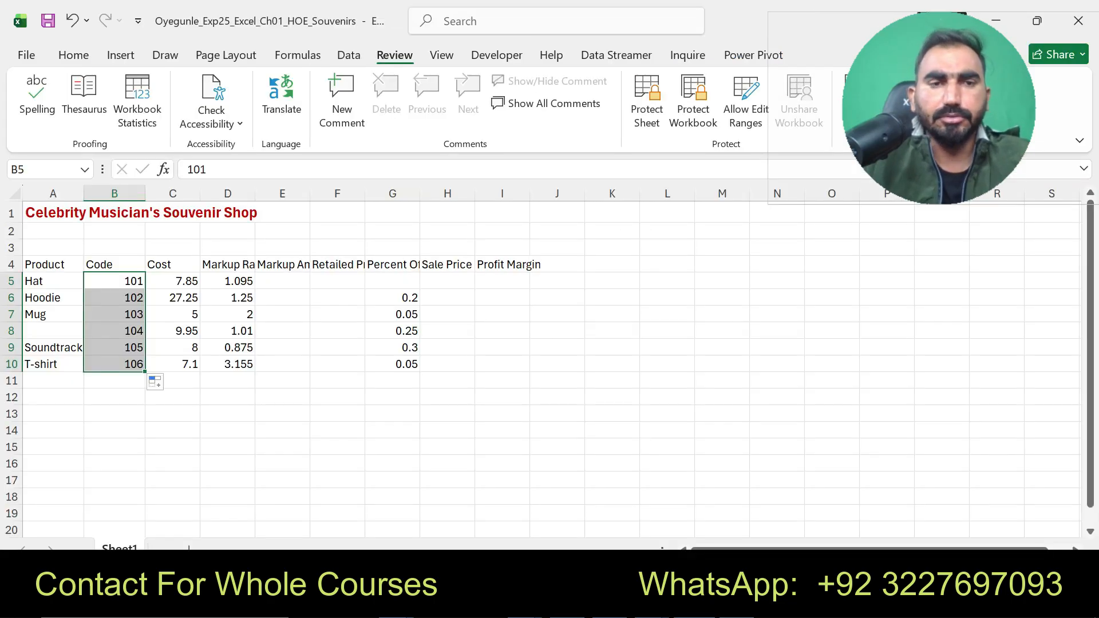
click(173, 281)
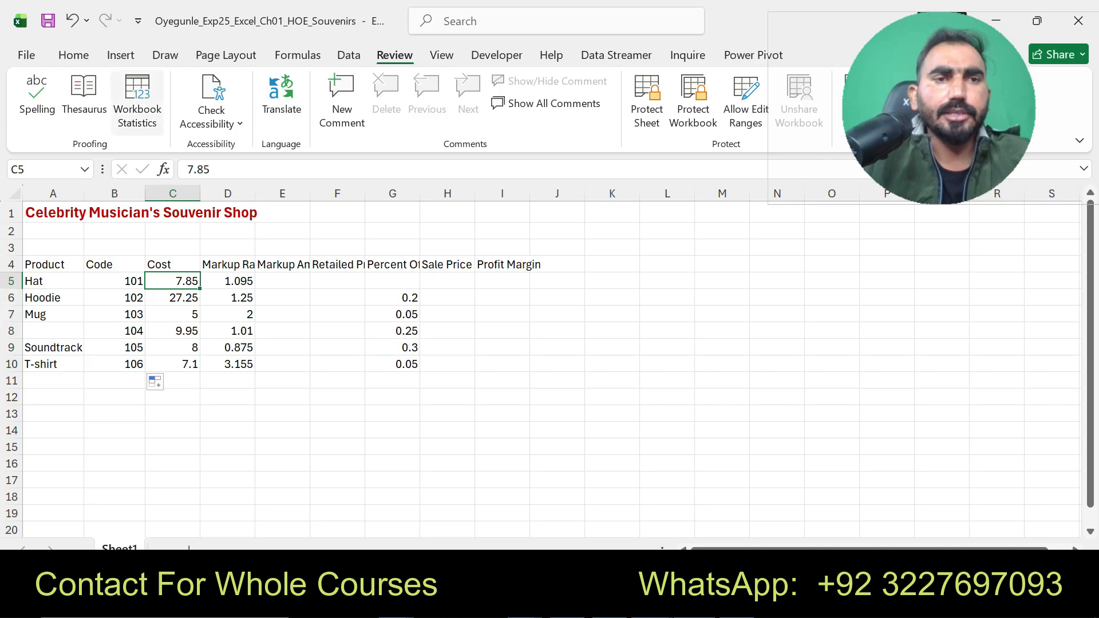
click(73, 56)
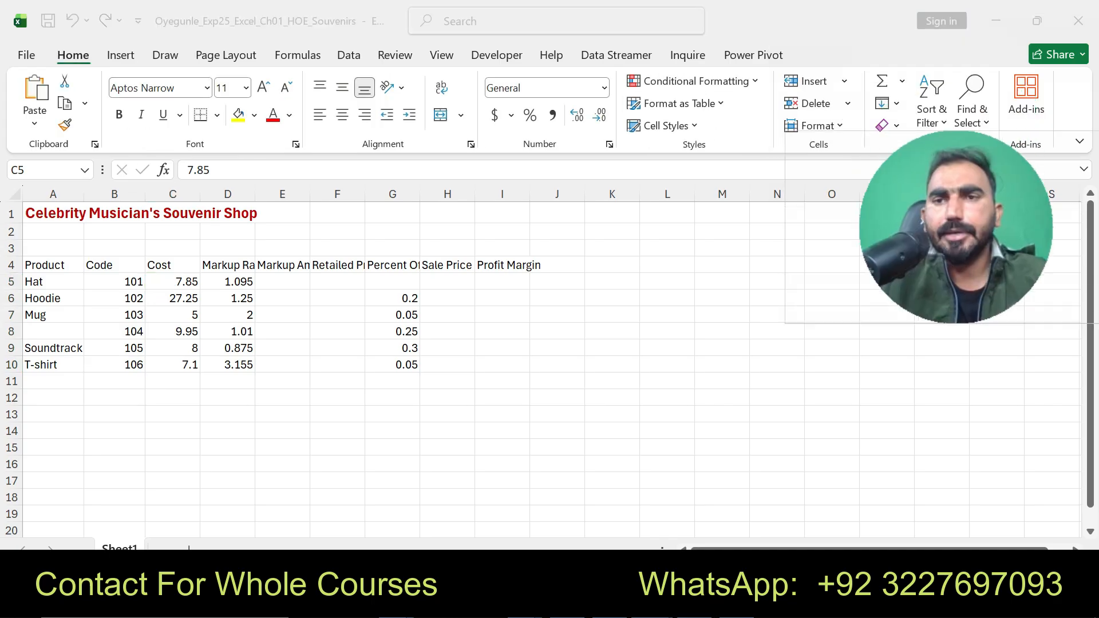
click(972, 109)
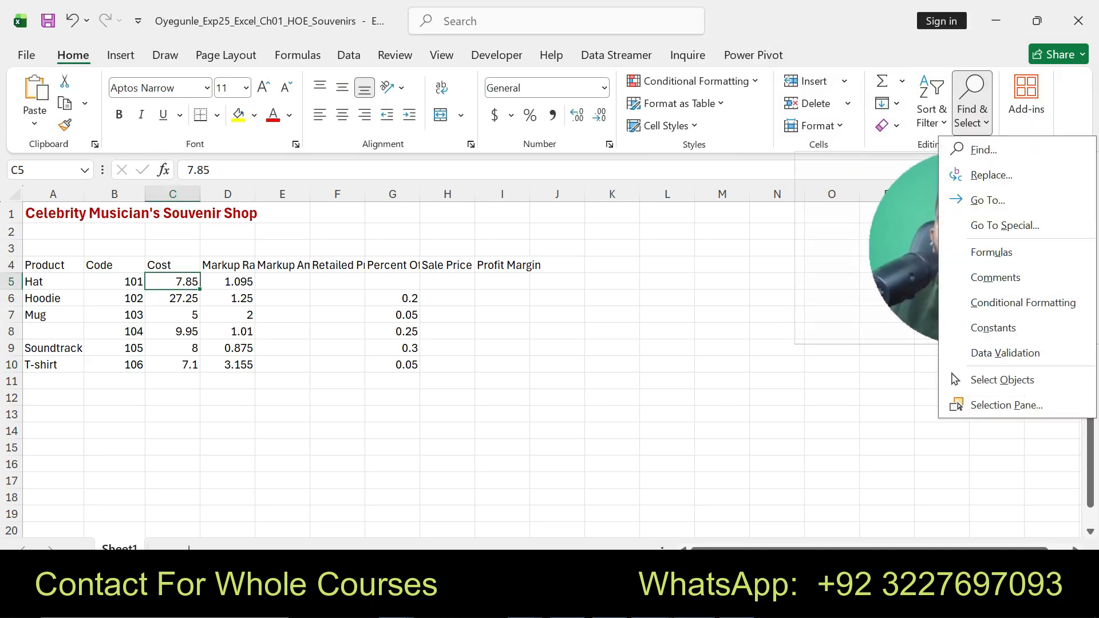
click(991, 175)
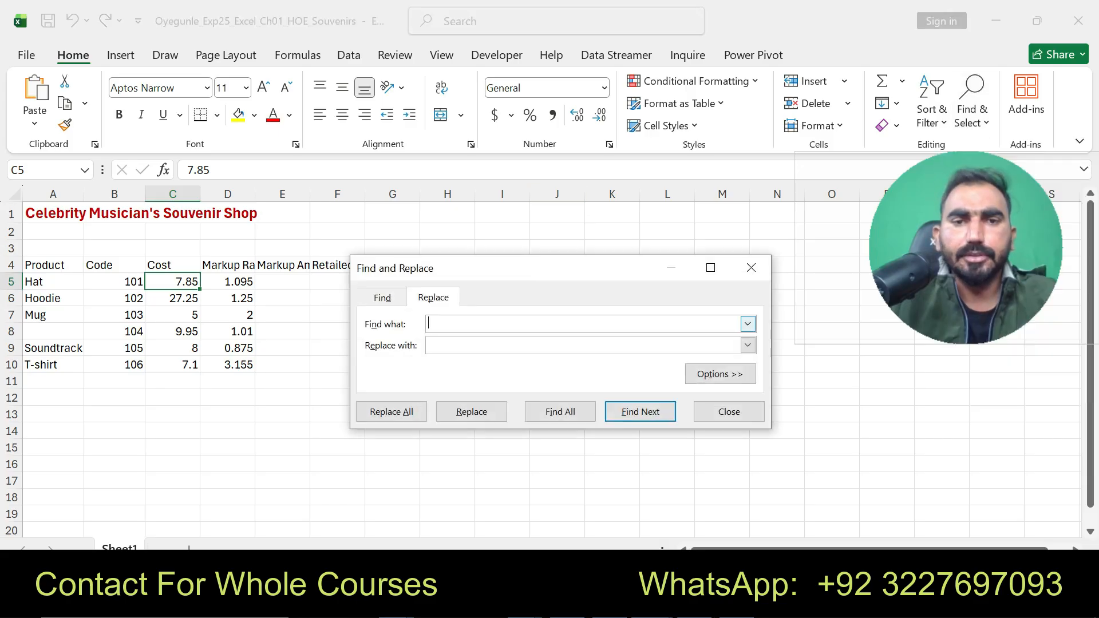
text(0.05)
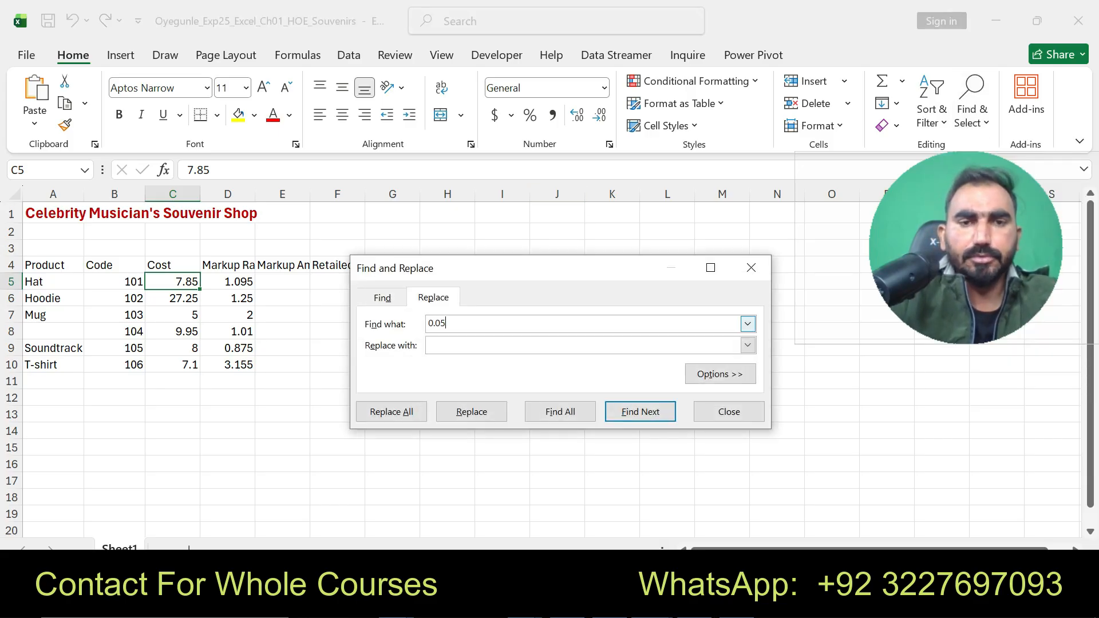
Step: Check the replacement value in step 4 of the Word instructions, and replace all occurrences of 0.05 with 0.10 in the Excel worksheet
click(563, 345)
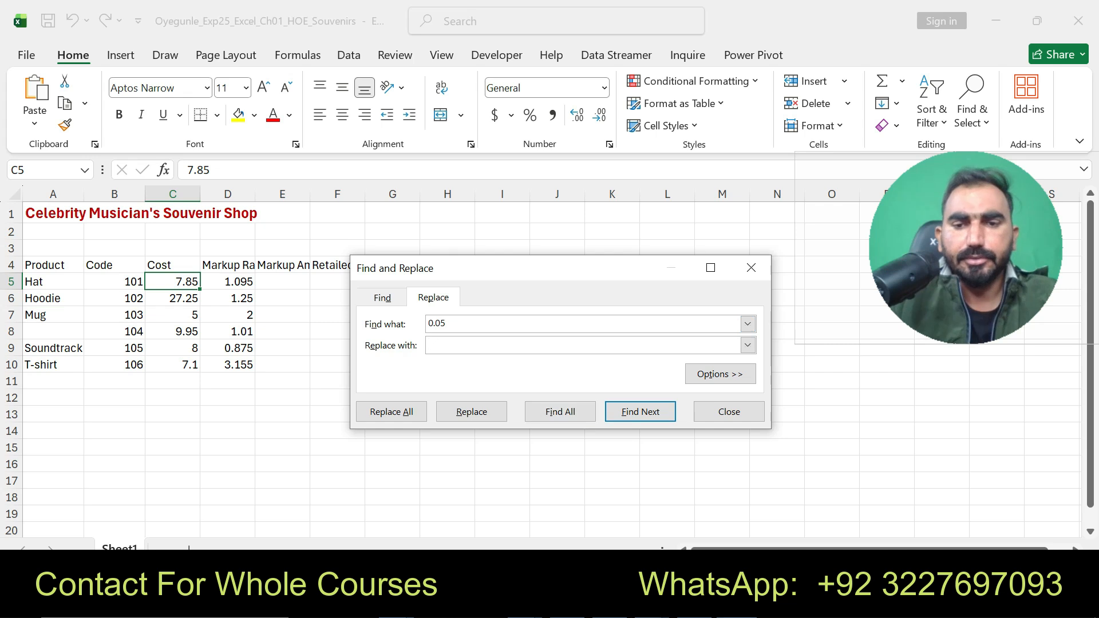
click(566, 605)
click(676, 606)
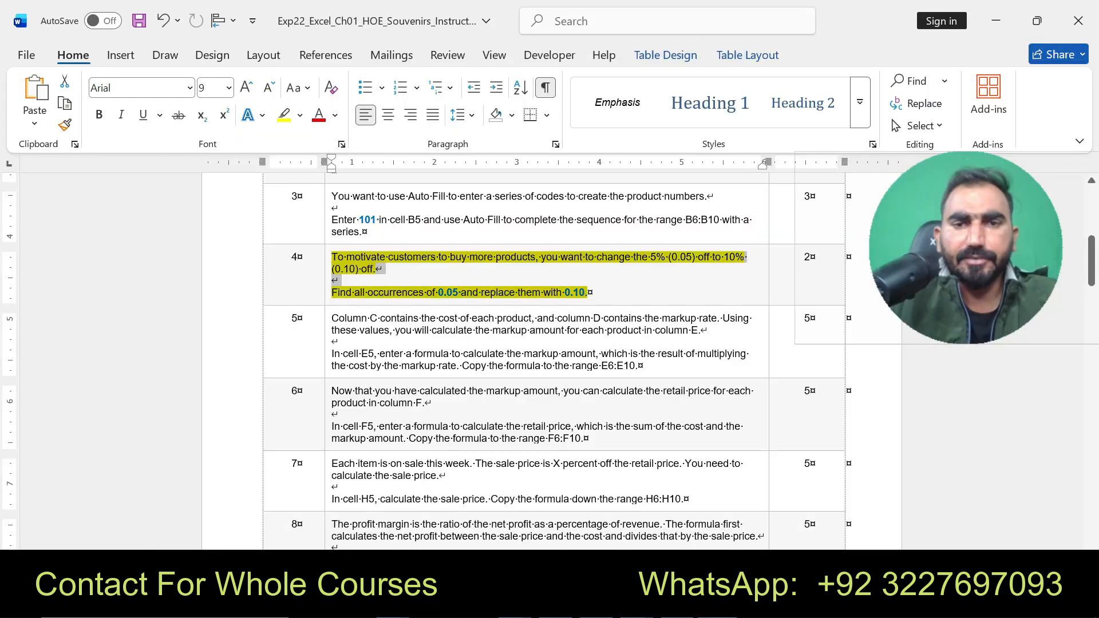
click(636, 606)
click(564, 345)
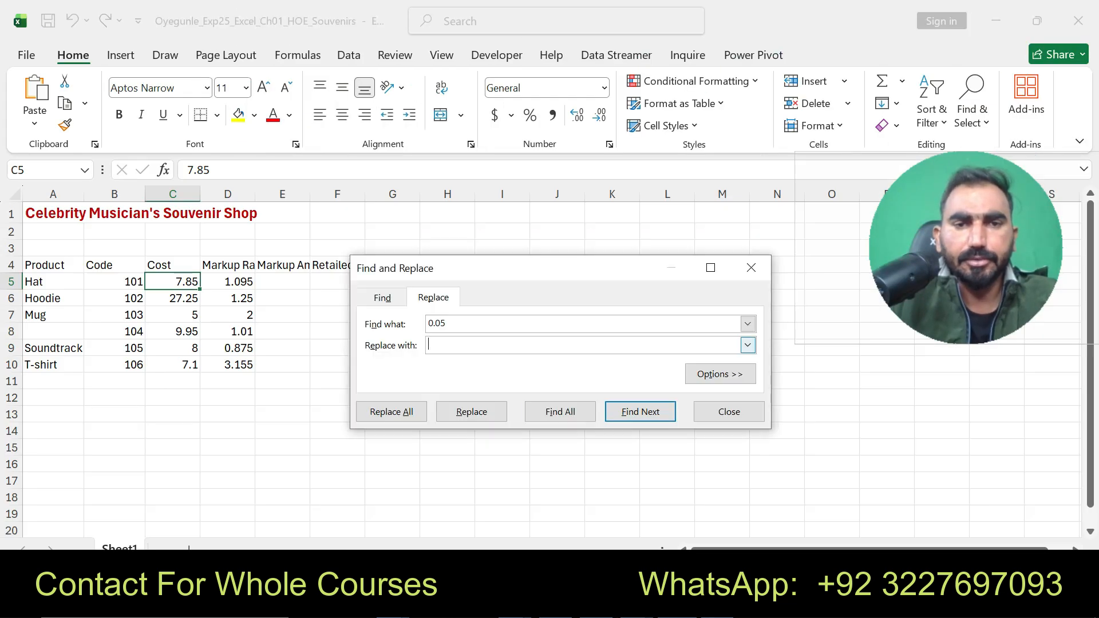
text(0.10)
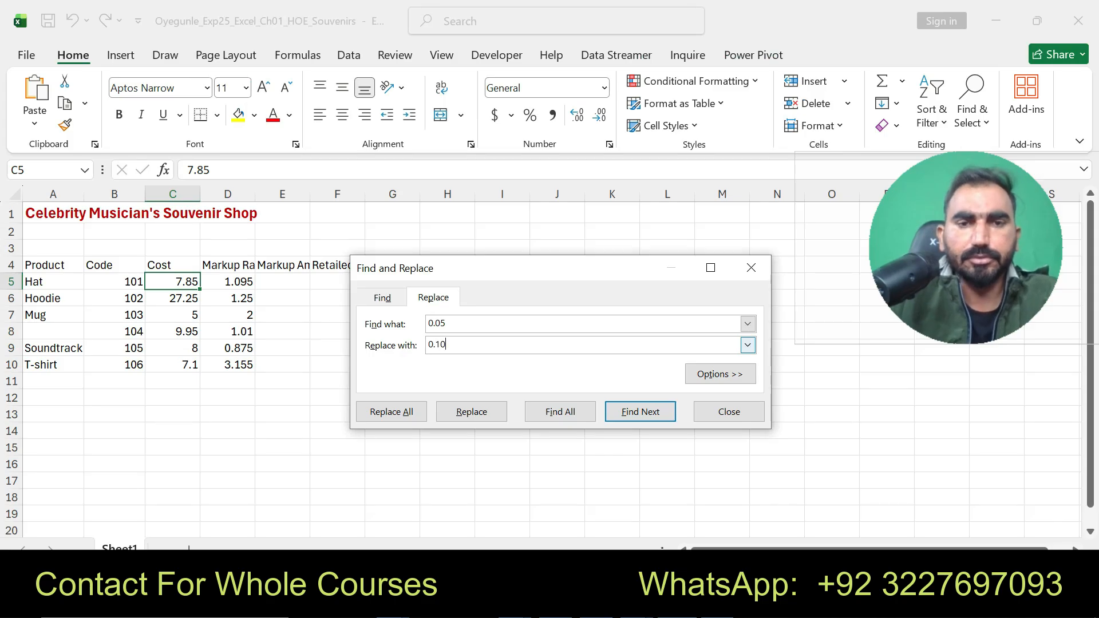
click(391, 412)
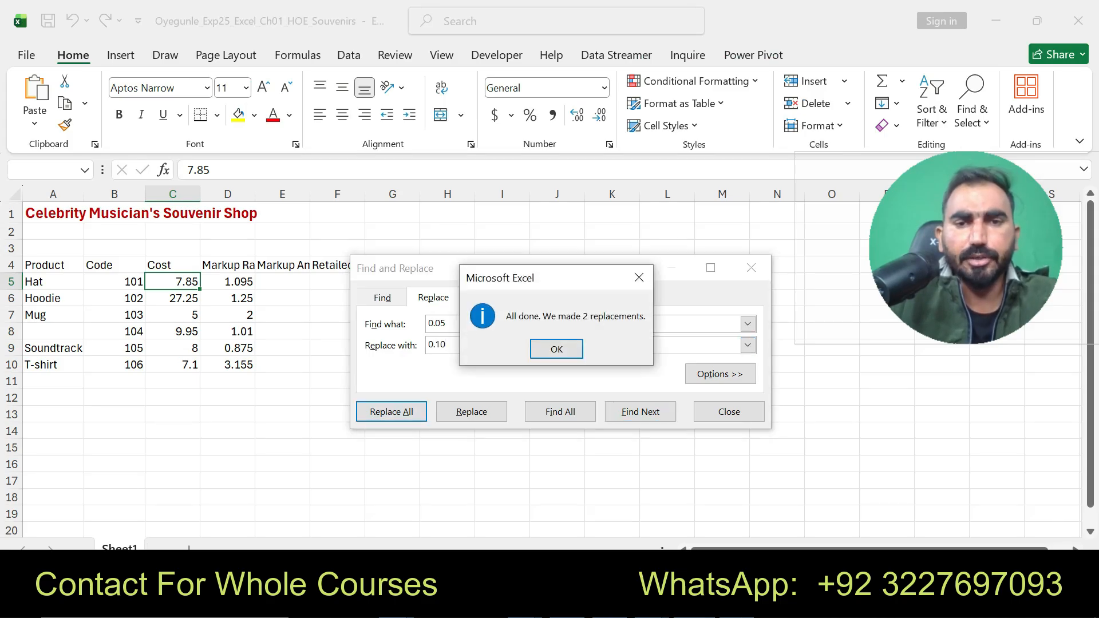
click(558, 347)
click(729, 412)
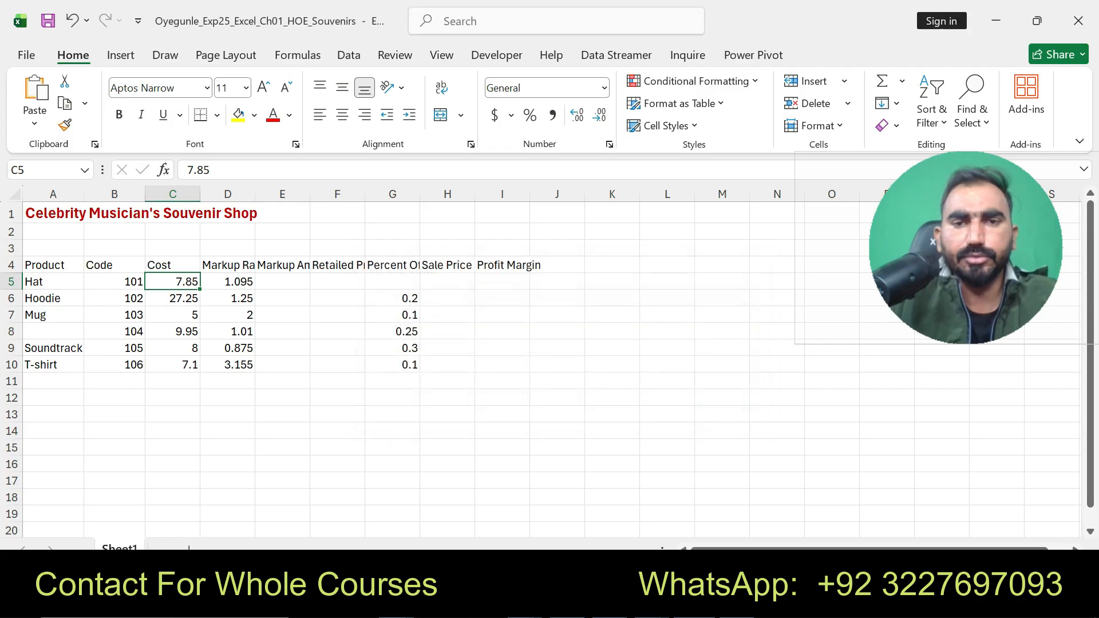
Step: Return to the Word instructions, undo the step 4 highlighting and highlight the step 5 instructions in yellow
key(alt+Tab)
key(ctrl+z)
drag(331, 318, 640, 367)
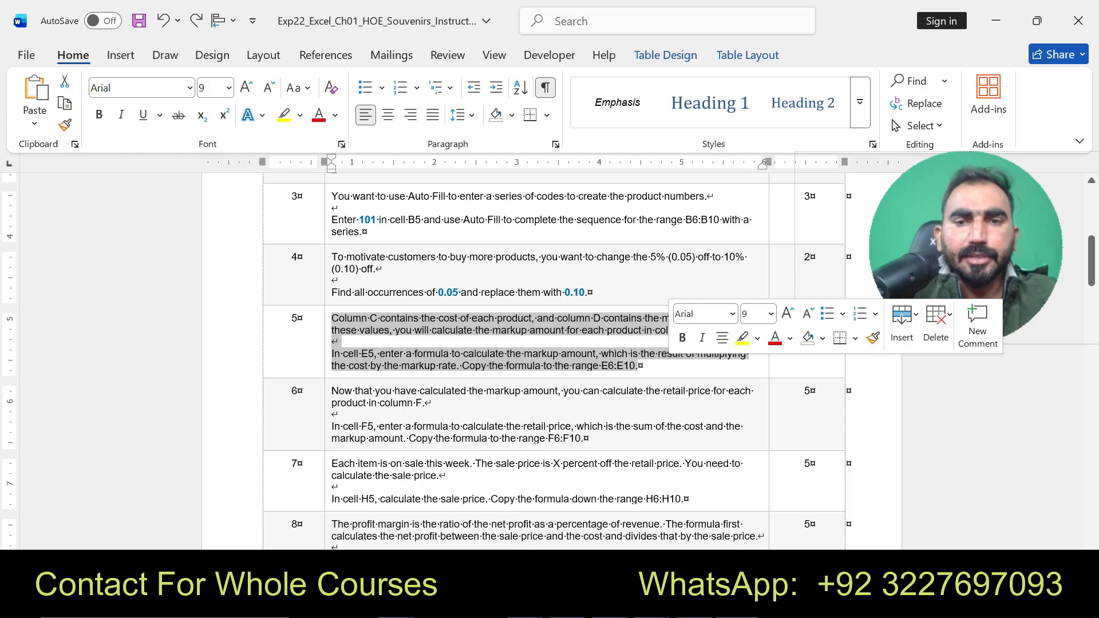
click(743, 338)
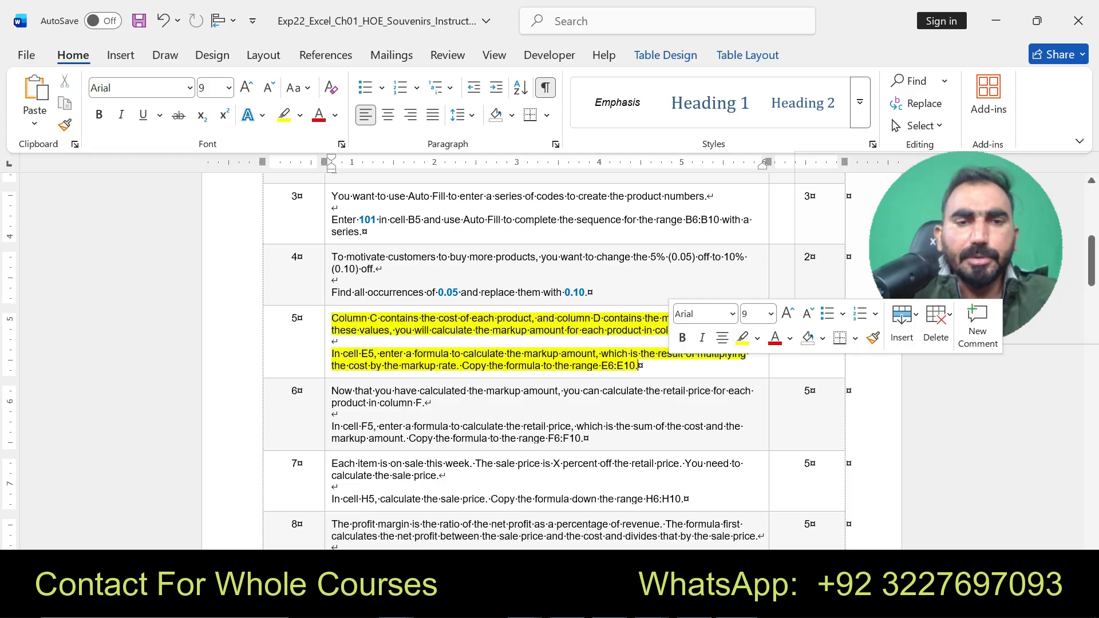
drag(332, 318, 639, 367)
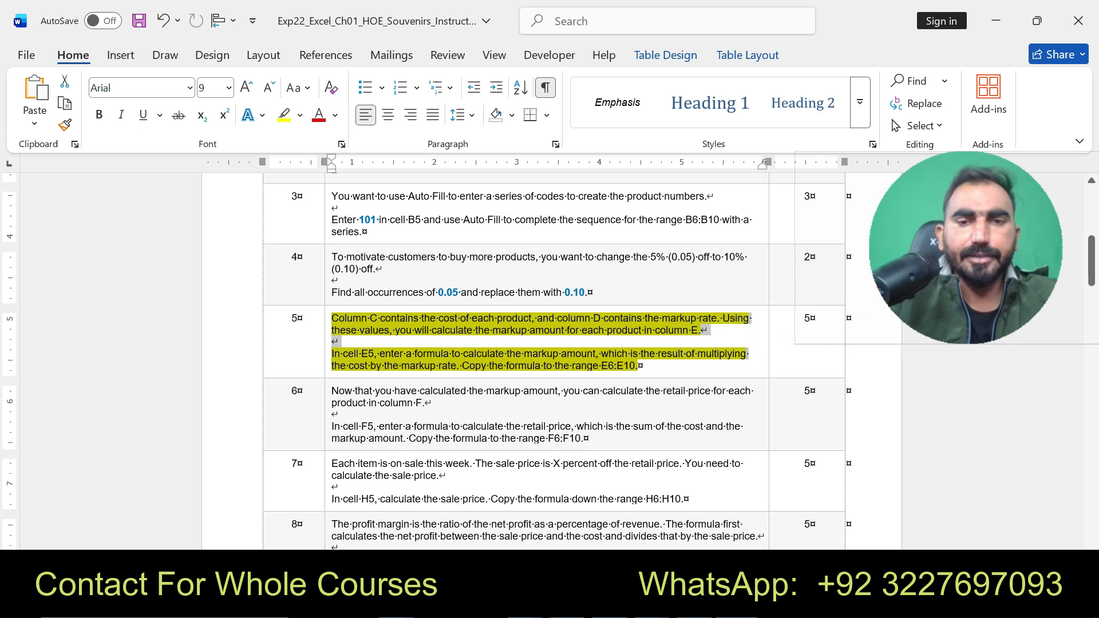
Step: Switch to the Excel workbook and enter the markup amount formula =C5*D5 in cell E5, rechecking step 5 of the Word instructions
key(alt+Tab)
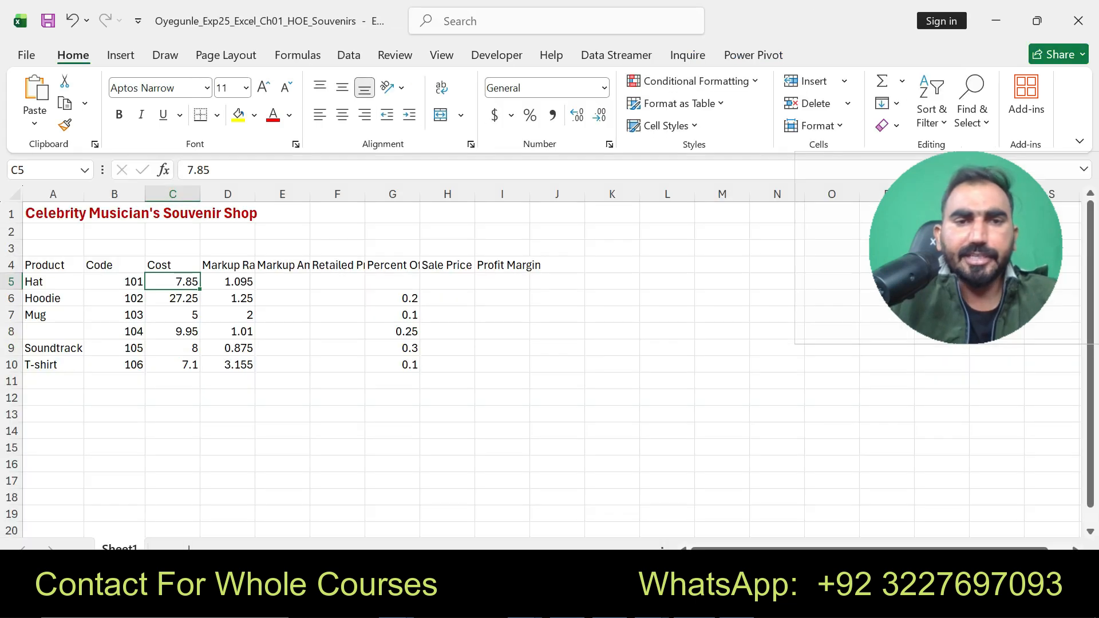
click(282, 282)
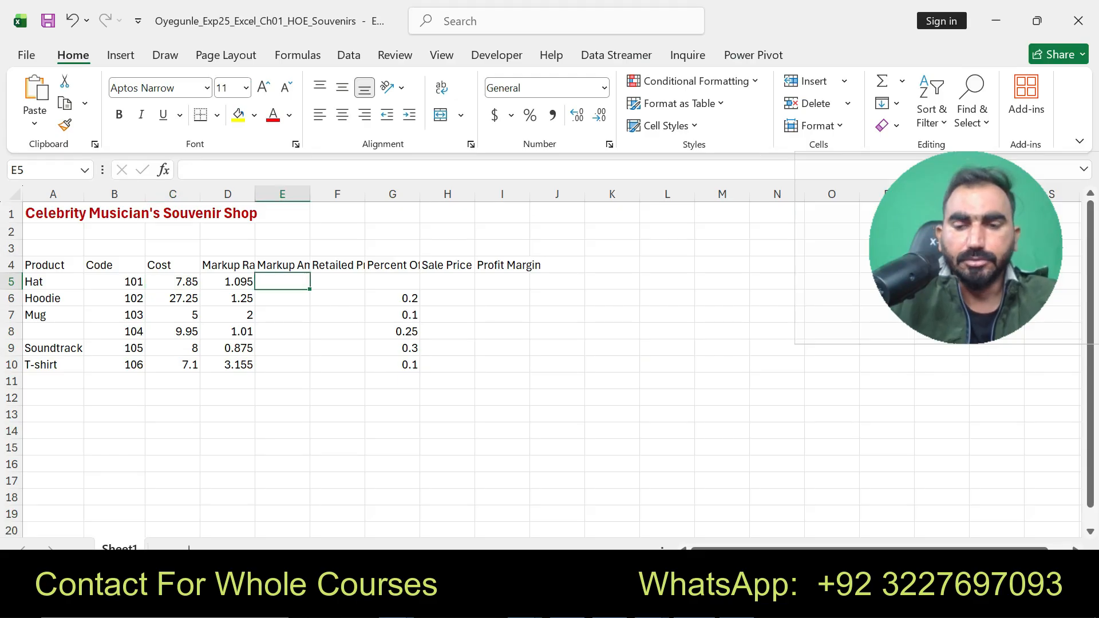
text(=)
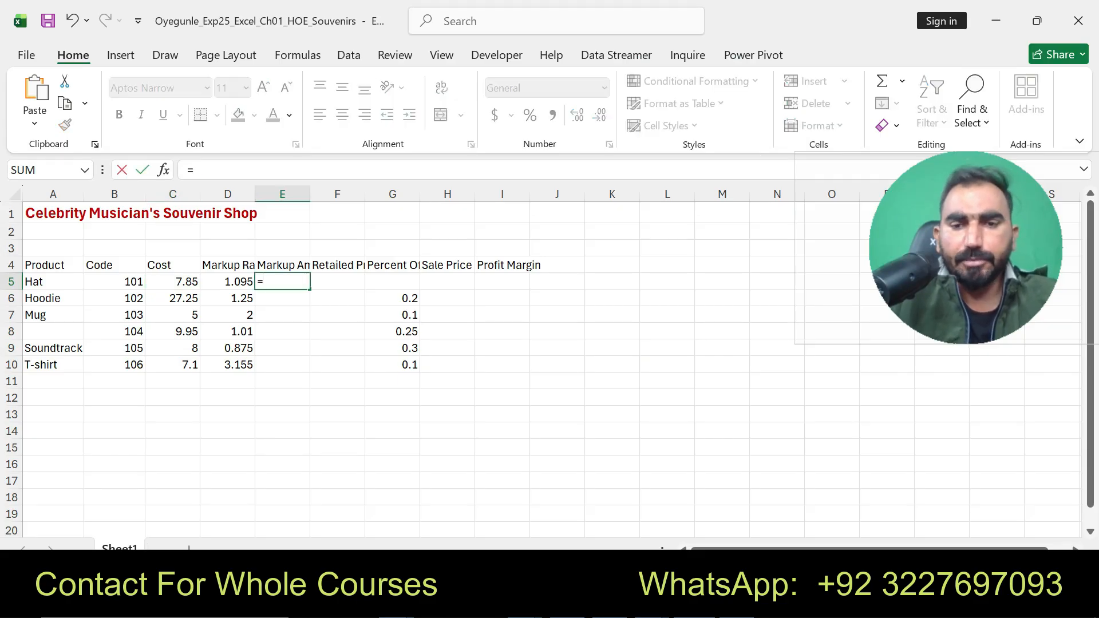
key(alt+Tab)
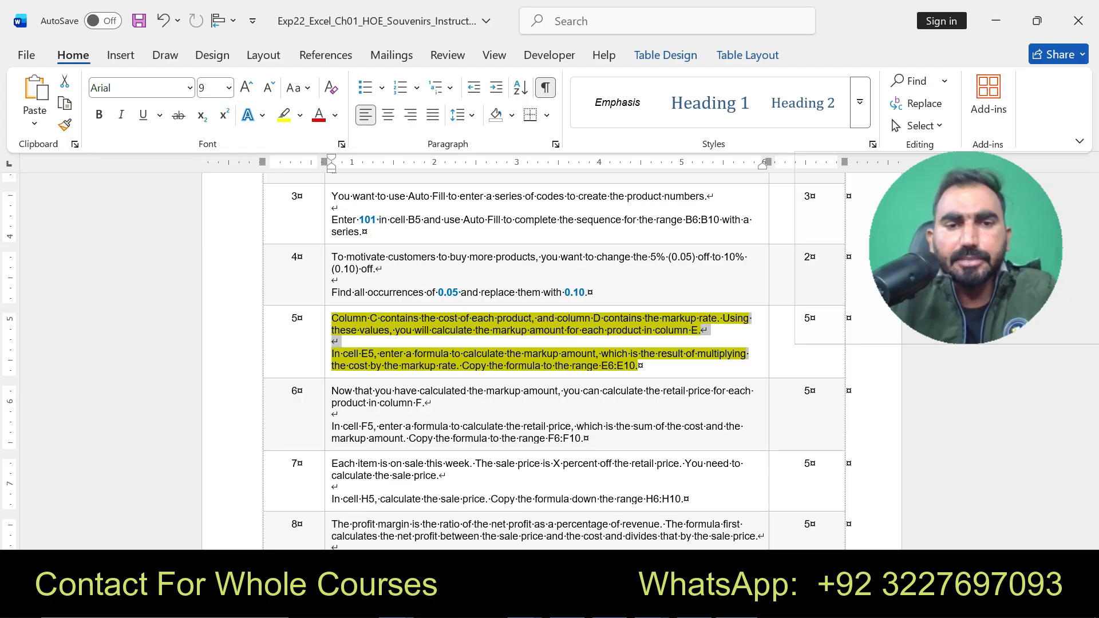
key(alt+Tab)
text(=)
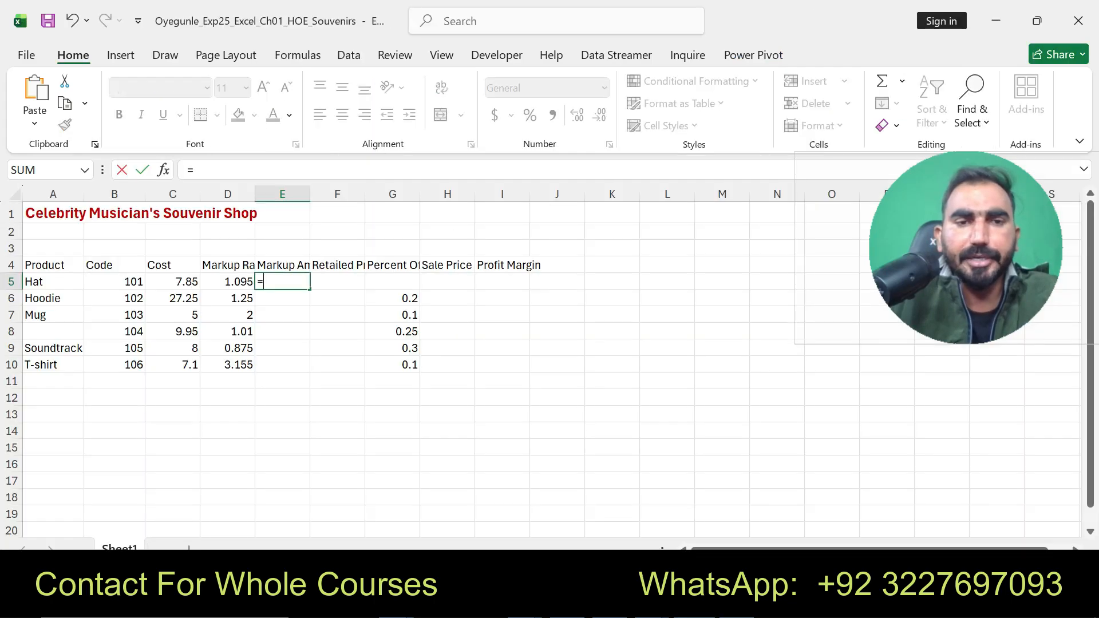
click(172, 282)
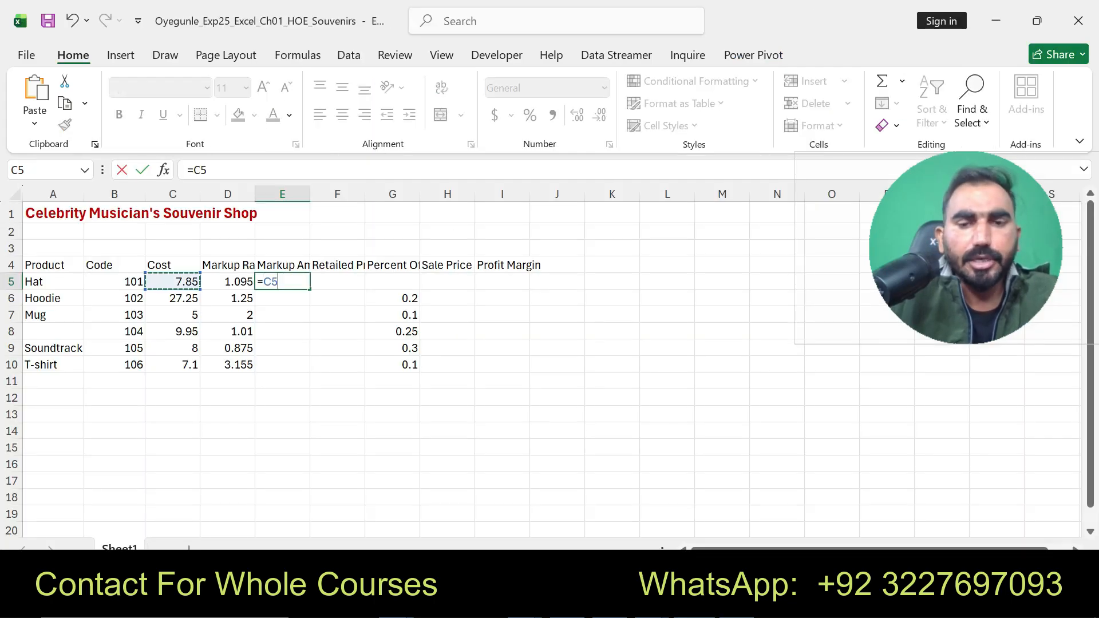
text(*)
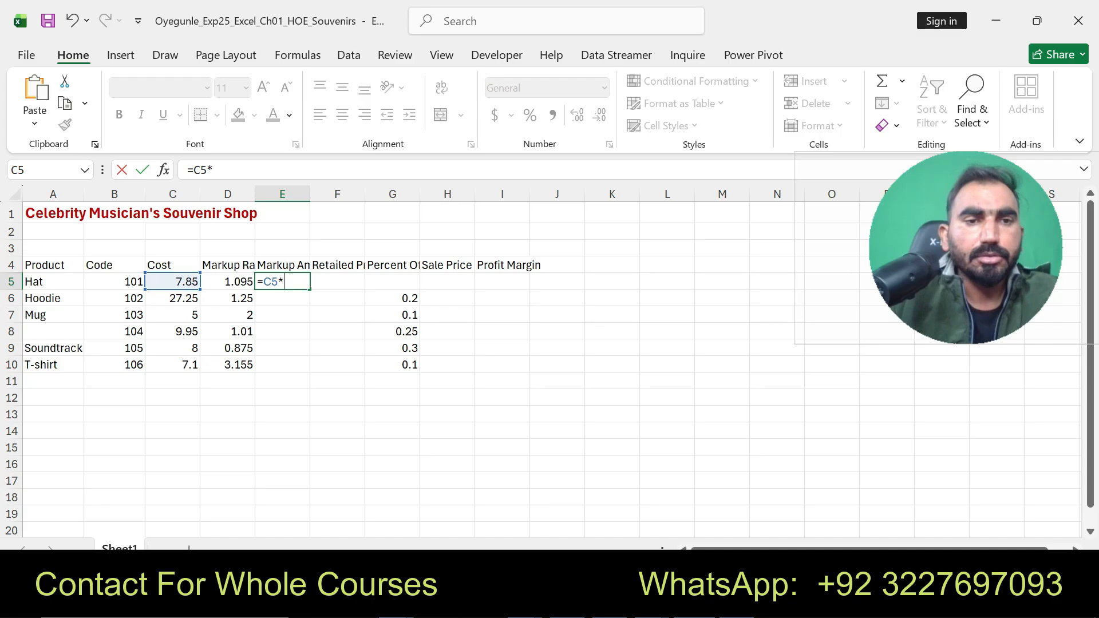
key(Left)
key(Return)
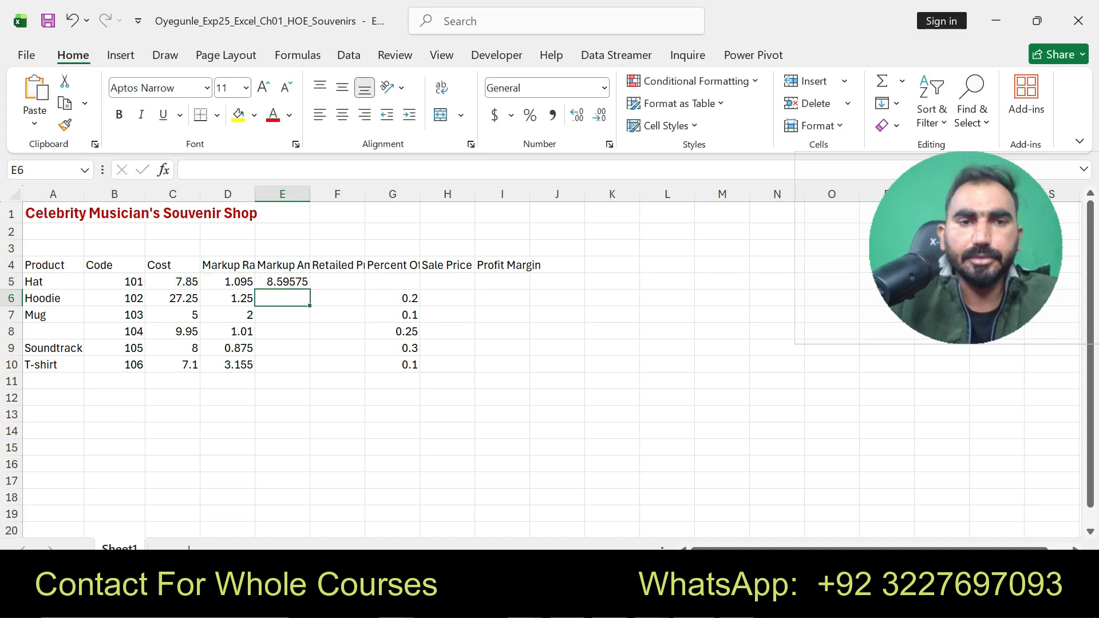
Step: AutoFit columns D and E to their Markup Rate and Markup Amount headings
double_click(255, 194)
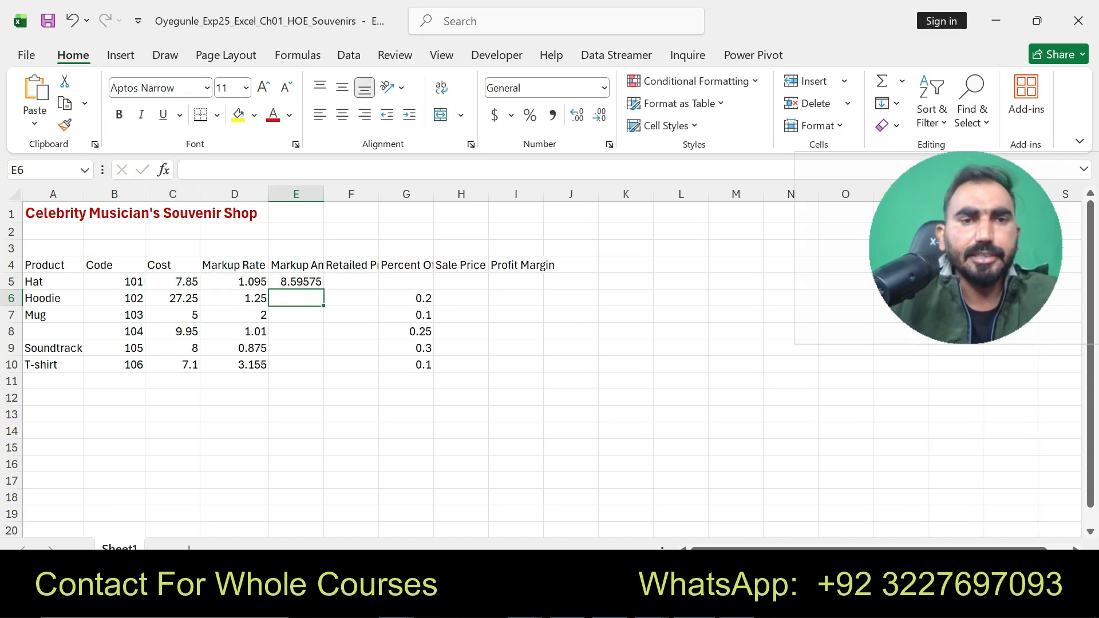
click(296, 282)
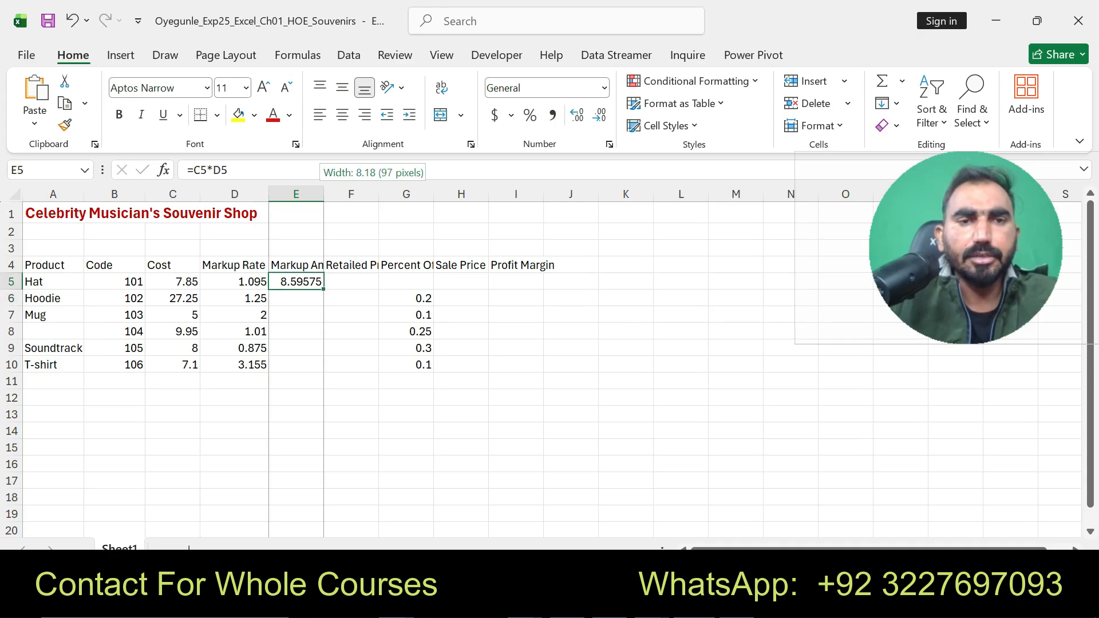
double_click(324, 194)
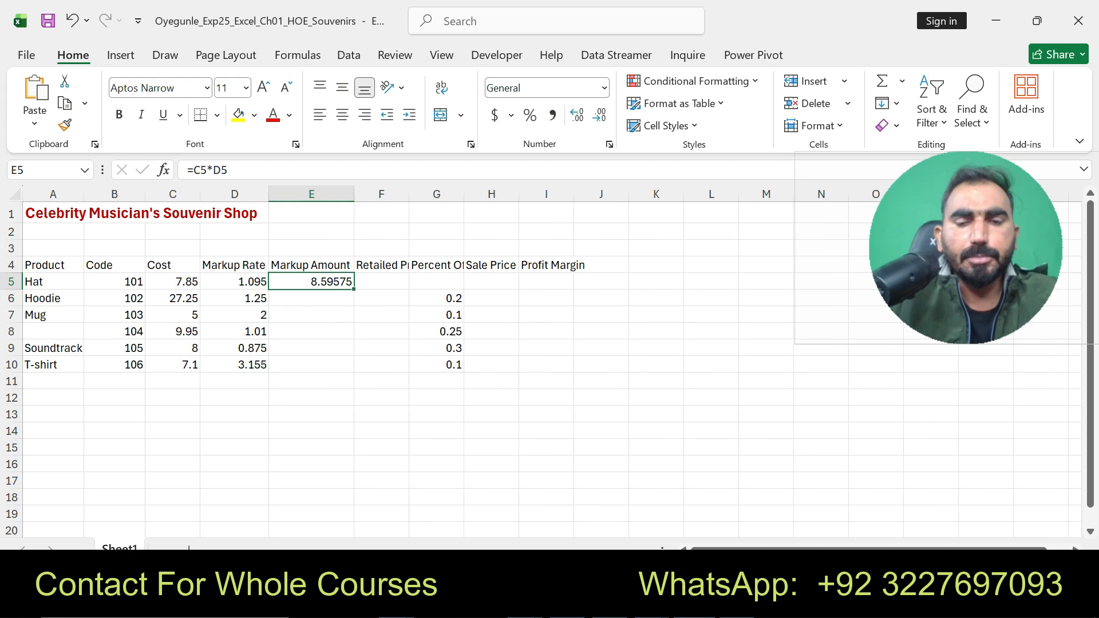
Step: Undo the step 5 highlighting in the Word instructions, and copy the E5 formula down through E10 in the Excel workbook
key(alt+Tab)
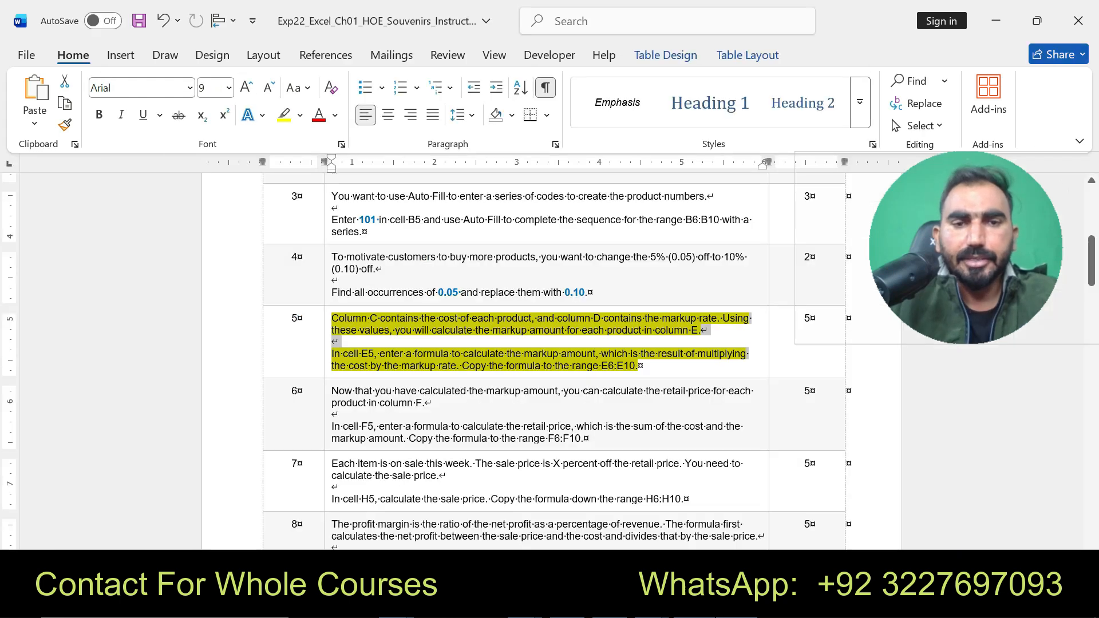
key(ctrl+z)
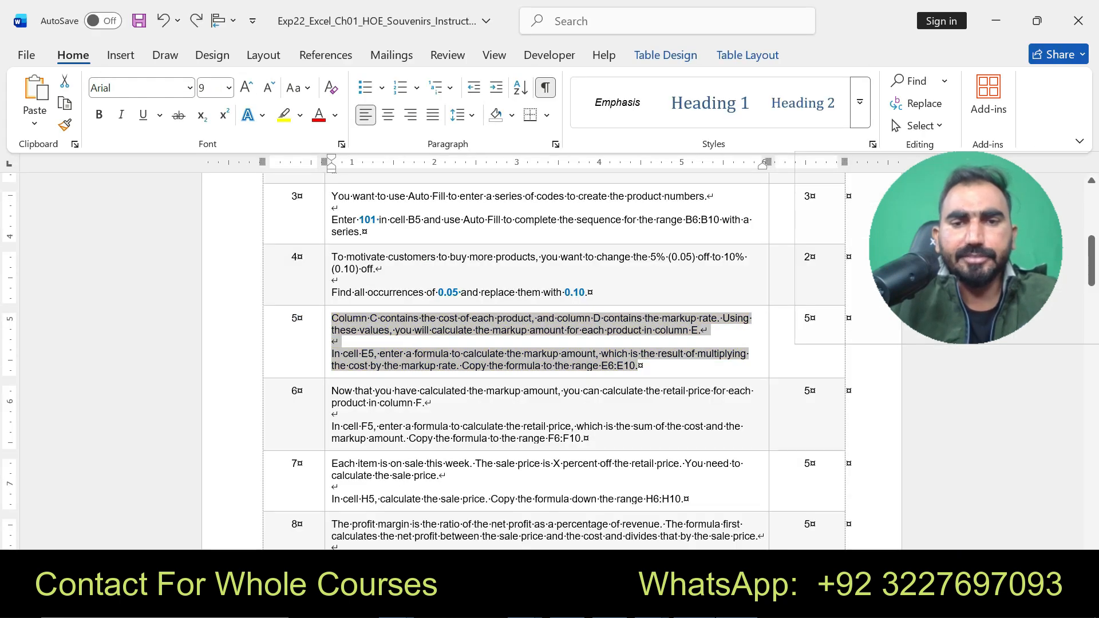
key(alt+Tab)
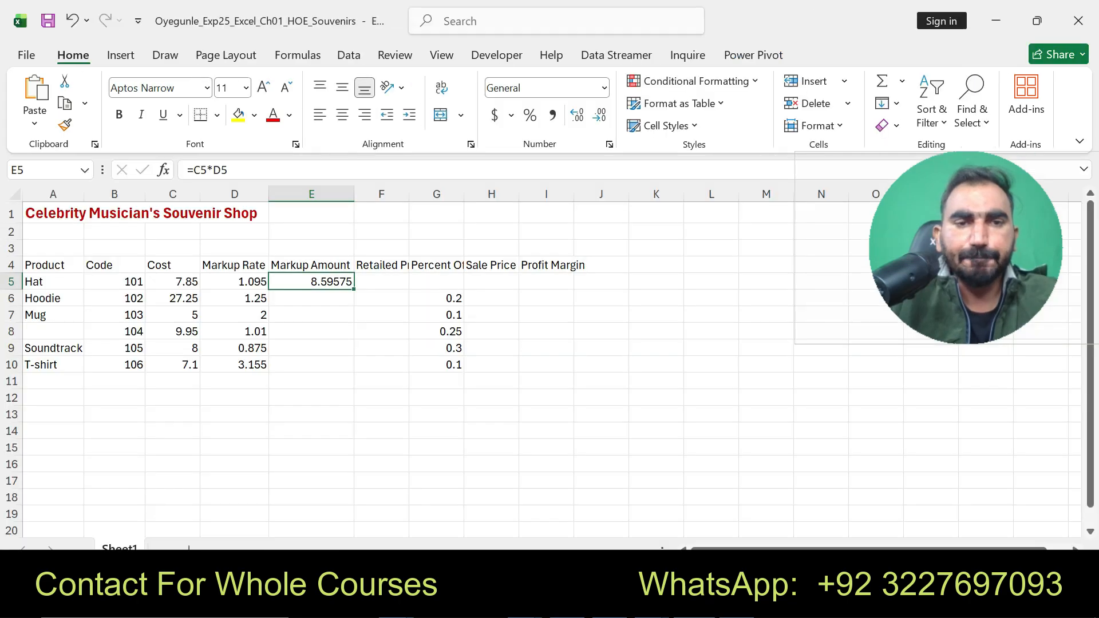
drag(353, 290, 354, 368)
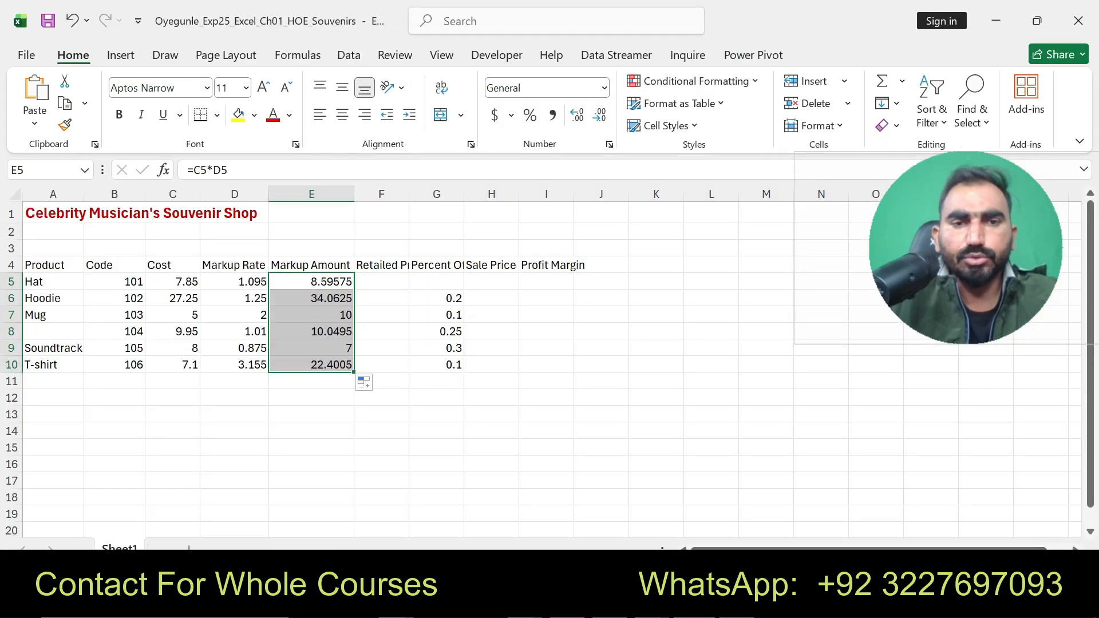
Step: Return to the Word instructions and highlight the step 6 retail price instructions in yellow
key(alt+Tab)
key(alt+Tab)
key(alt+Tab)
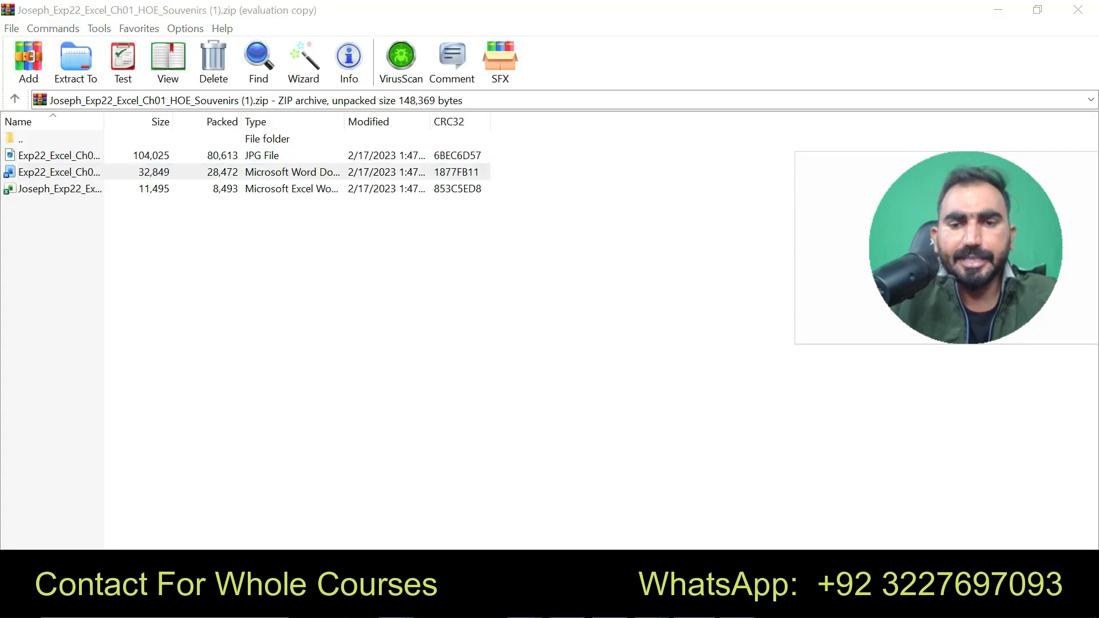
key(alt+Tab)
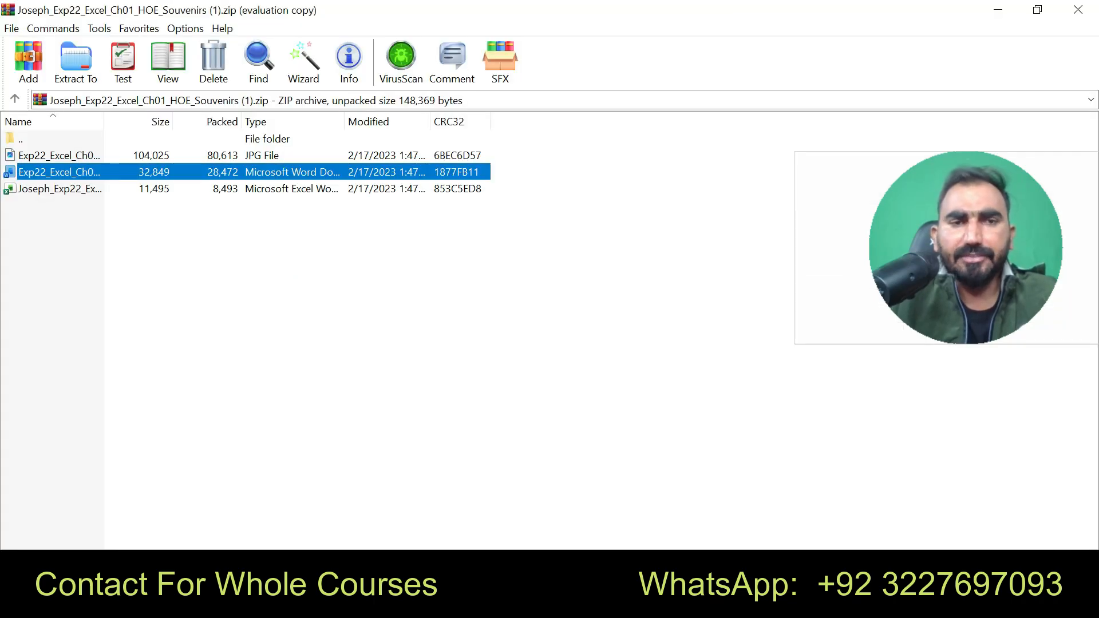
key(alt+Tab)
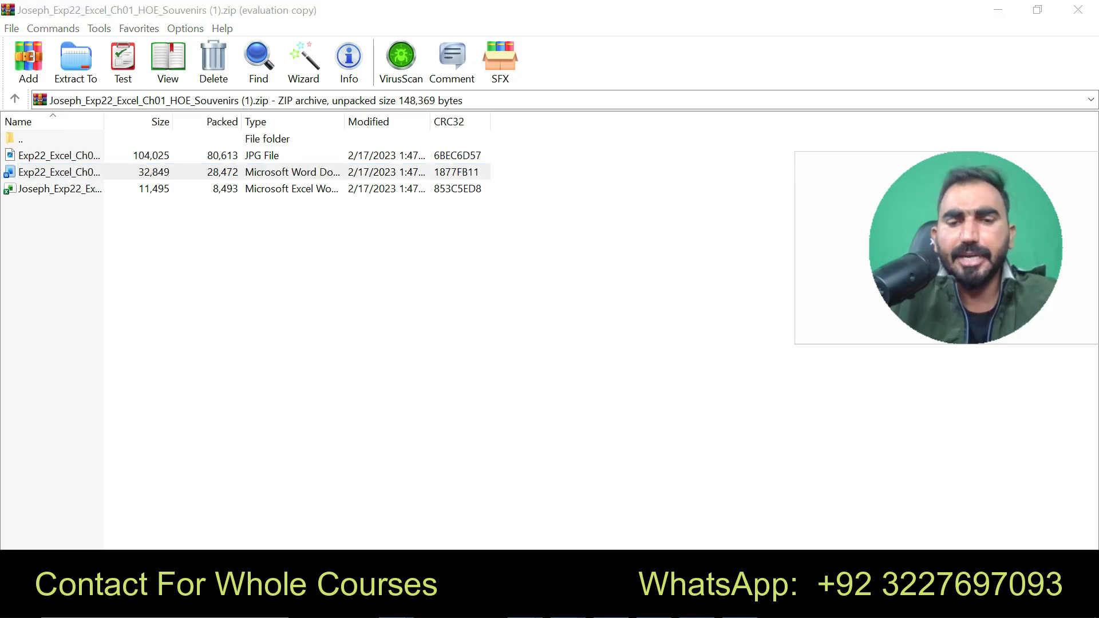
key(alt+Tab)
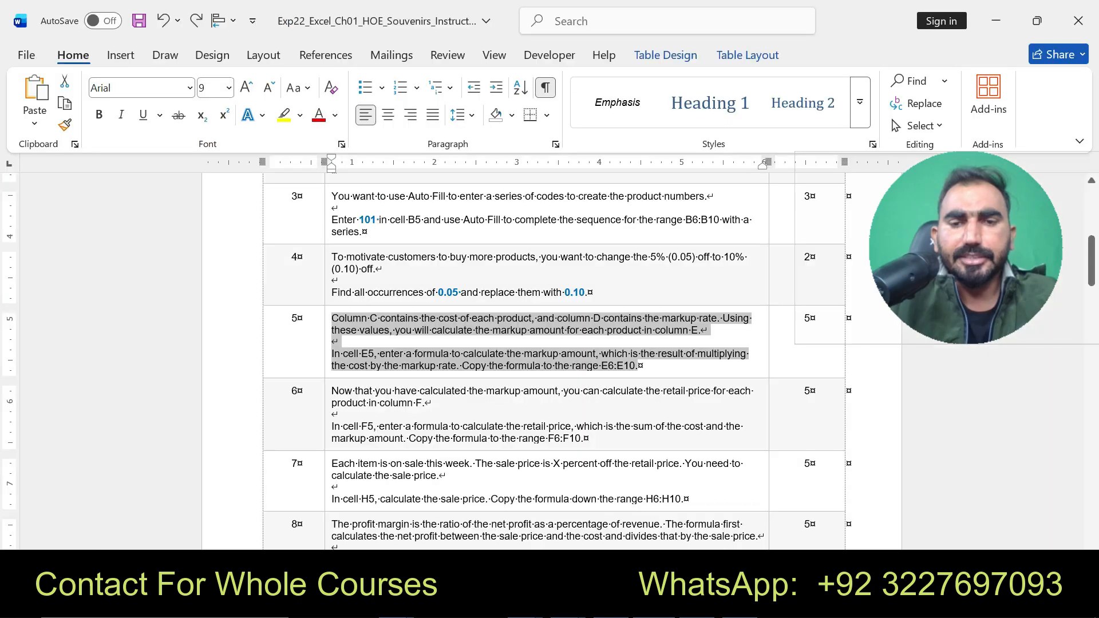
drag(332, 392, 589, 438)
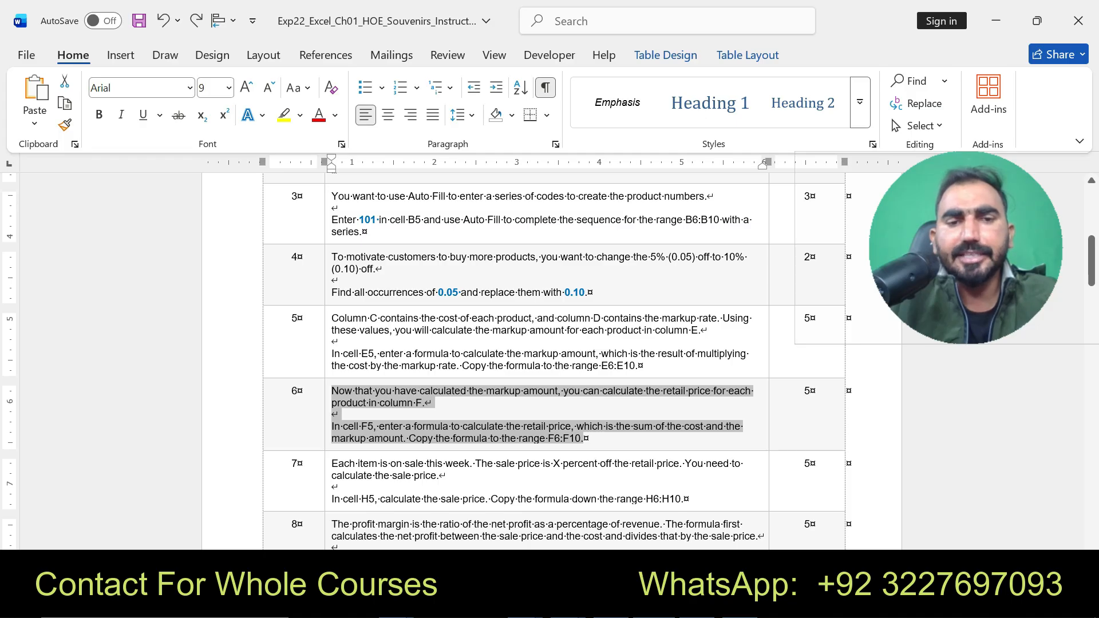
drag(588, 438, 588, 439)
click(675, 405)
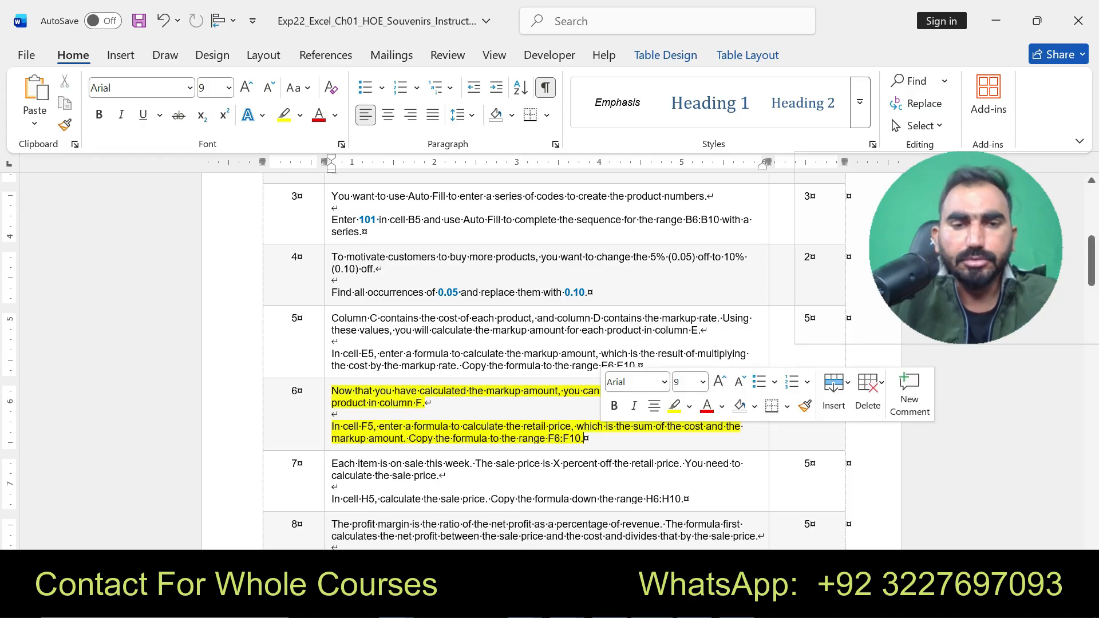
drag(332, 427, 583, 438)
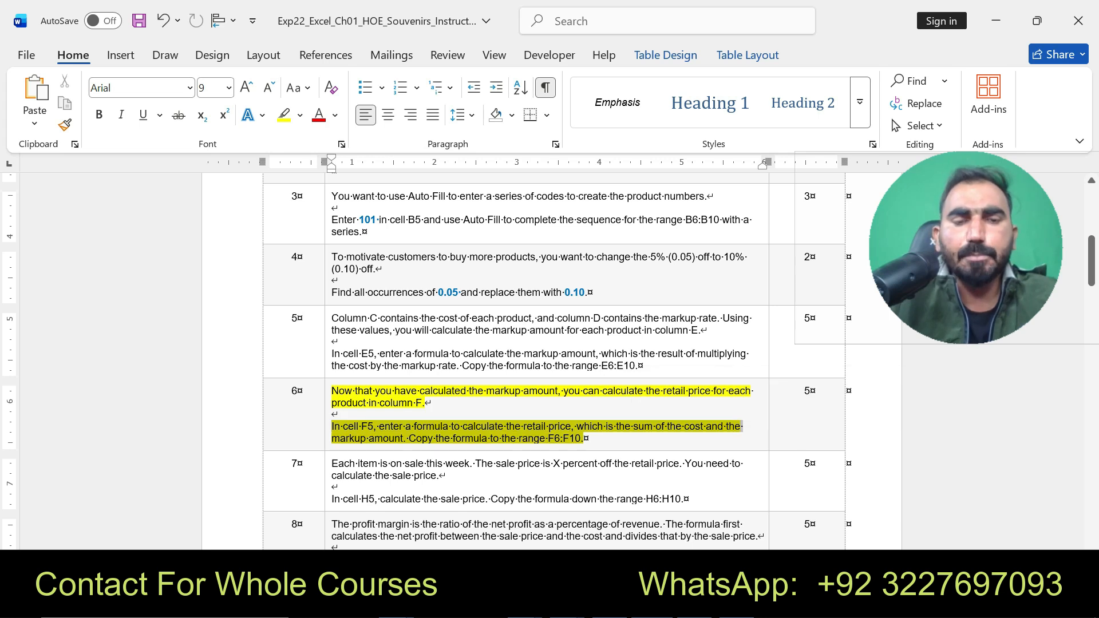
Step: Switch to the Excel workbook, enter the retail price formula =C5+E5 in cell F5 and copy it down through F10
key(alt+Tab)
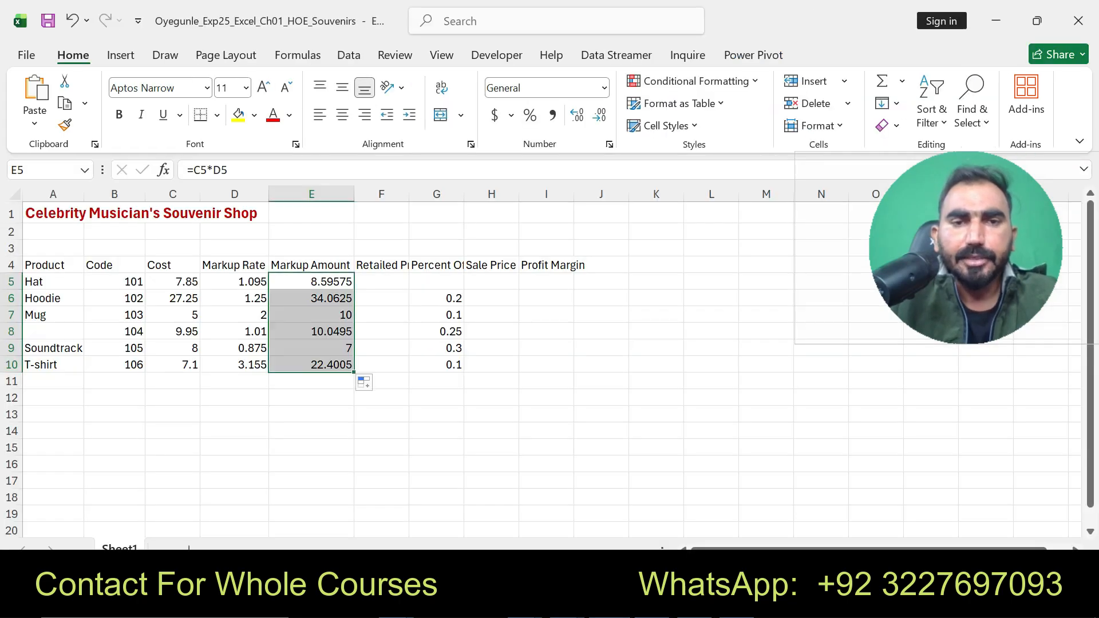
click(381, 282)
text(=)
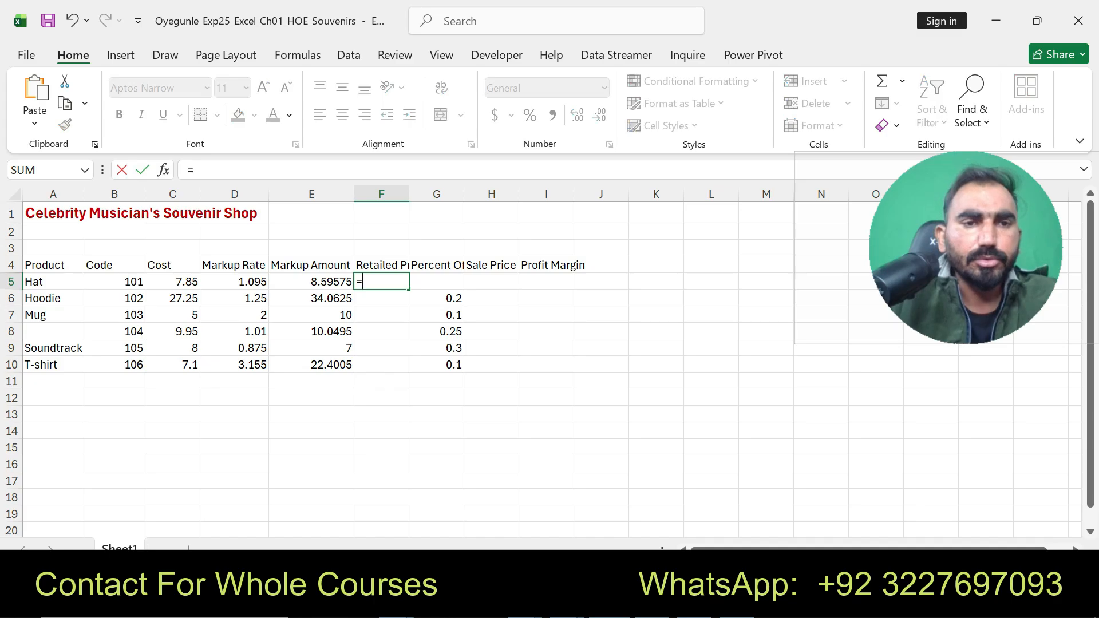
click(173, 281)
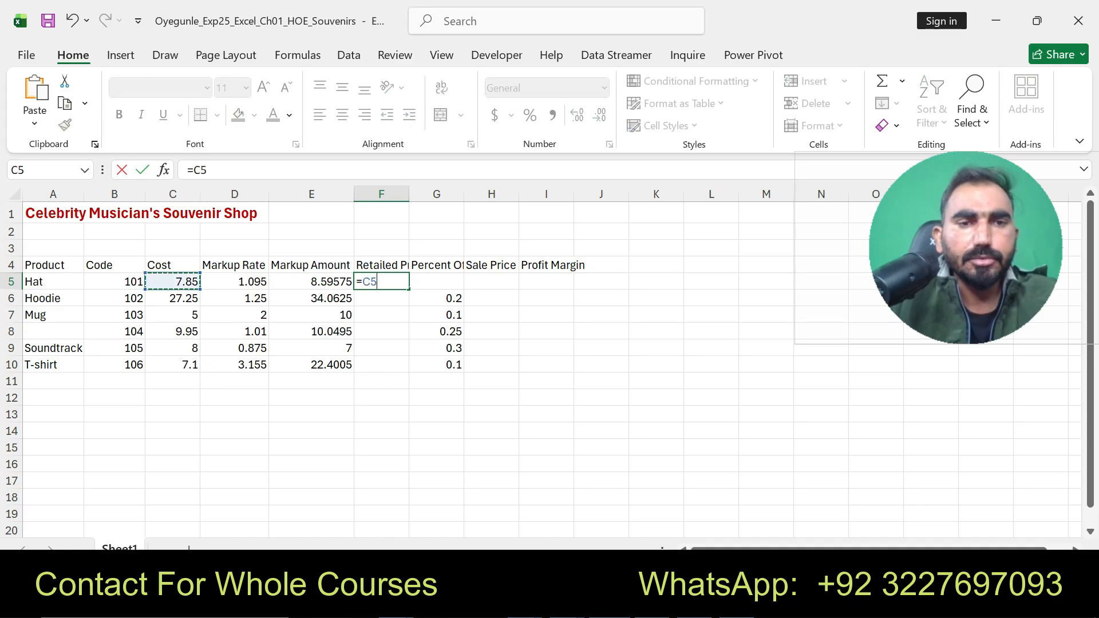
text(+)
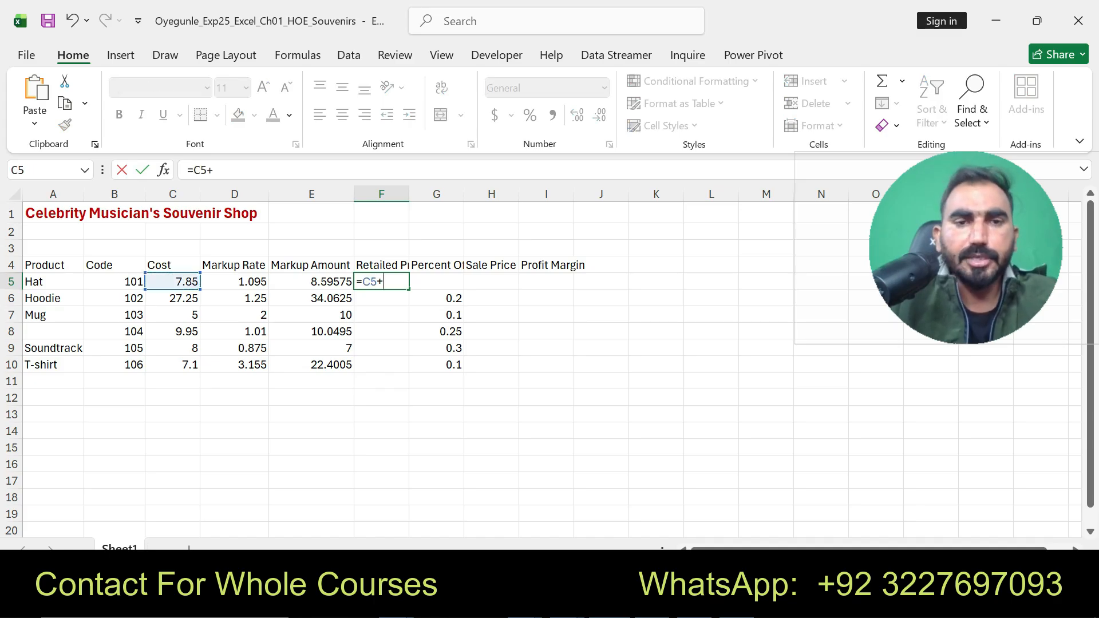
click(311, 281)
key(Return)
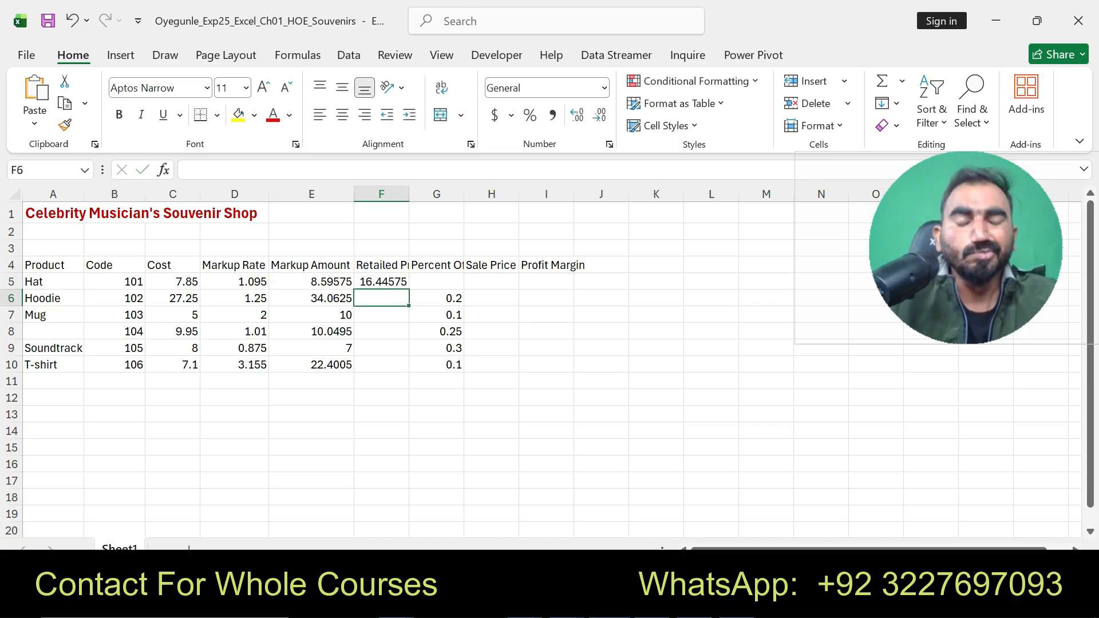
click(382, 281)
drag(409, 289, 408, 373)
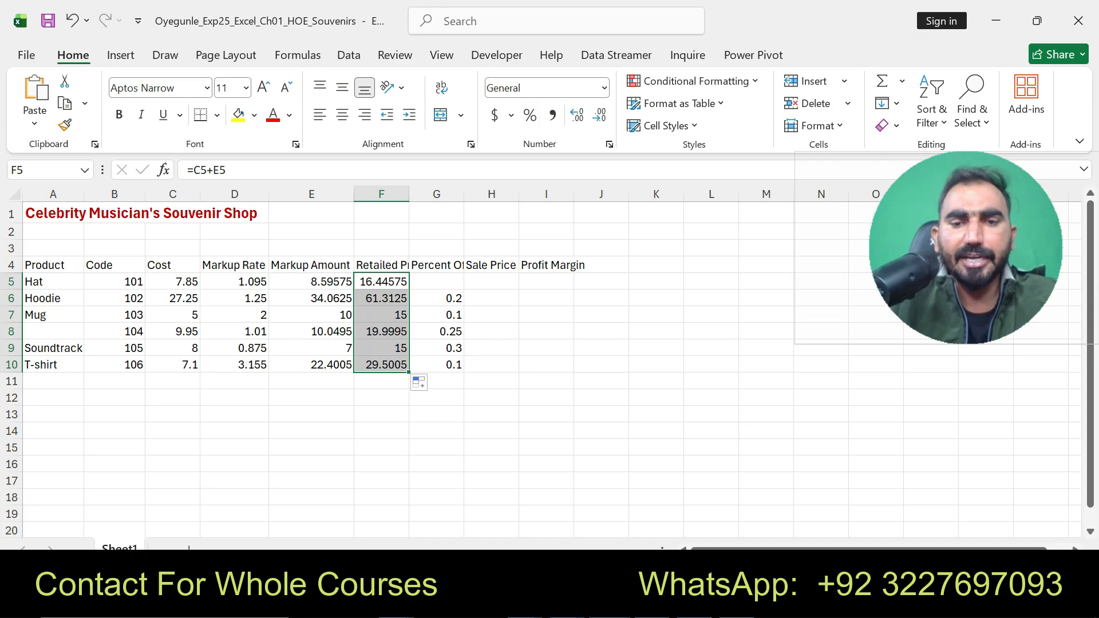
Step: Return to the Word instructions, undo the step 6 highlighting and highlight the step 7 sale price instructions in yellow
key(alt+Tab)
key(ctrl+z)
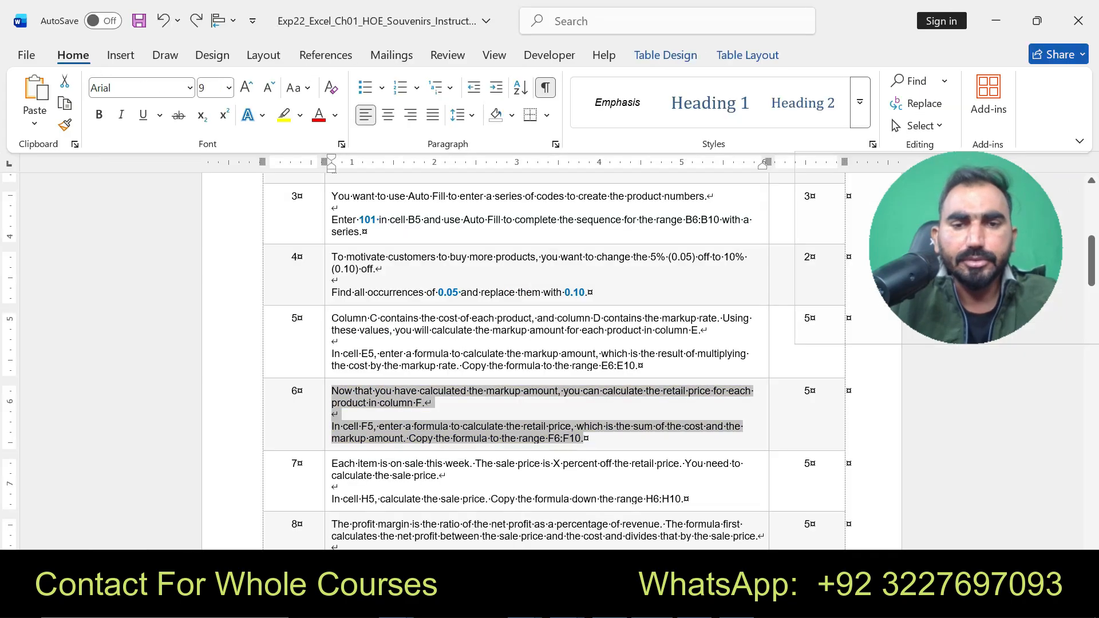
drag(332, 464, 684, 499)
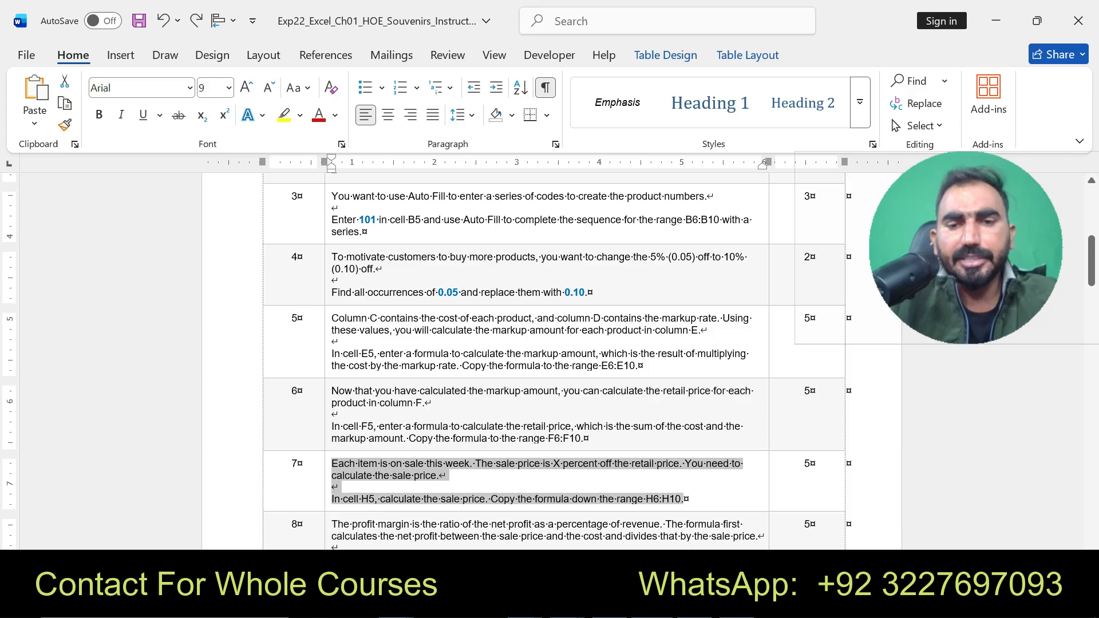
click(771, 471)
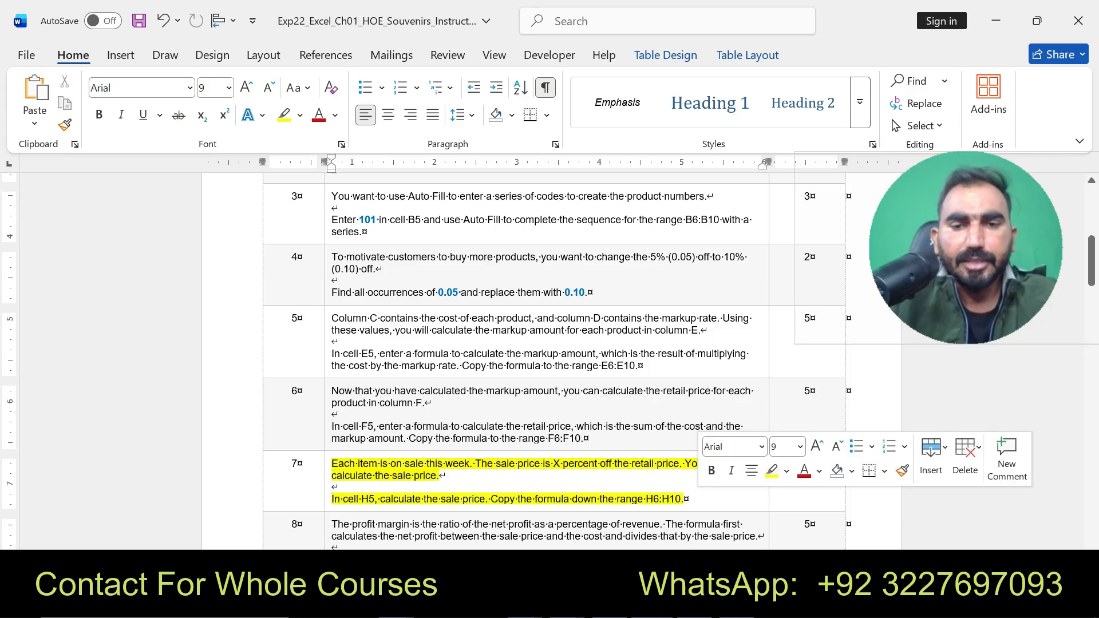
click(334, 487)
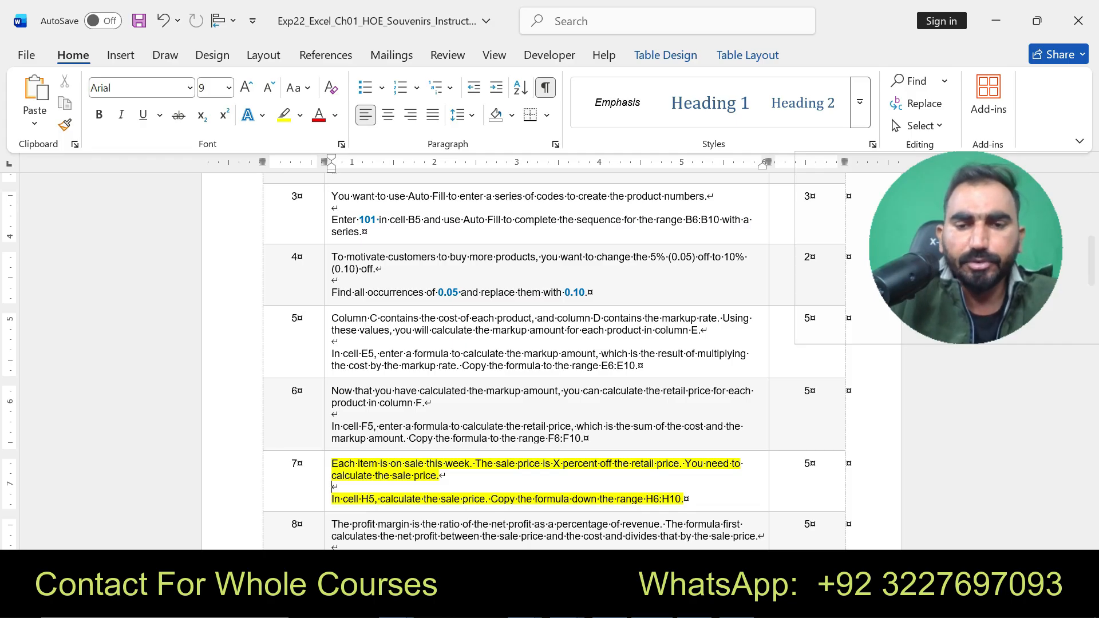
Step: Switch to the Excel workbook and enter the sale price expression F5*(1-G5) in cell H5
key(alt+Tab)
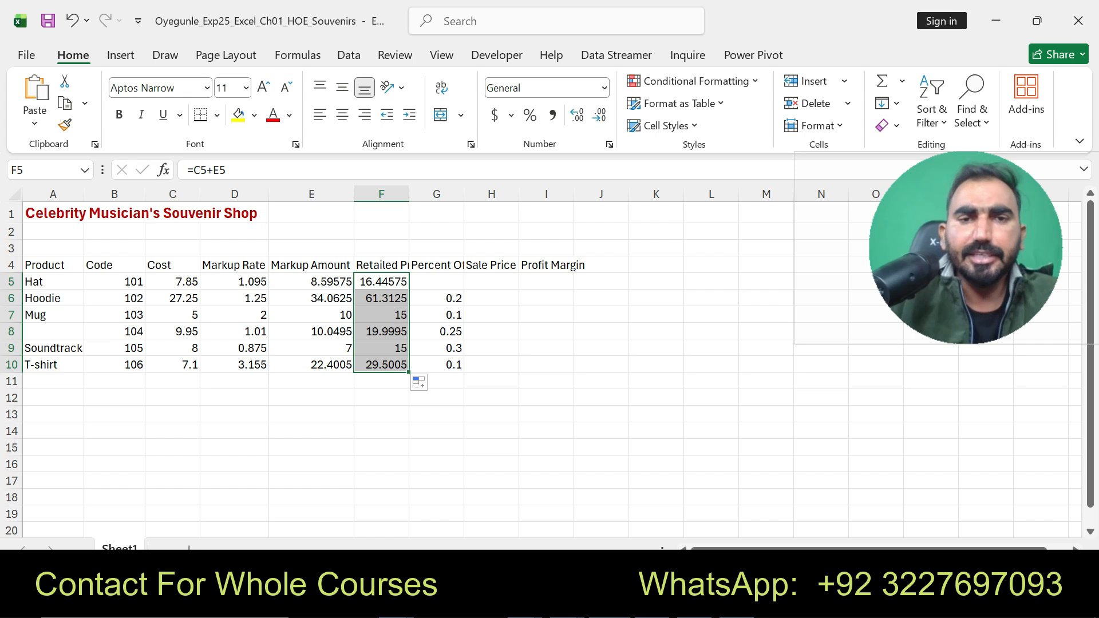
click(491, 282)
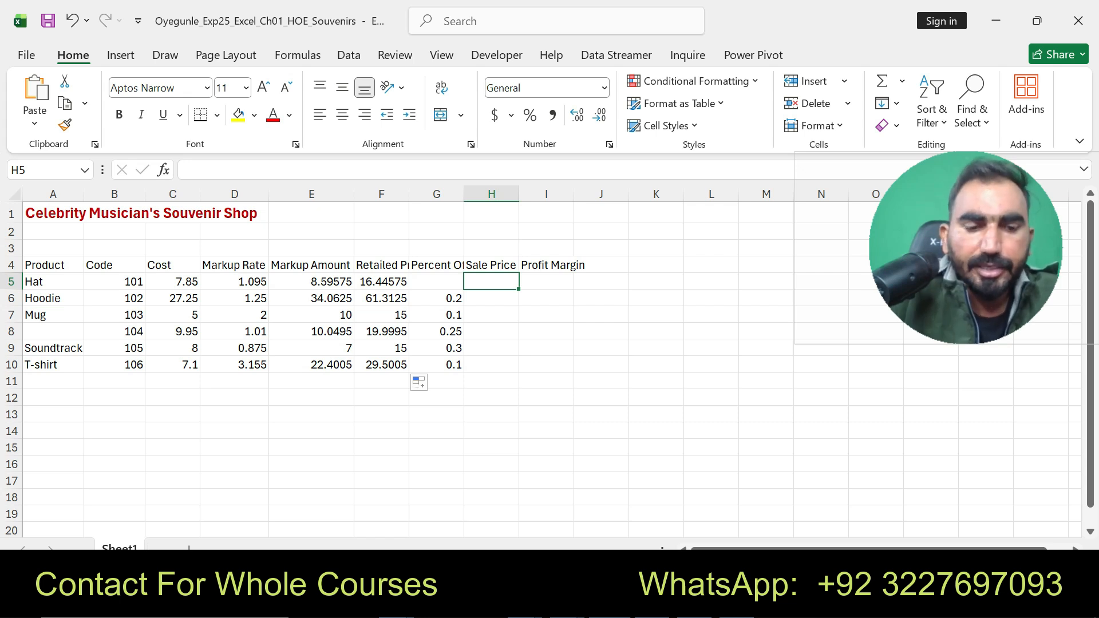
text(F5*)
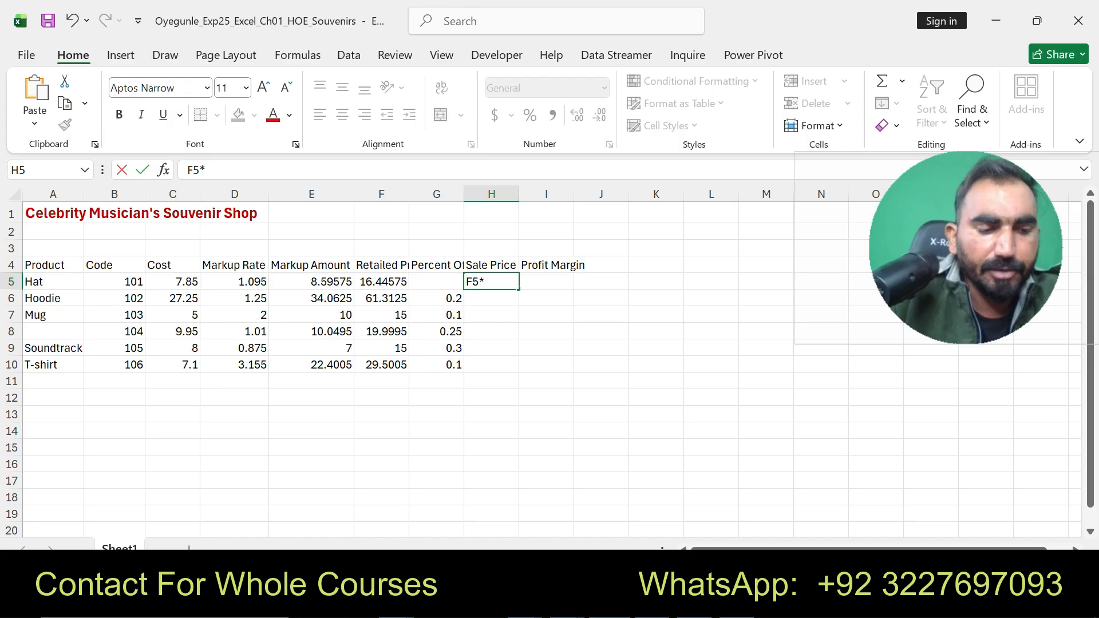
text(()
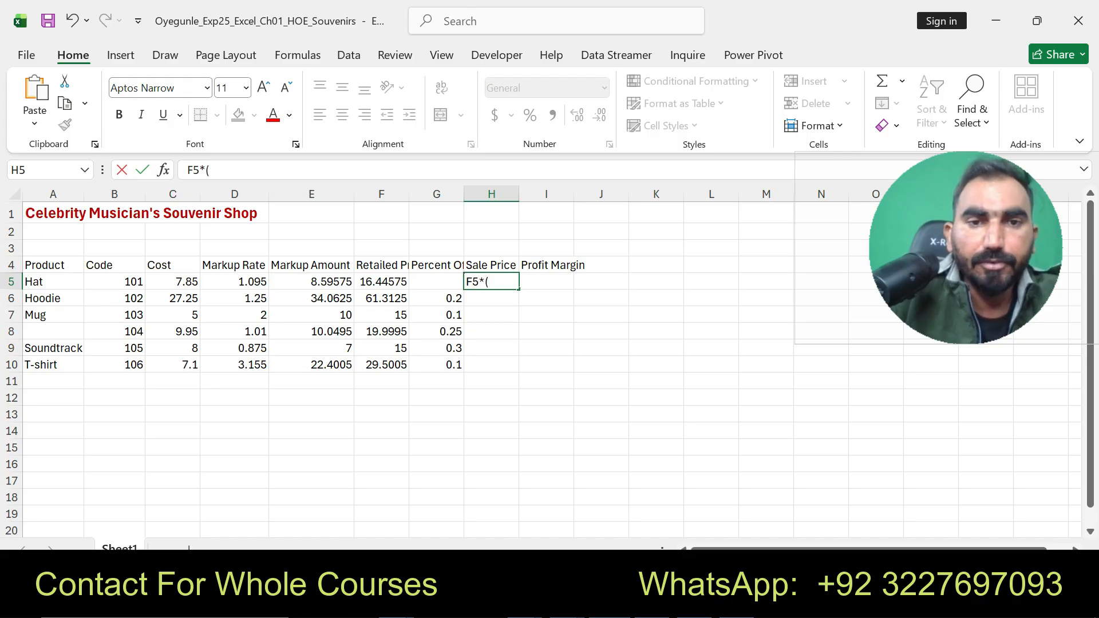
text(1)
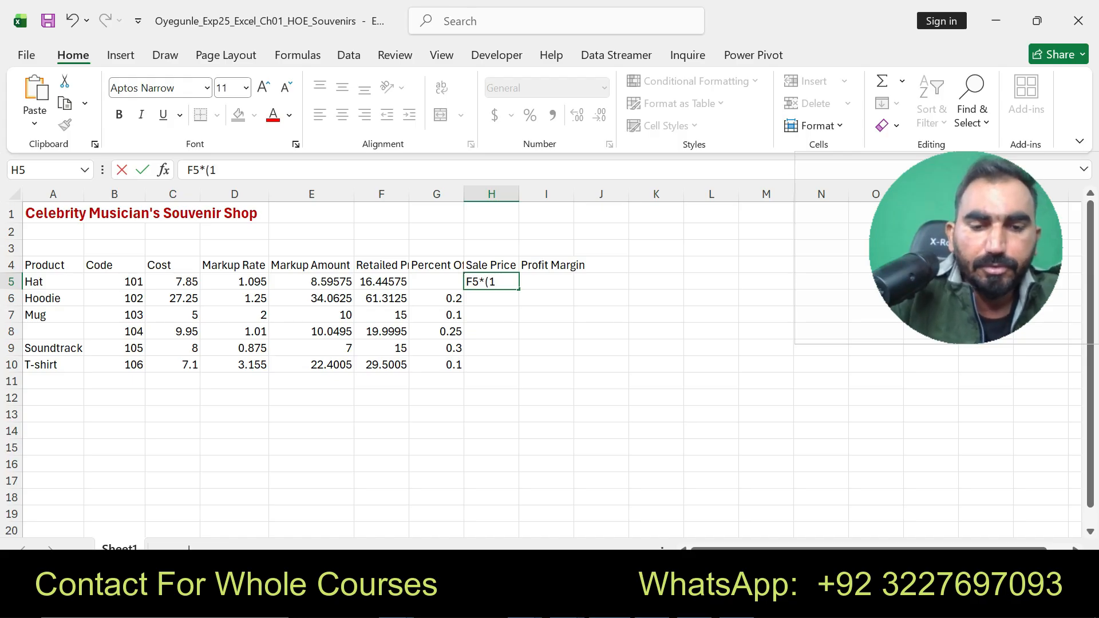
text(-G5)
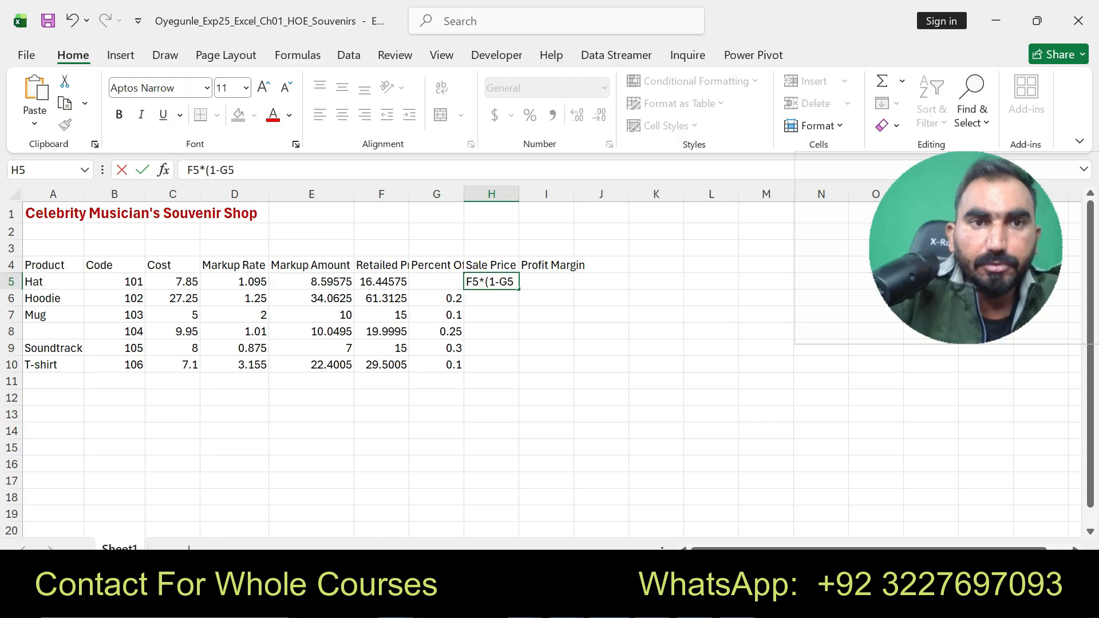
text())
key(Return)
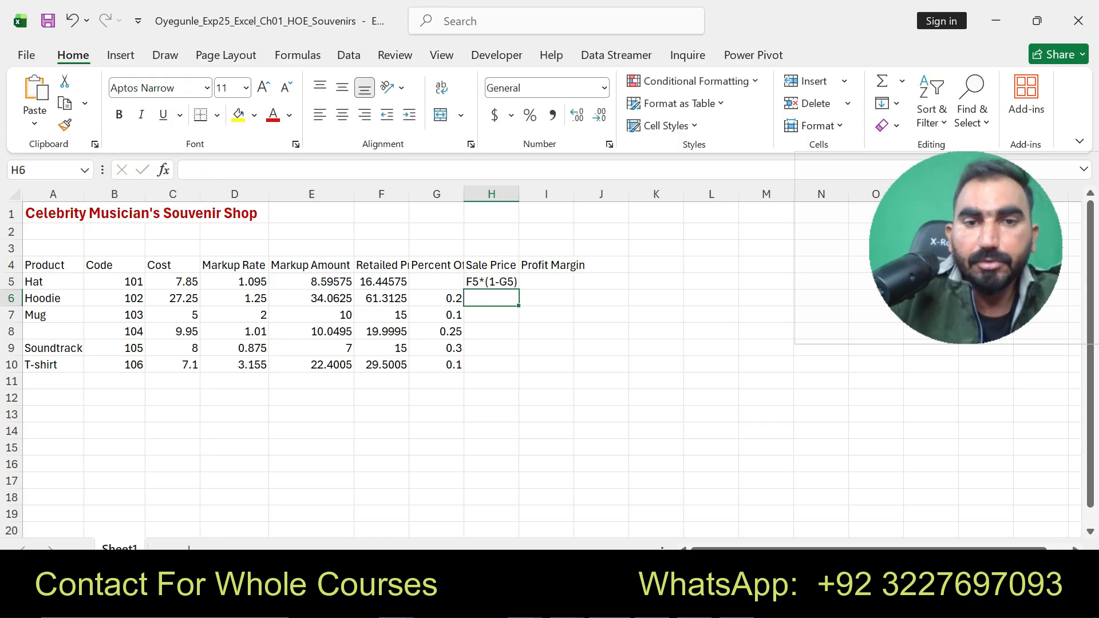
Step: Add the leading equals sign in H5 to make the formula =F5*(1-G5), and copy it down through H10
click(491, 282)
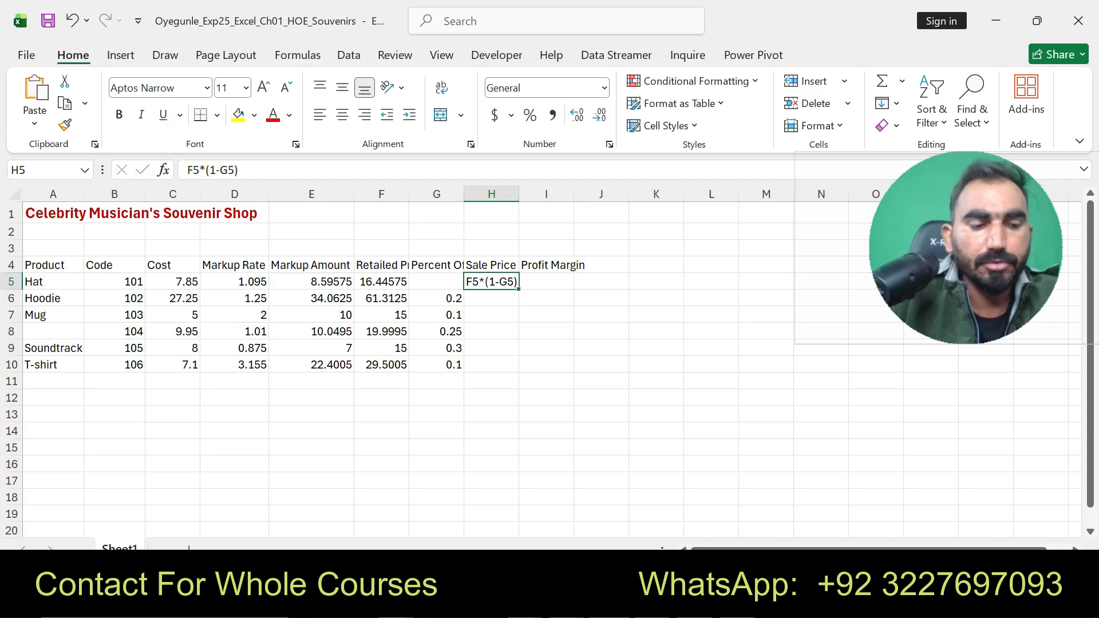
click(321, 170)
text(=)
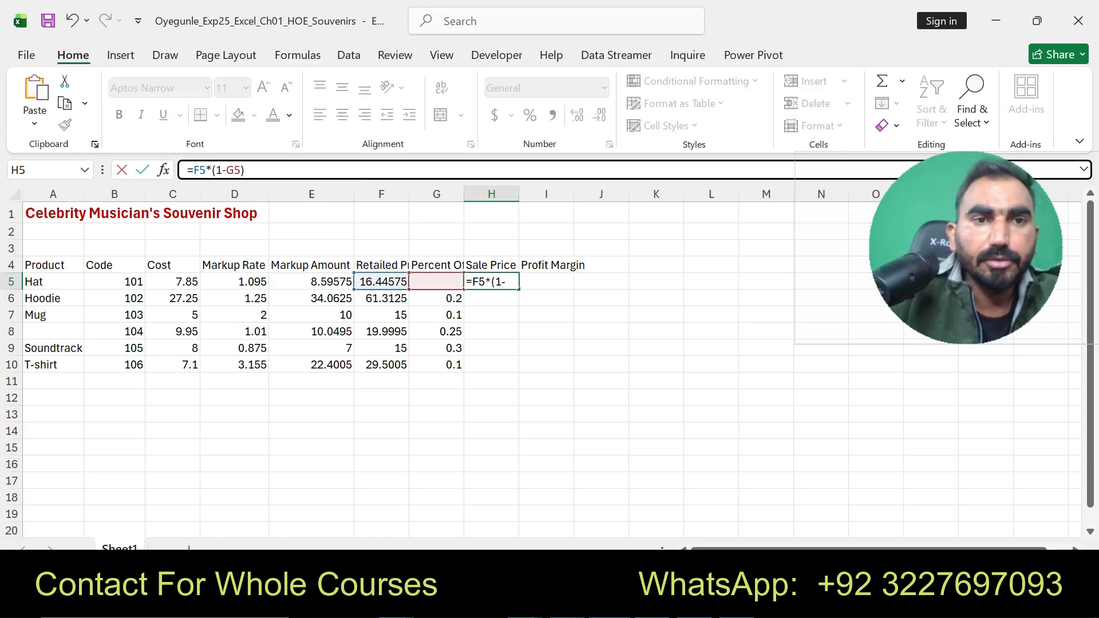
key(End)
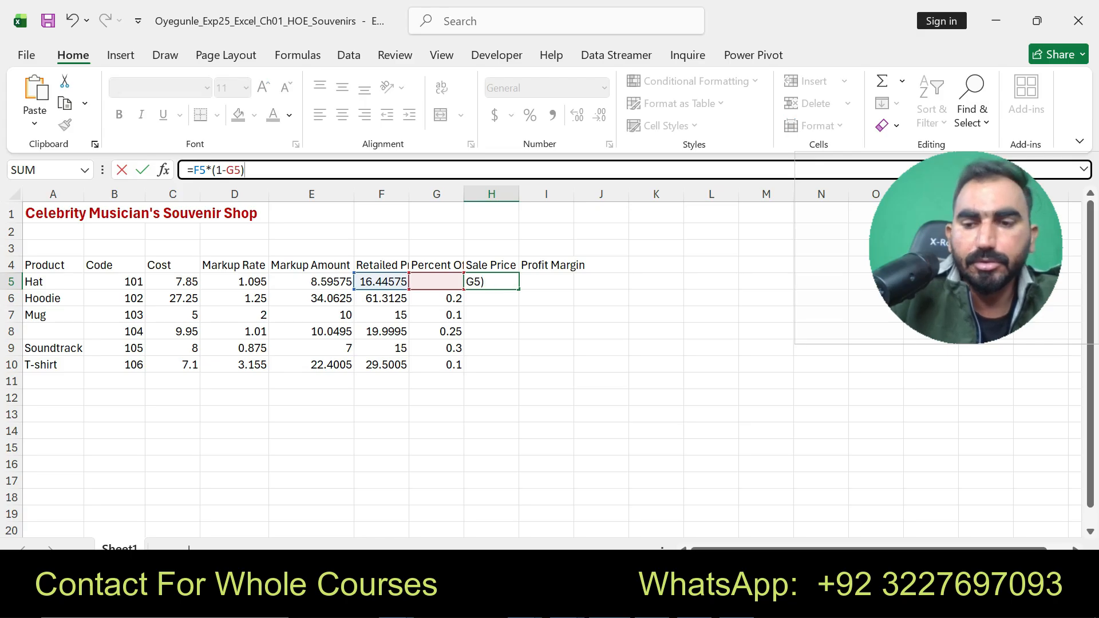
key(Return)
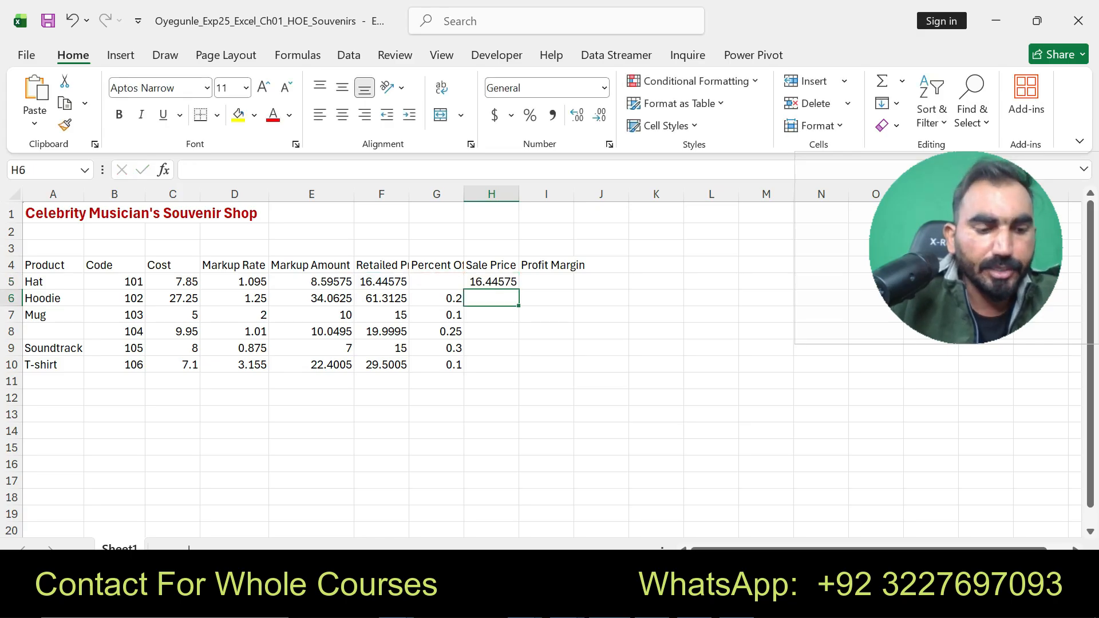
key(Up)
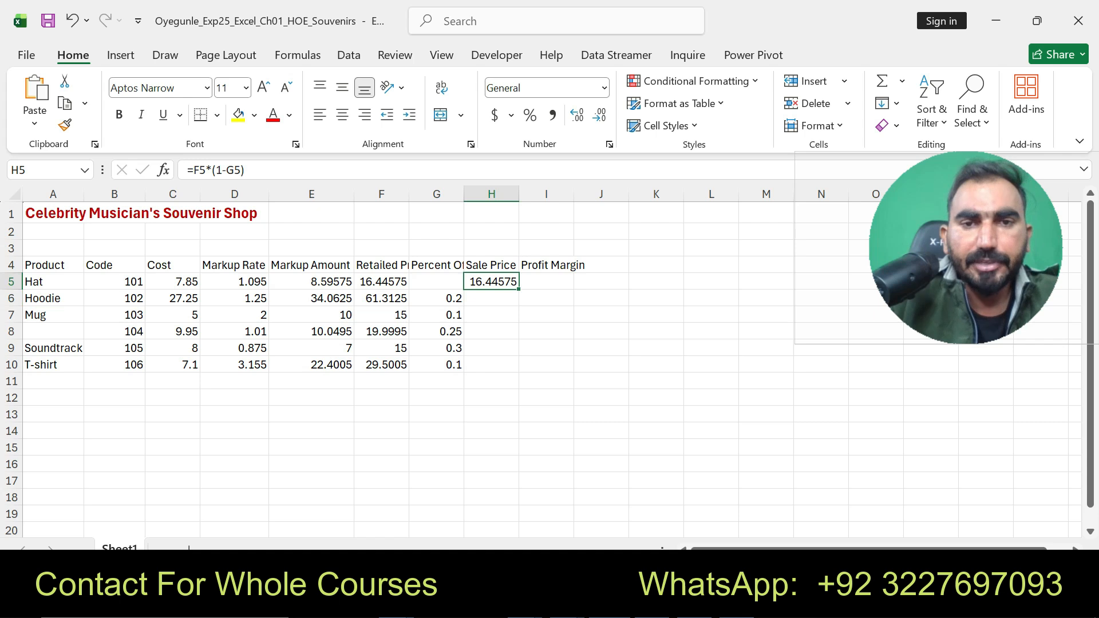
drag(519, 290, 519, 372)
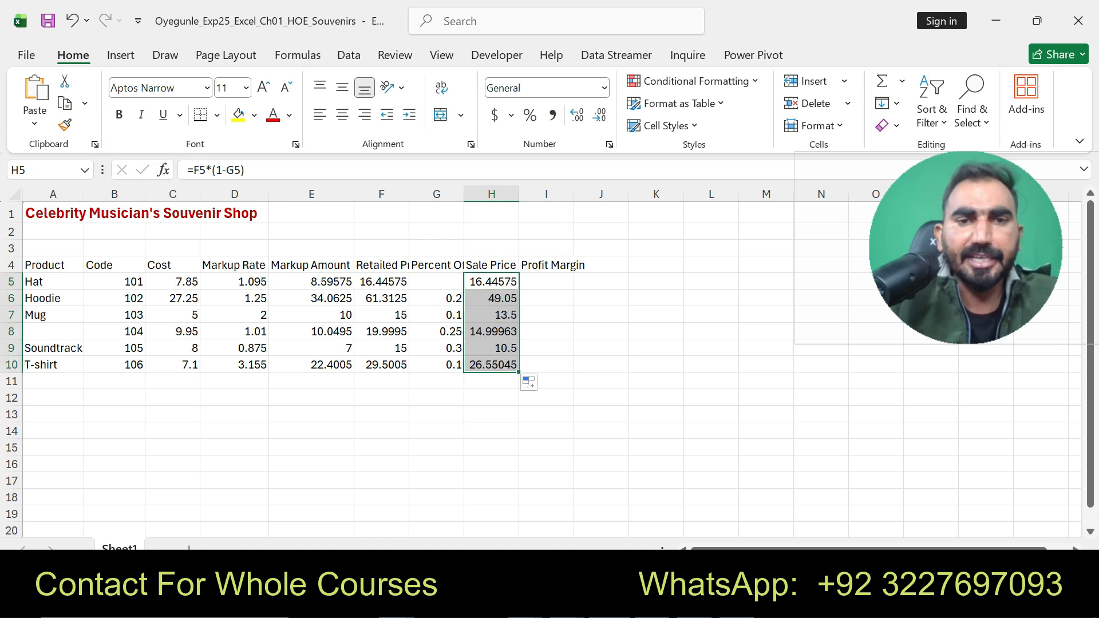
Step: Return to the Word instructions, undo the step 7 highlighting and highlight the step 8 profit margin instructions in yellow
key(alt+Tab)
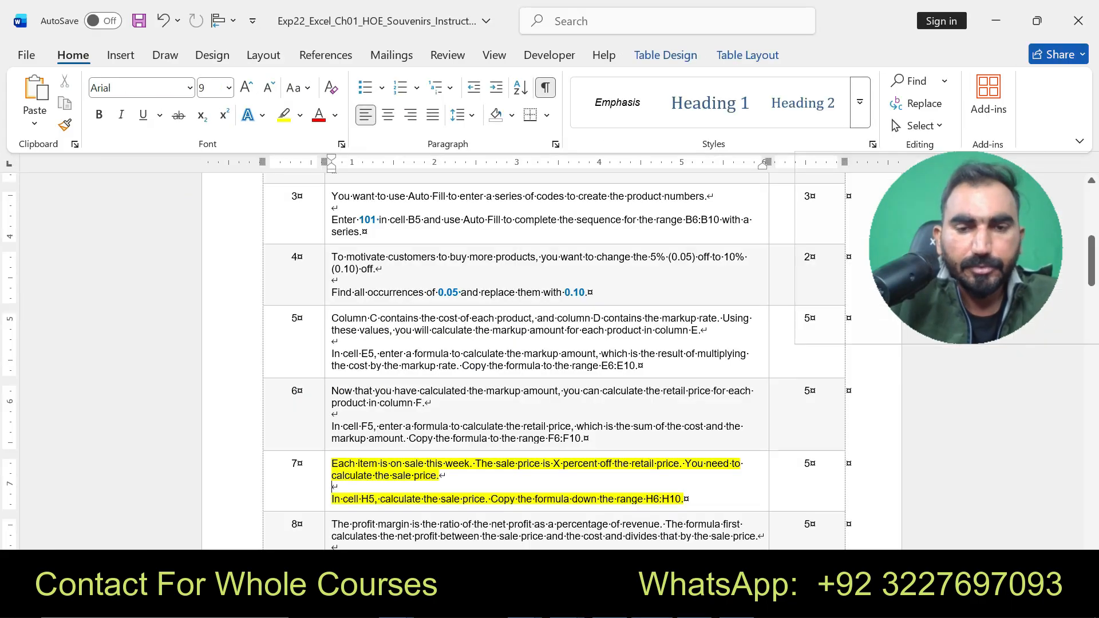
key(ctrl+z)
drag(332, 524, 761, 554)
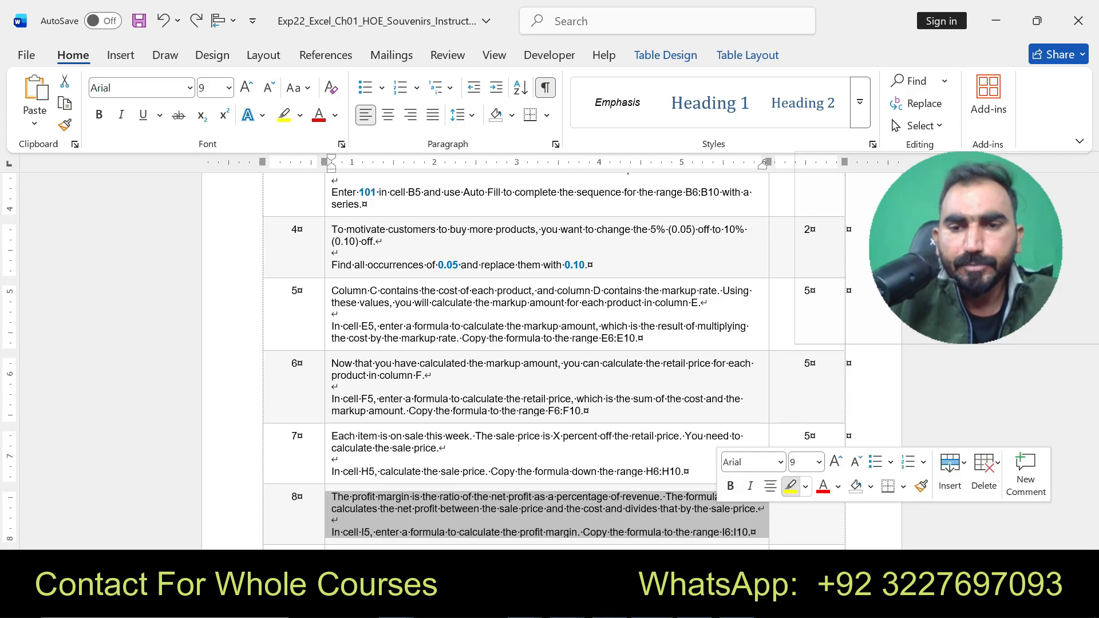
click(791, 486)
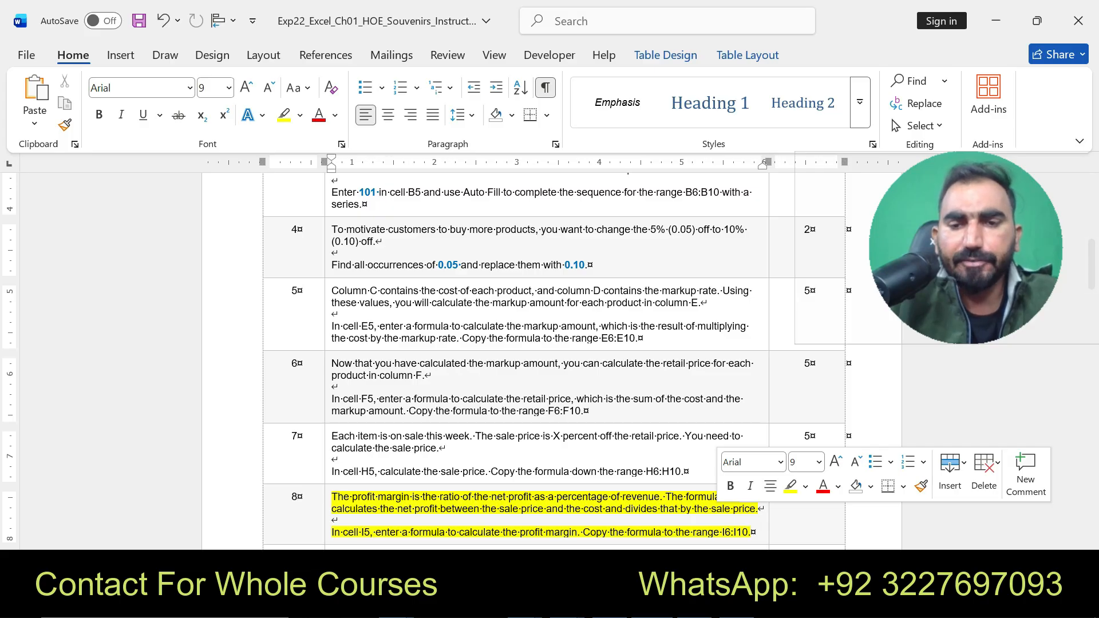
Step: Switch to the Excel workbook, enter the profit margin formula =(H5-C5)/H5 in cell I5 and copy it down through I10
click(653, 598)
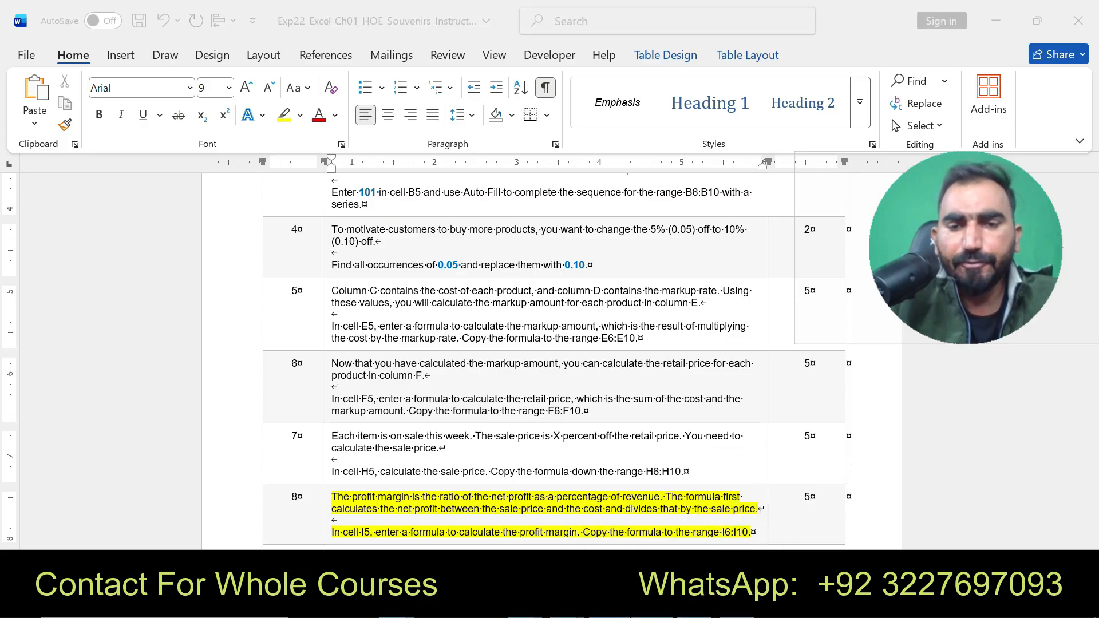
click(546, 281)
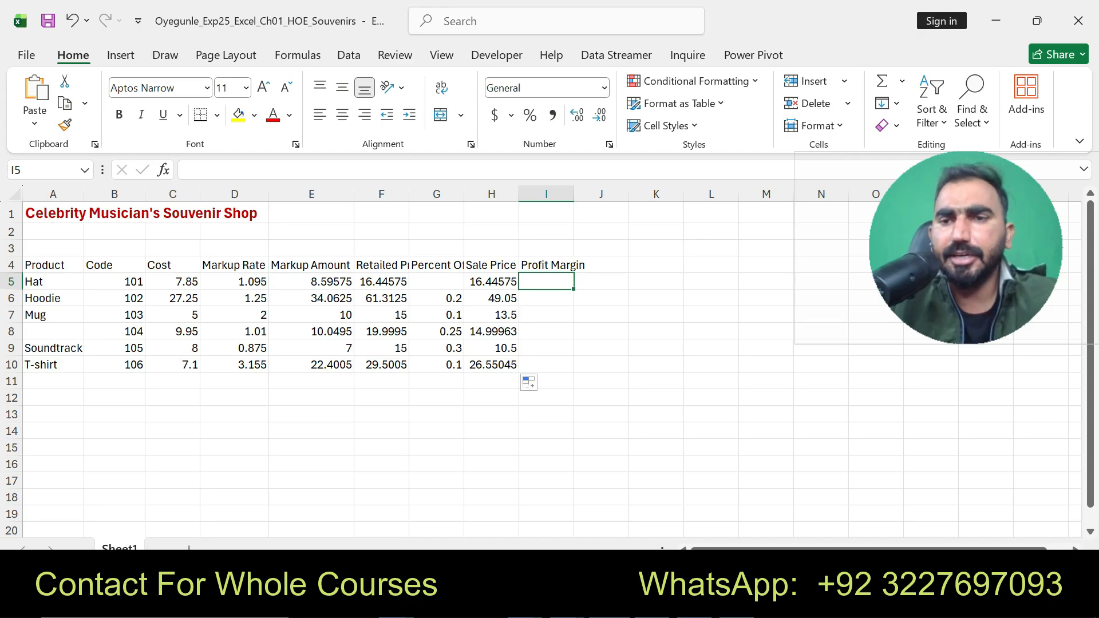
drag(966, 248, 887, 119)
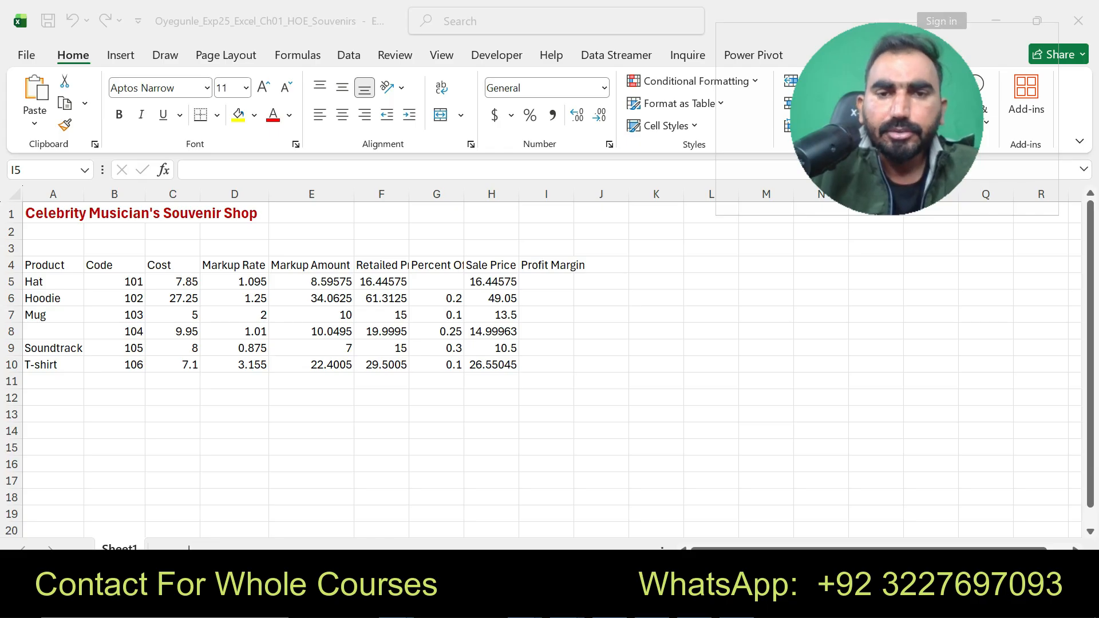
click(546, 281)
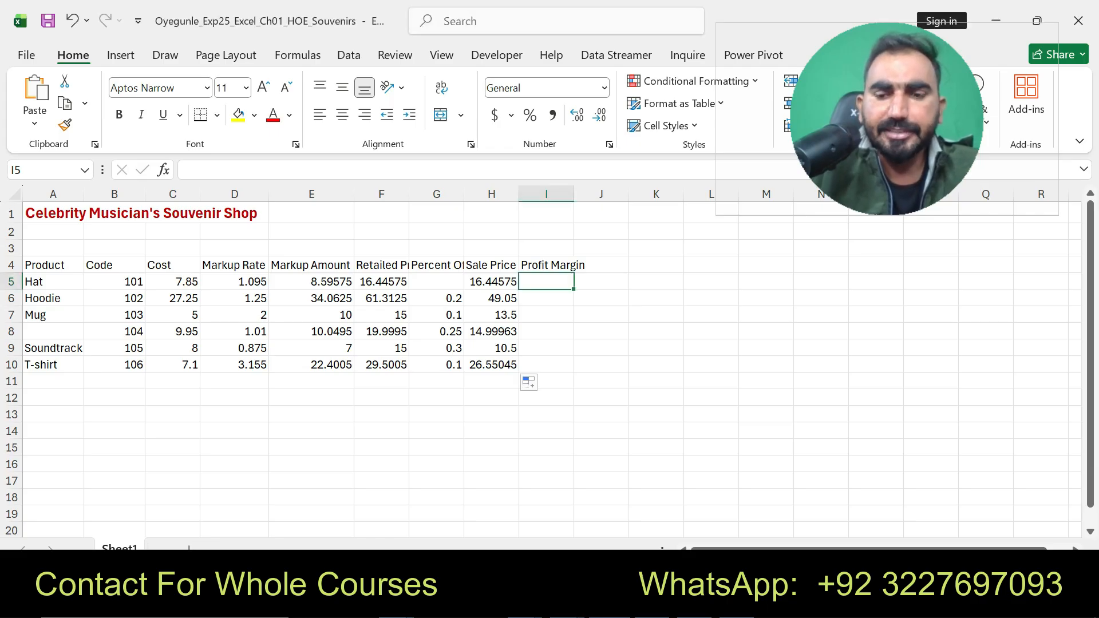
text(=)
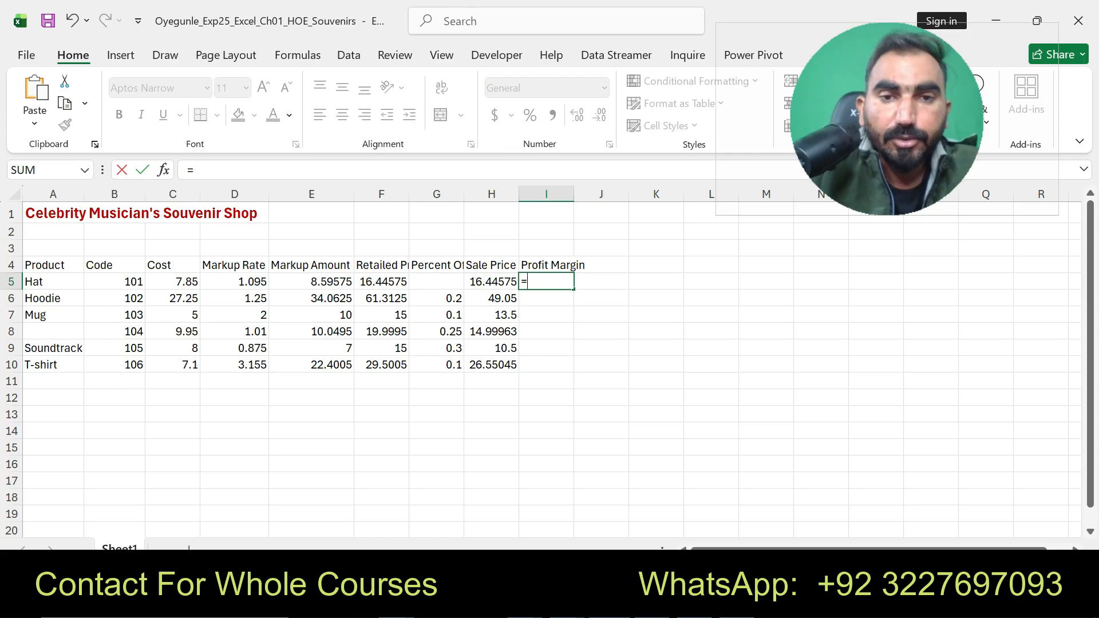
text((H)
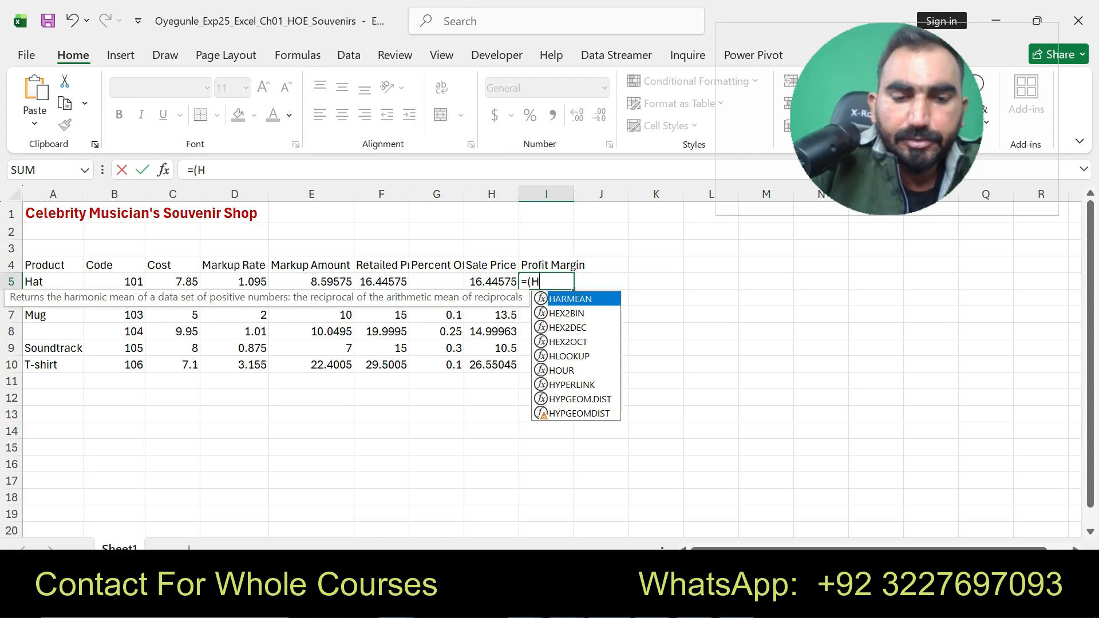
text(5-C5)/H5)
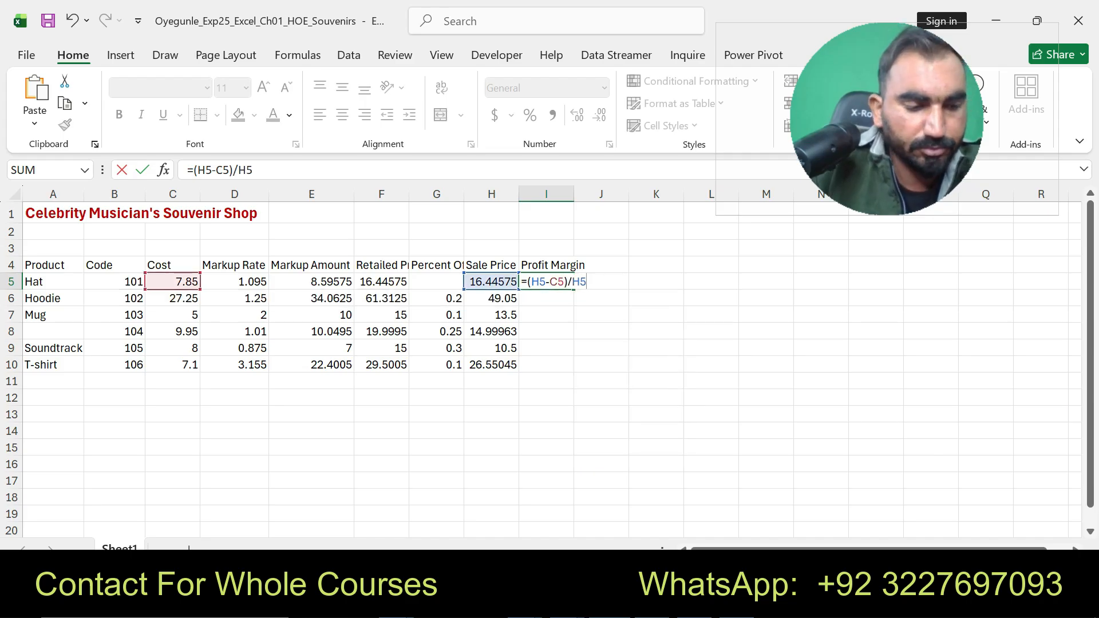
key(Return)
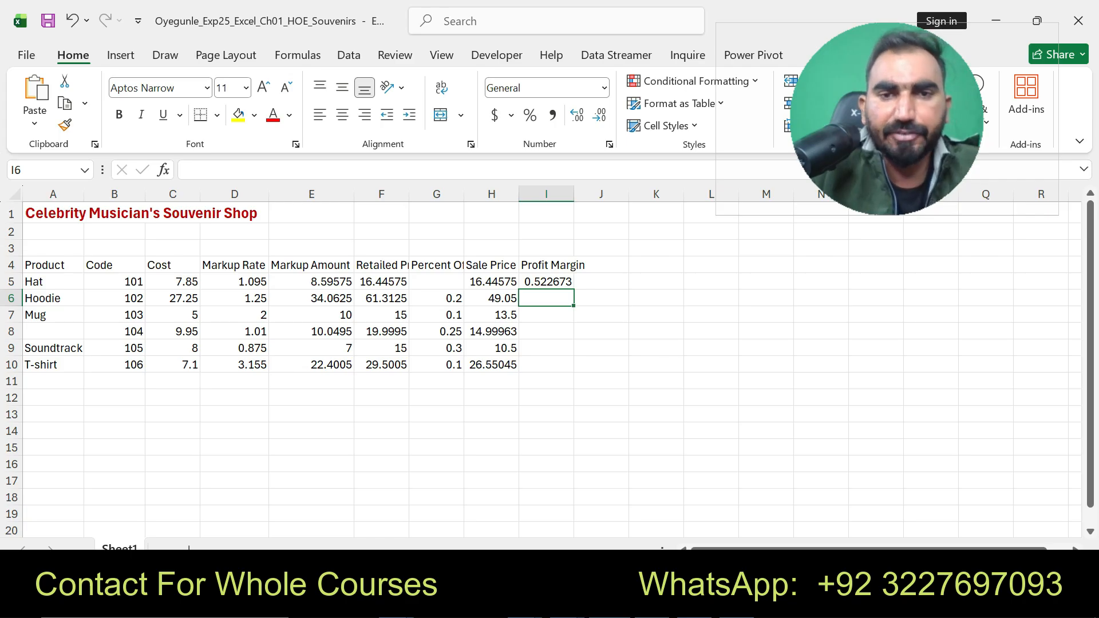
key(Up)
drag(573, 289, 573, 371)
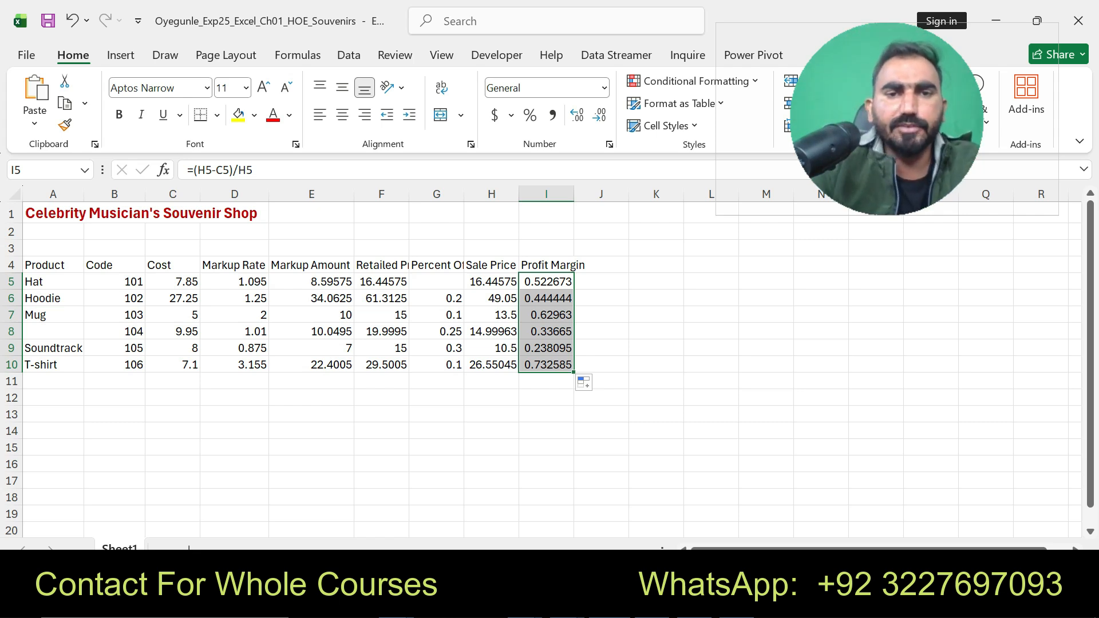
Step: Switch to File Explorer, open the Exp25_Excel_Ch01_HOE_Souvenirs workbook from the Downloads folder, check the Downloads listing again and return to the Excel workbook
click(436, 281)
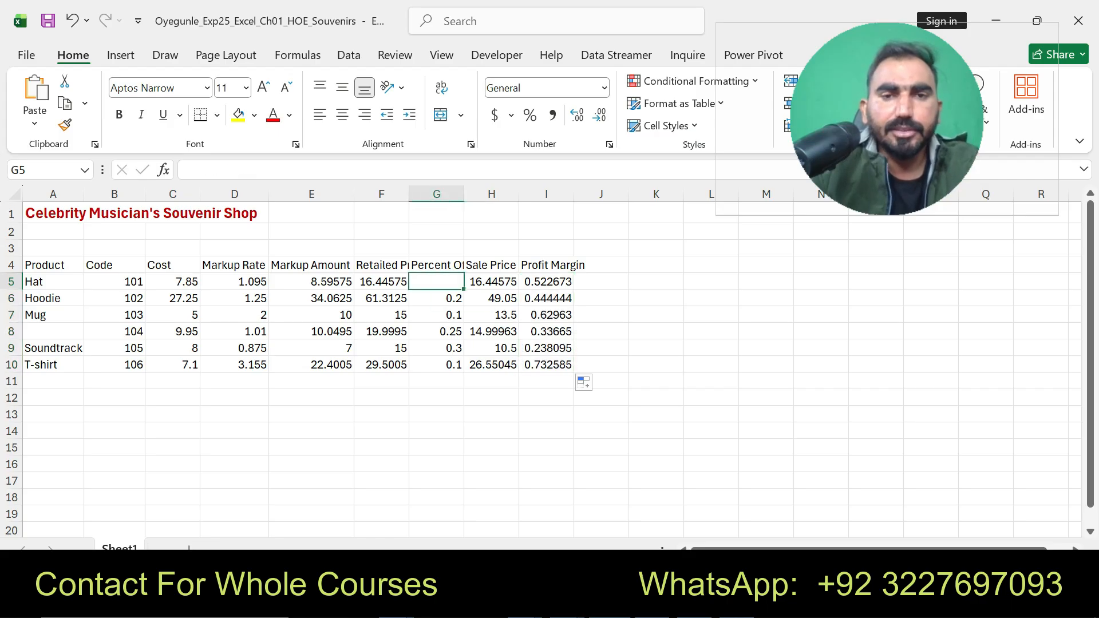
click(997, 21)
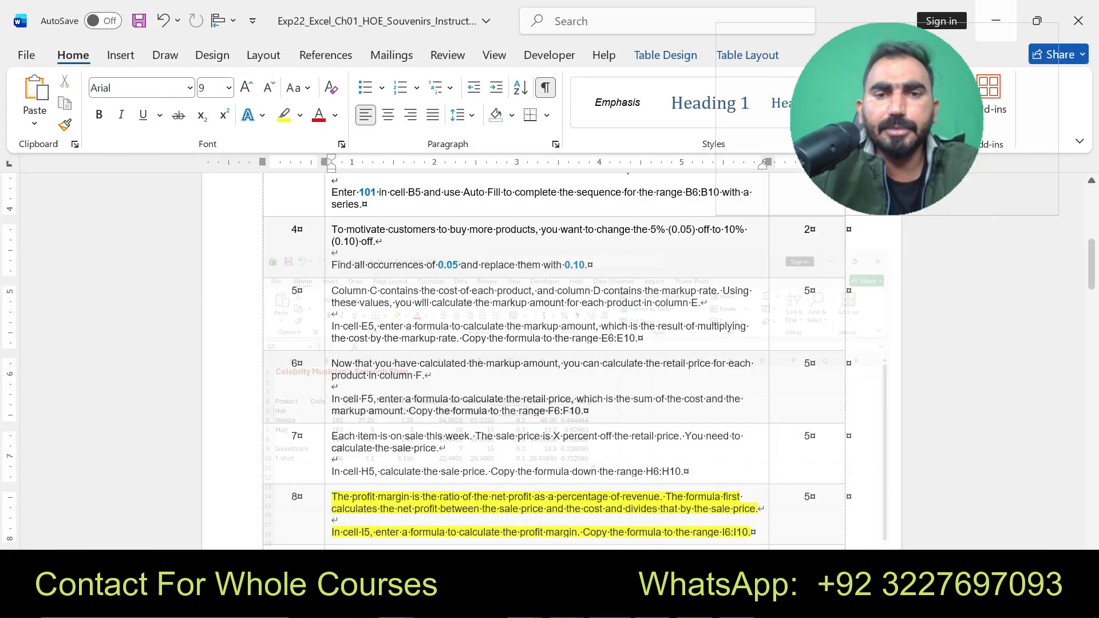
click(396, 603)
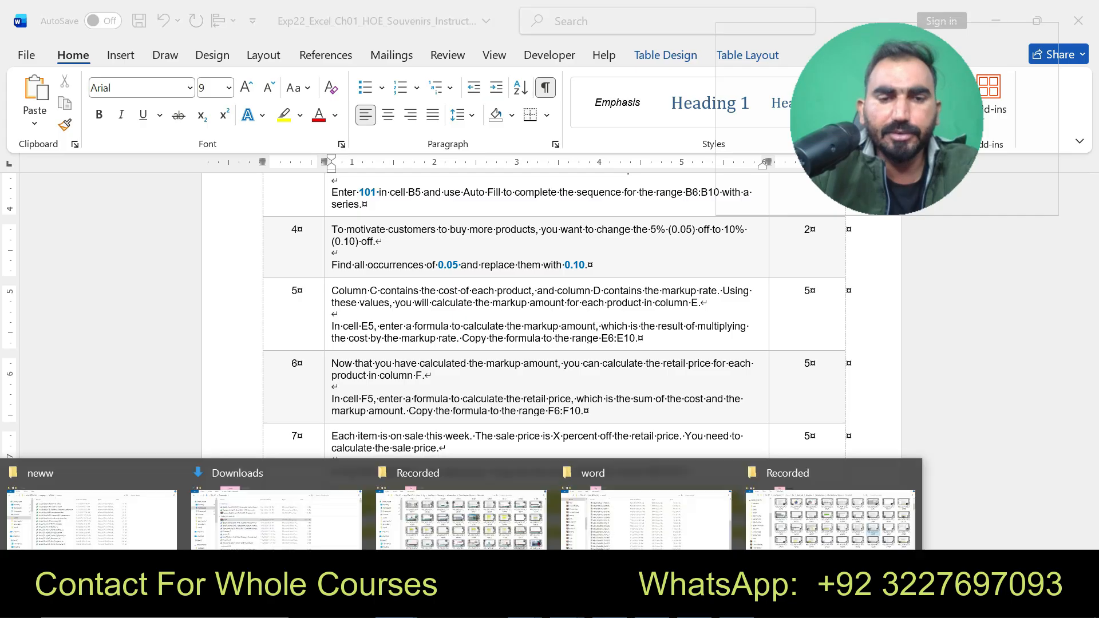
click(646, 516)
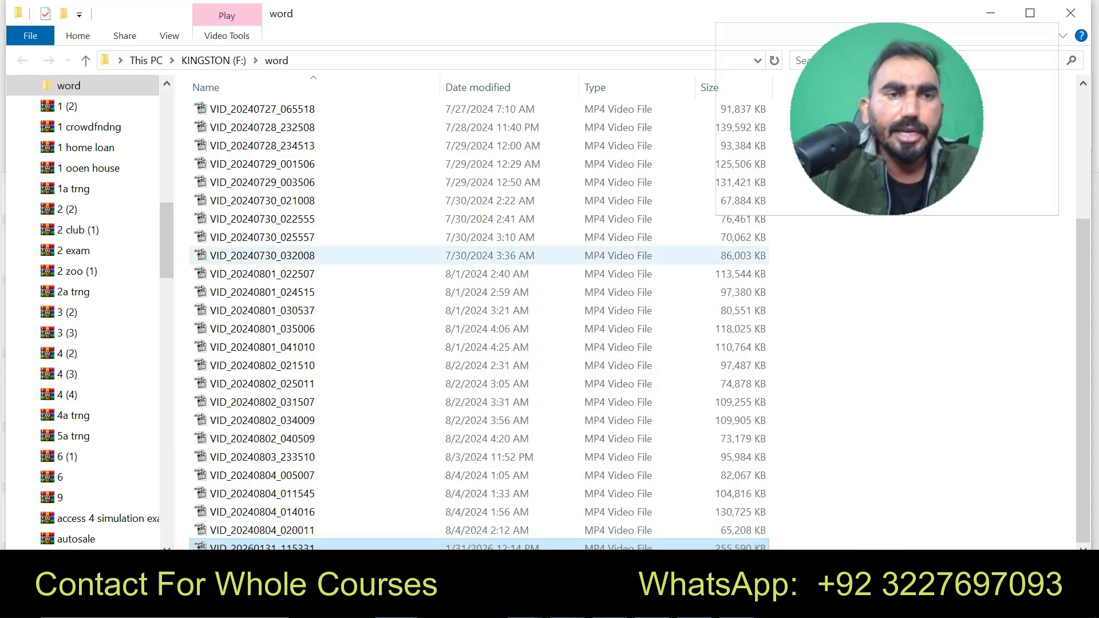
click(167, 166)
click(77, 155)
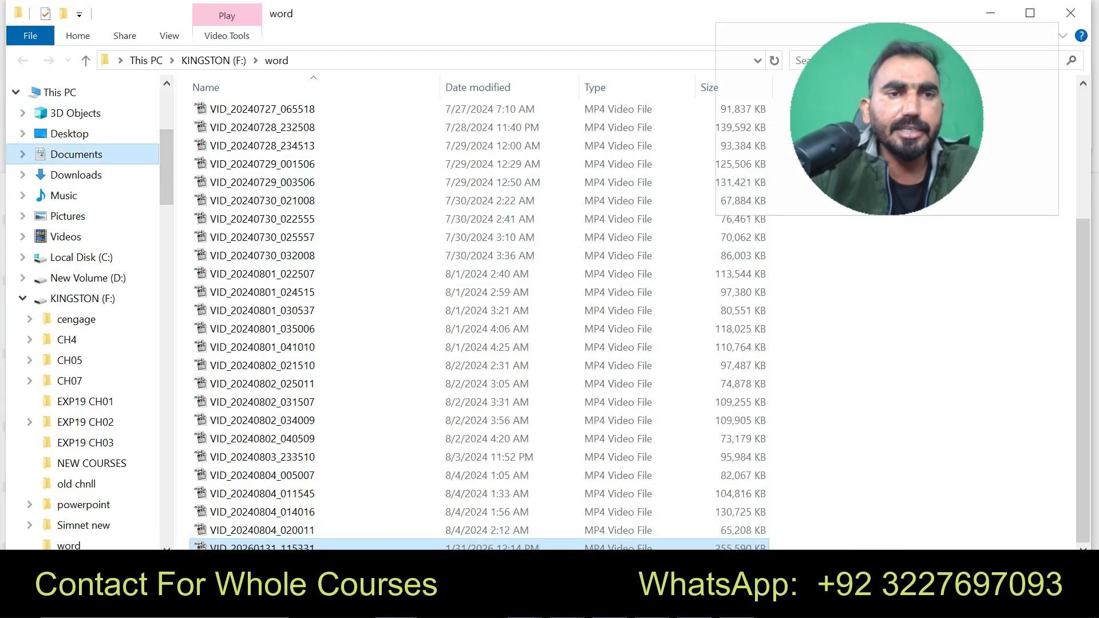
click(77, 175)
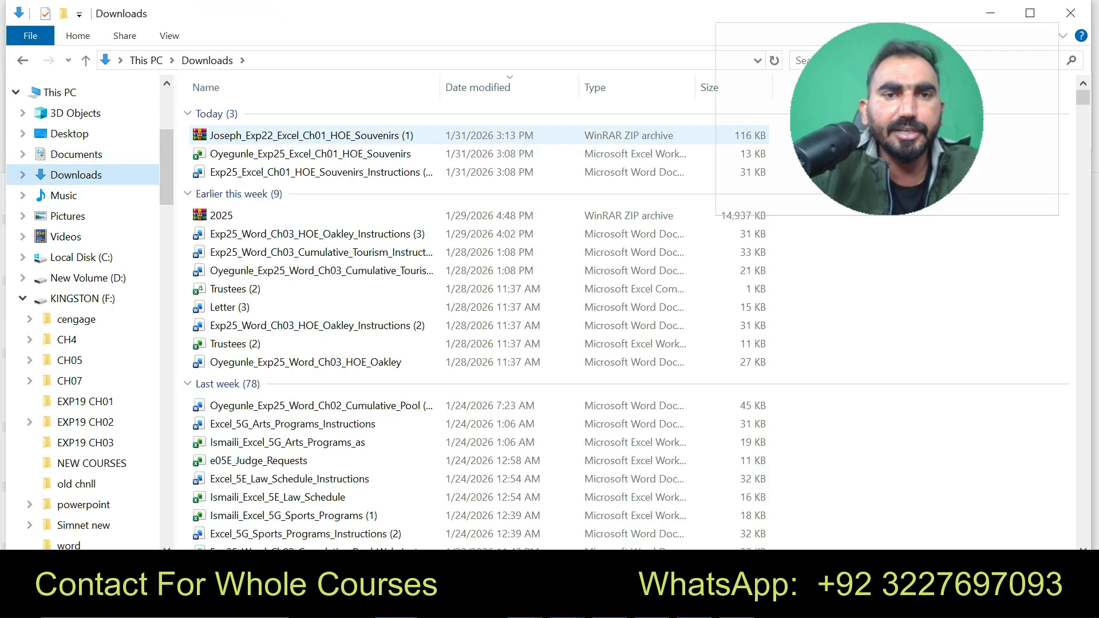
double_click(310, 154)
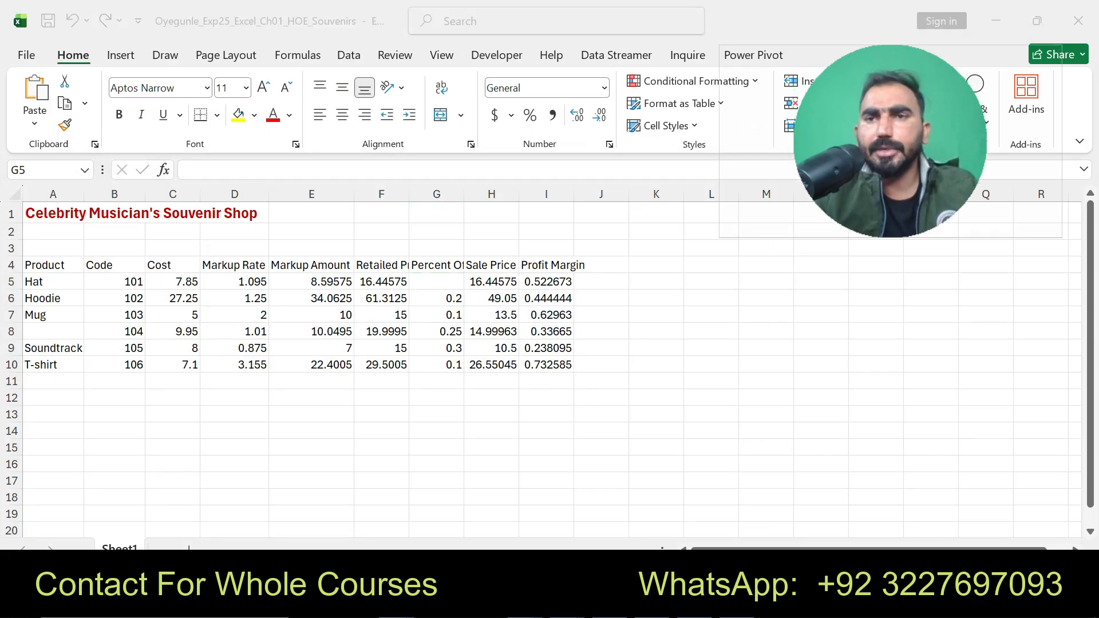
click(996, 21)
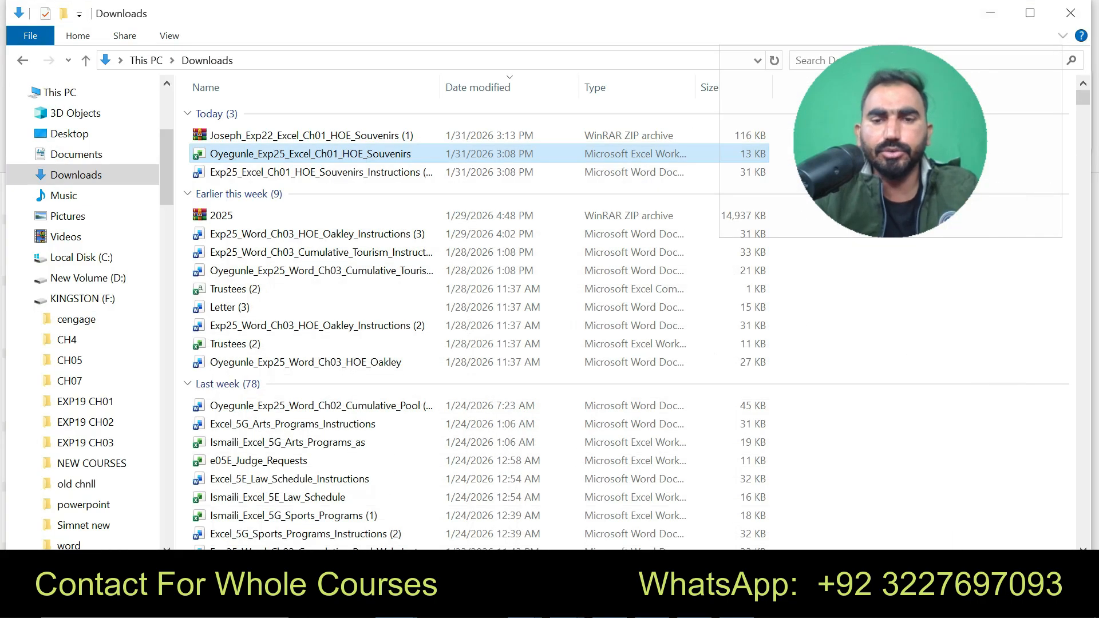
mouse_move(611, 604)
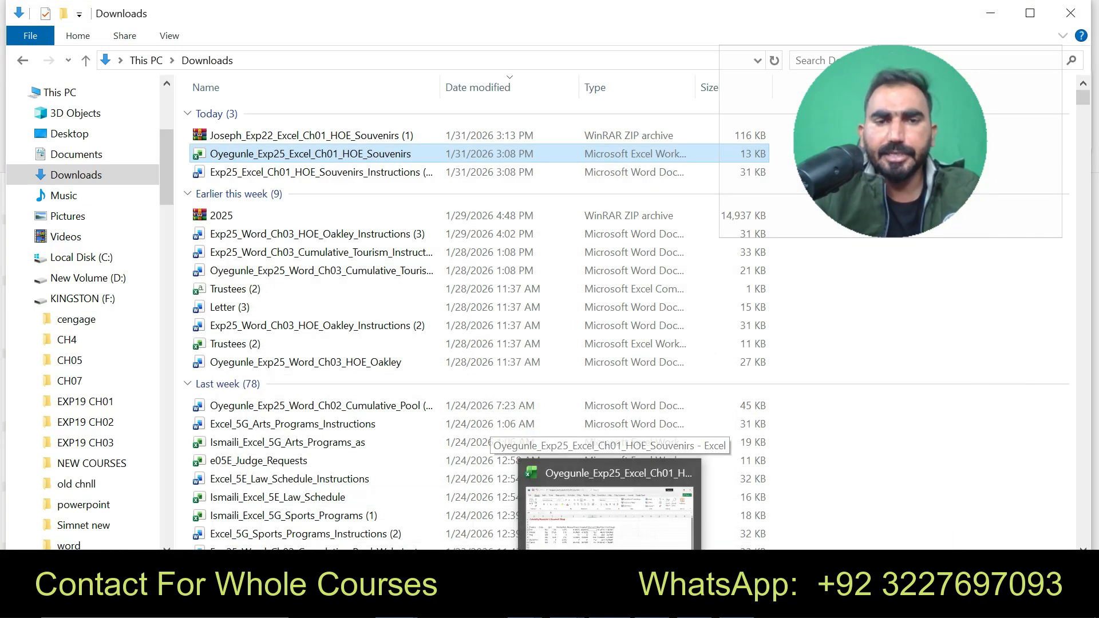
click(610, 556)
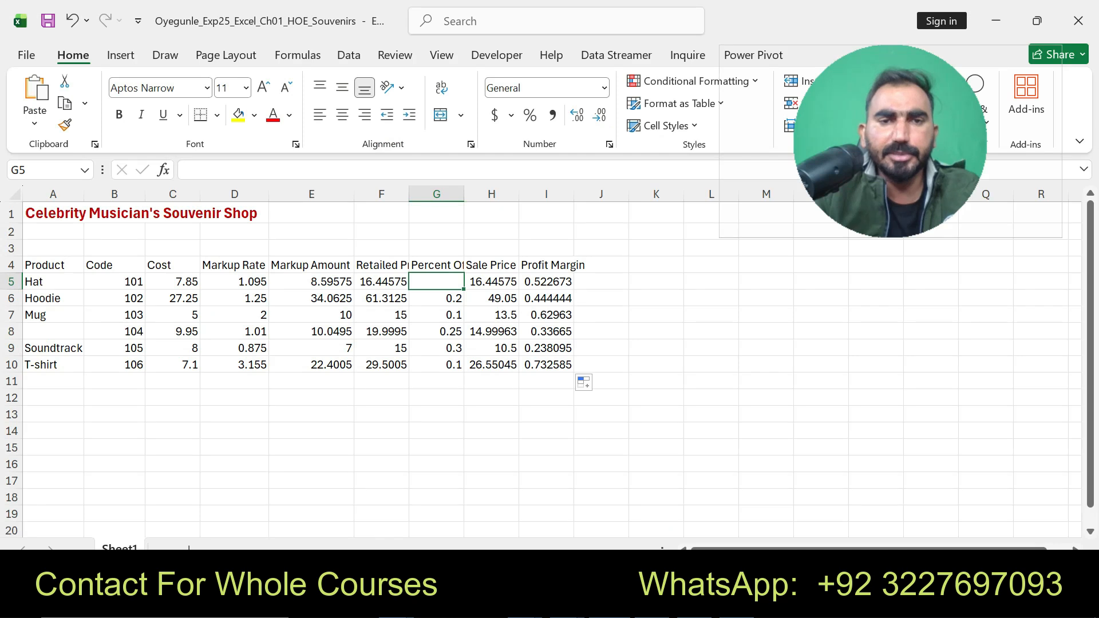
click(611, 603)
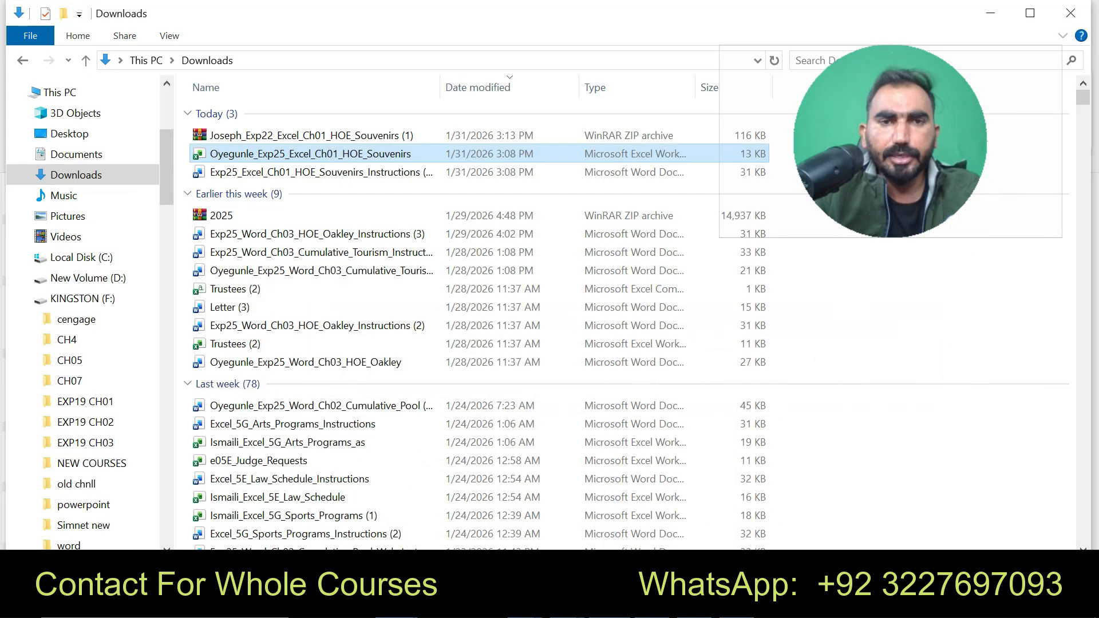
click(610, 603)
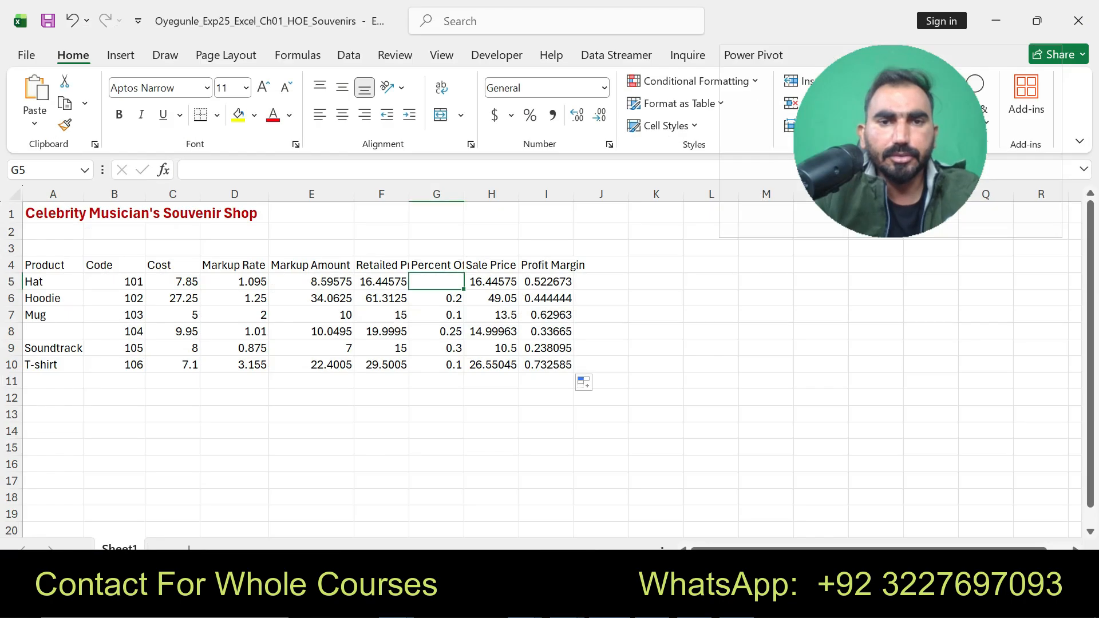
click(601, 298)
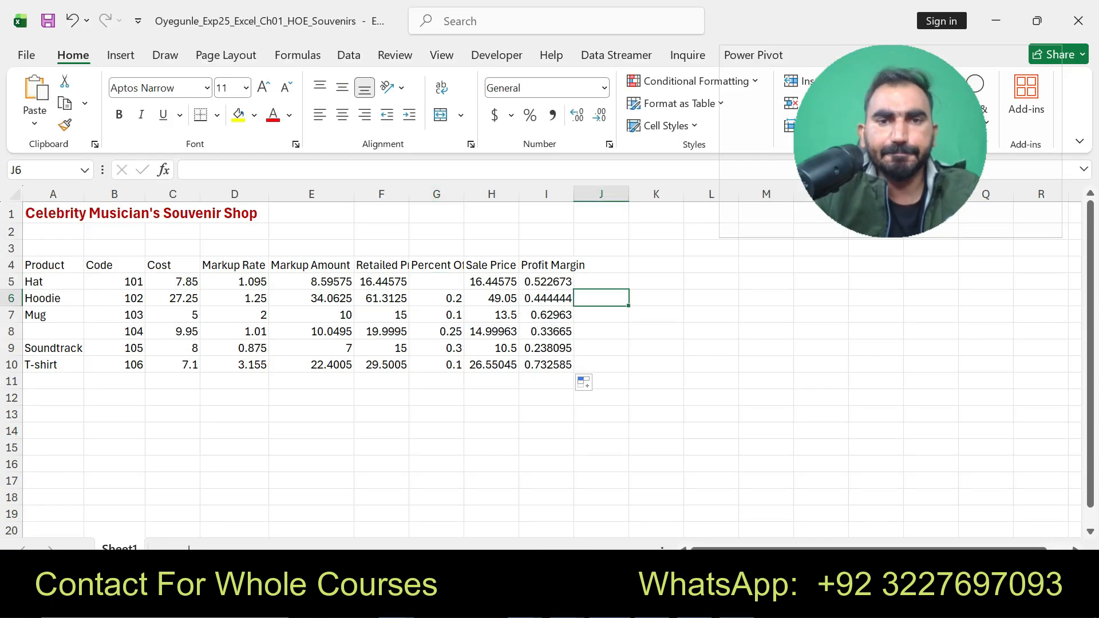
Step: Switch to the Word instructions, undo the step 8 highlighting, highlight the step 9 instructions in yellow and select the heading text Profit Amount
key(alt+Tab)
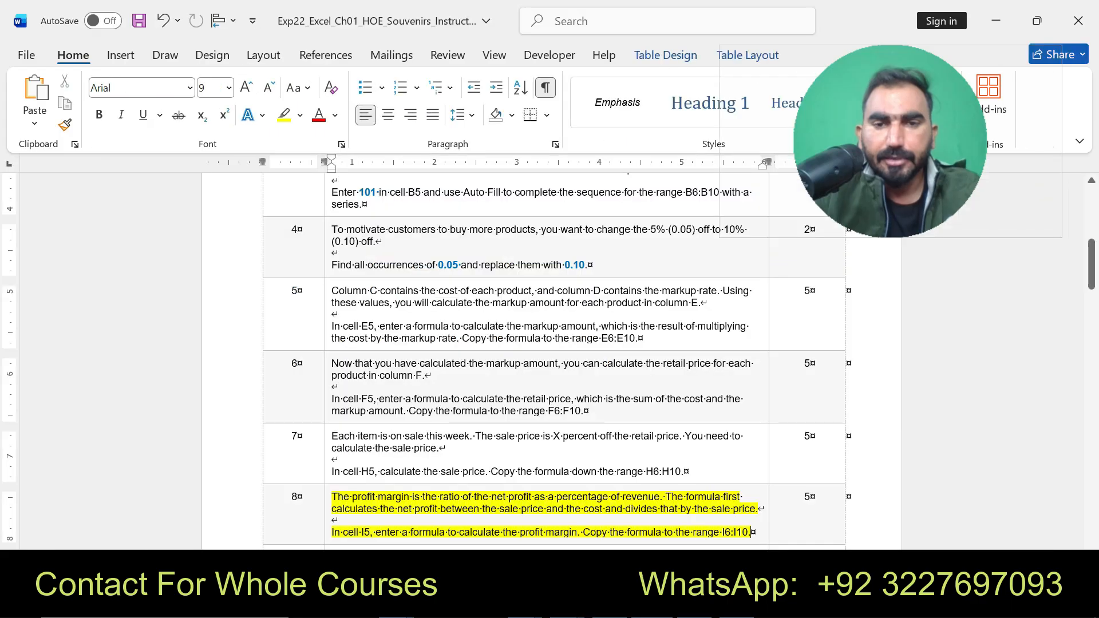
key(ctrl+z)
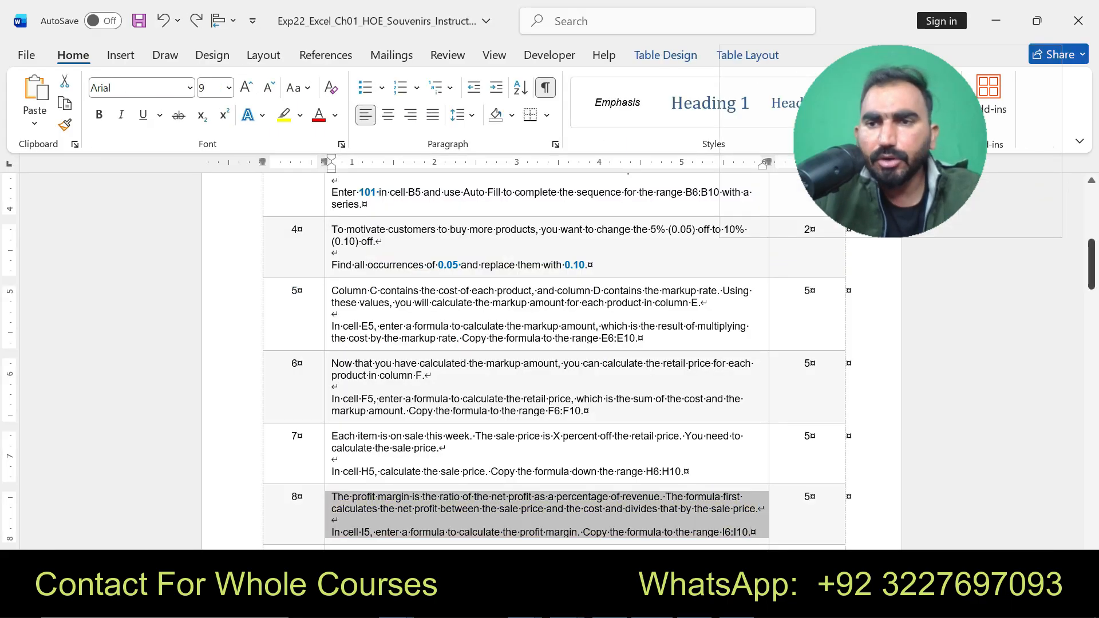
scroll(550, 360, down, 3)
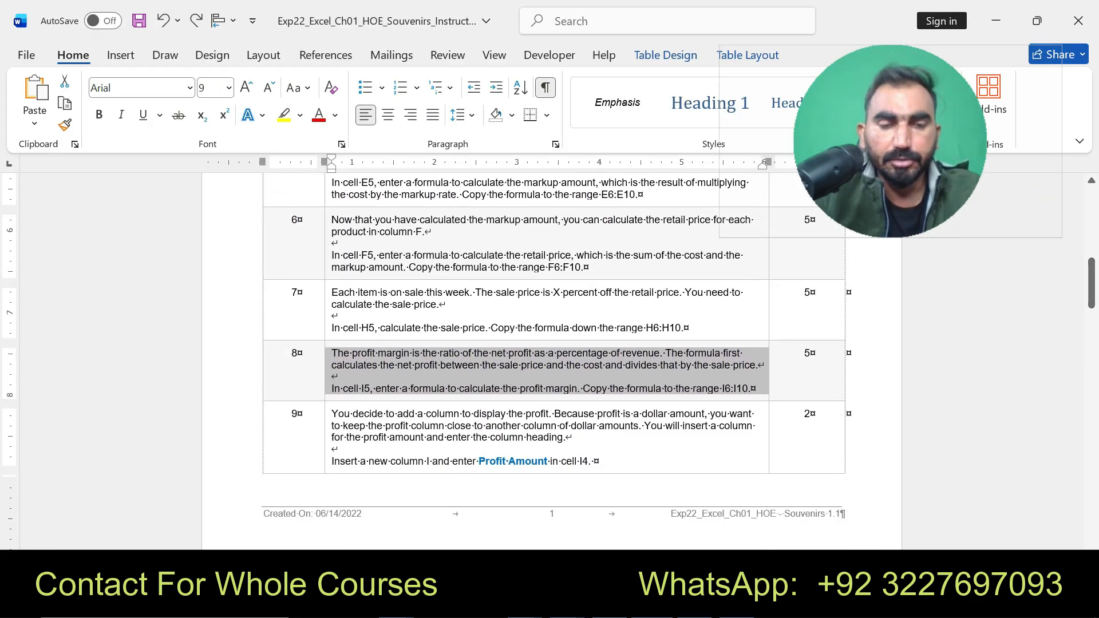
drag(332, 413, 597, 461)
click(674, 433)
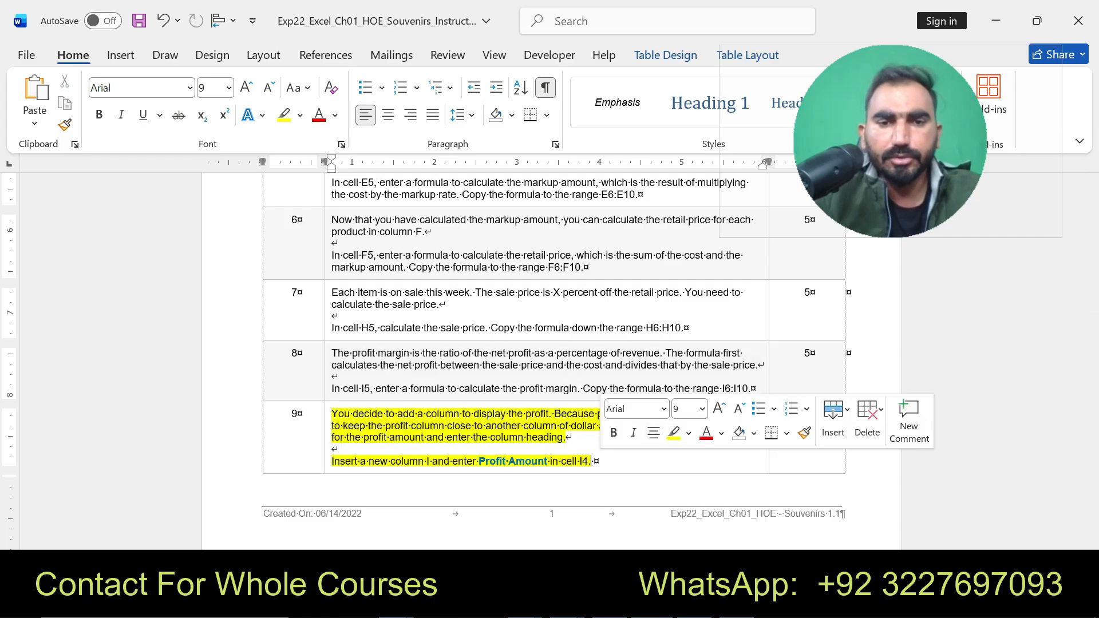
drag(332, 462, 594, 461)
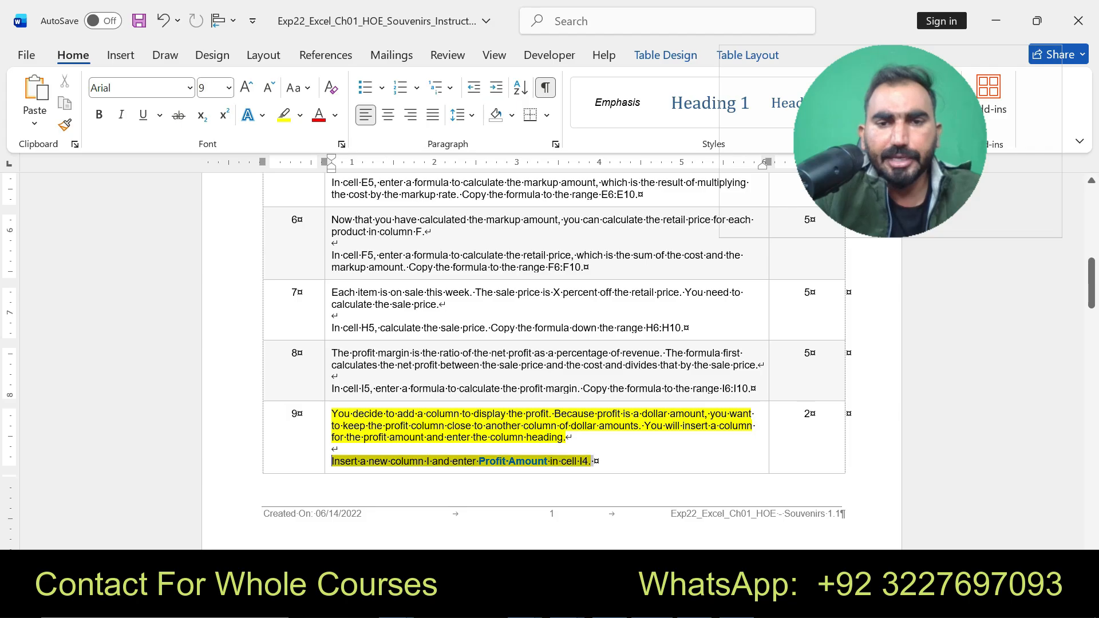
click(486, 462)
drag(479, 461, 550, 462)
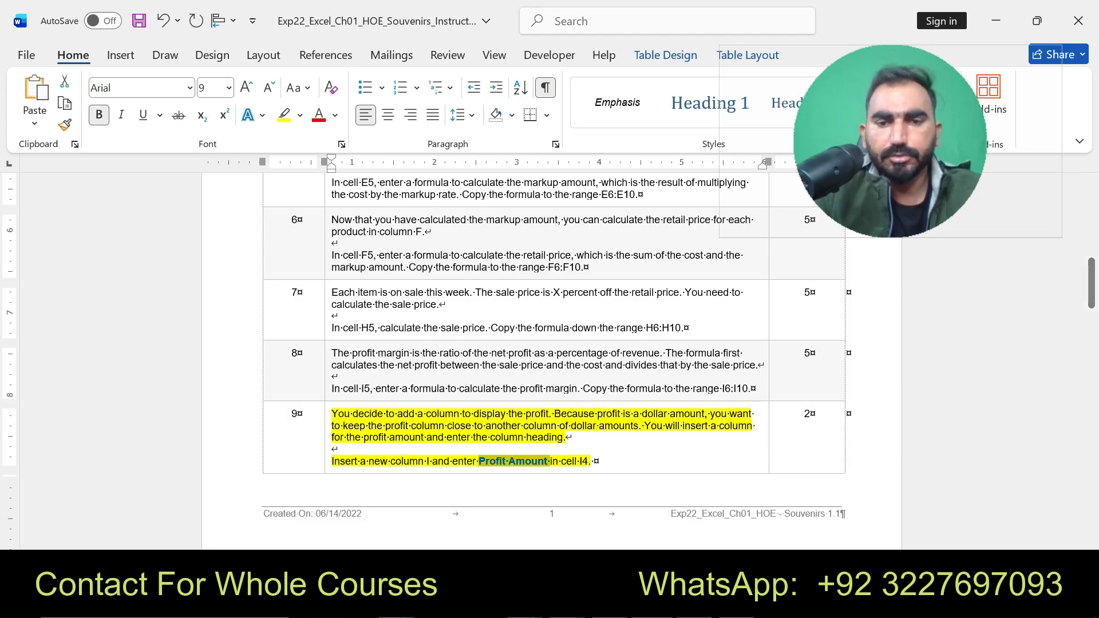
Step: Switch to the Excel workbook and insert a new column I before the Profit Margin column
key(alt+Tab)
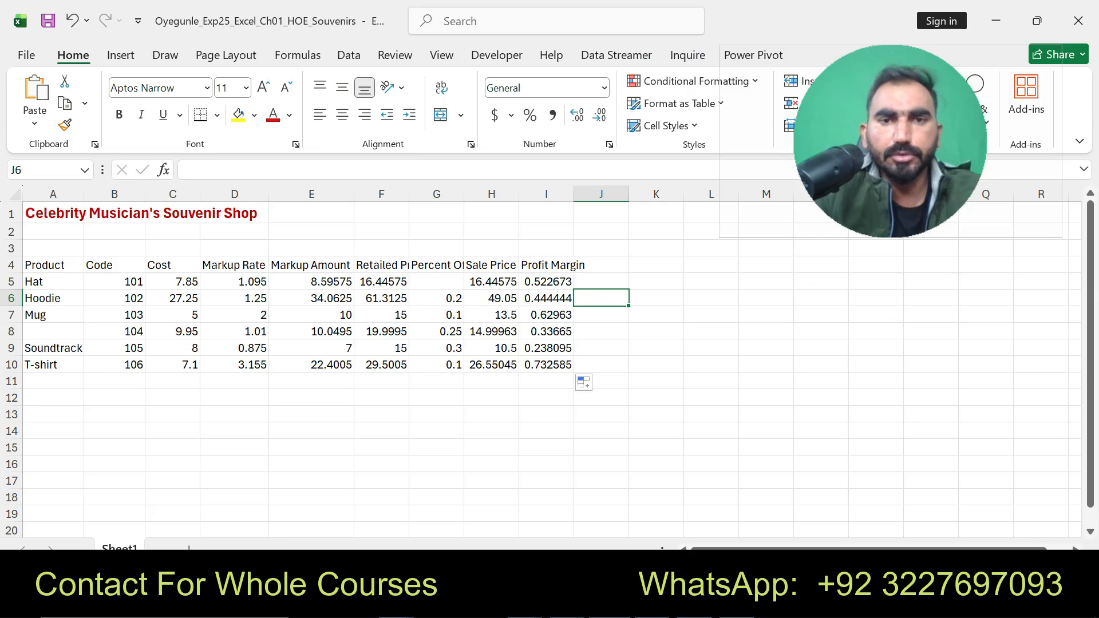
click(546, 195)
right_click(547, 196)
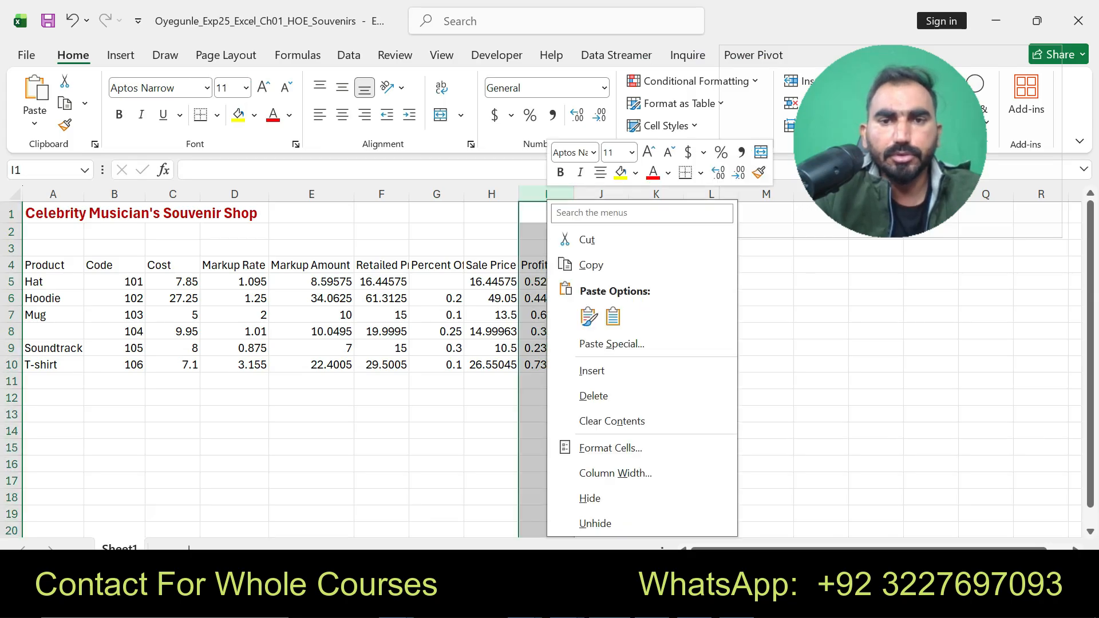
click(593, 371)
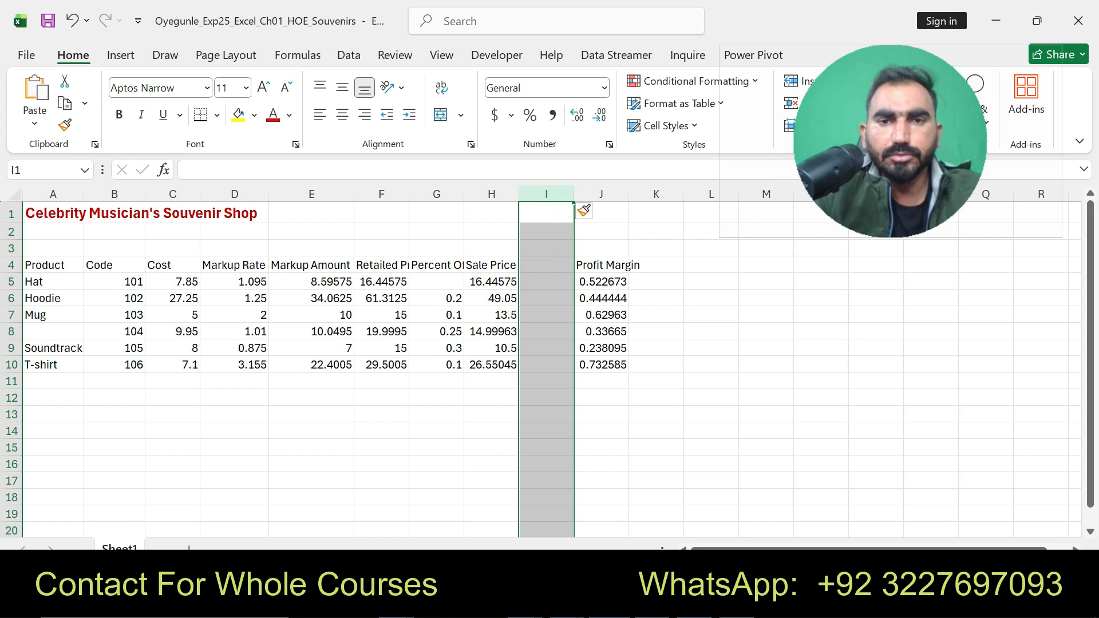
Step: Enter the heading Profit Amount in cell I4 and autofit the width of column I
click(546, 265)
click(473, 170)
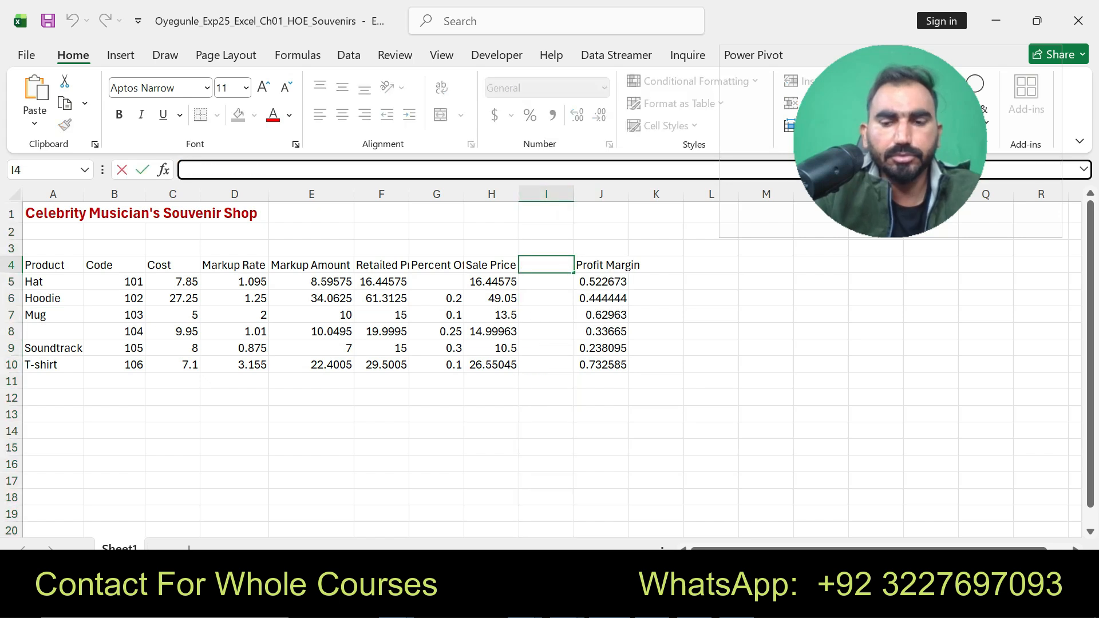
text(Profit Amount)
key(Return)
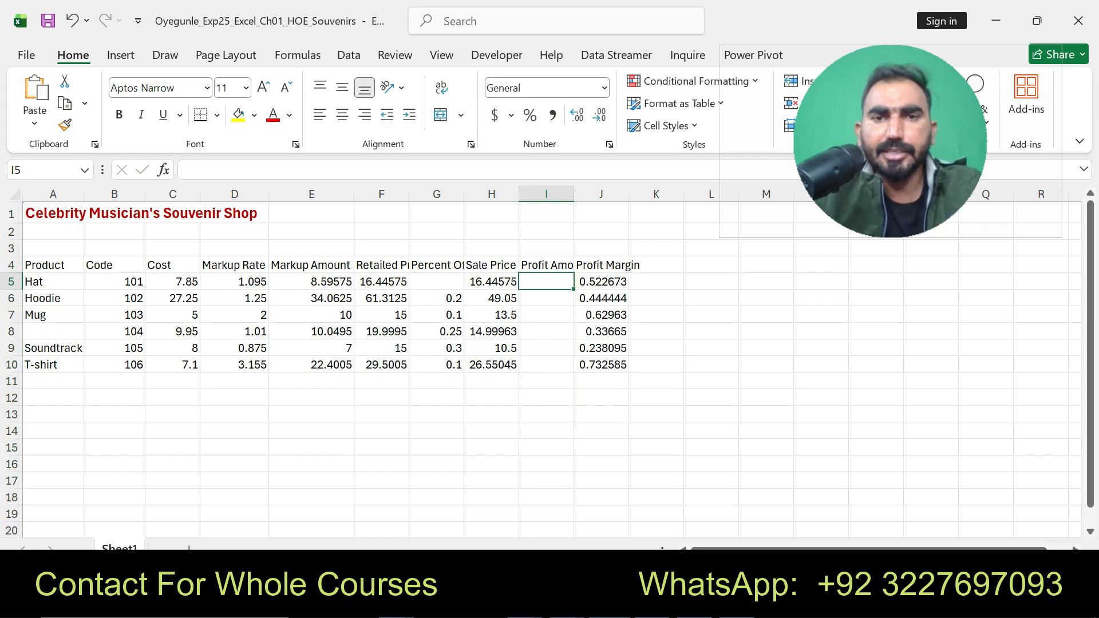
double_click(574, 194)
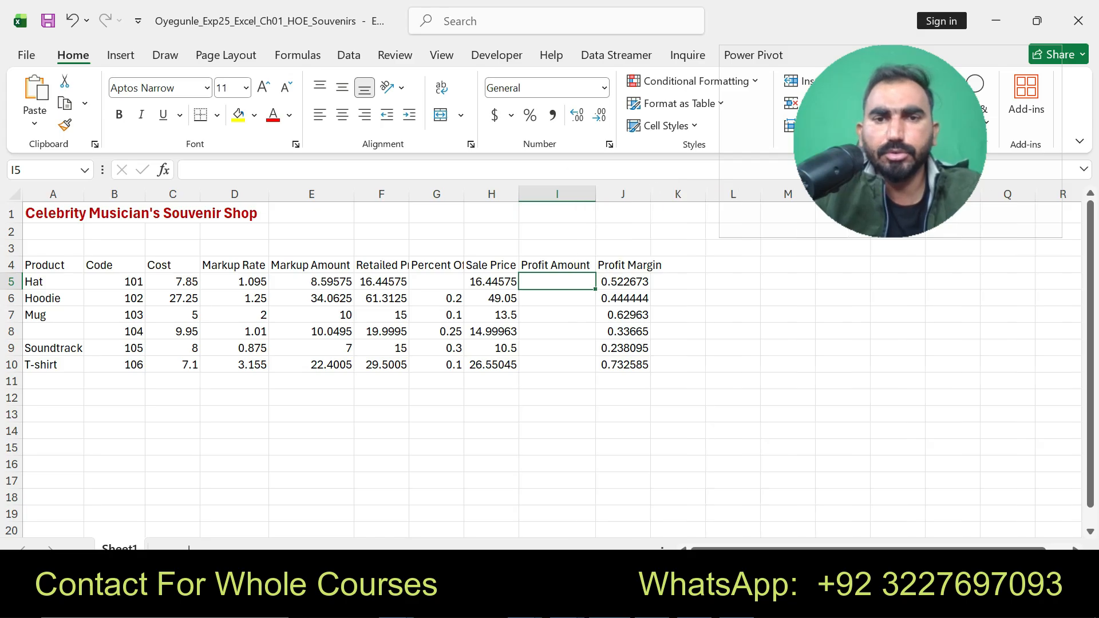
Step: Return to the Word instructions, undo the step 9 highlighting and highlight the step 10 profit amount instructions in yellow
key(alt+Tab)
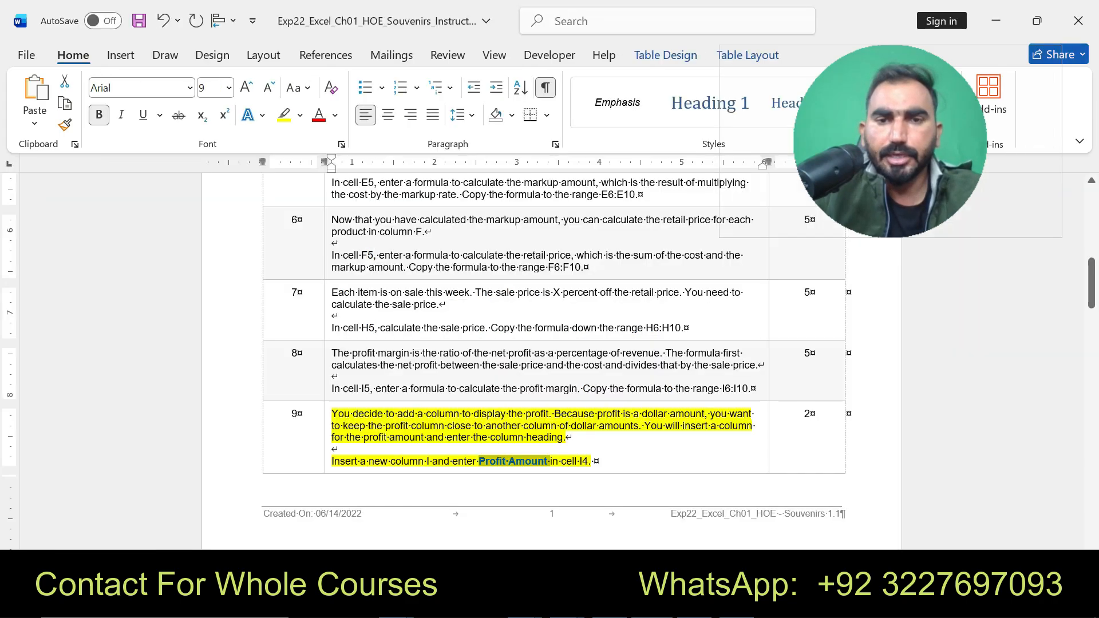
key(ctrl+z)
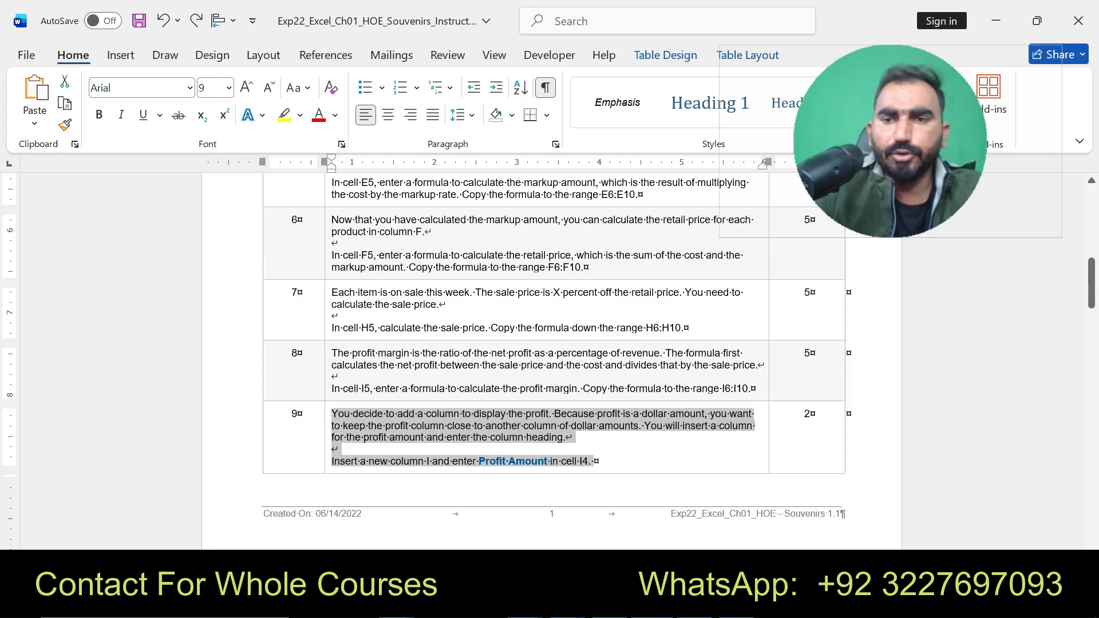
scroll(549, 354, down, 8)
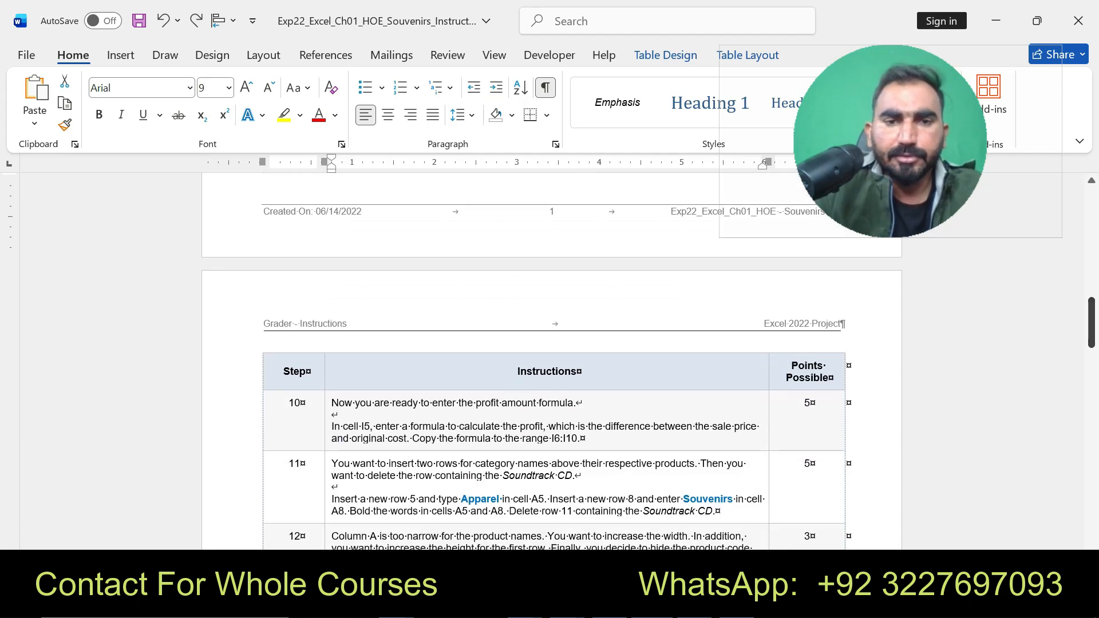
drag(332, 403, 581, 438)
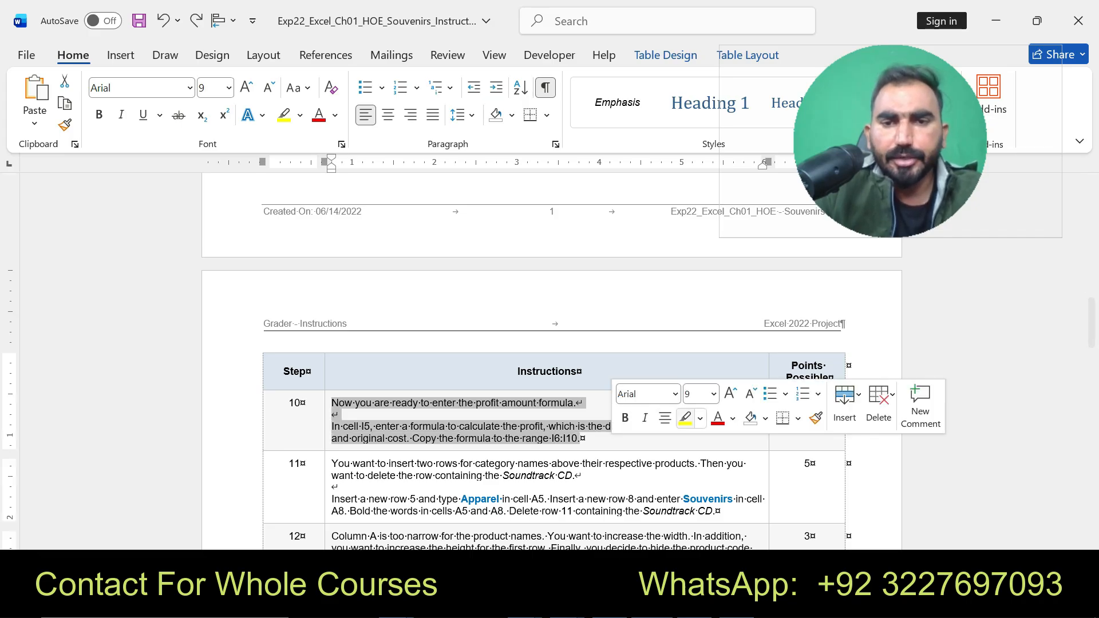
click(685, 418)
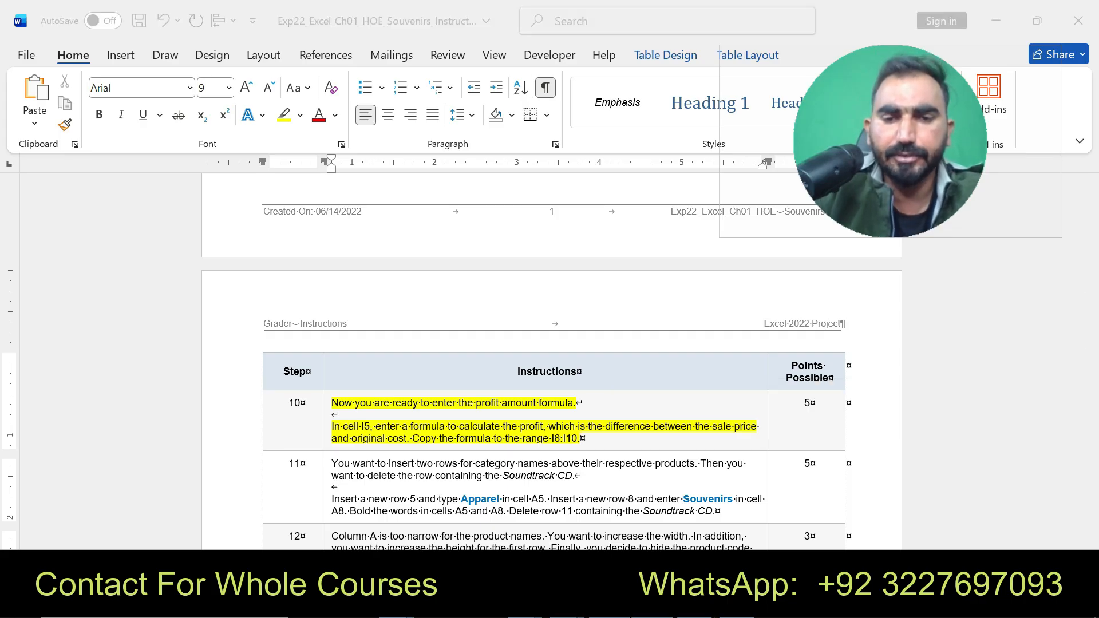
Step: Switch to the Excel workbook and enter the profit amount formula =H5-C5 in cell I5
key(alt+Tab)
text(=)
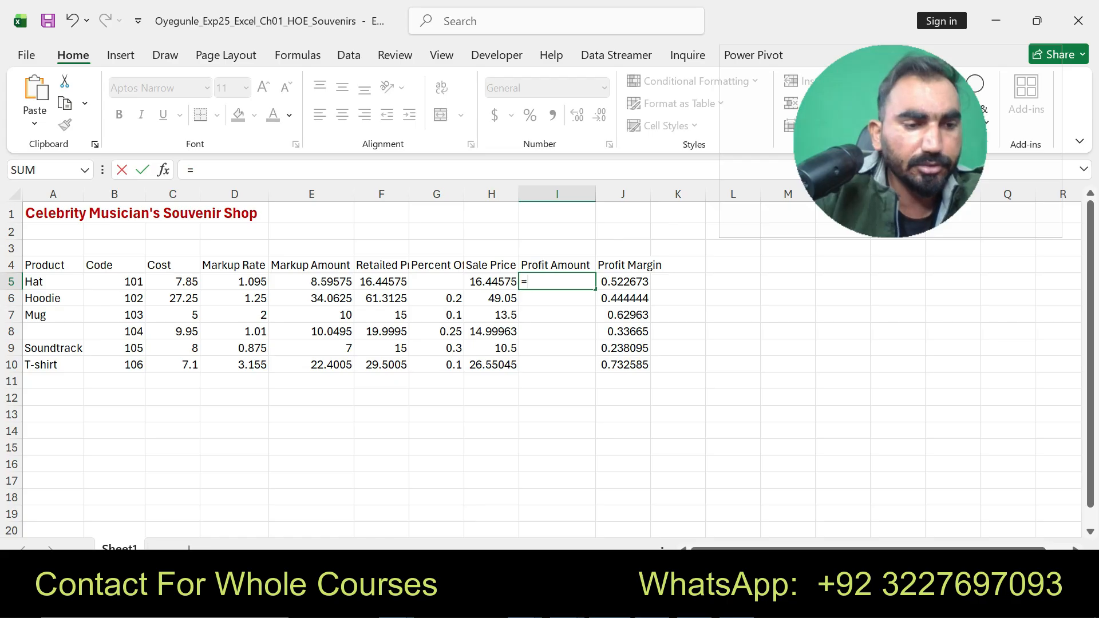
text(H5-C5)
key(Return)
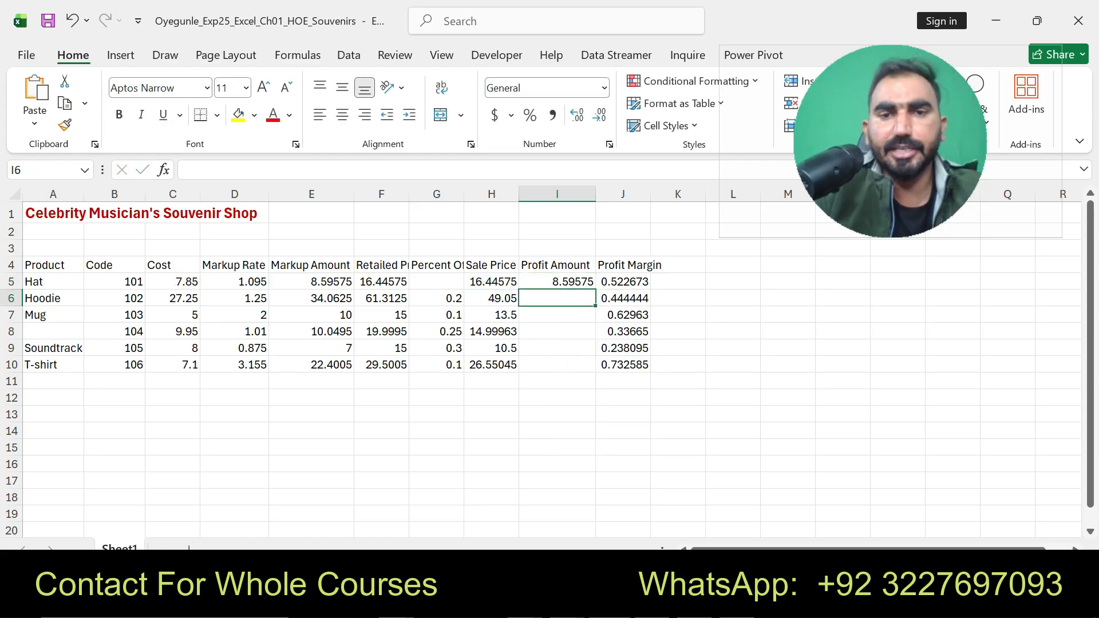
Step: Copy the profit amount formula from I5 down through I10 and save the workbook
click(557, 282)
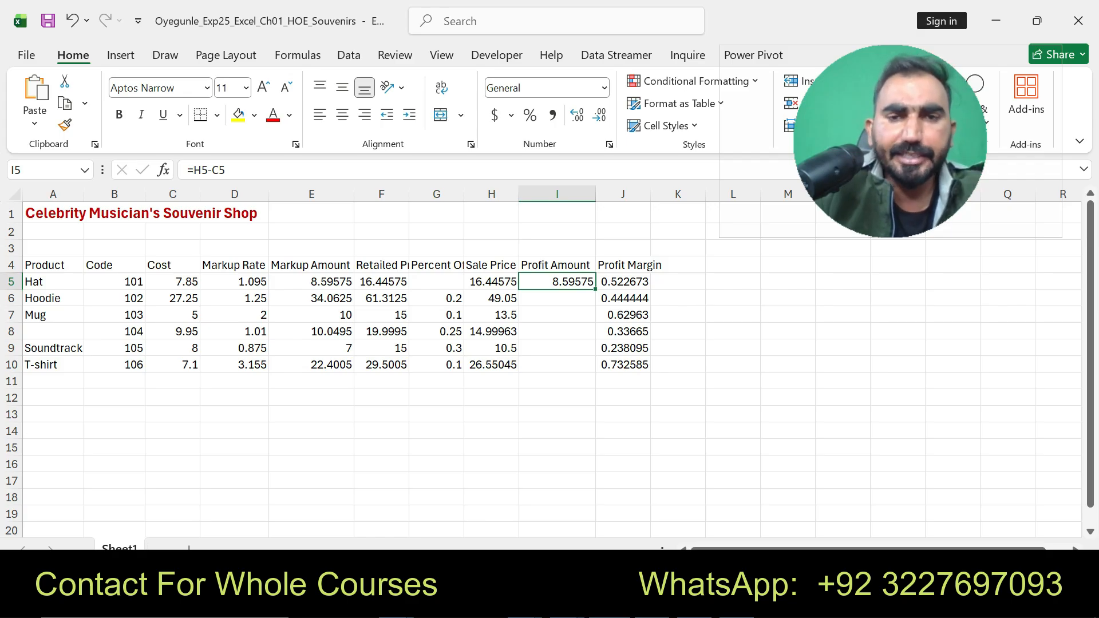
drag(595, 289, 590, 367)
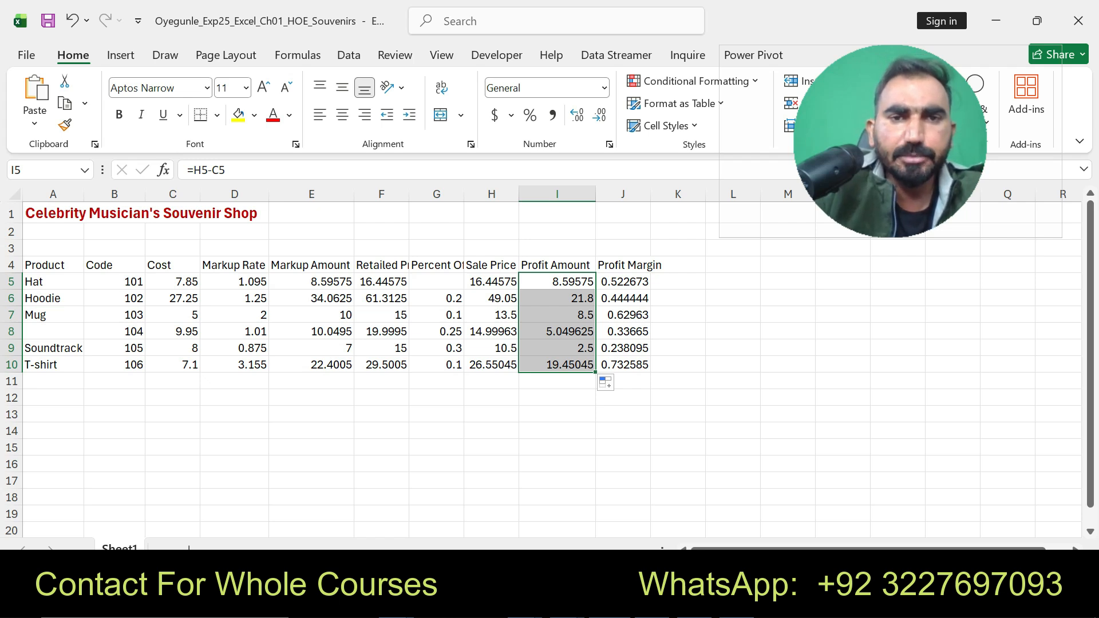
key(ctrl+s)
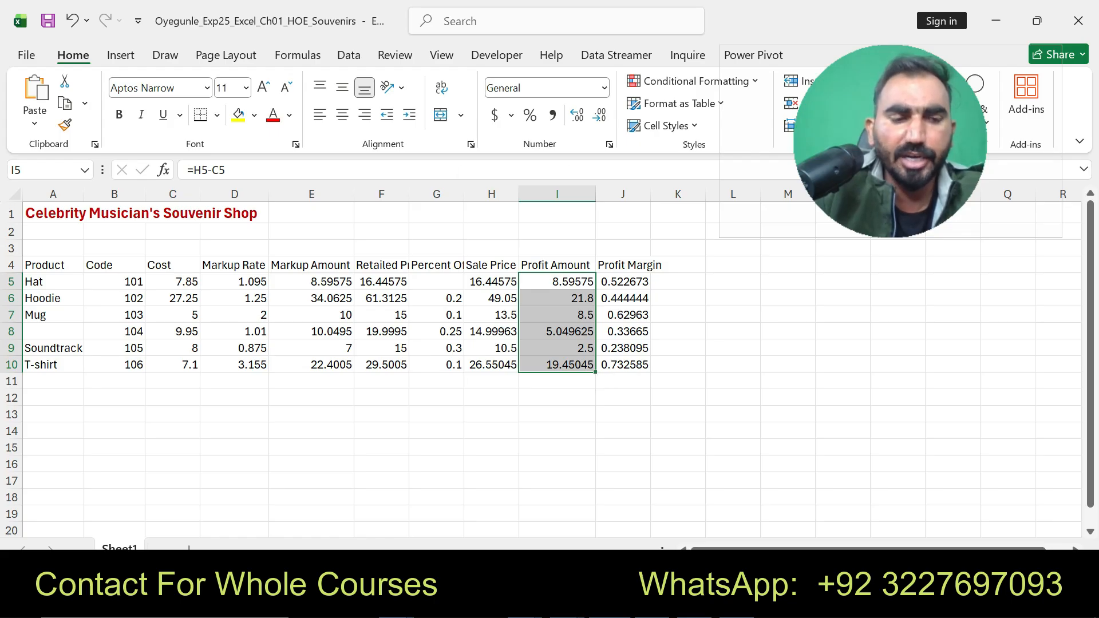
Step: Return to the Word instructions, undo the step 10 highlighting and highlight most of the step 11 row insertion instructions in yellow
key(alt+Tab)
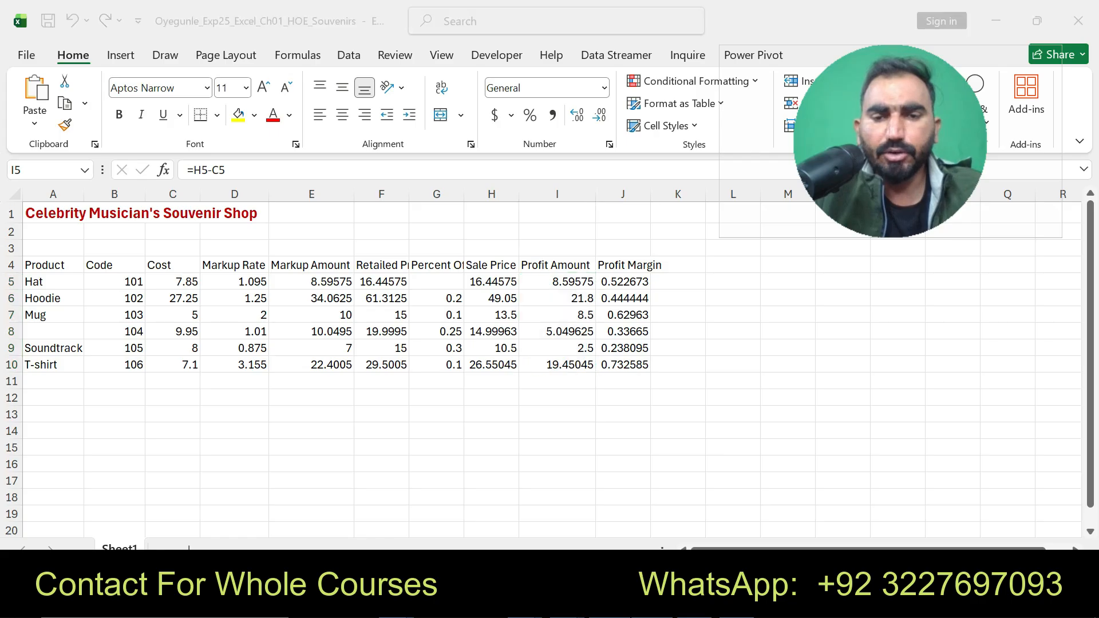
key(ctrl+z)
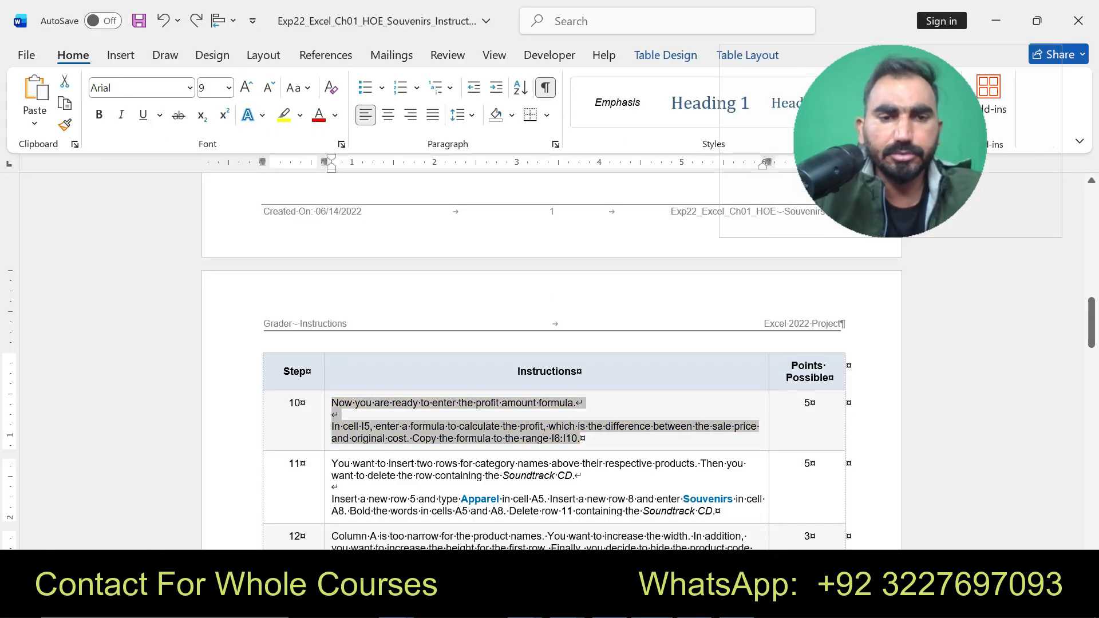
drag(332, 476, 712, 512)
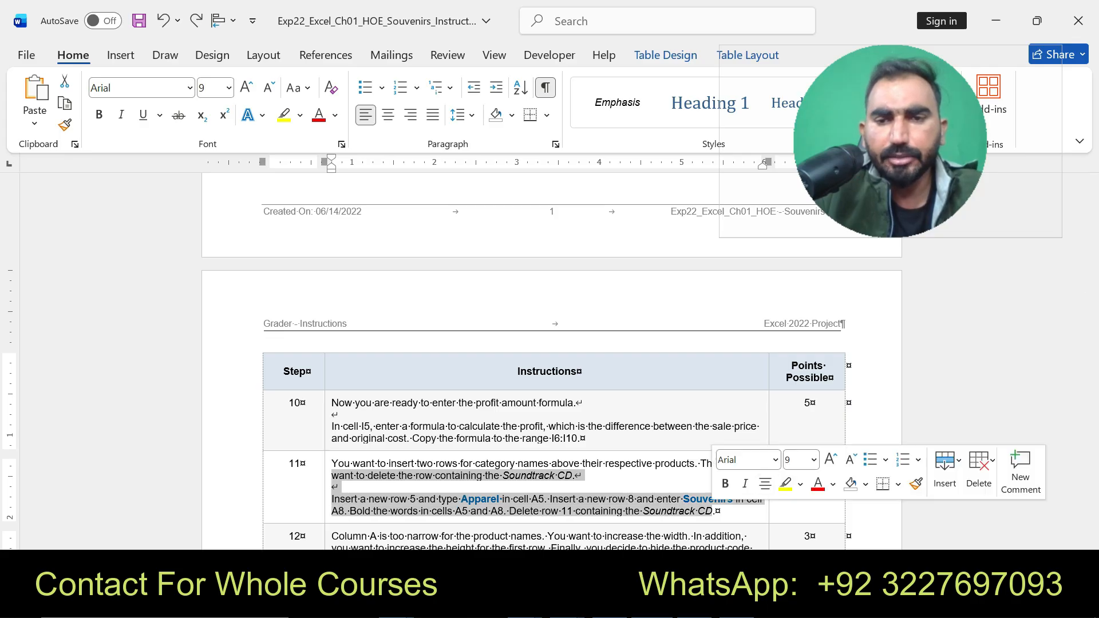
click(786, 484)
Step: Switch to the Excel workbook and insert a new row 5 above the Hat row
key(alt+Tab)
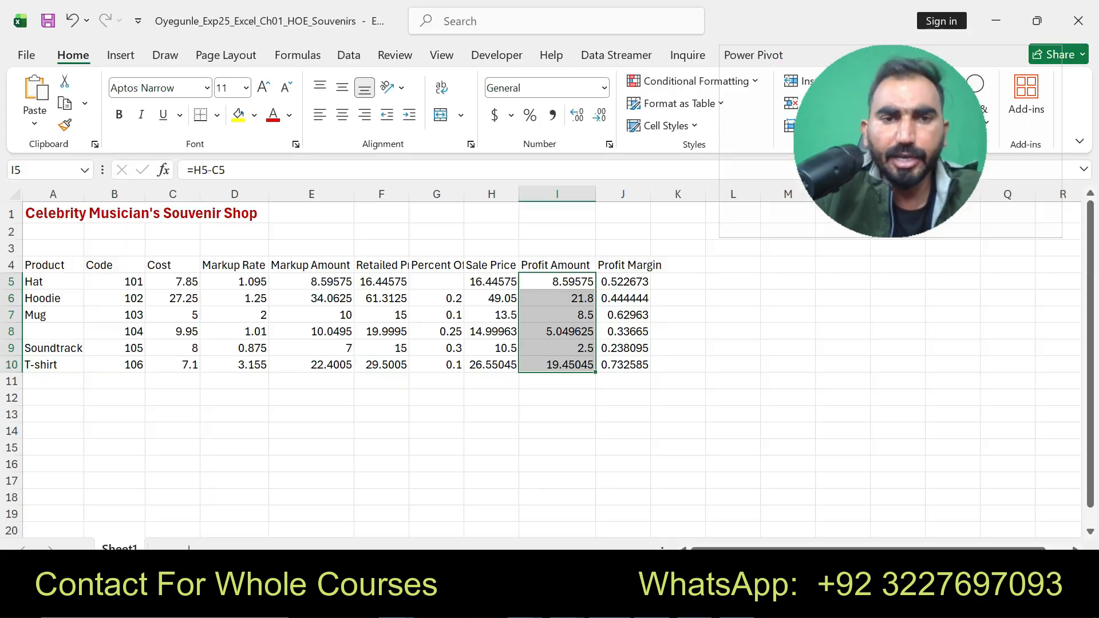
click(11, 282)
right_click(12, 281)
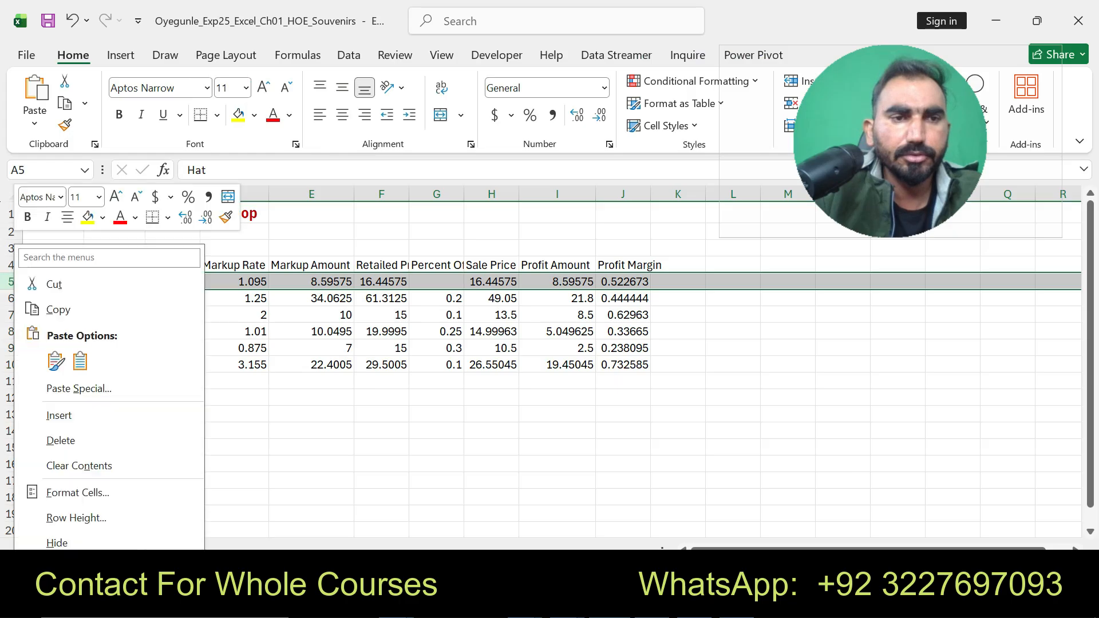
click(59, 415)
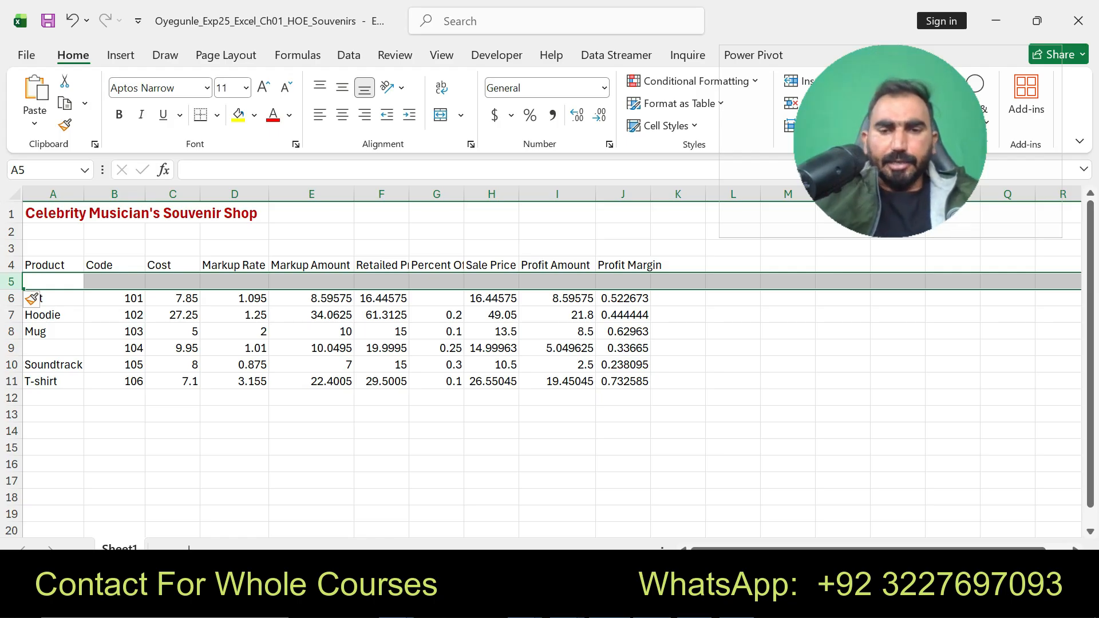
Step: Check the category name in step 11 of the Word instructions, return to the Excel workbook and enter AppareL in cell A5
key(alt+Tab)
click(476, 510)
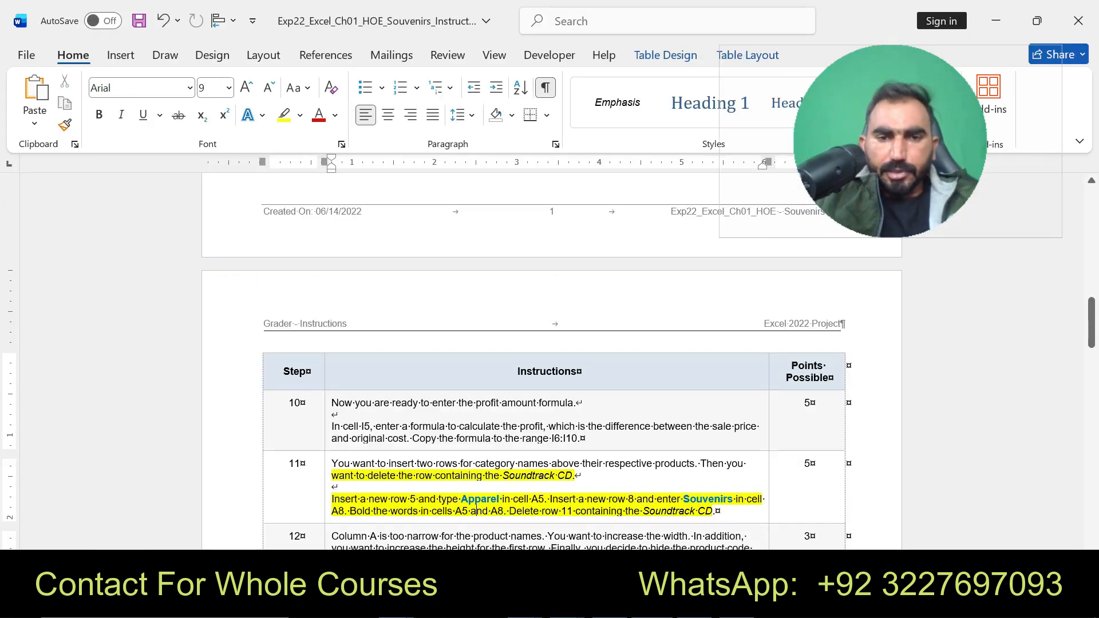
drag(461, 500, 497, 500)
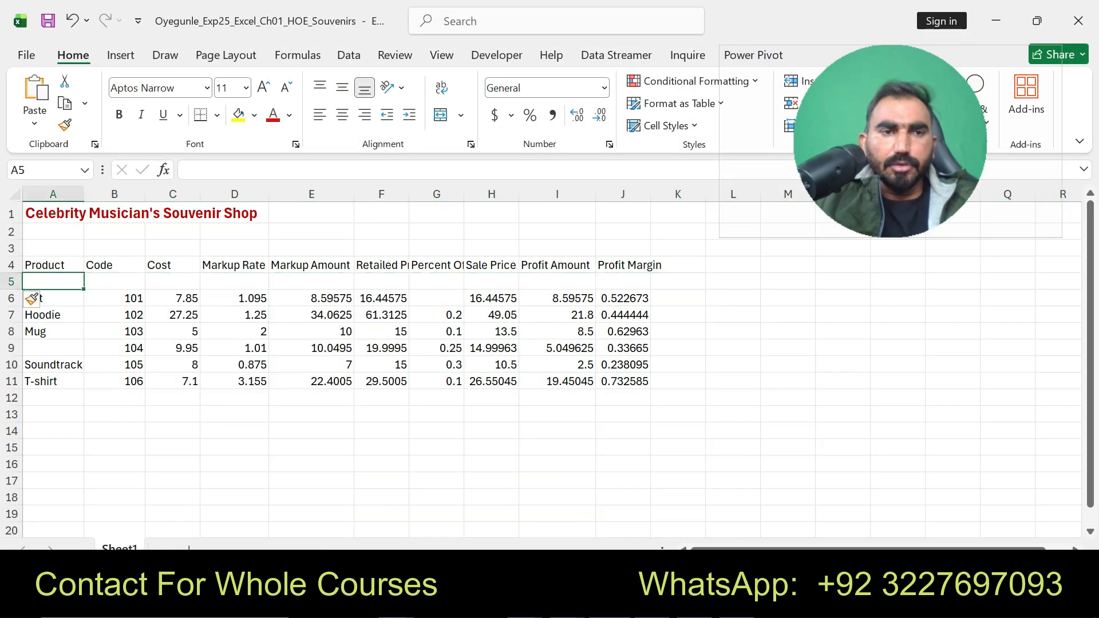
text(AppareL)
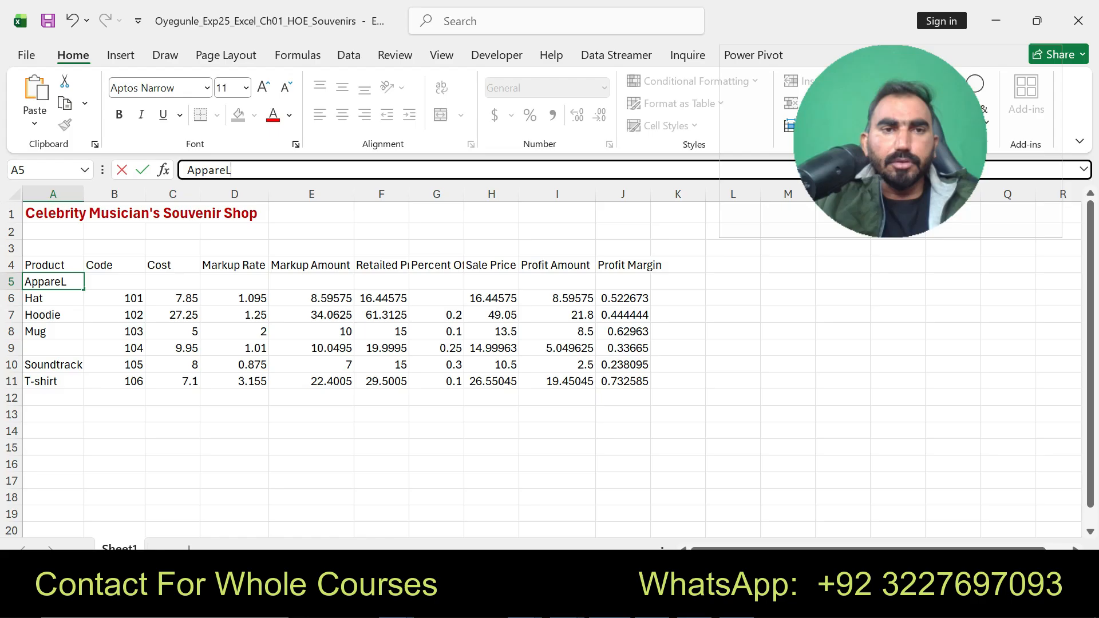
key(Return)
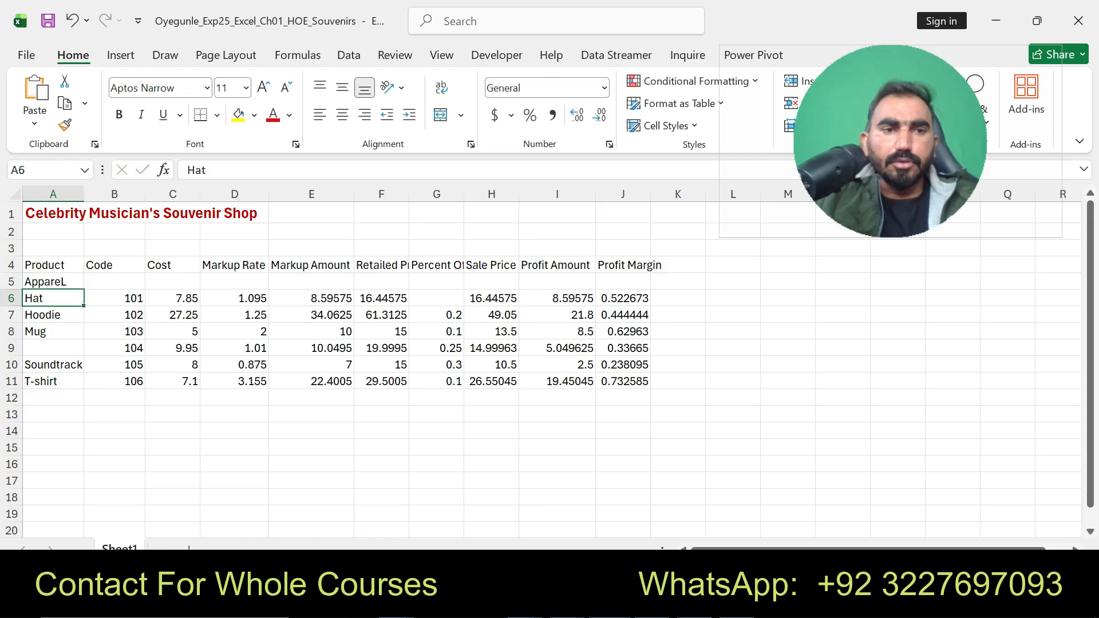
Step: Correct the category name in cell A5 to Apparel
click(207, 170)
click(54, 282)
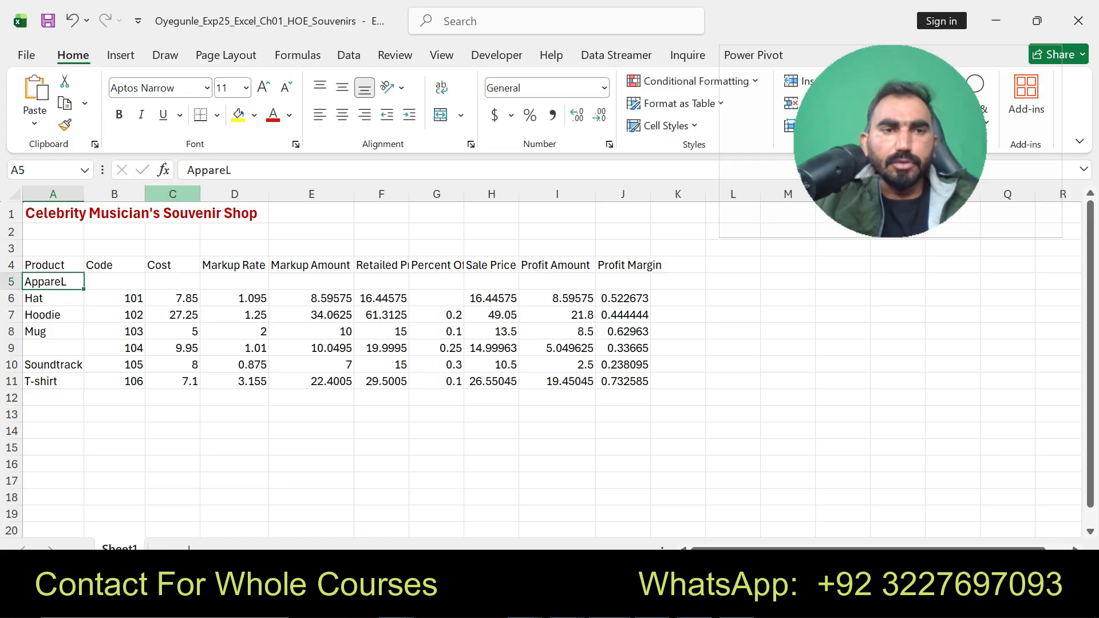
drag(231, 170, 226, 170)
key(BackSpace)
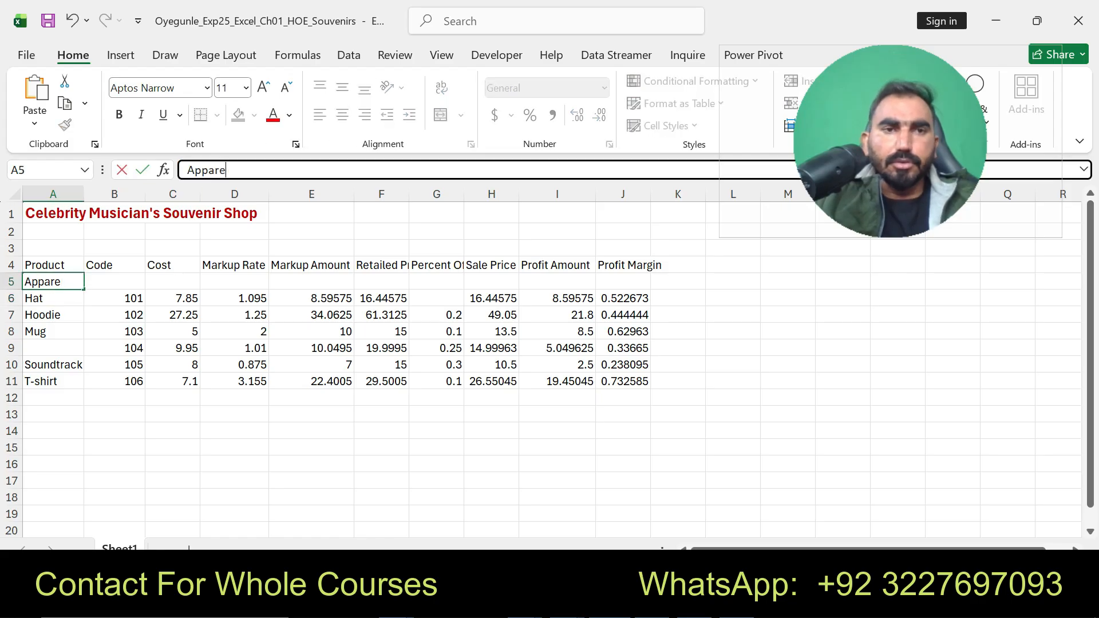
text(l)
key(Return)
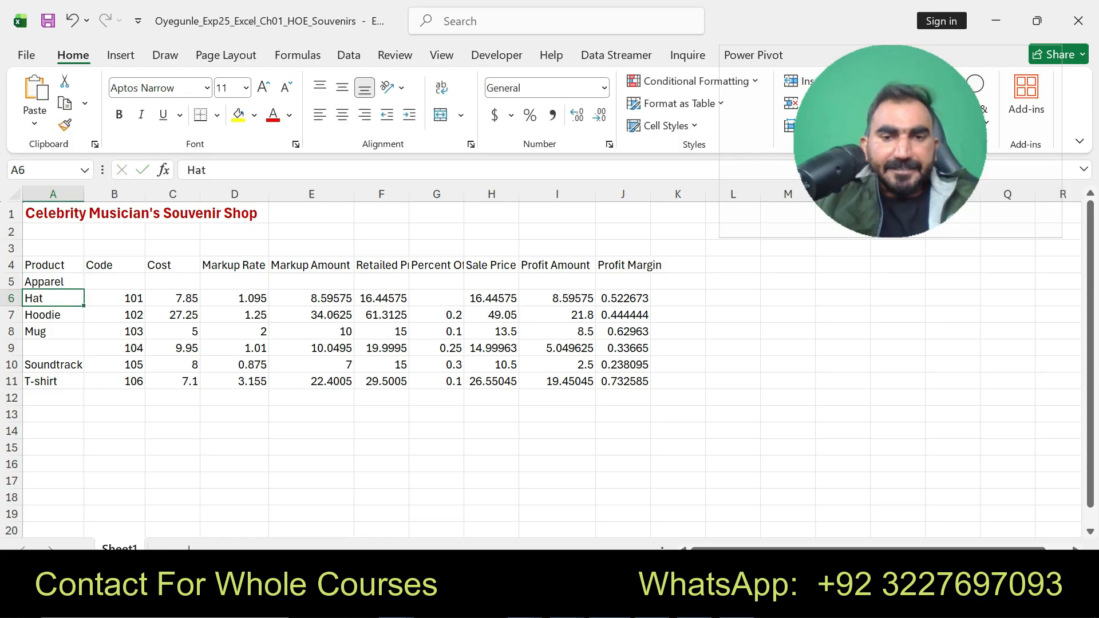
Step: Check the second category name in step 11 of the Word instructions, then insert a new row 8 above Mug in Excel and enter Souvenirs in A8
key(alt+Tab)
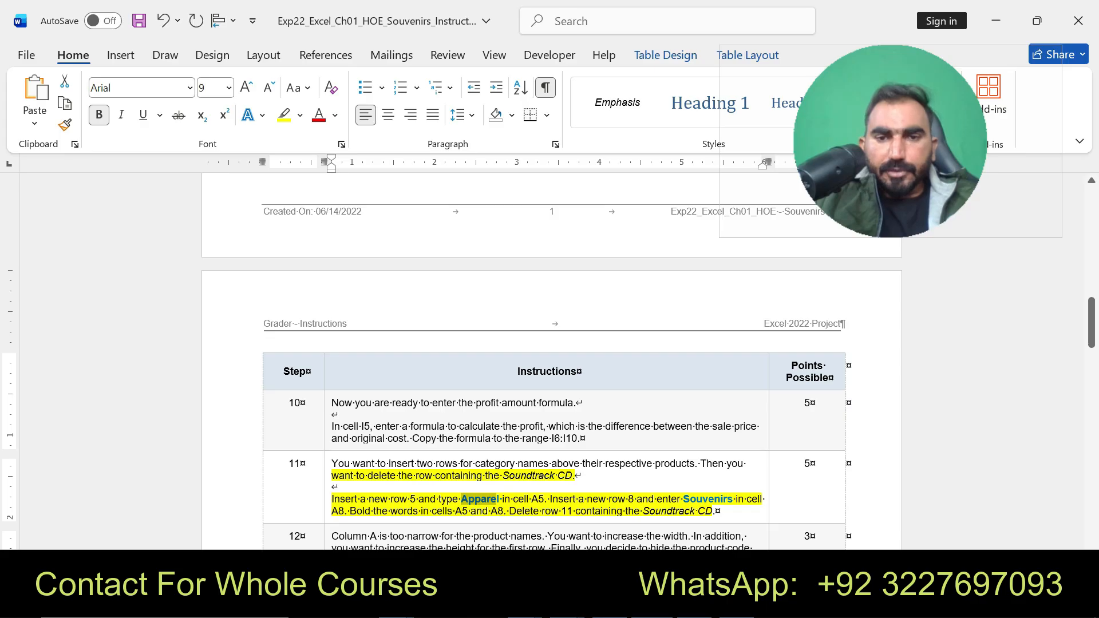
drag(685, 499, 734, 499)
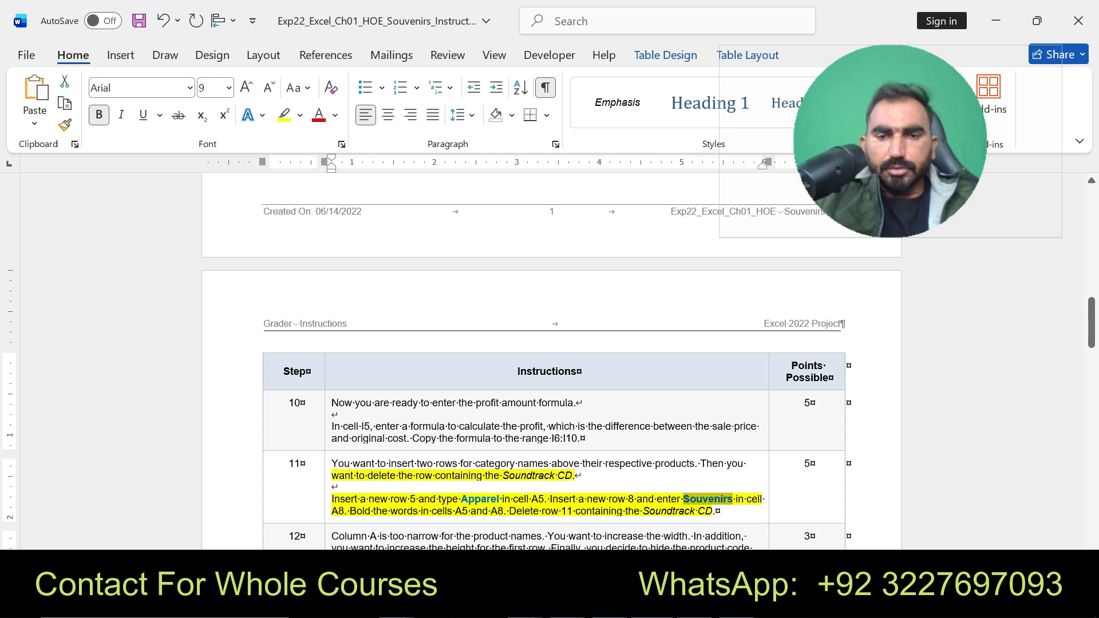
key(alt+Tab)
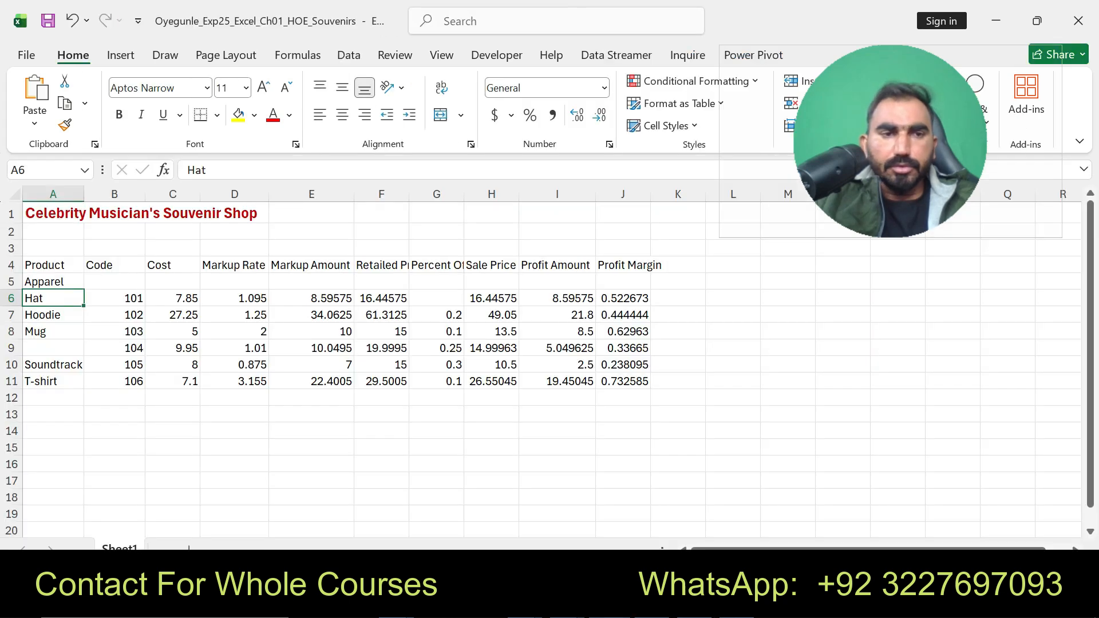
right_click(11, 331)
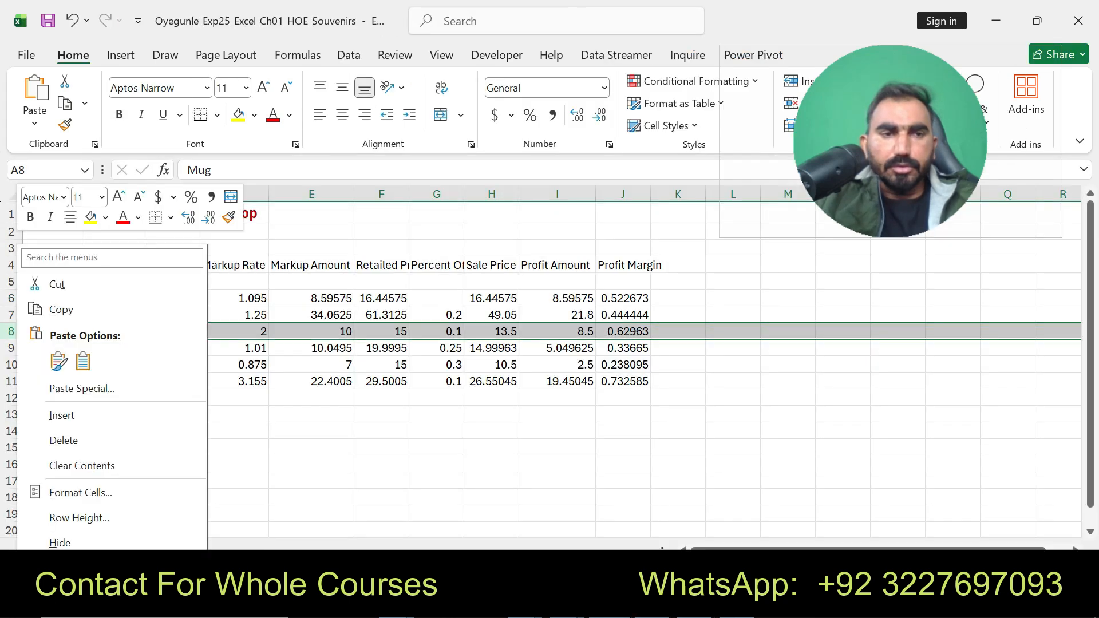
click(62, 415)
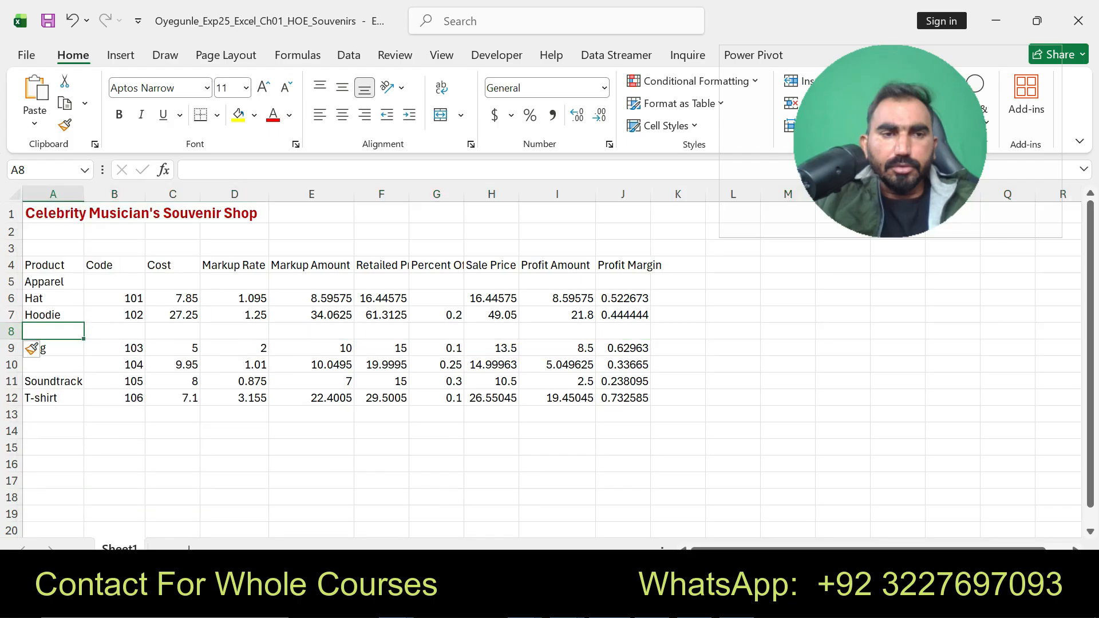
text(Souvenirs)
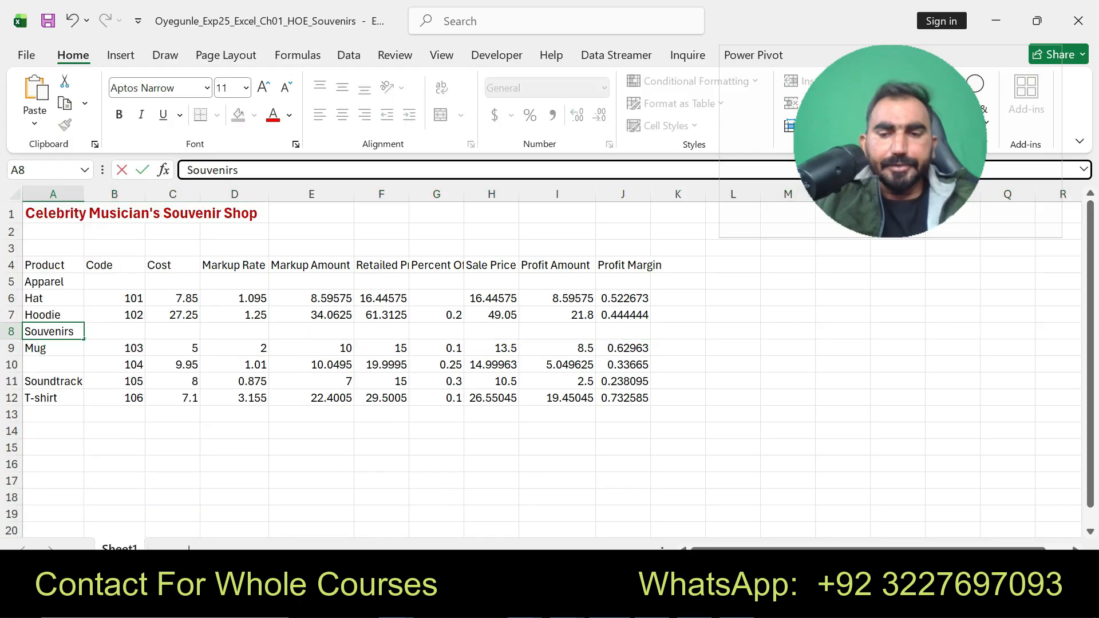
key(Return)
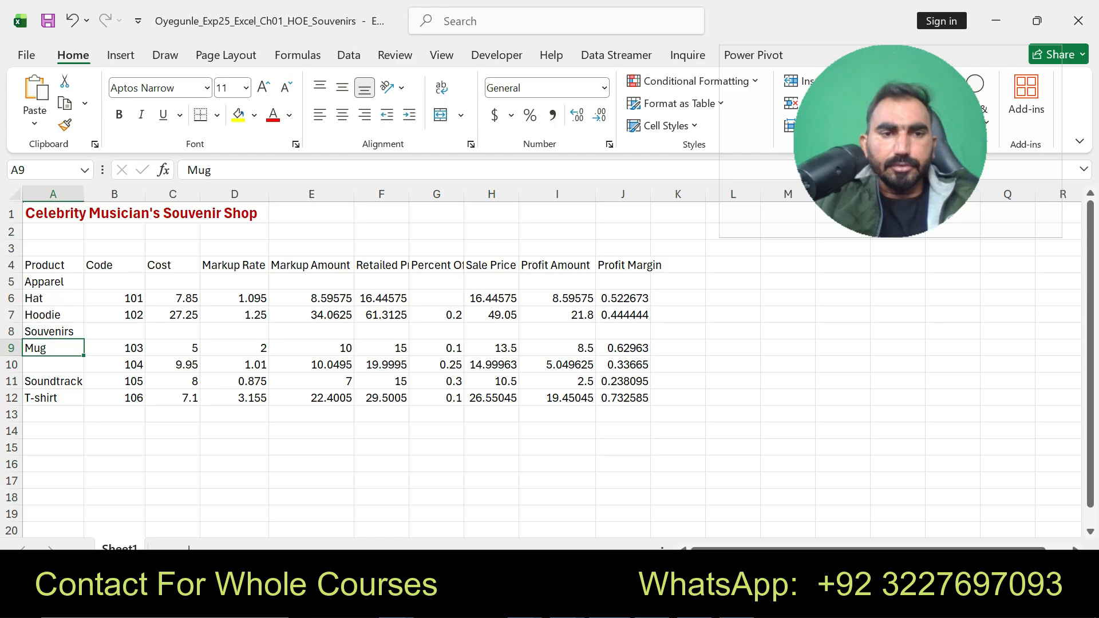
Step: Recheck step 11 in the Word instructions, return to the Excel workbook and bold the category names in cells A5 and A8
key(alt+Tab)
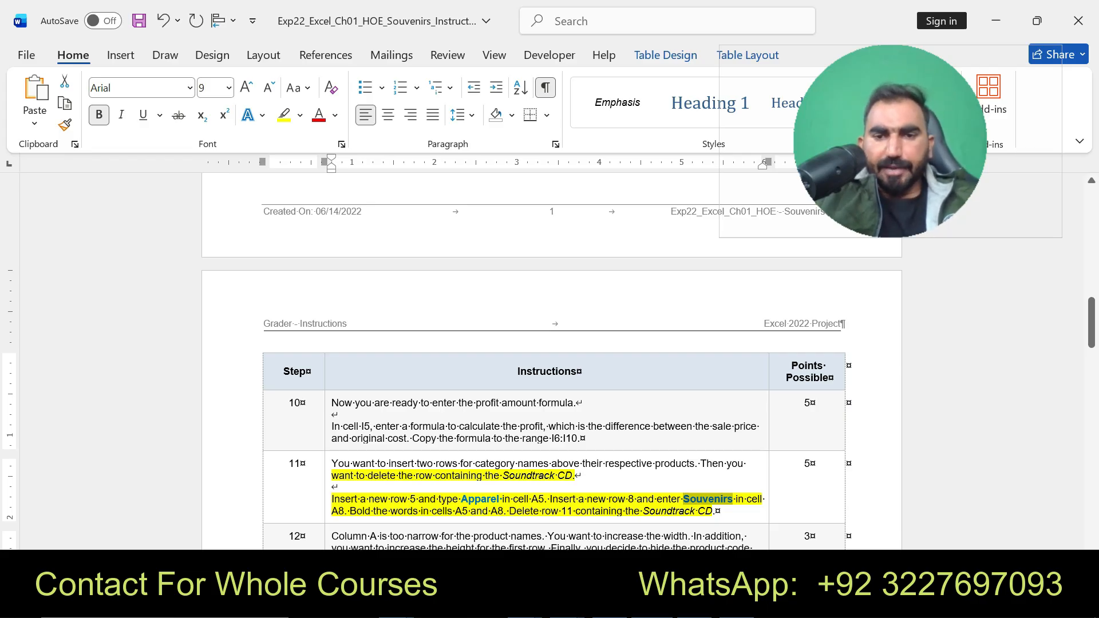
key(alt+Tab)
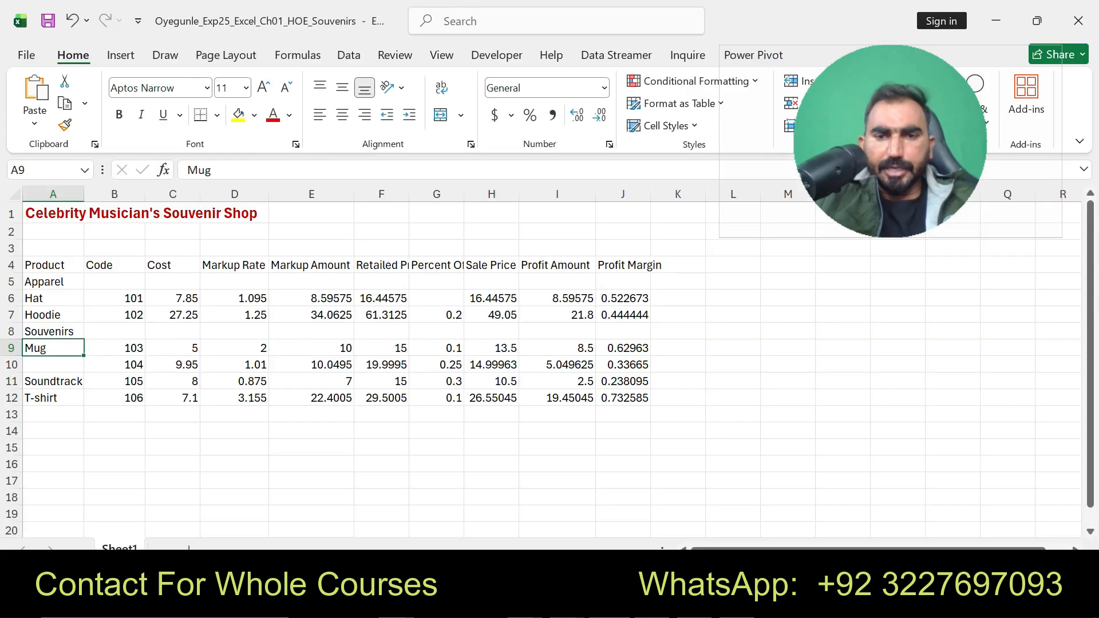
click(53, 282)
click(120, 114)
click(52, 332)
click(119, 114)
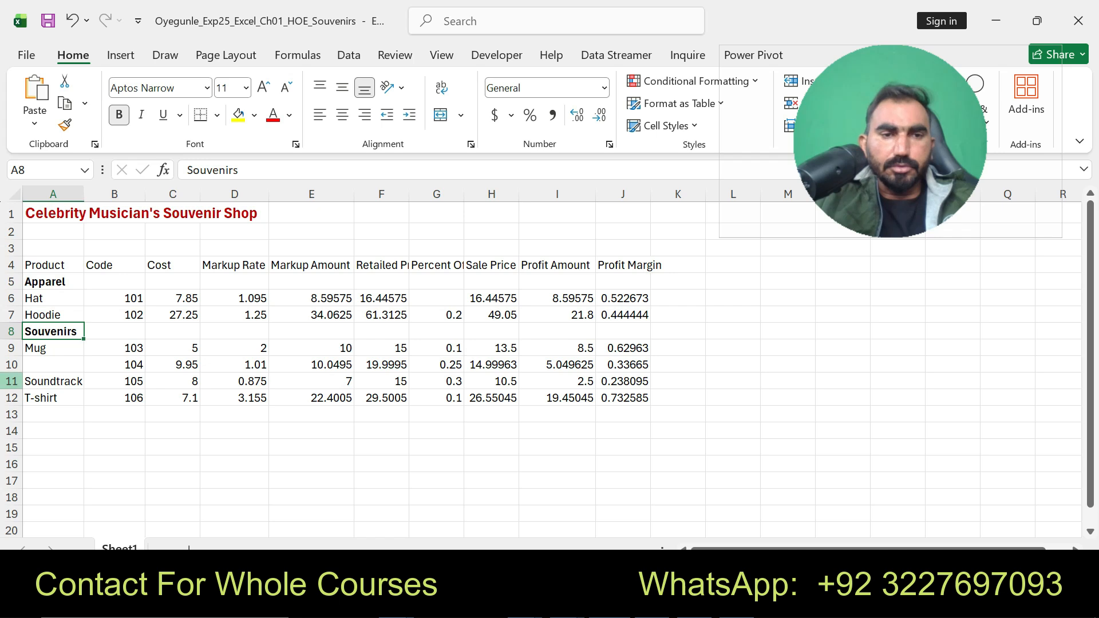
Step: Delete row 11 containing the Soundtrack CD product
click(12, 381)
right_click(12, 381)
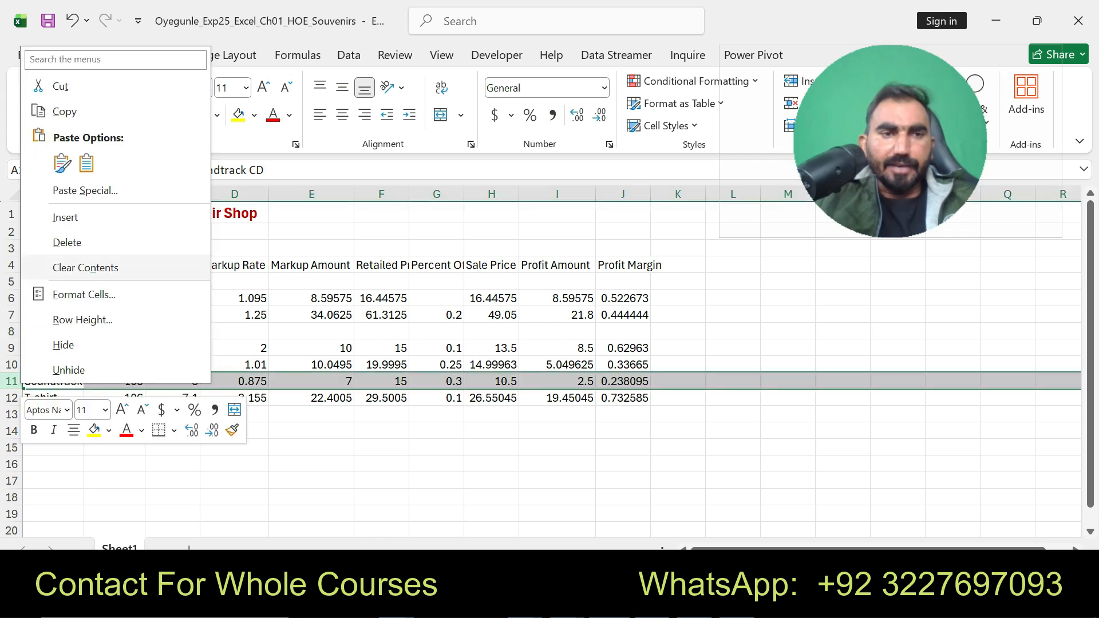
key(Escape)
key(ctrl+minus)
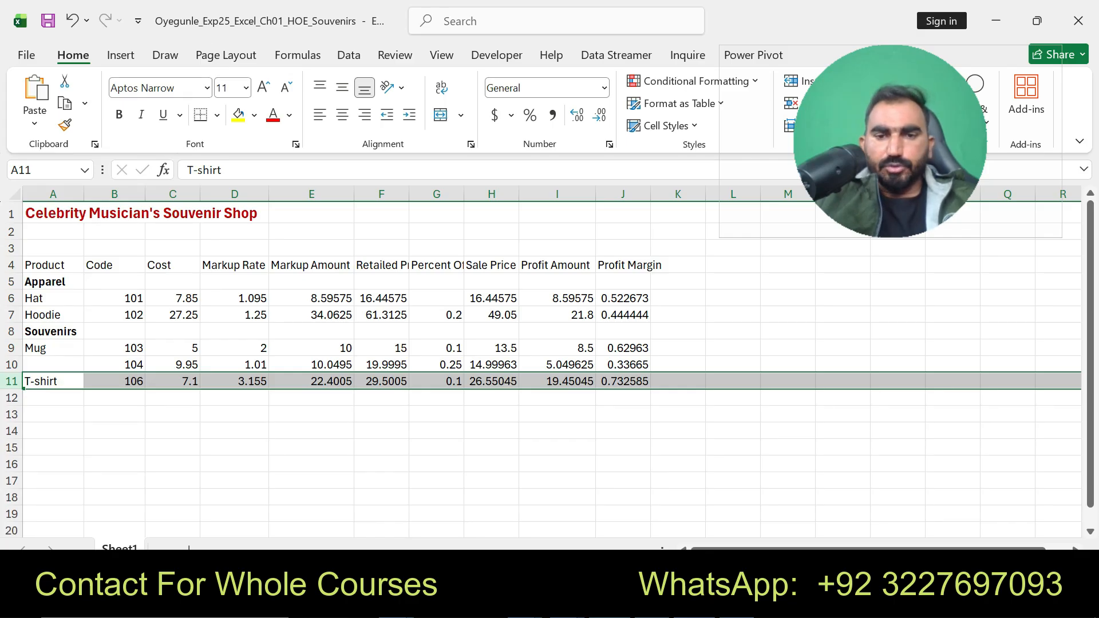
Step: Switch to the Word instructions, undo the step 11 highlighting and highlight the step 12 instructions in yellow
key(alt+Tab)
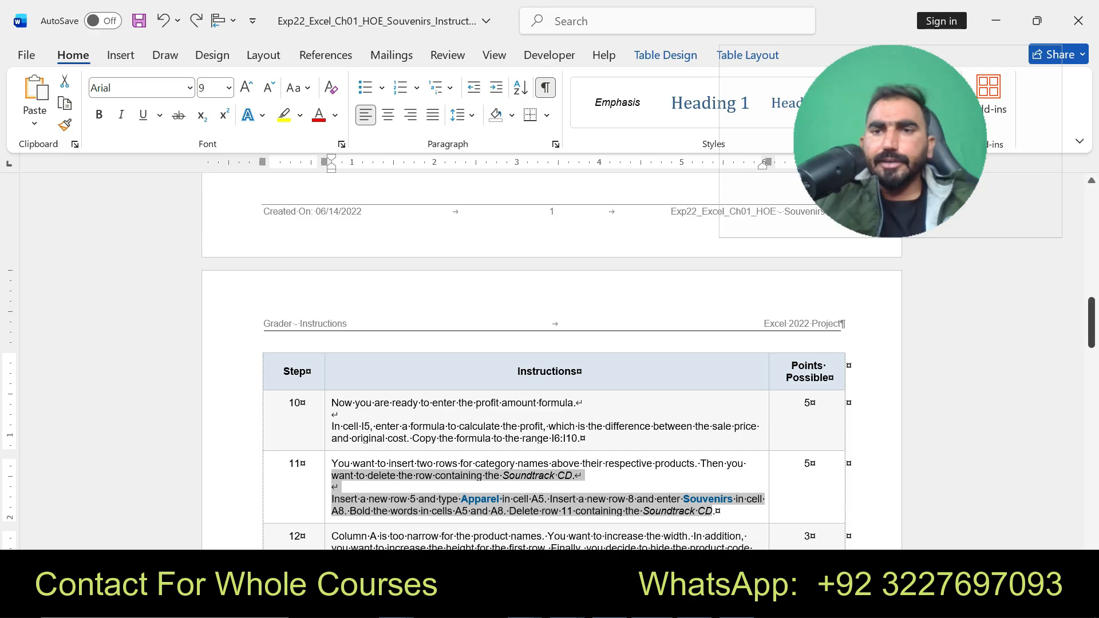
scroll(554, 361, down, 5)
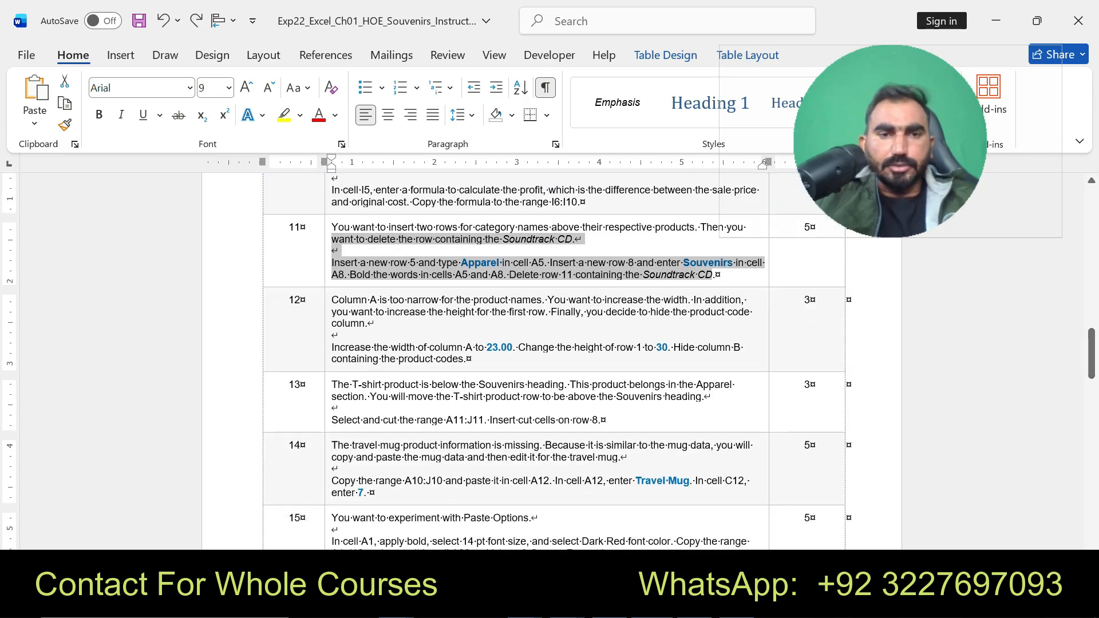
drag(331, 300, 467, 359)
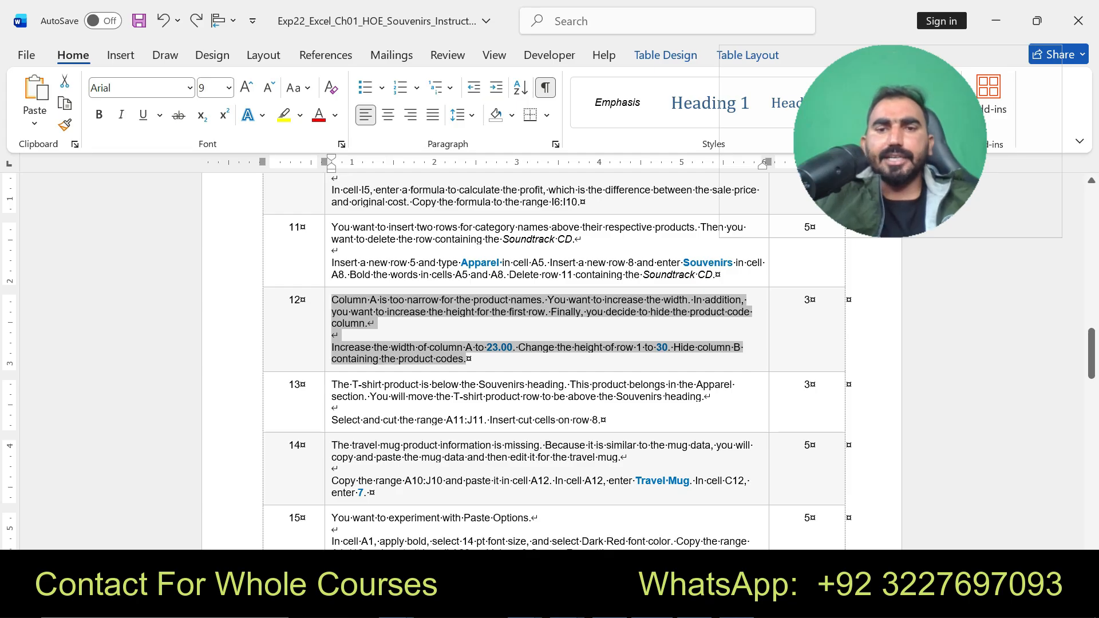
click(598, 327)
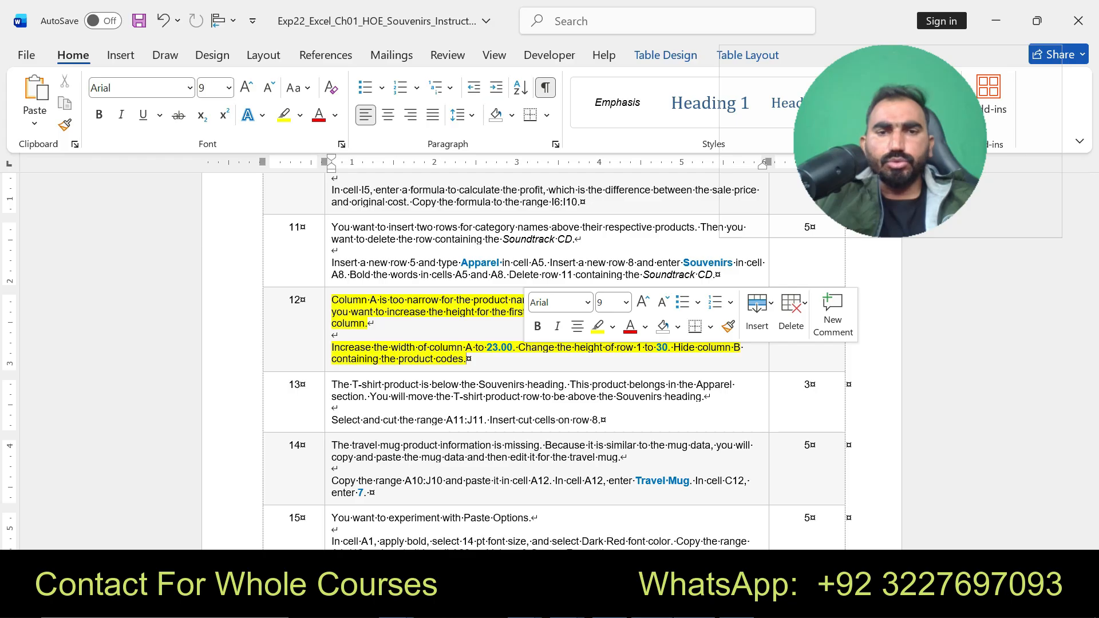
Step: Switch to the Excel workbook and set the width of column A to 23
mouse_move(695, 605)
click(652, 604)
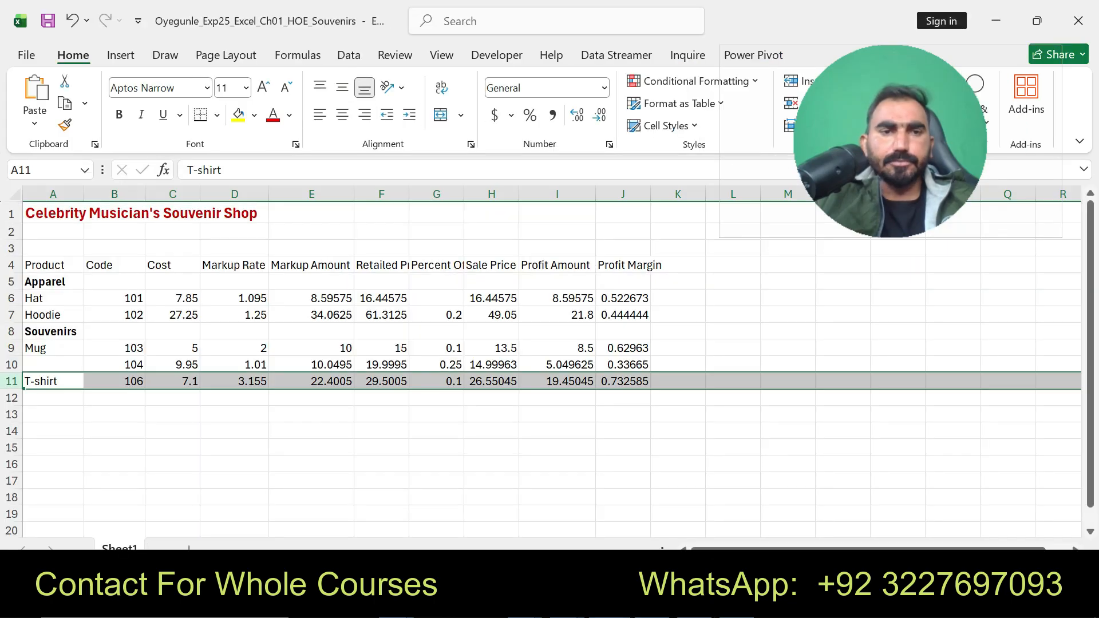
click(53, 195)
right_click(58, 198)
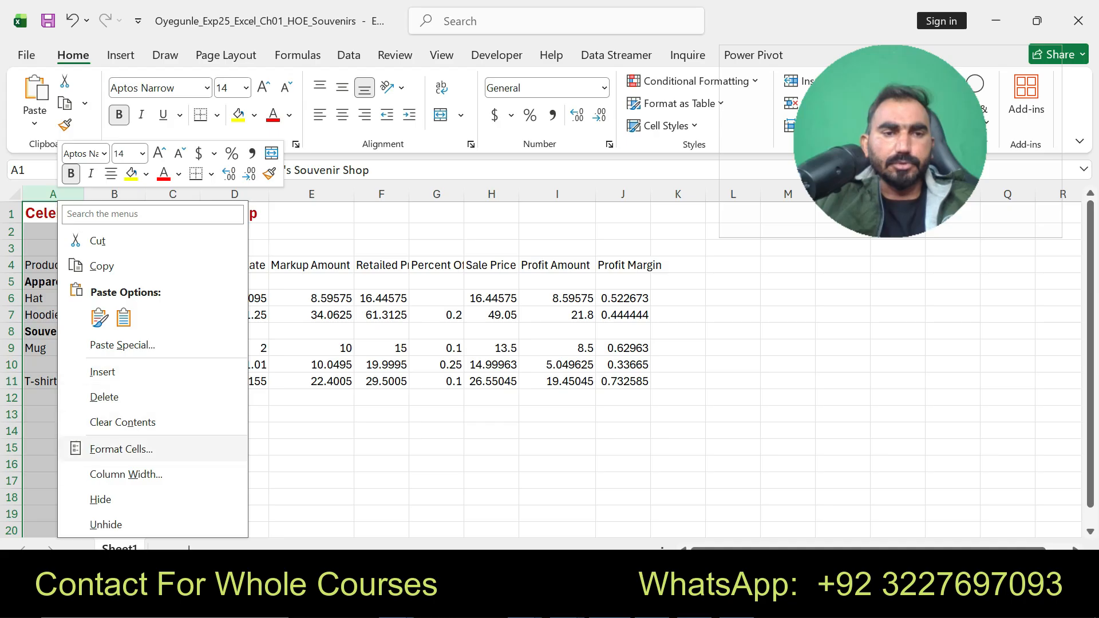
click(126, 474)
key(BackSpace)
text(23)
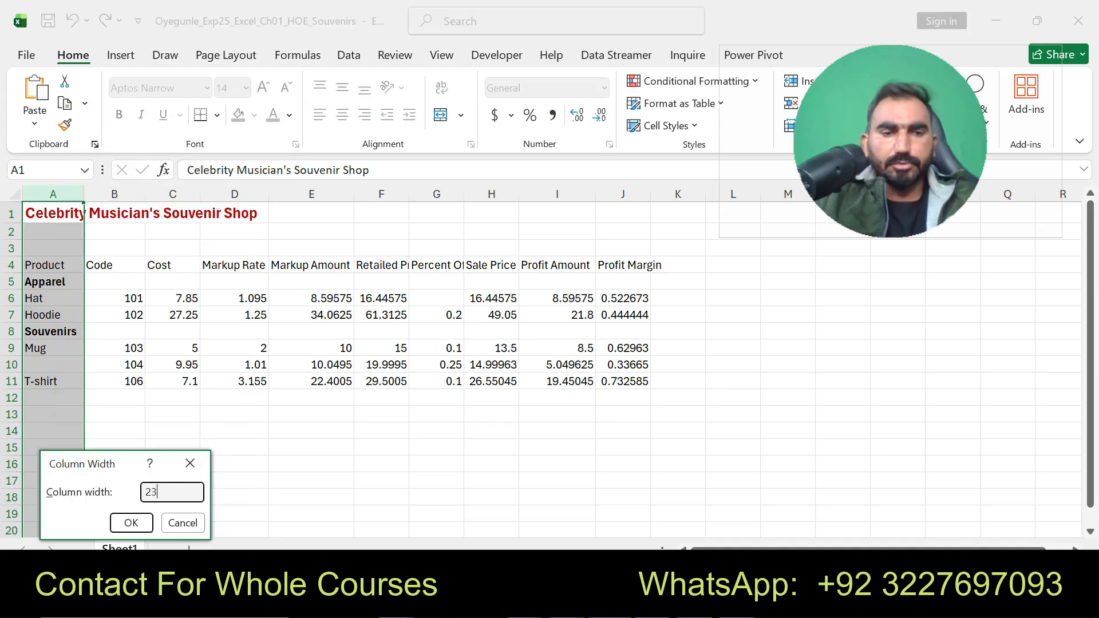
click(131, 523)
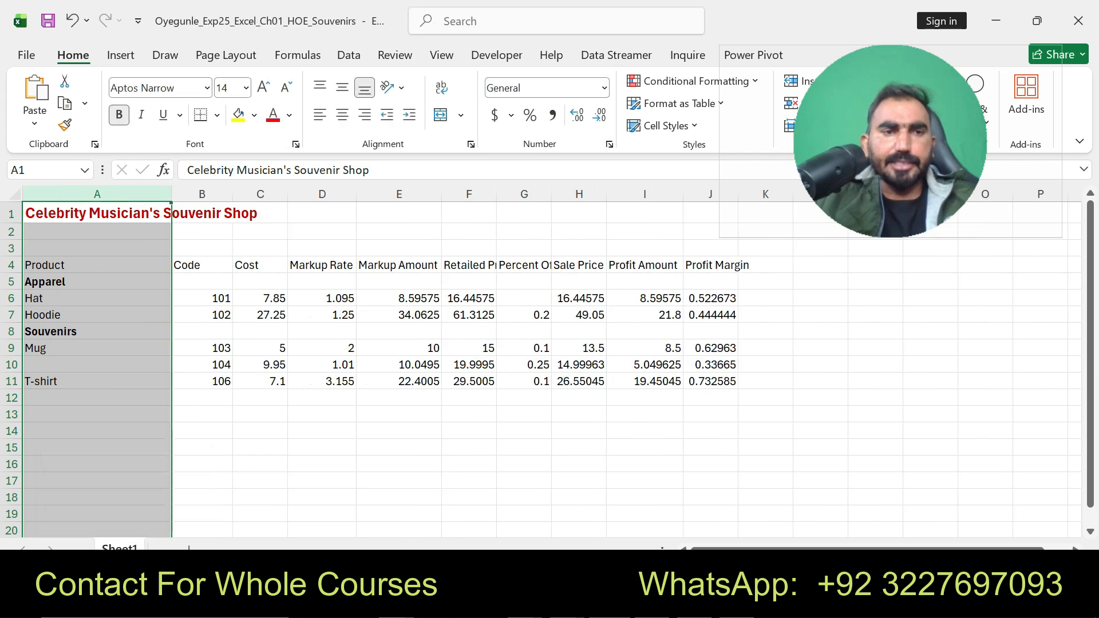
right_click(10, 213)
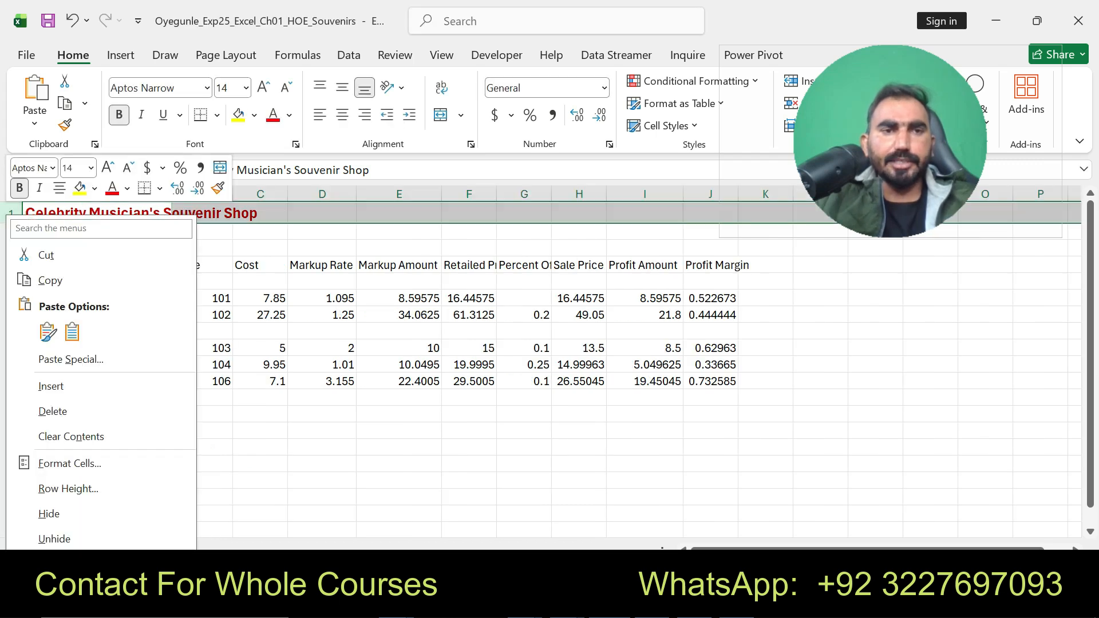
click(68, 488)
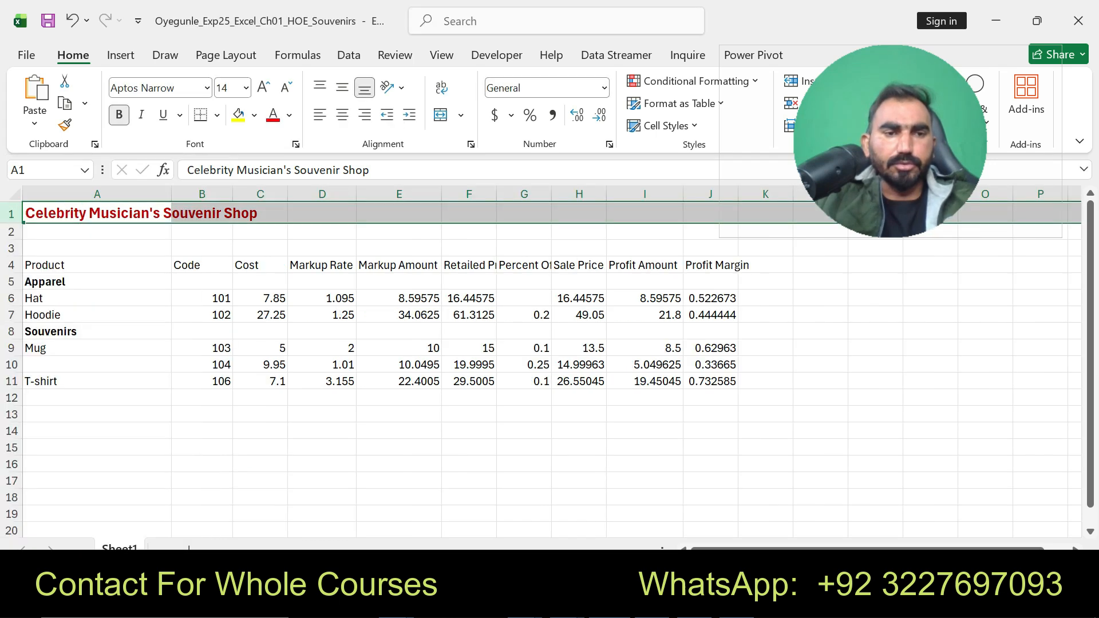
key(Return)
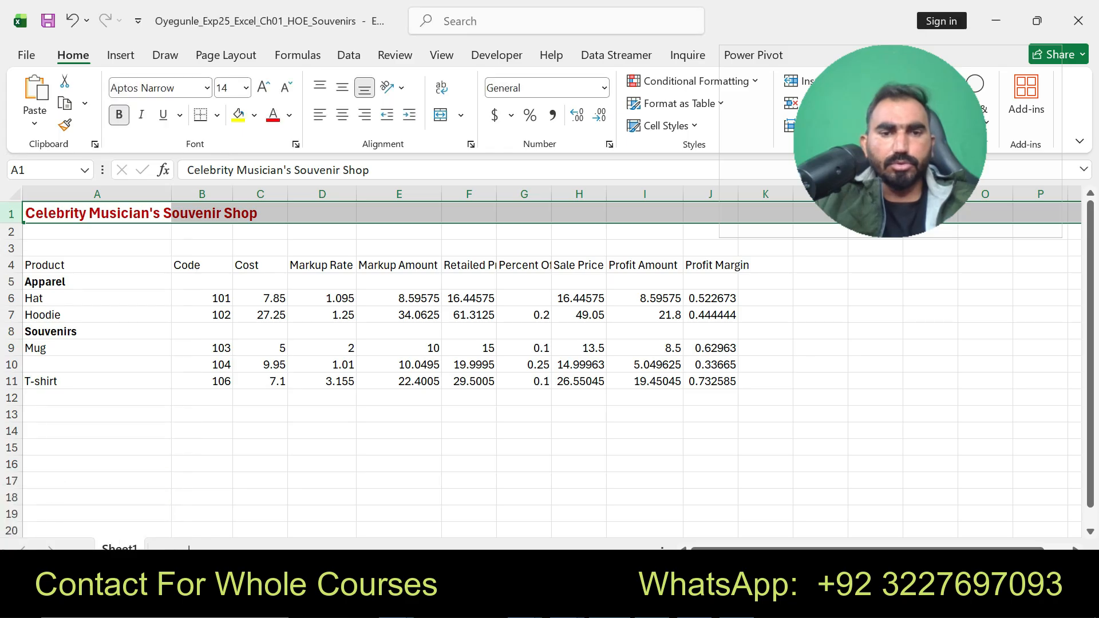
Step: Check the row height in step 12 of the Word instructions, return to the Excel workbook and set the height of row 1 to 30
key(alt+Tab)
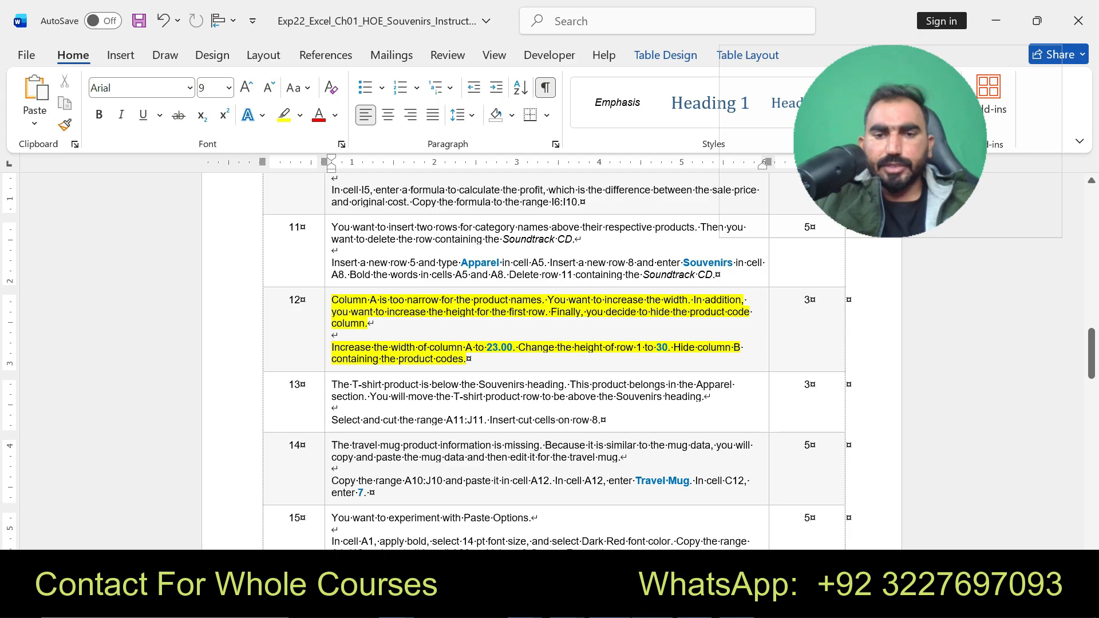
key(alt+Tab)
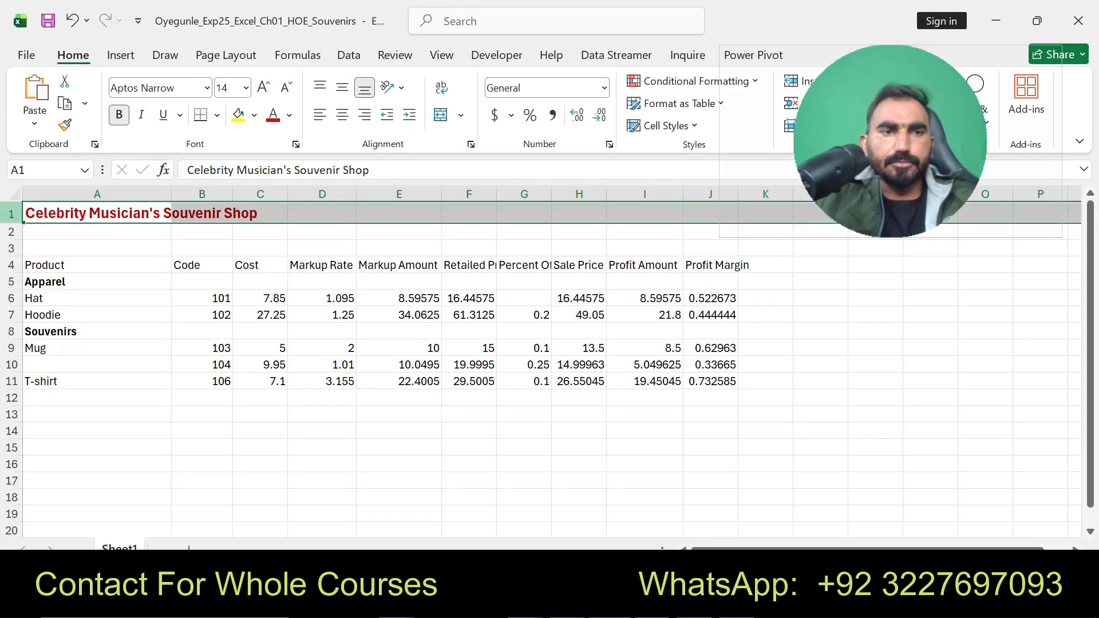
right_click(12, 215)
click(74, 488)
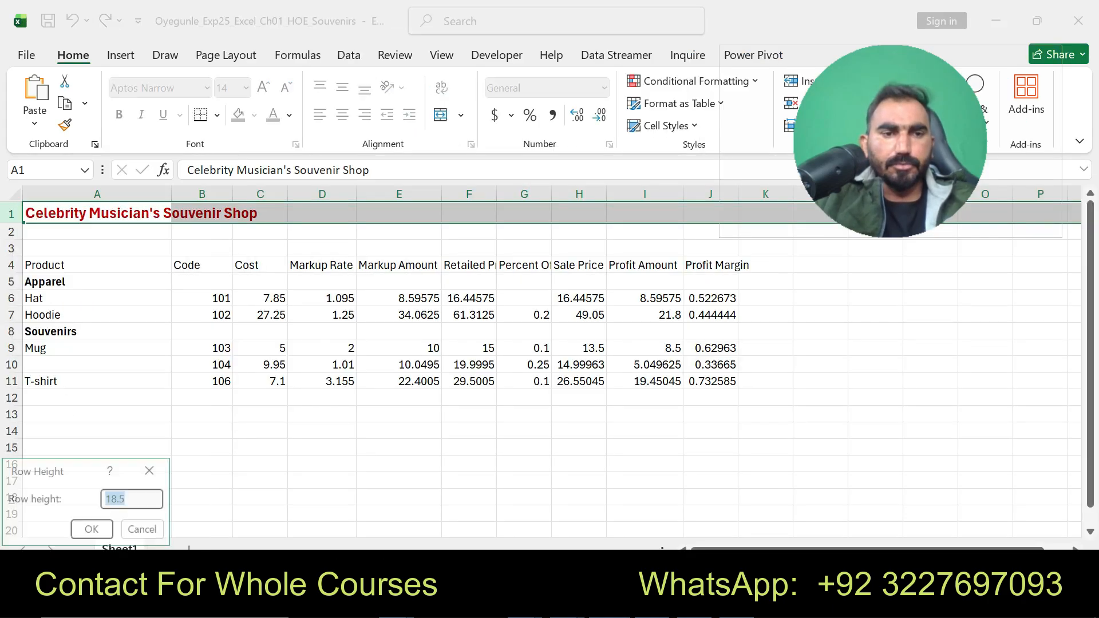
text(39)
key(BackSpace)
text(0)
click(92, 529)
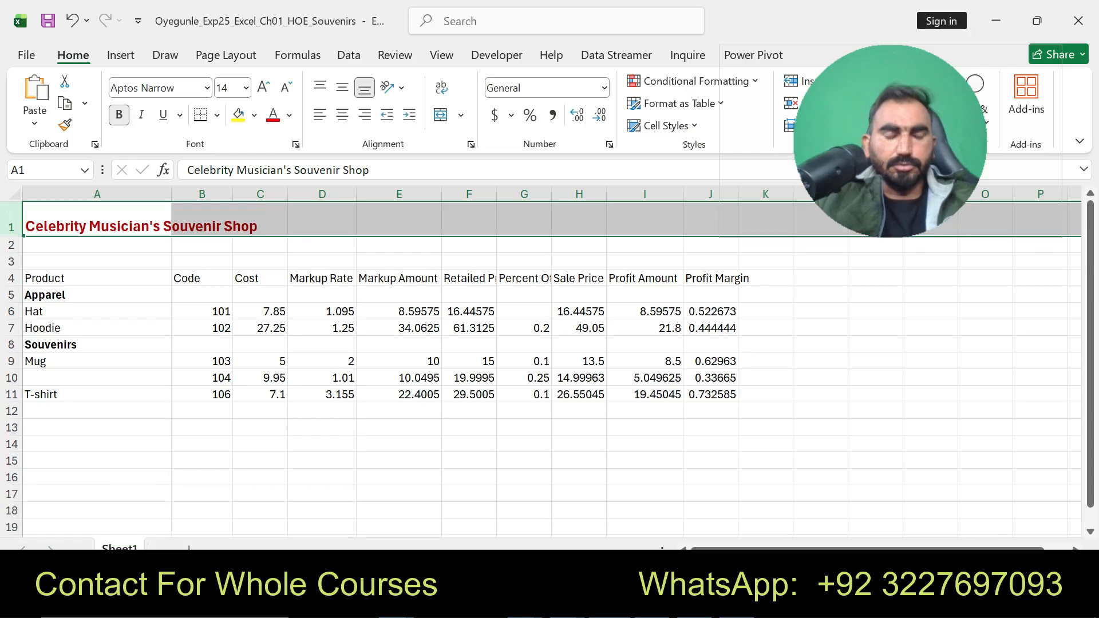
Step: Switch to the Word instructions, undo the step 12 highlighting and return to the Excel workbook
key(alt+Tab)
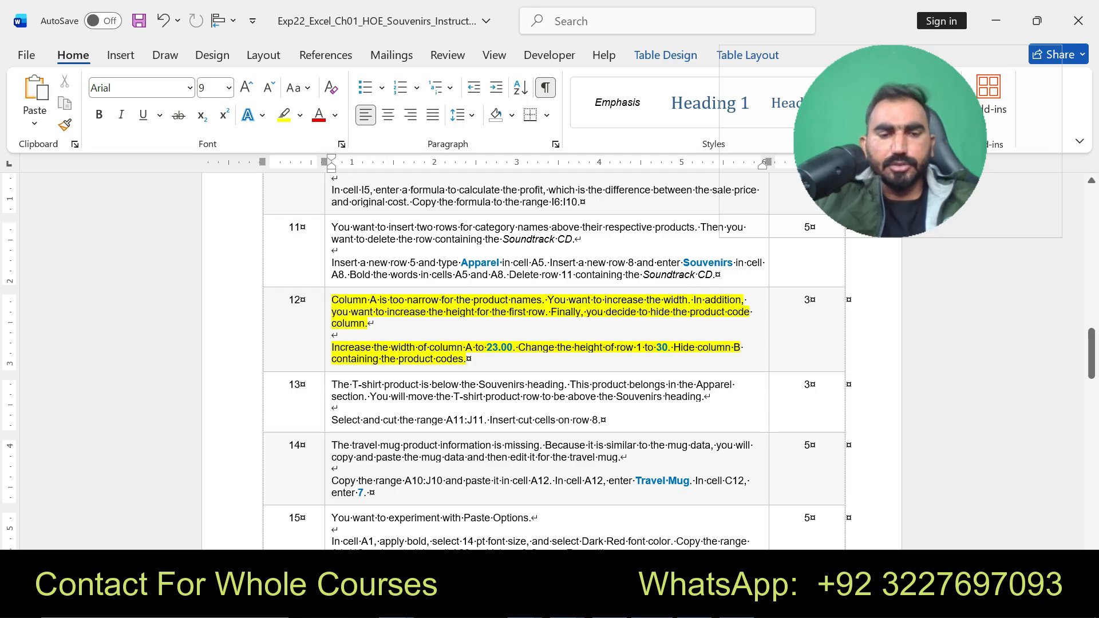
key(ctrl+z)
key(alt+Tab)
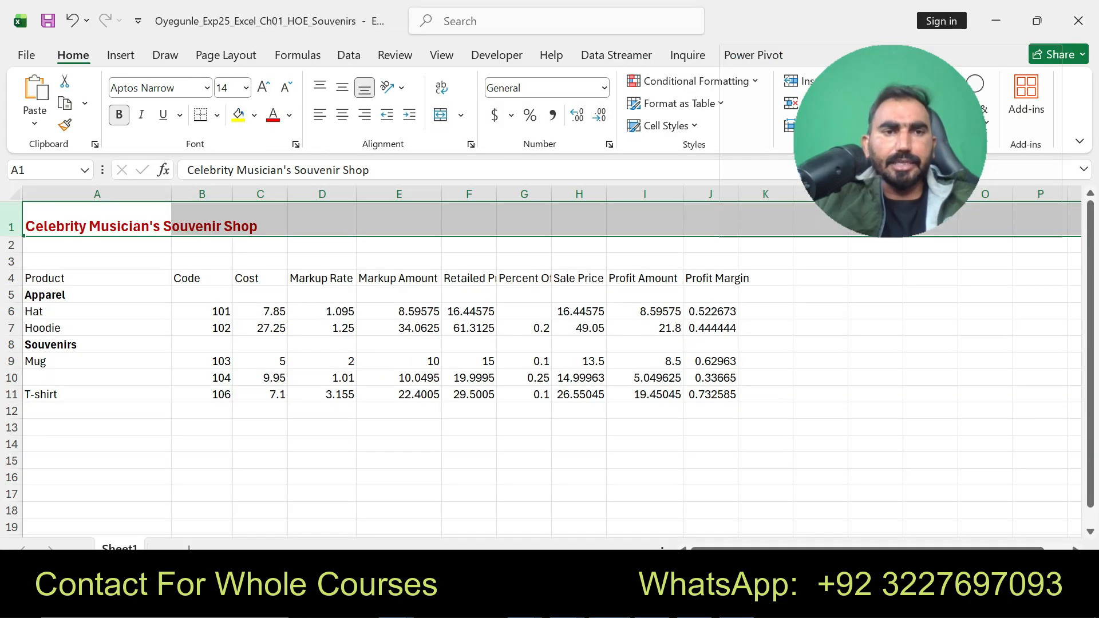
Step: Check the column to hide in step 12 of the Word instructions, return to the Excel workbook and hide column B
click(202, 194)
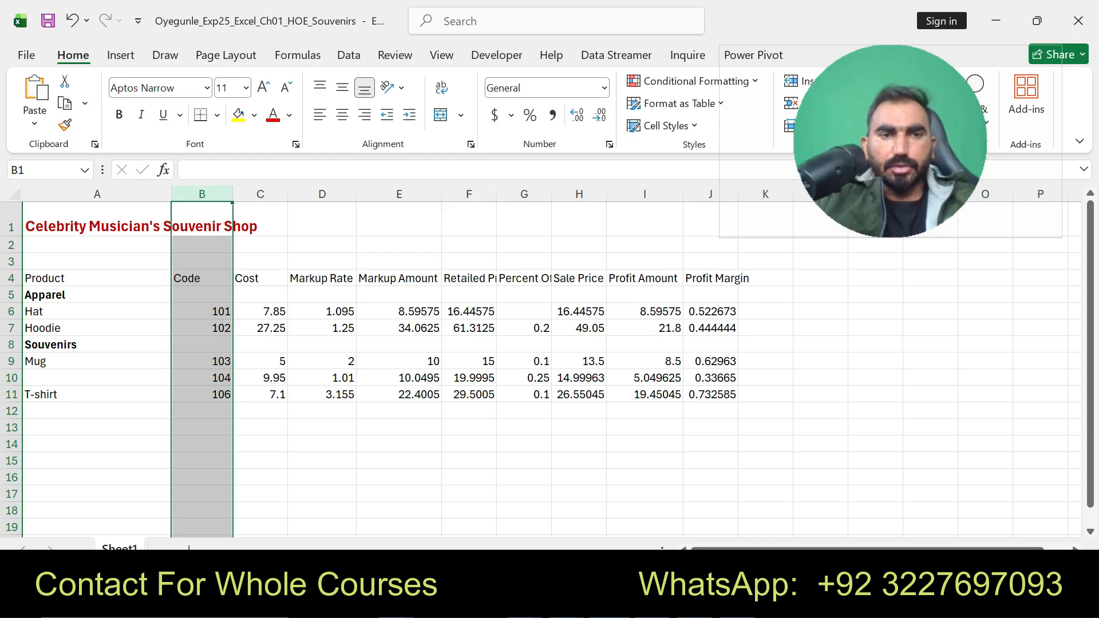
key(alt+Tab)
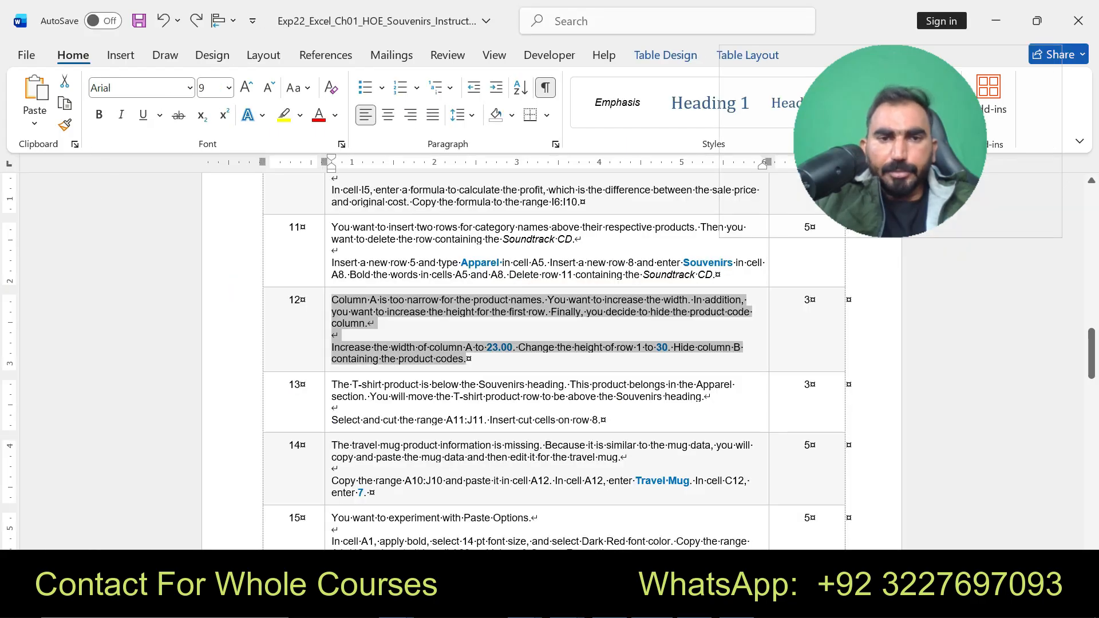
key(alt+Tab)
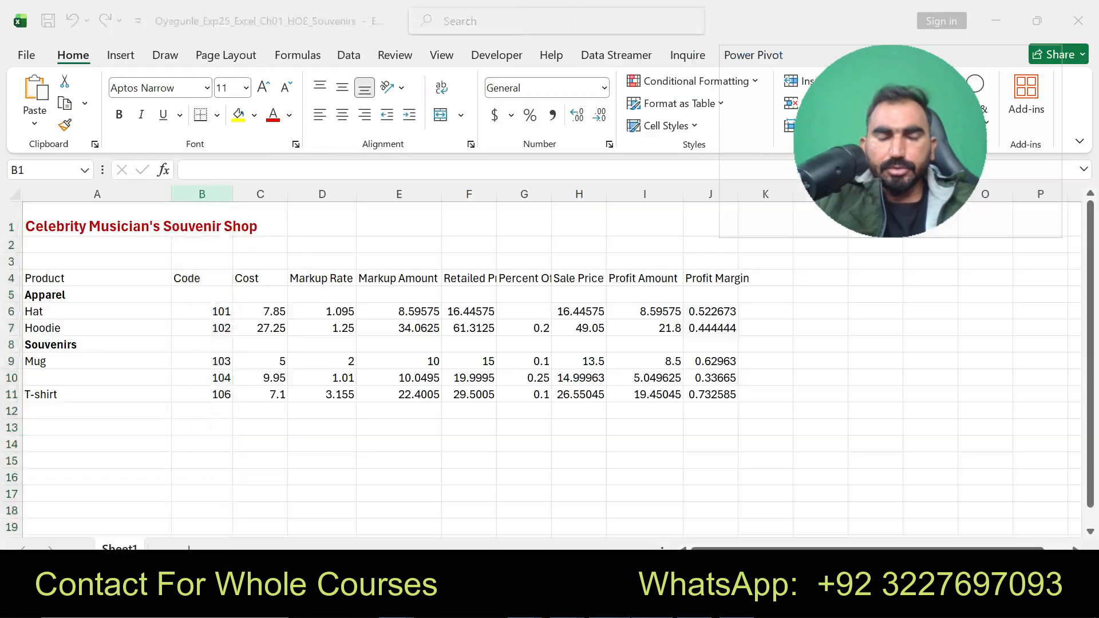
right_click(202, 194)
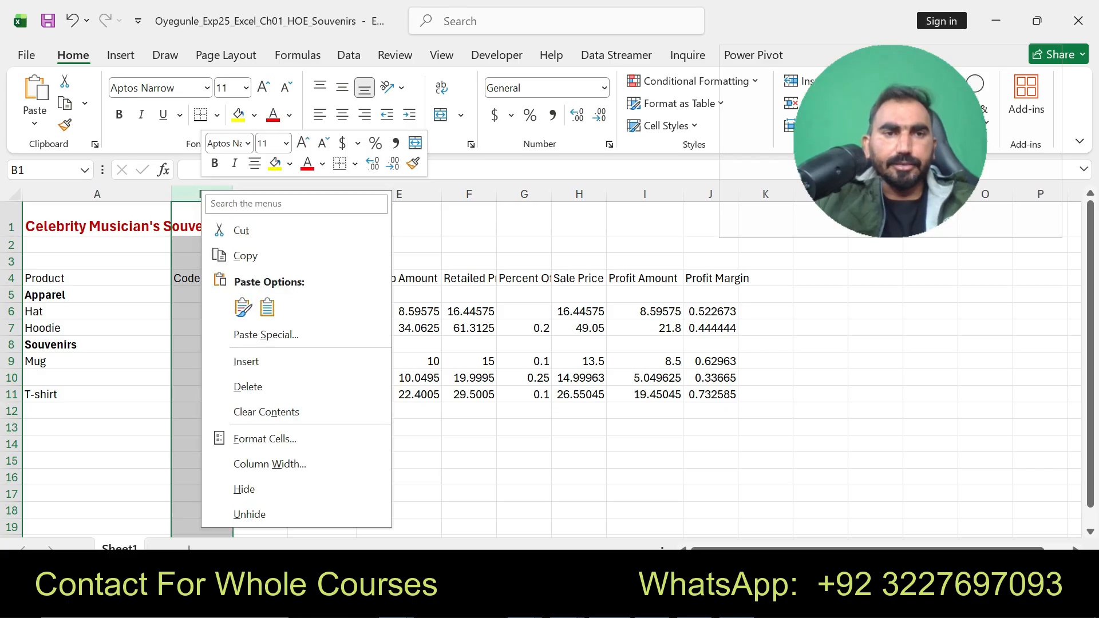
click(244, 489)
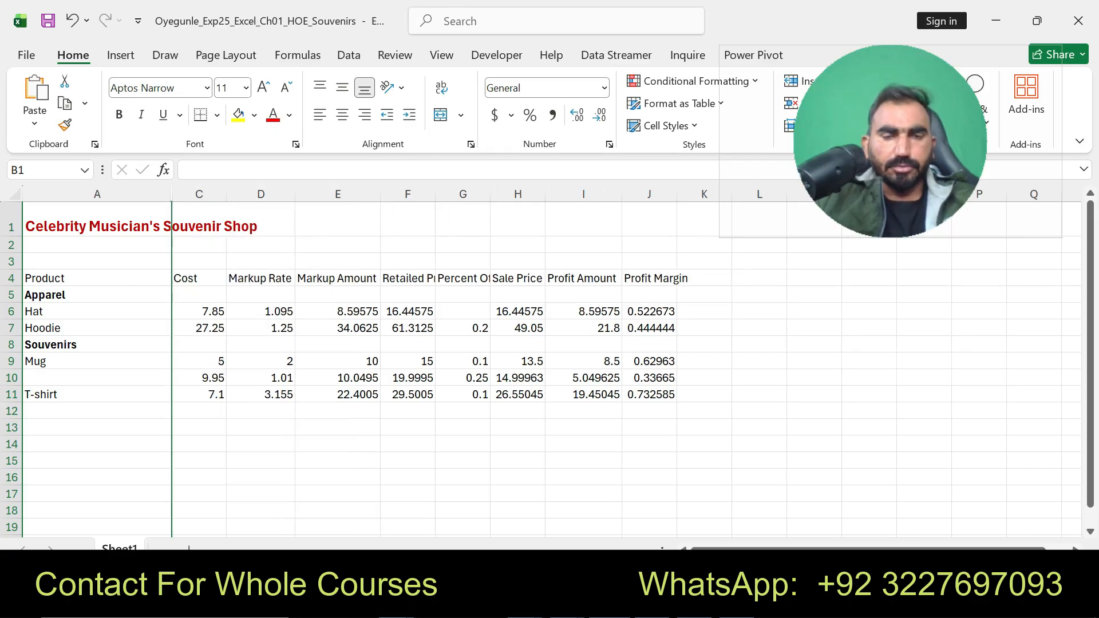
Step: Switch to the Word instructions and highlight the step 13 sentence about cutting A11:J11 and inserting it on row 8 in yellow
key(alt+Tab)
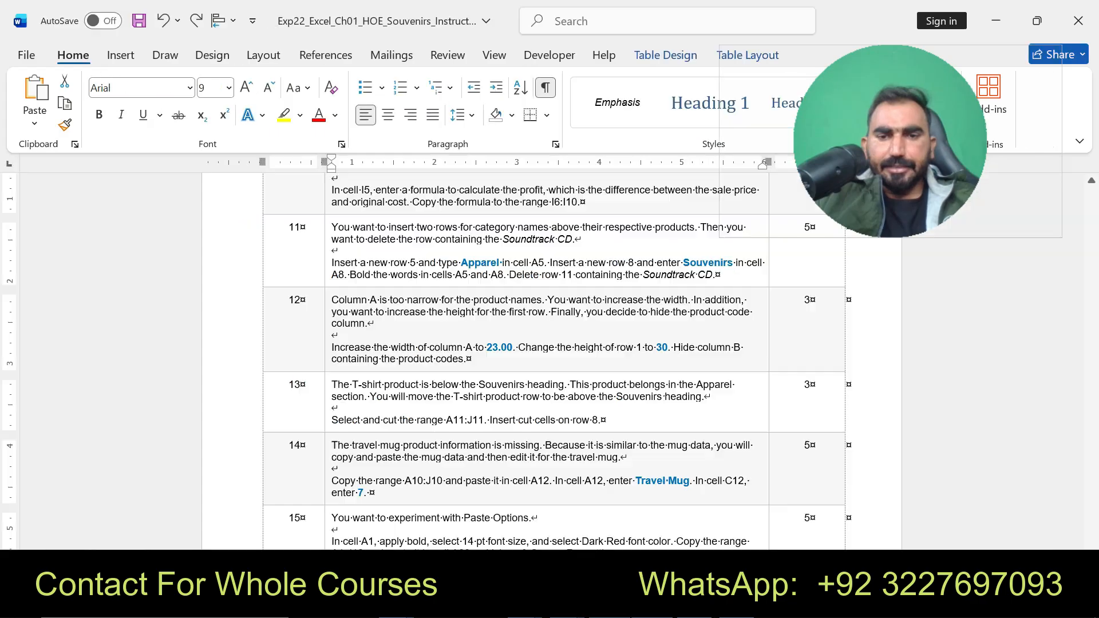
scroll(554, 361, up, 15)
drag(1092, 228, 1091, 366)
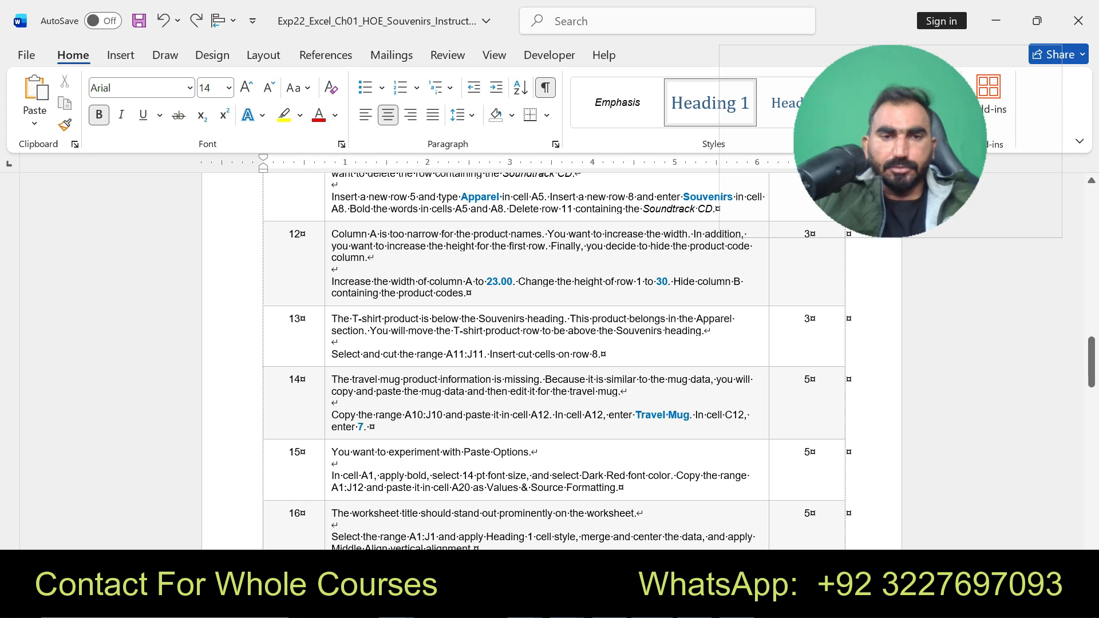
drag(331, 353, 600, 354)
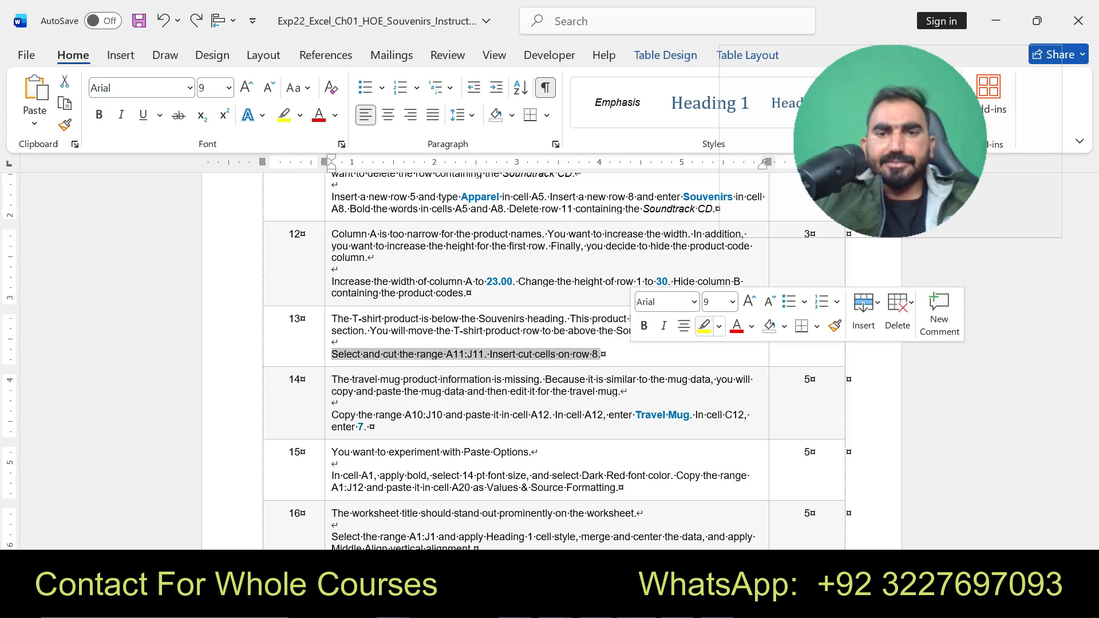
click(704, 326)
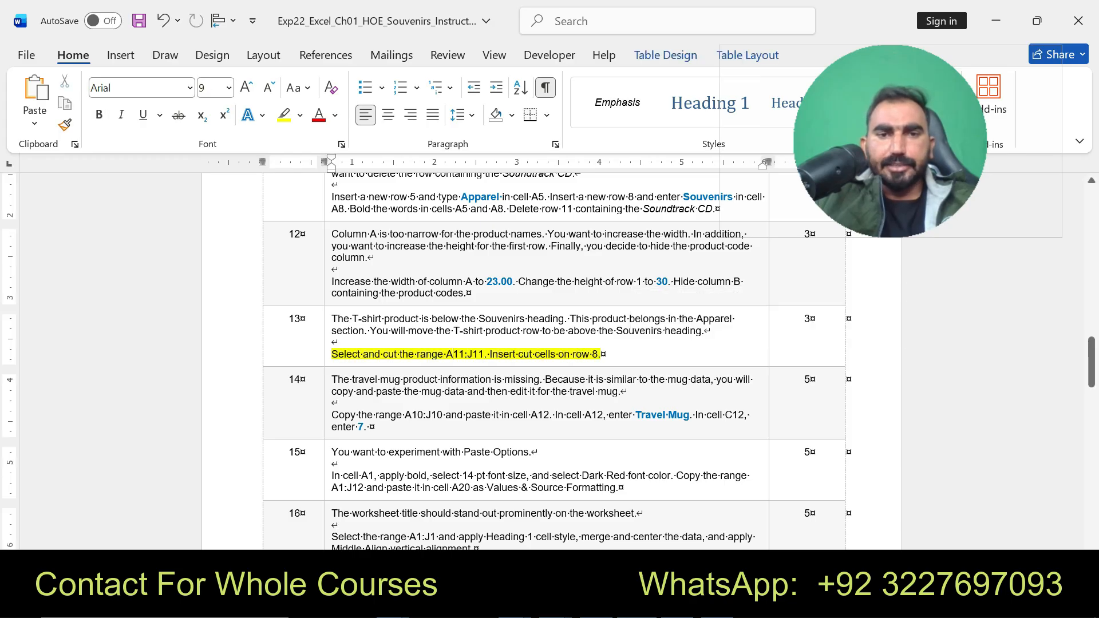
Step: Copy the range reference A11:J11 from step 13 and use it to select that range in the Excel workbook
drag(446, 354, 484, 354)
key(ctrl+c)
key(ctrl+z)
click(467, 354)
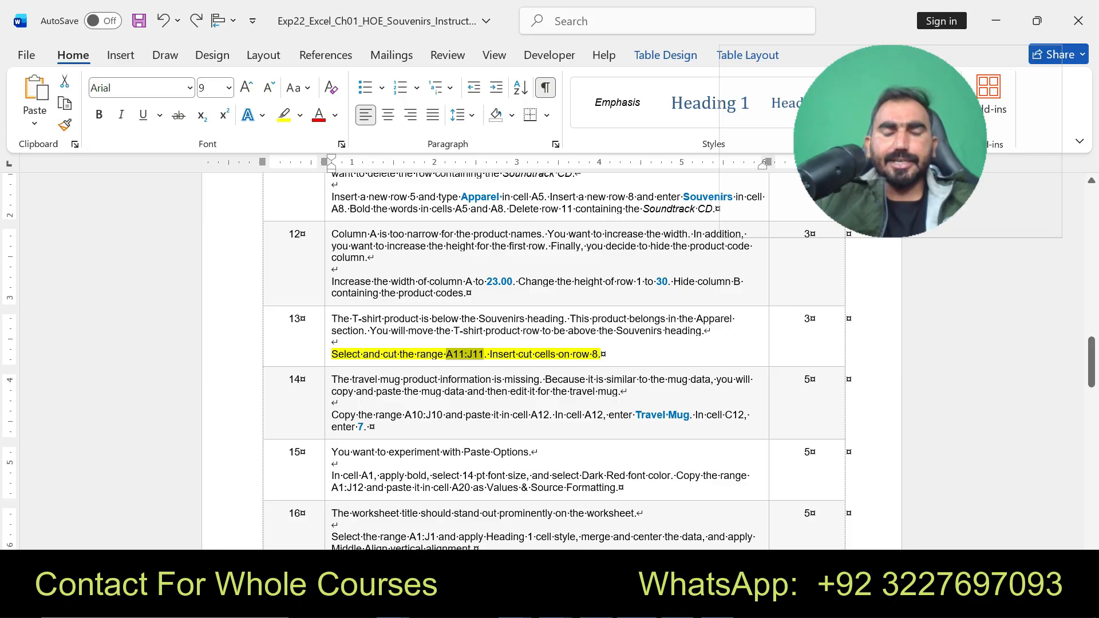
key(alt+Tab)
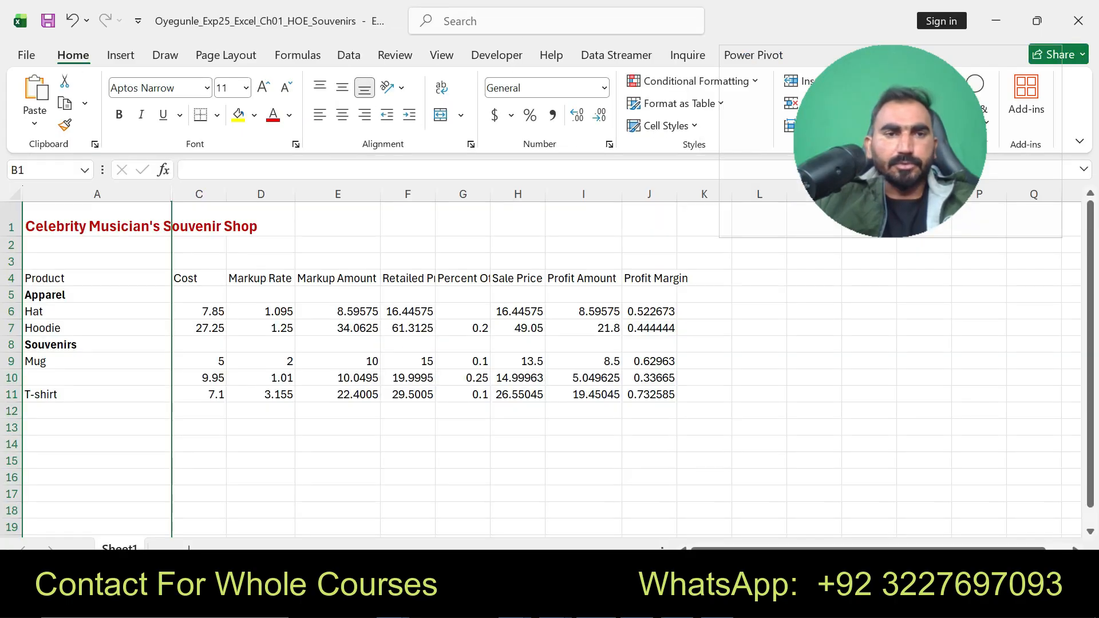
click(43, 170)
key(BackSpace)
key(ctrl+v)
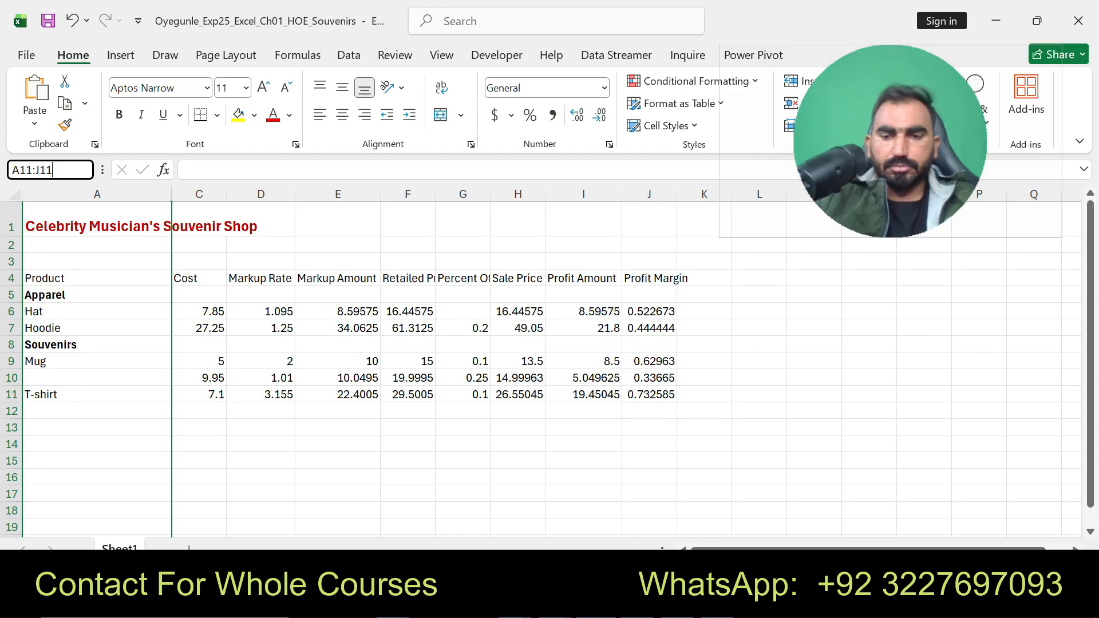
key(Return)
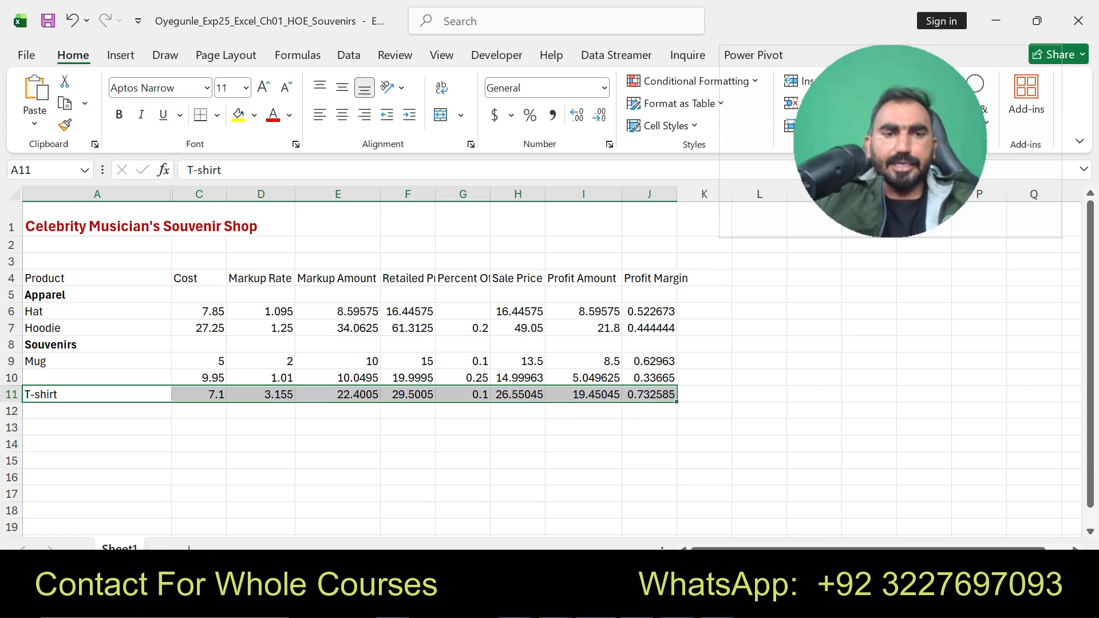
Step: Cut the T-shirt range A11:J11 and insert the cut cells at row 8, above the Souvenirs heading
right_click(240, 394)
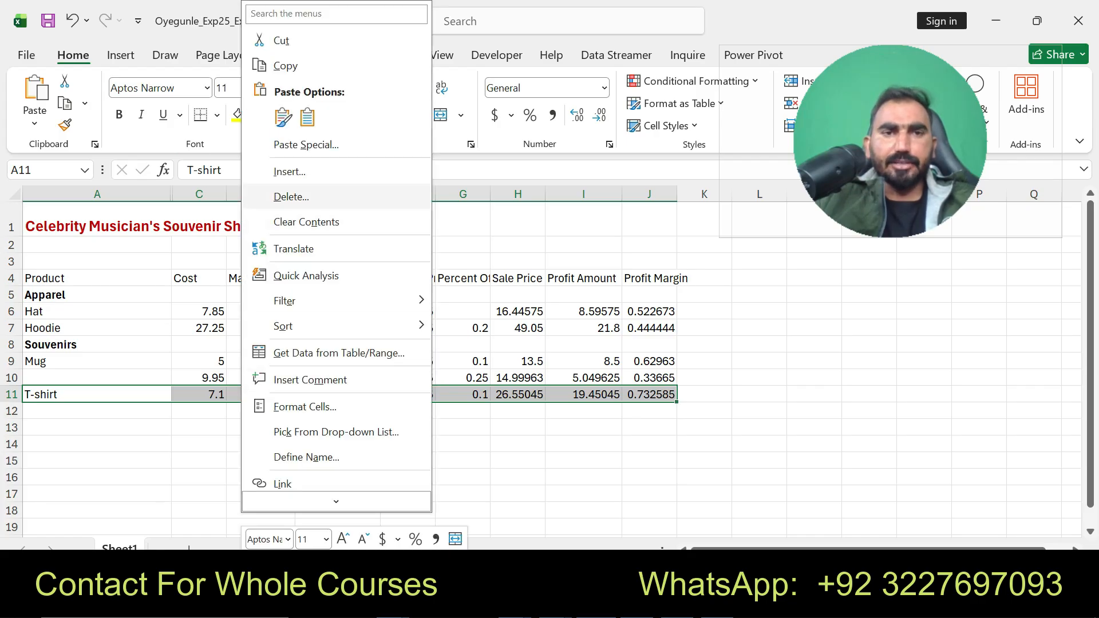
click(281, 40)
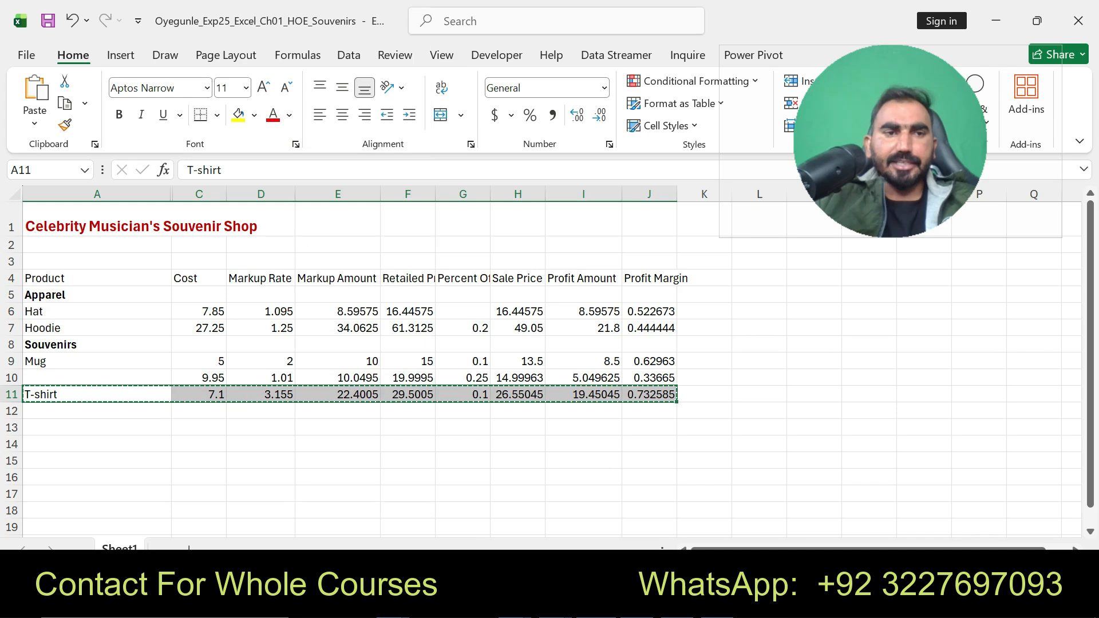
click(35, 345)
right_click(34, 345)
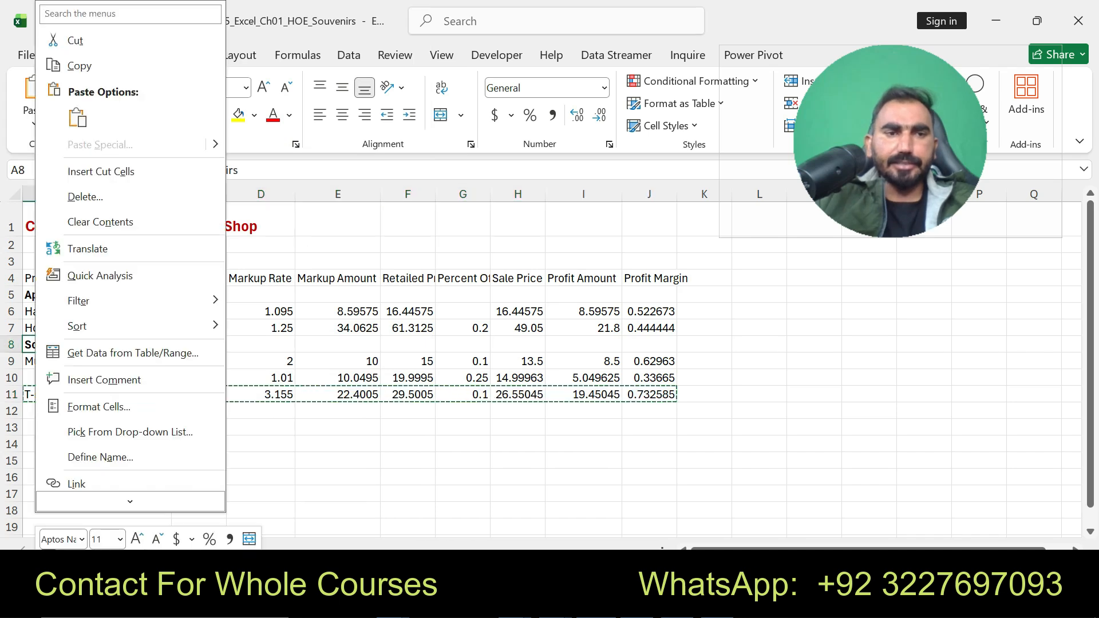
click(100, 171)
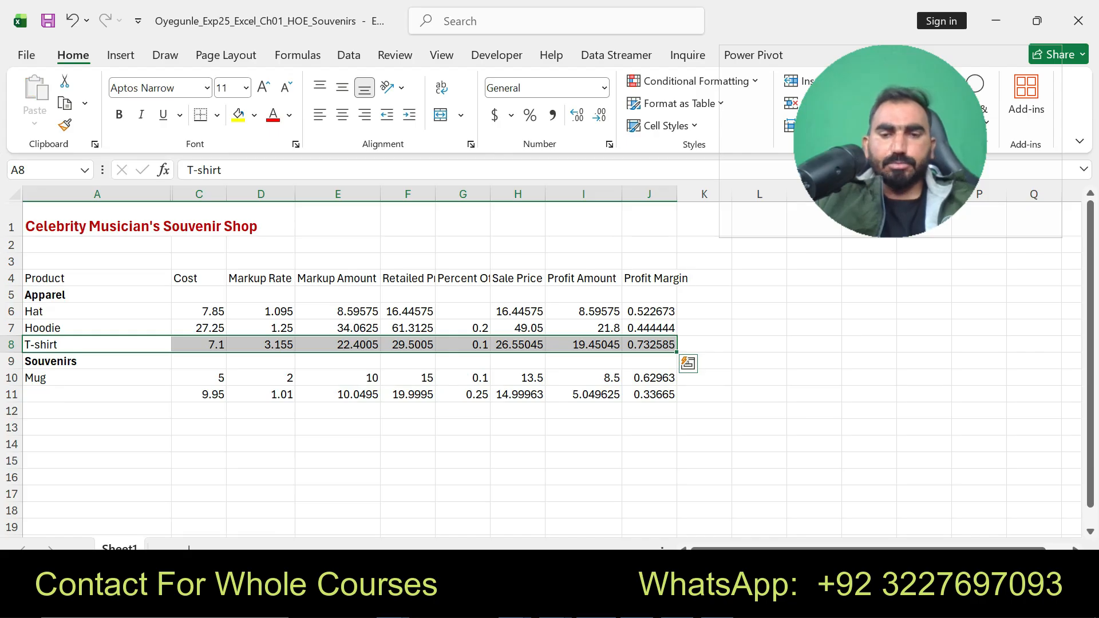
Step: Switch to the Word instructions, undo the step 13 highlighting and highlight the step 14 instructions in yellow
key(alt+Tab)
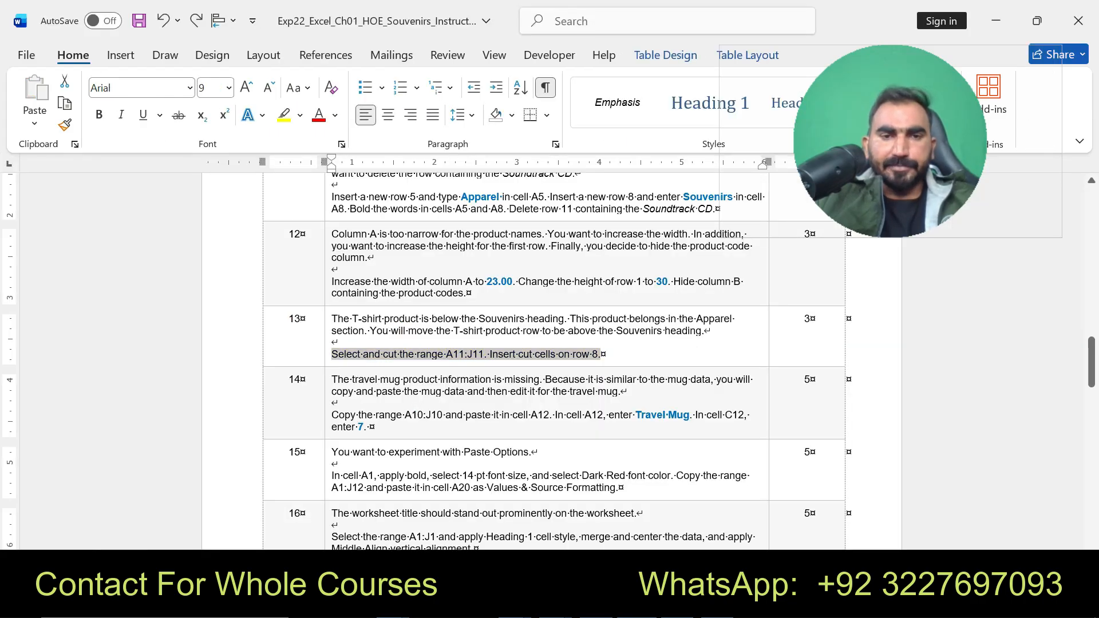
drag(332, 379, 371, 427)
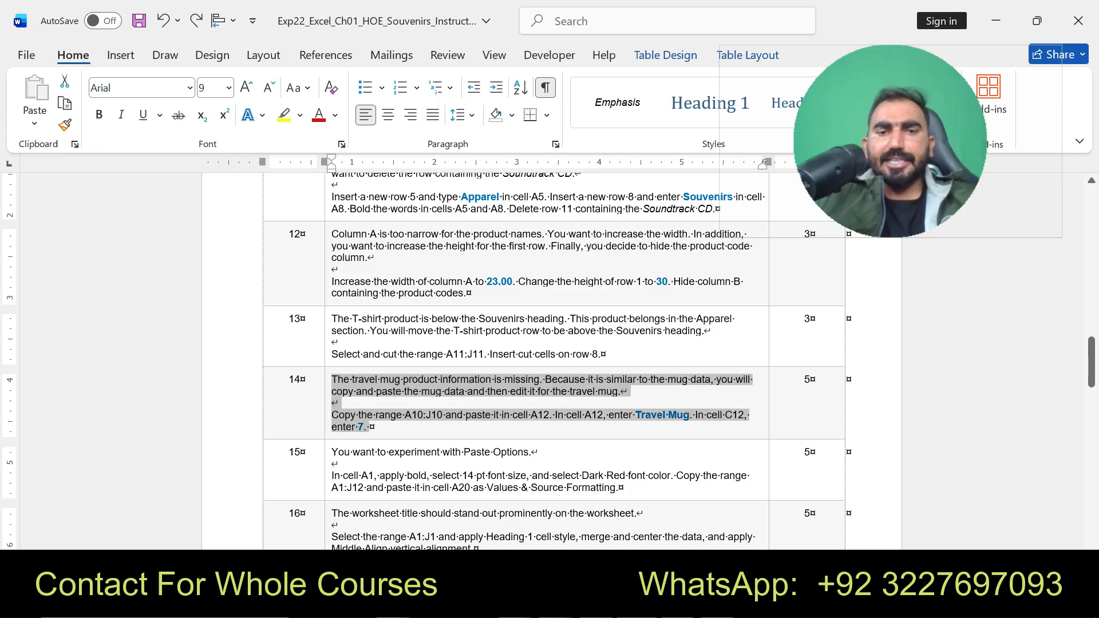
click(612, 399)
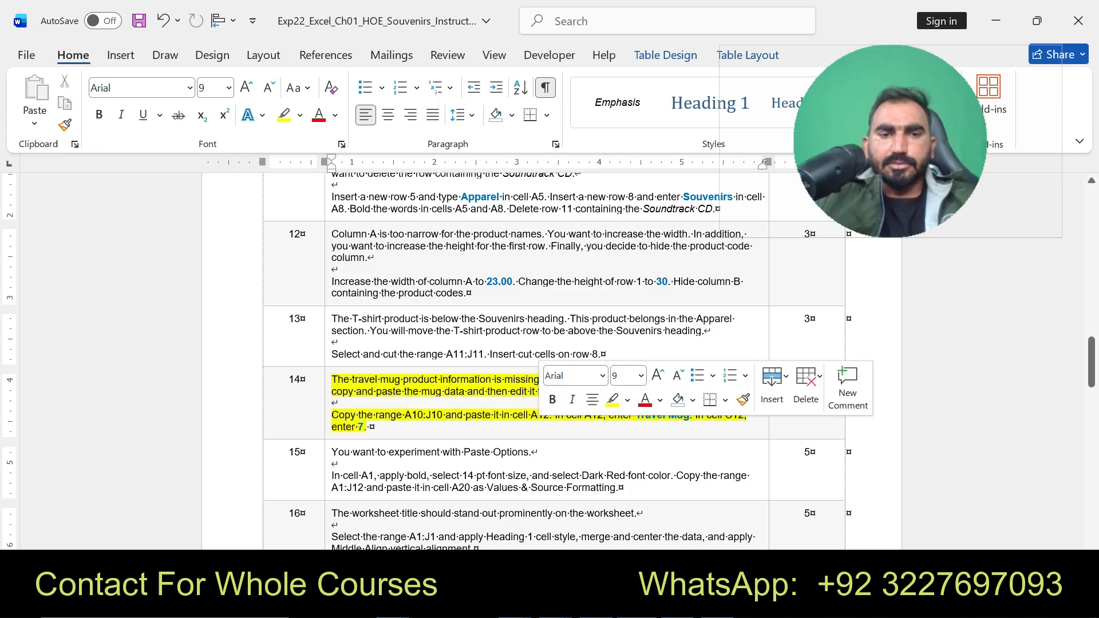
drag(332, 379, 371, 427)
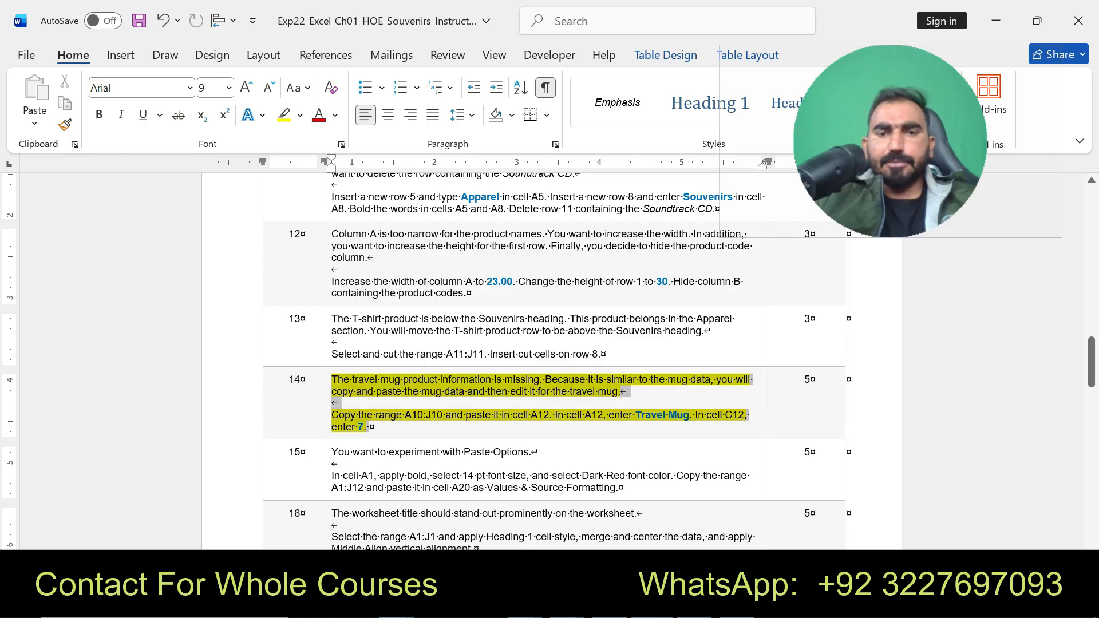
Step: Copy the range reference A10:J10 from step 14 and use it to select that range in the Excel workbook
click(419, 415)
drag(405, 415, 446, 415)
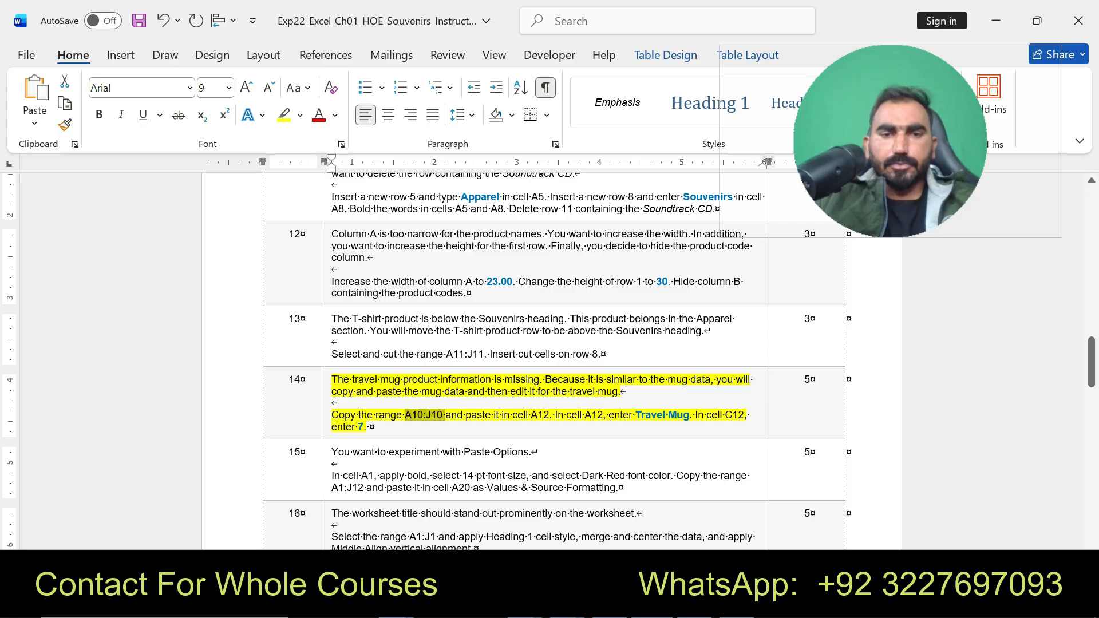
key(alt+Tab)
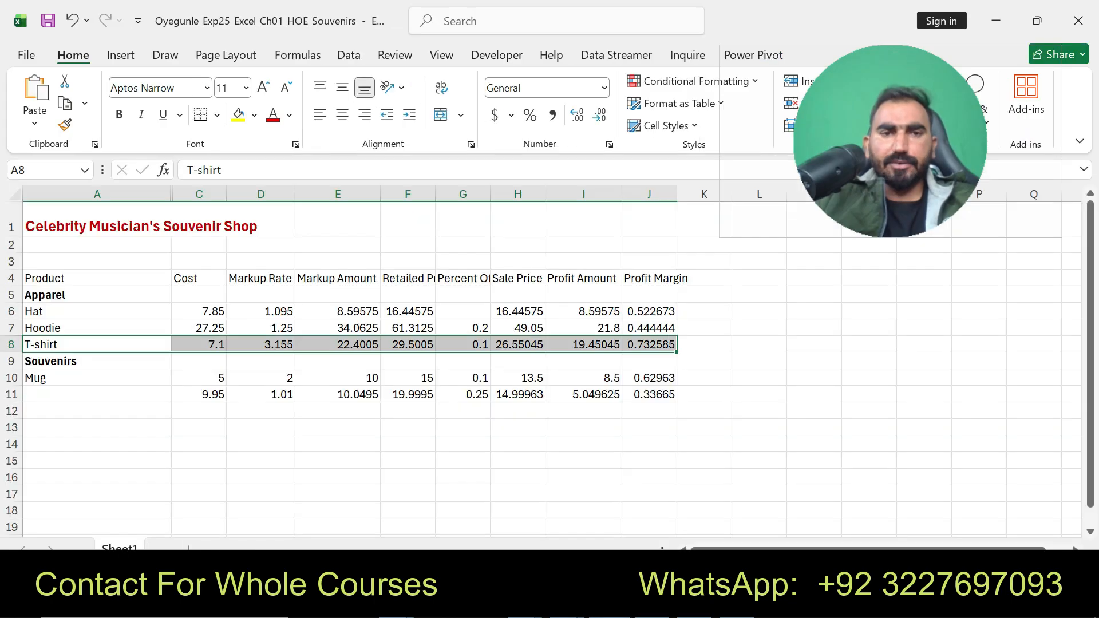
click(42, 170)
key(BackSpace)
key(ctrl+v)
key(Return)
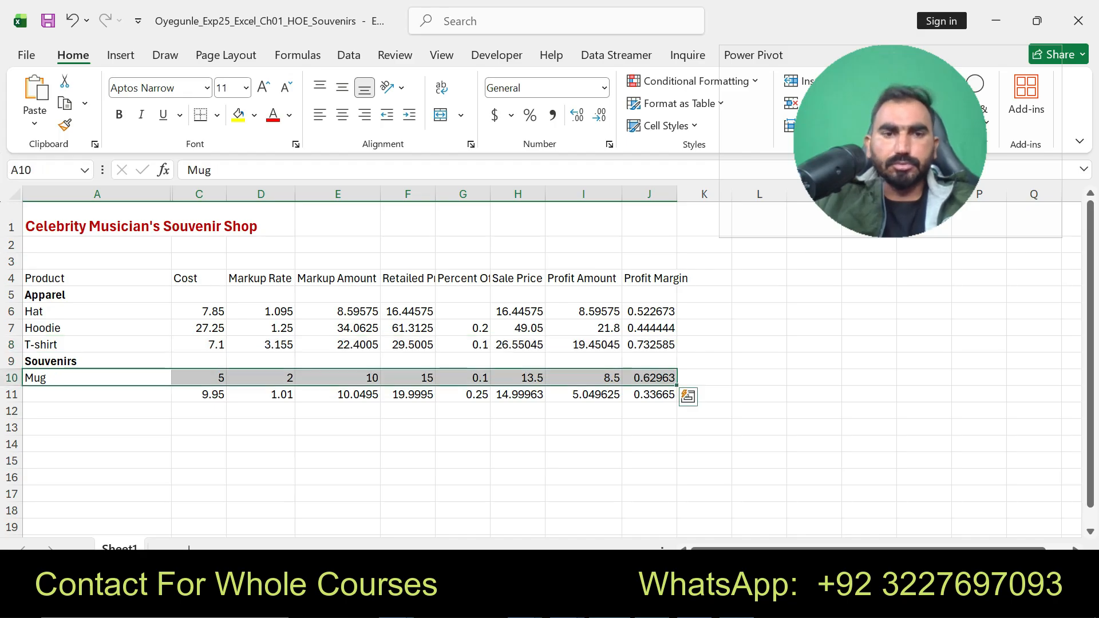
Step: Copy the Mug range A10:J10 and paste it into cell A12
key(ctrl+c)
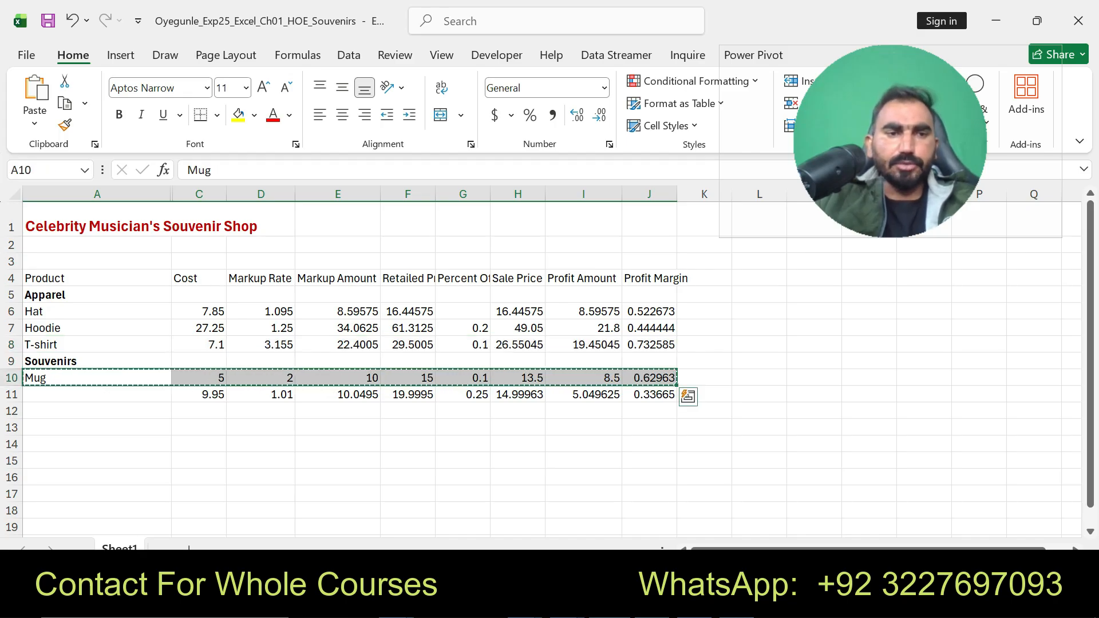
click(97, 411)
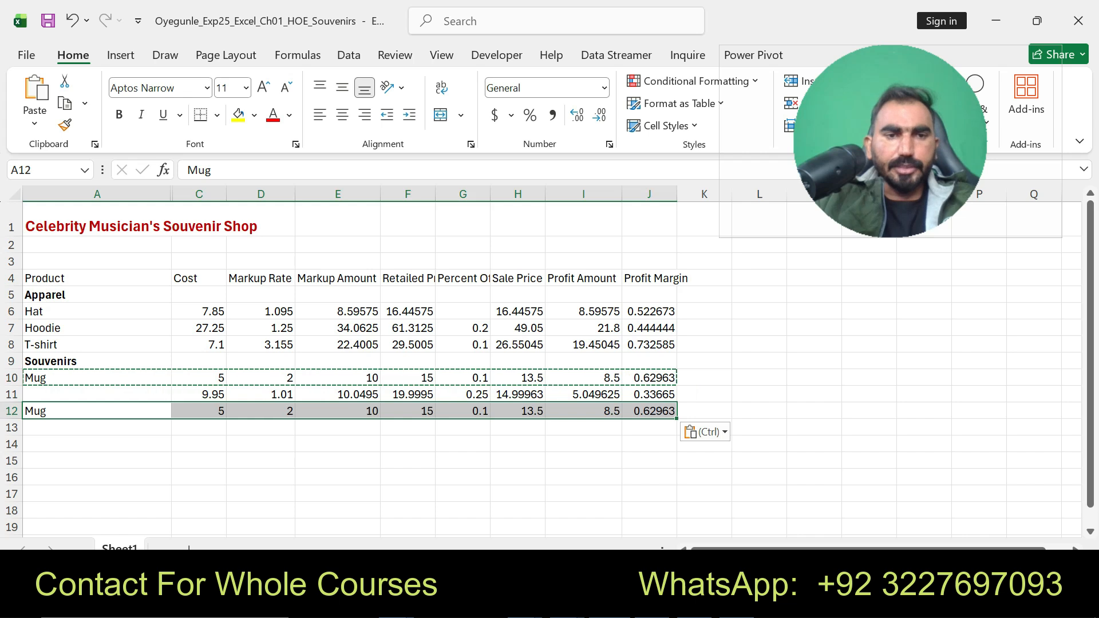
key(Escape)
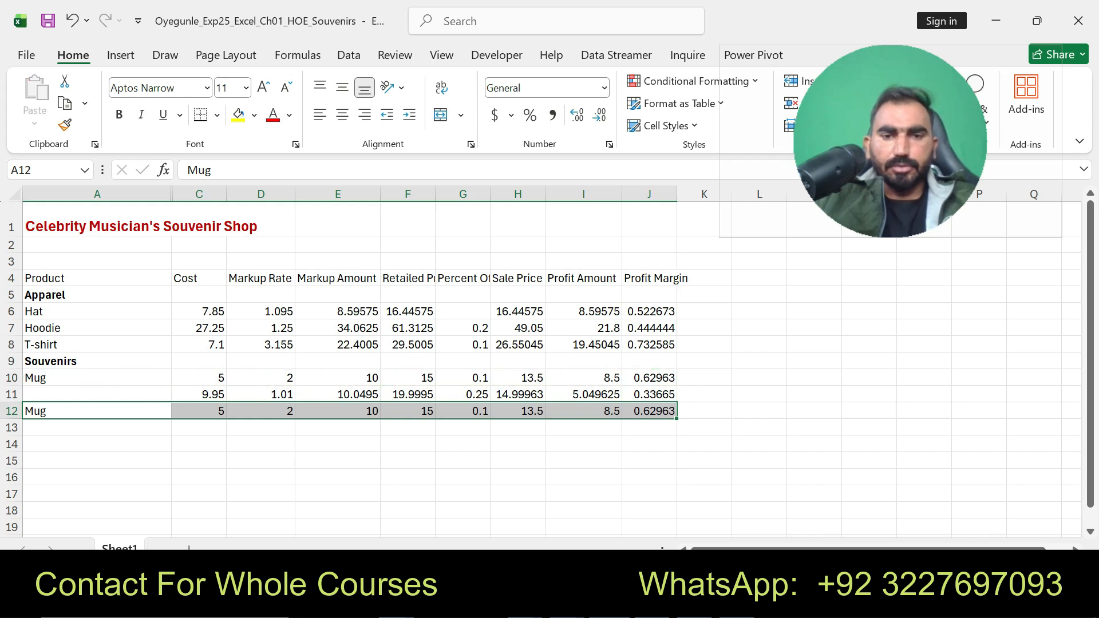
Step: Take the product name from step 14 of the Word instructions, return to the Excel workbook and replace cell A12 with Travel Mug
key(alt+Tab)
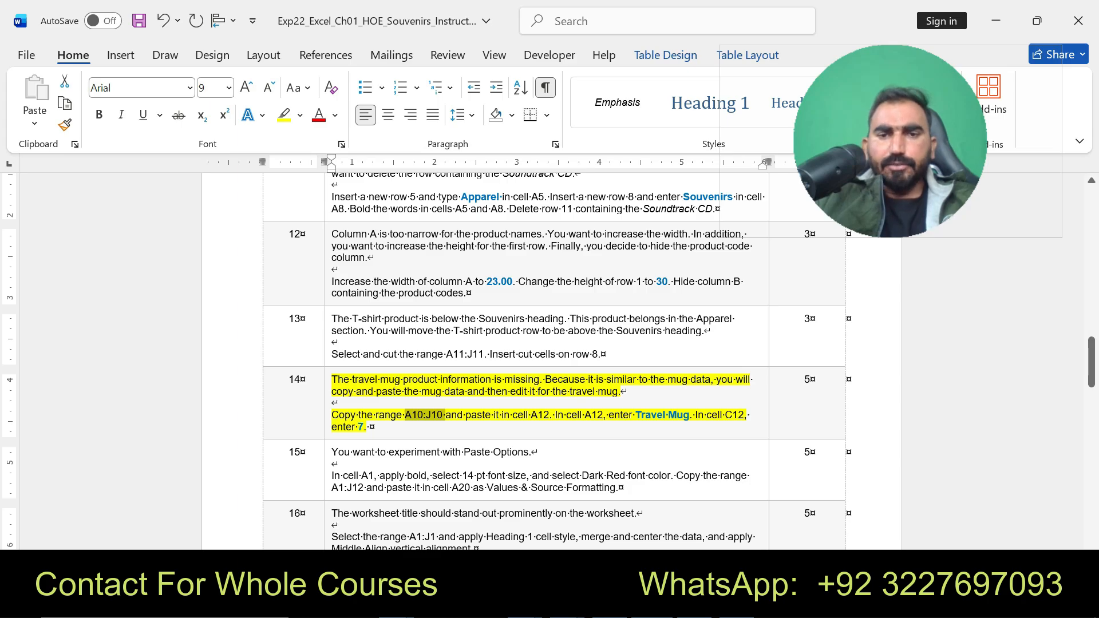
drag(635, 415, 690, 415)
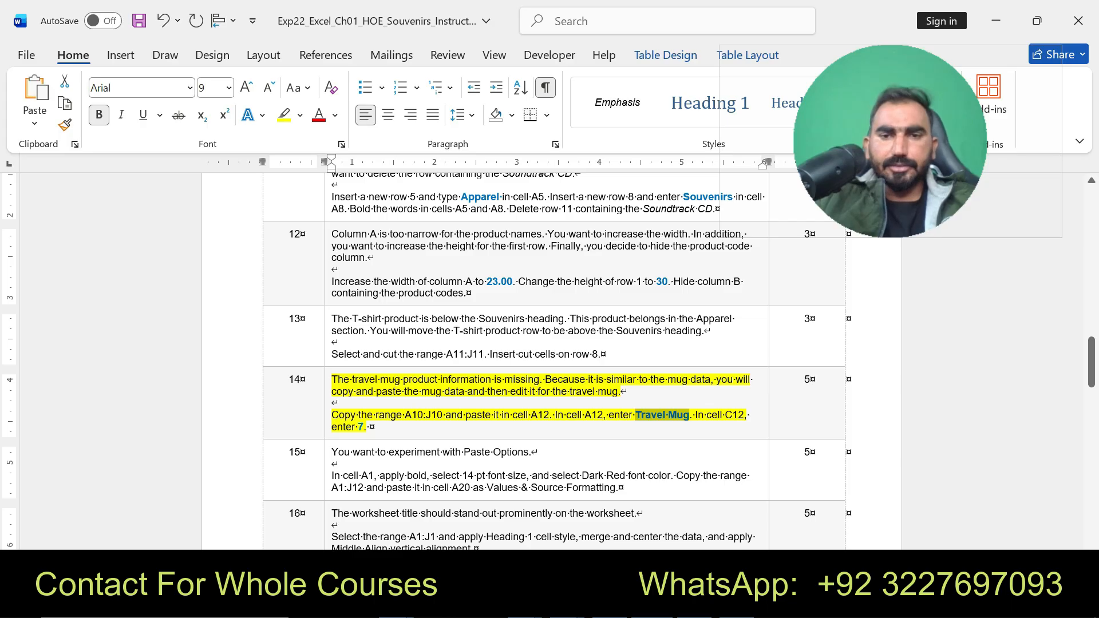
key(alt+Tab)
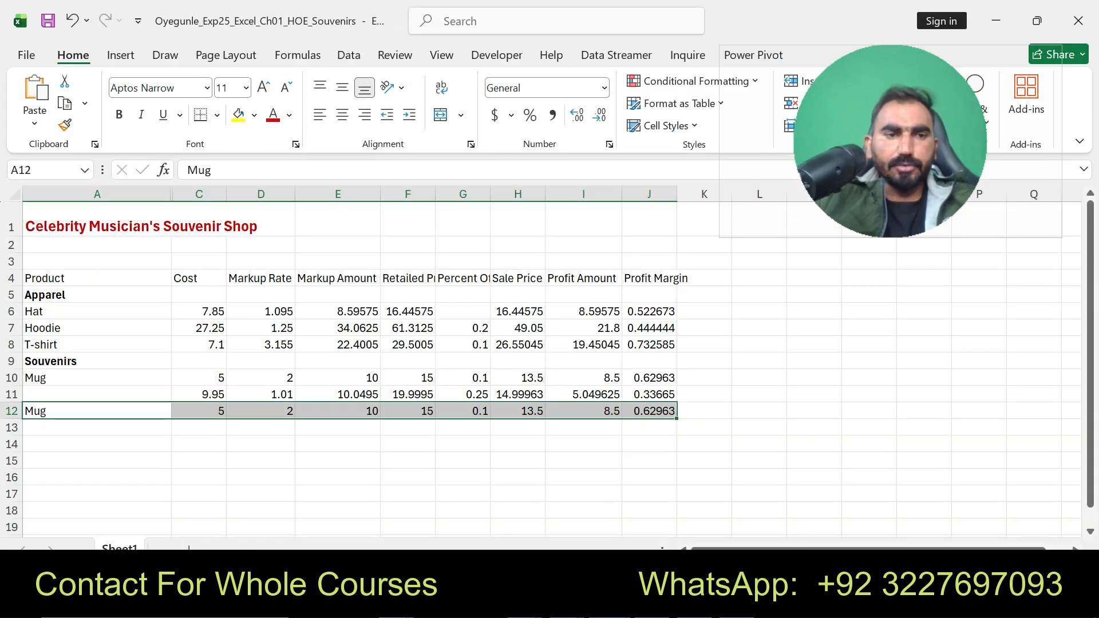
drag(215, 170, 178, 170)
key(BackSpace)
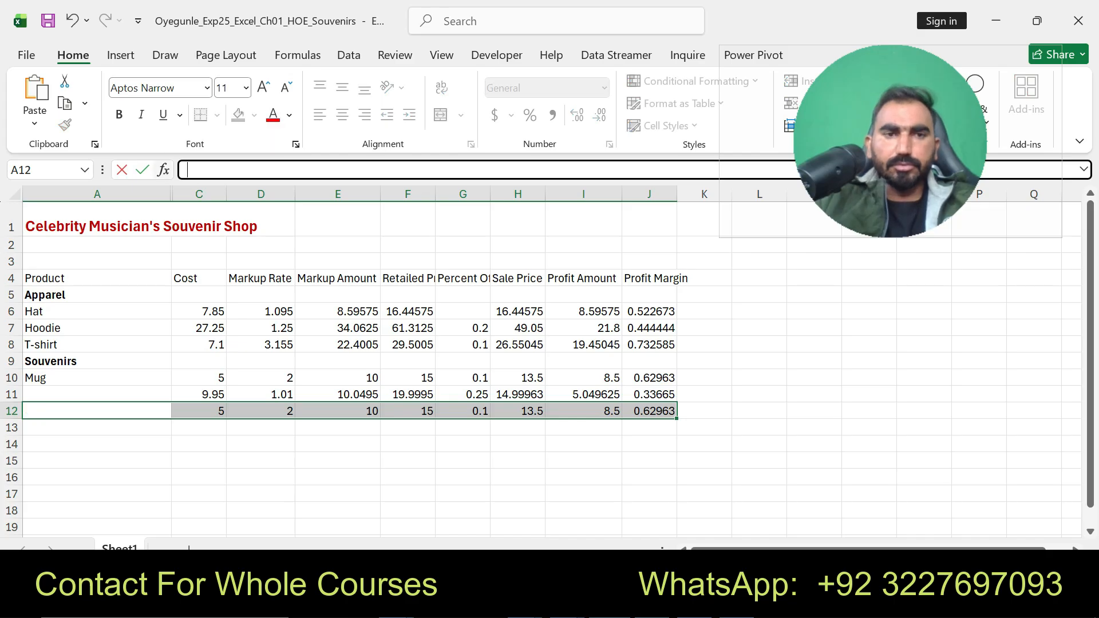
text(Travel Mug)
key(Return)
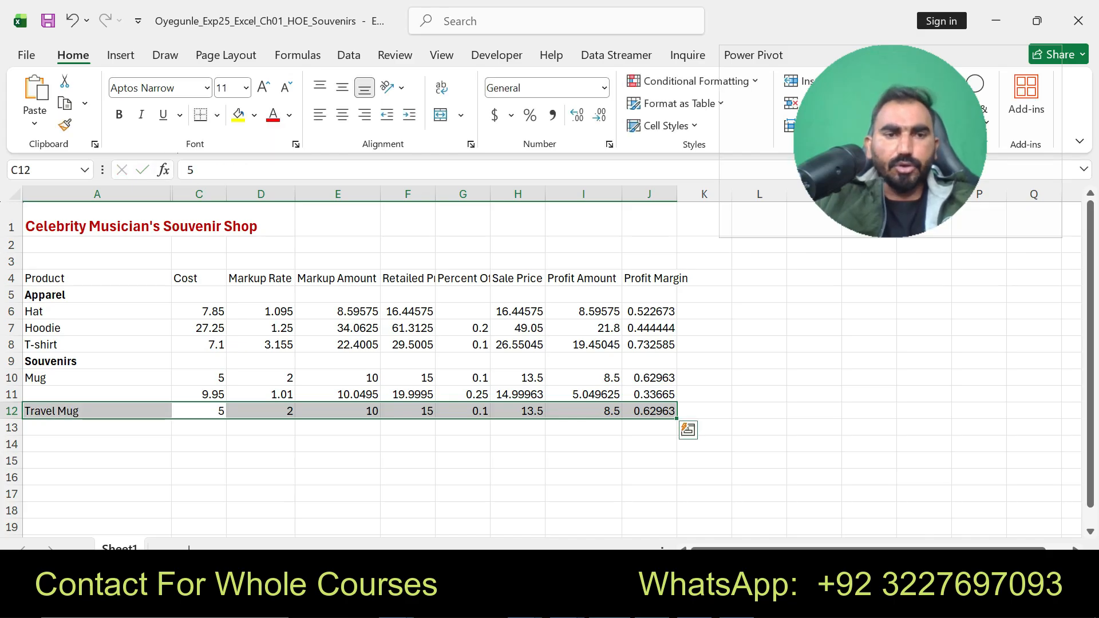
Step: Set the Travel Mug cost in cell C12 to 7
click(199, 411)
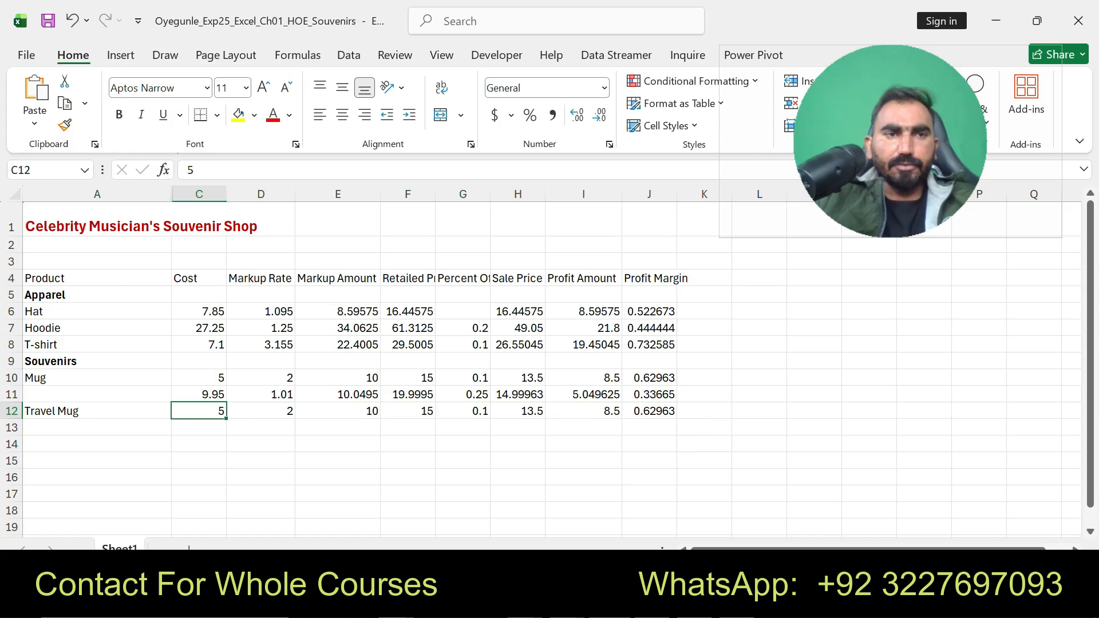
key(BackSpace)
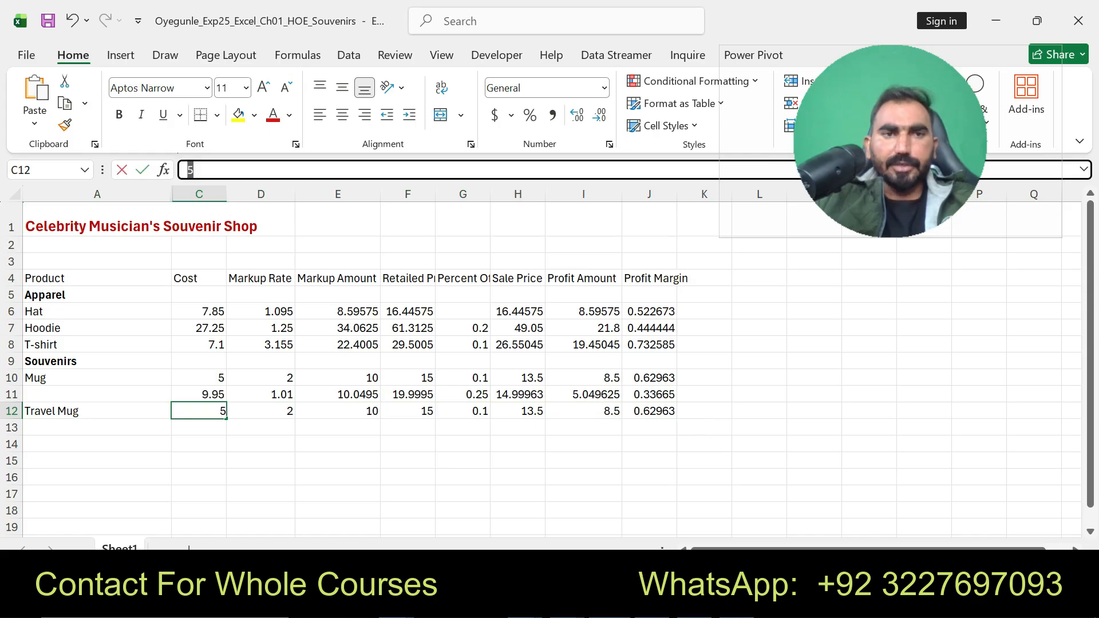
text(7)
key(Return)
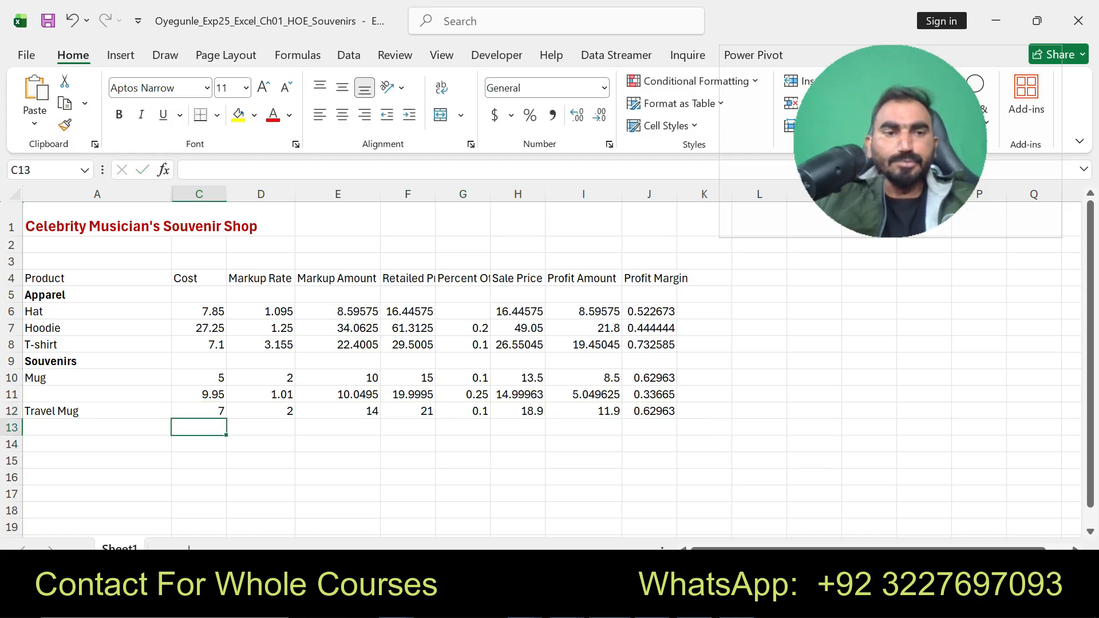
Step: Switch to the Word instructions, undo the yellow highlight on step 14 and highlight the text of step 15 in yellow
key(alt+Tab)
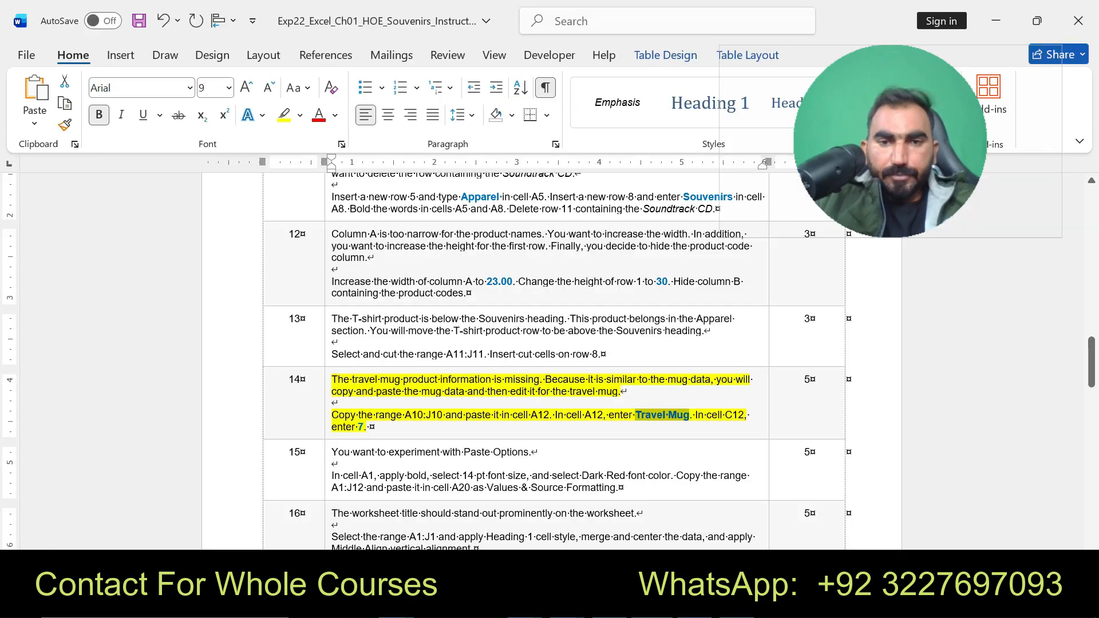
key(ctrl+z)
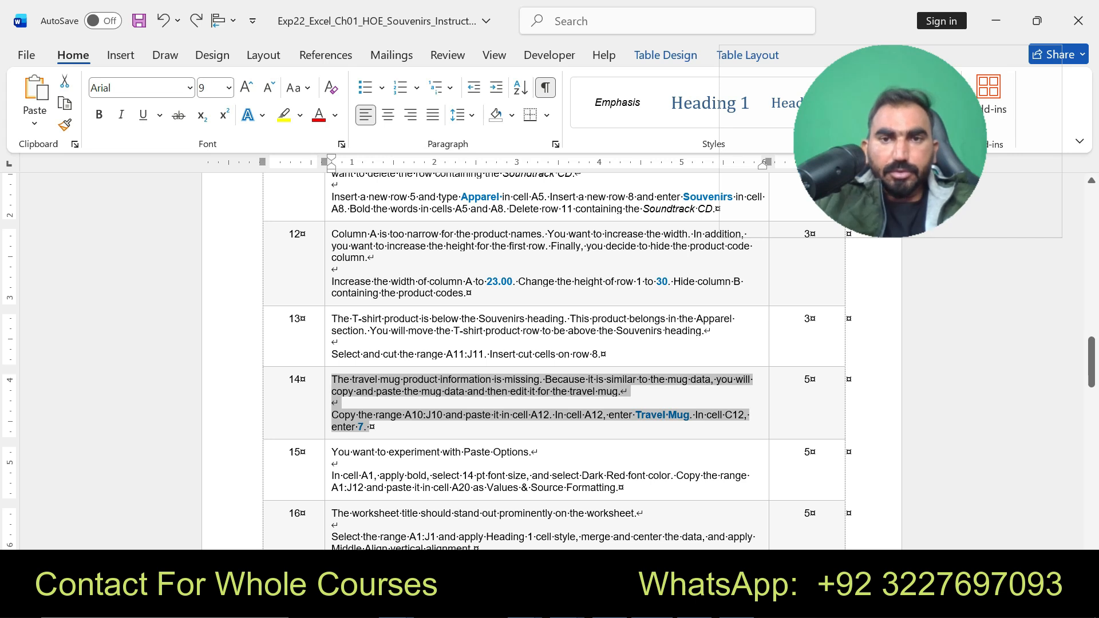
drag(332, 453, 616, 488)
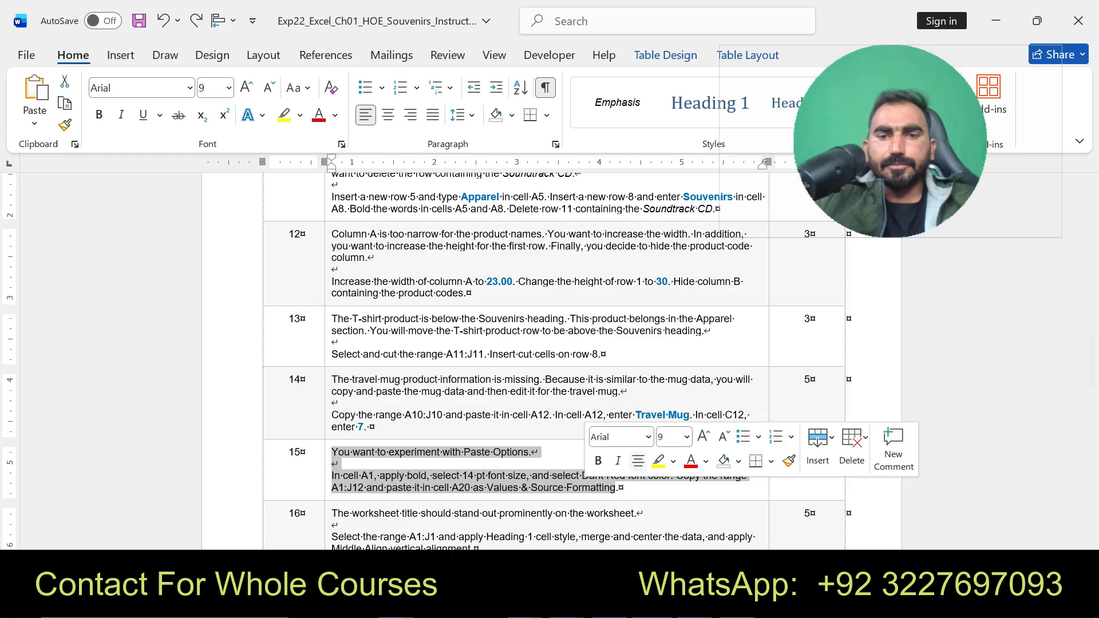
click(637, 462)
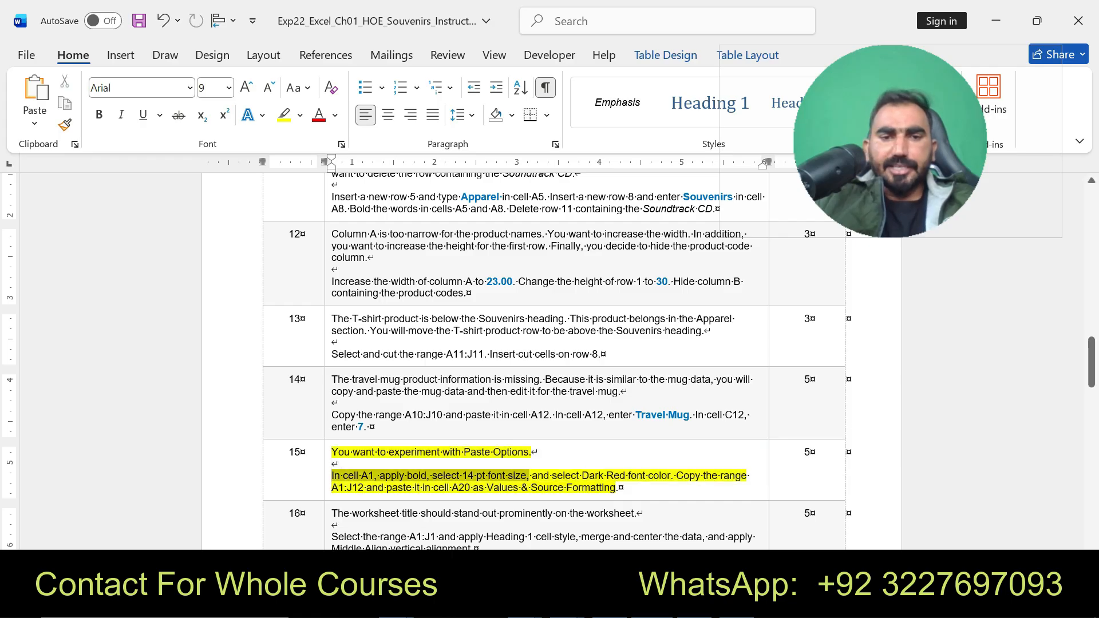
Step: In the Excel workbook, toggle bold off and on for title cell A1 and check its formatting against step 15 in Word
key(alt+Tab)
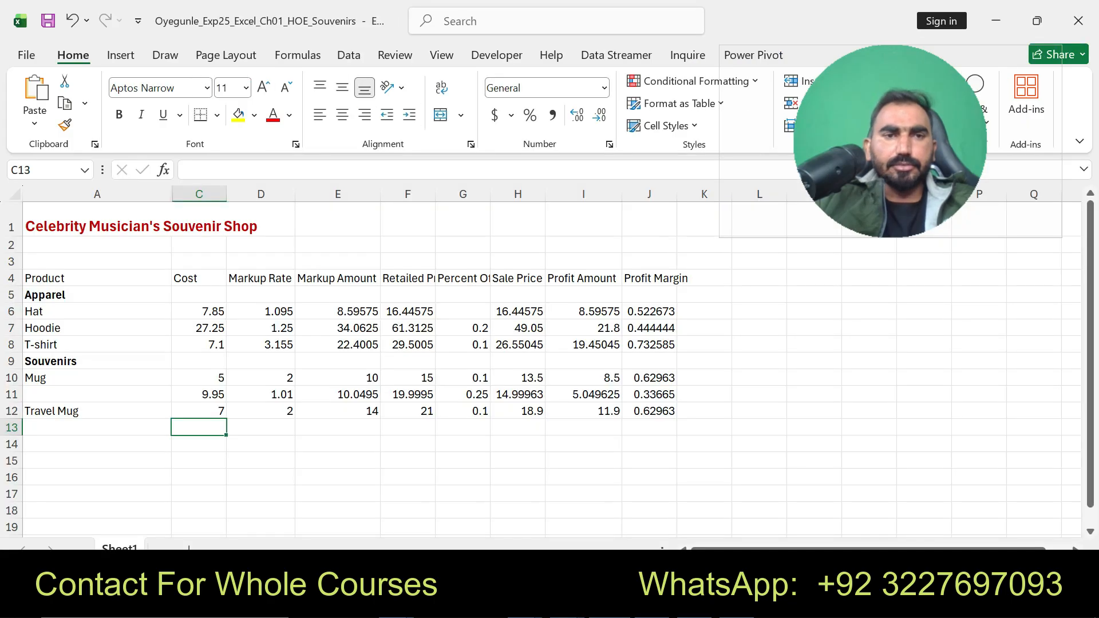
click(199, 219)
click(97, 219)
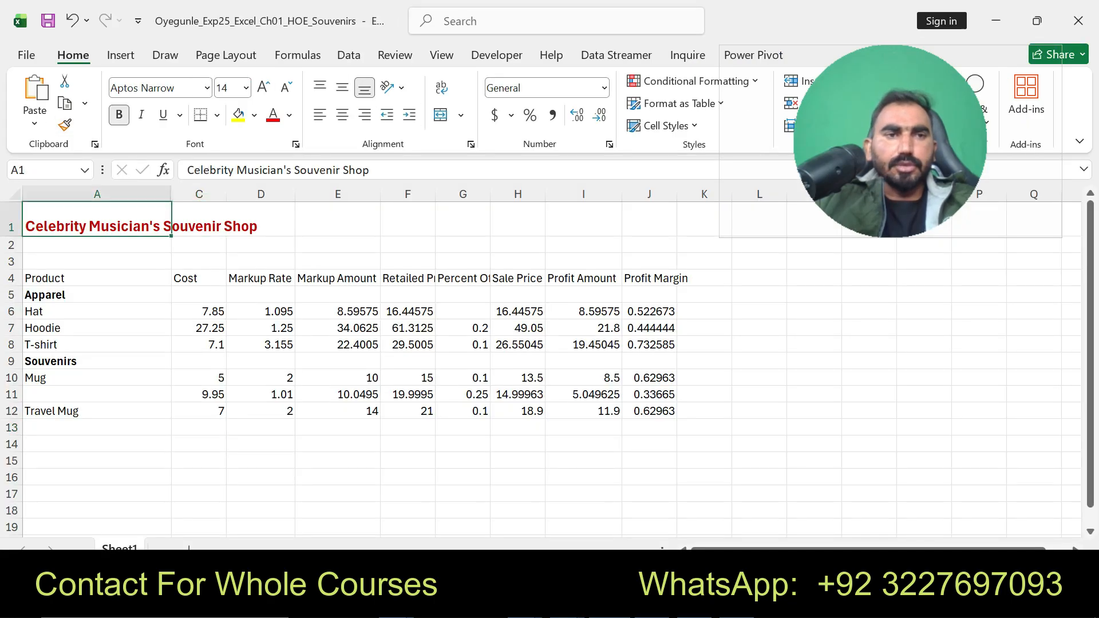
key(ctrl+b)
key(ctrl+b)
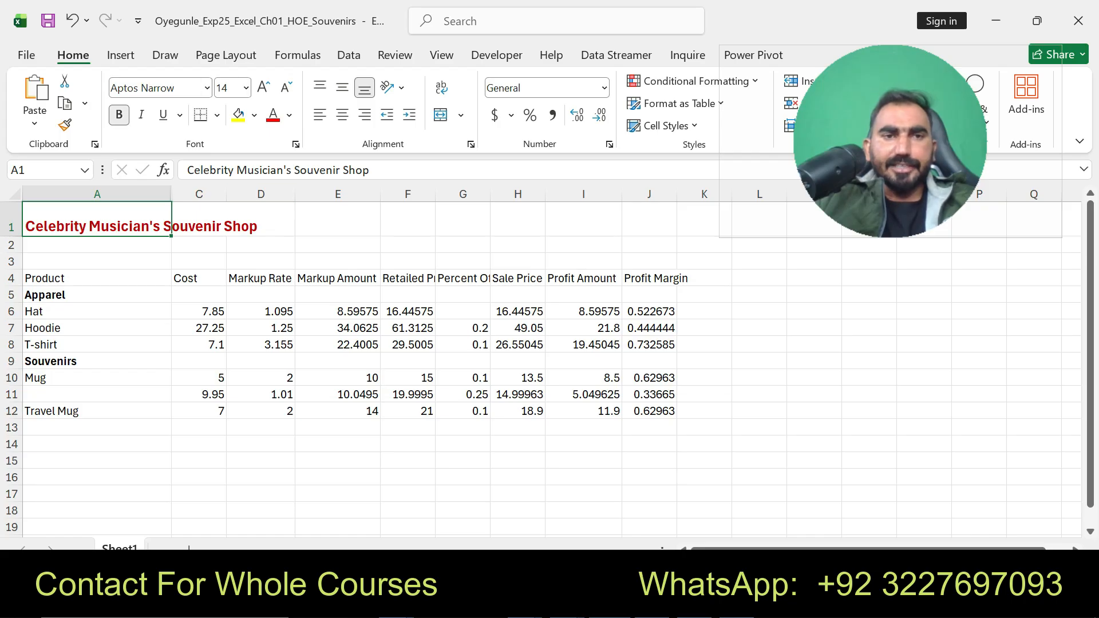
key(alt+Tab)
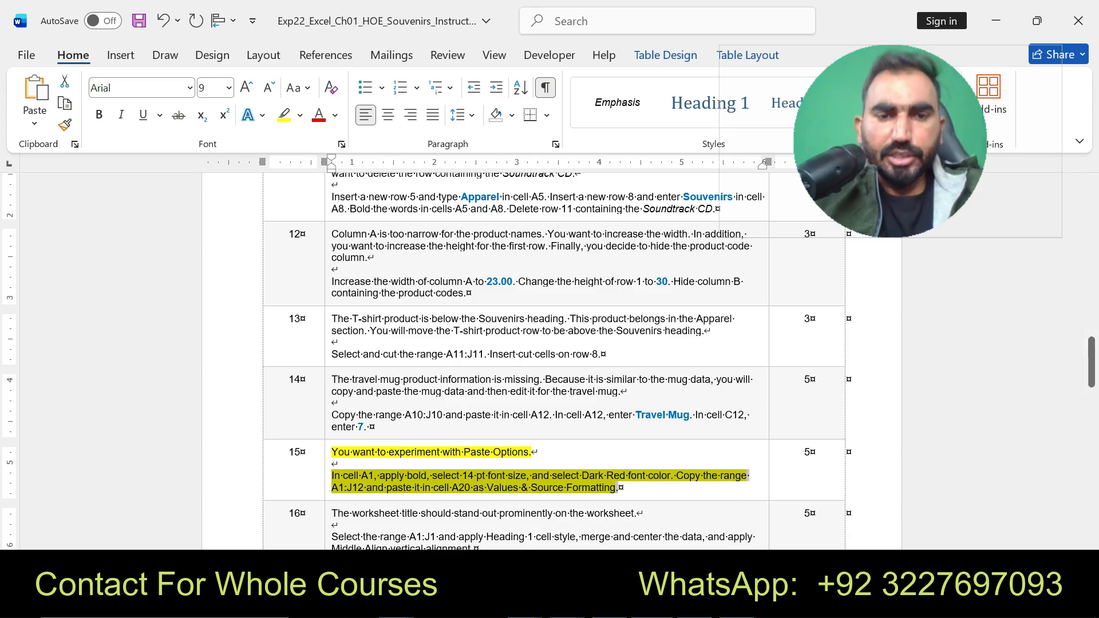
key(alt+Tab)
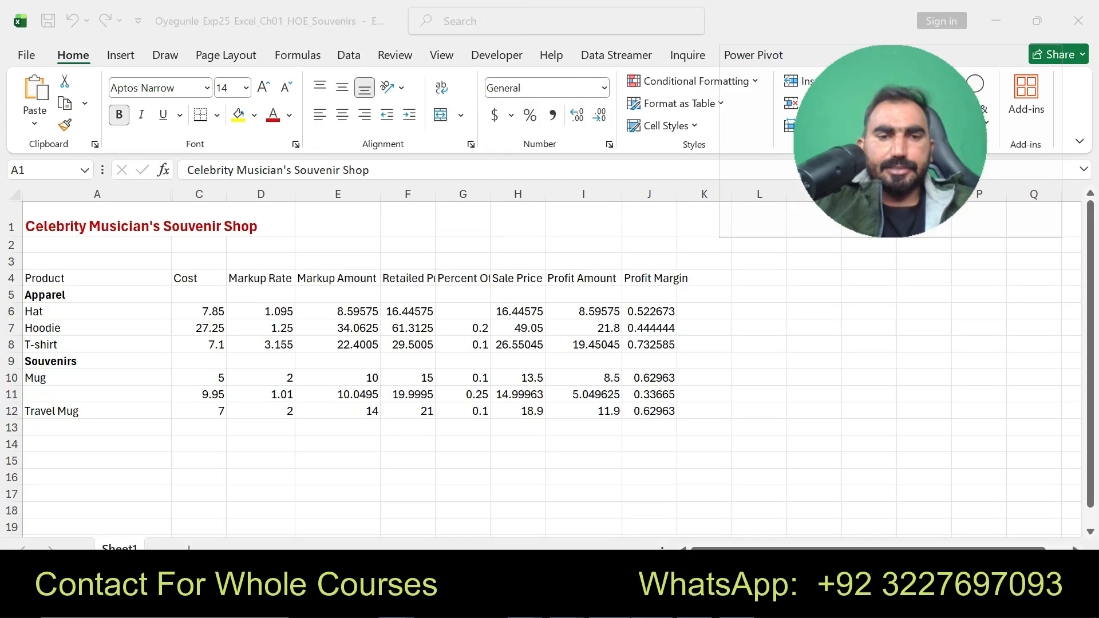
key(shift+Right)
key(shift+Right)
key(shift+Right)
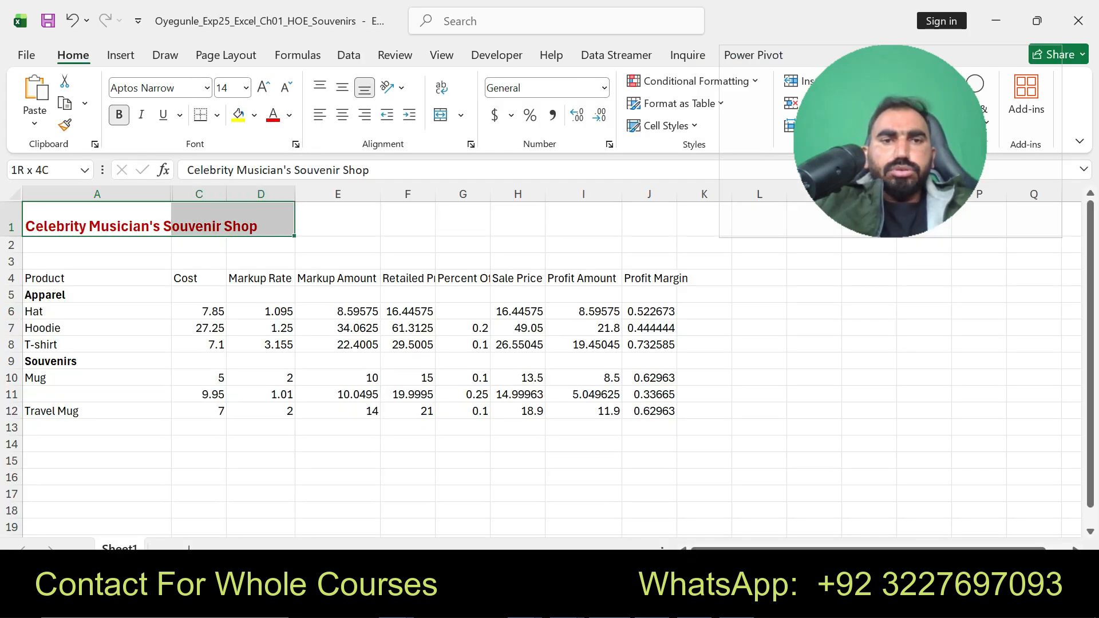
key(shift+Right)
key(shift+Right)
key(shift+Right)
key(shift+Right)
key(shift+Right)
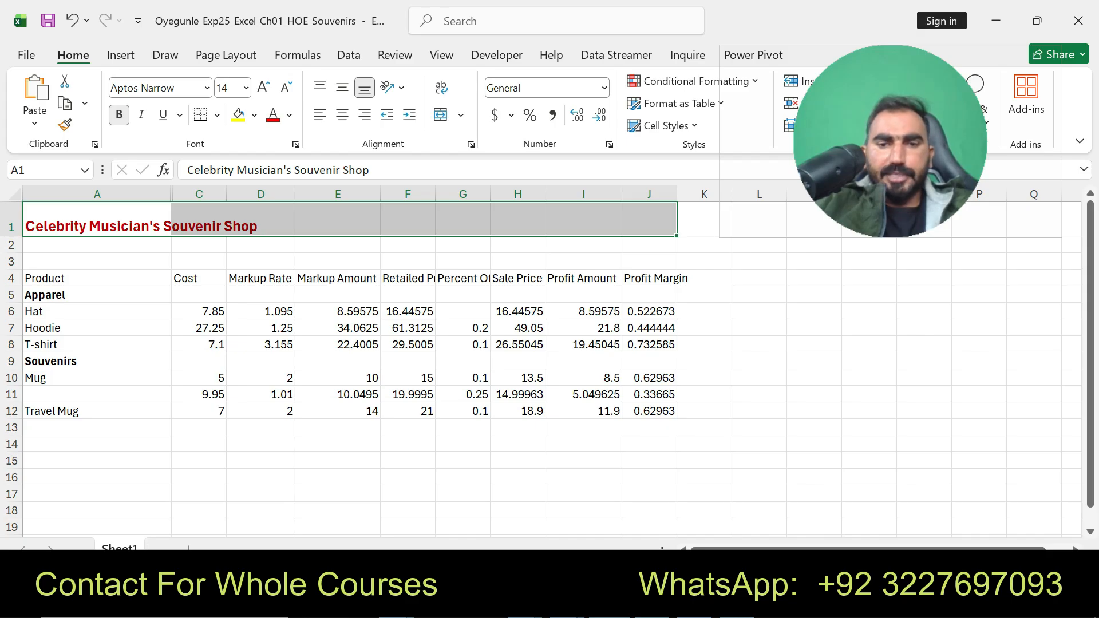
key(alt+Tab)
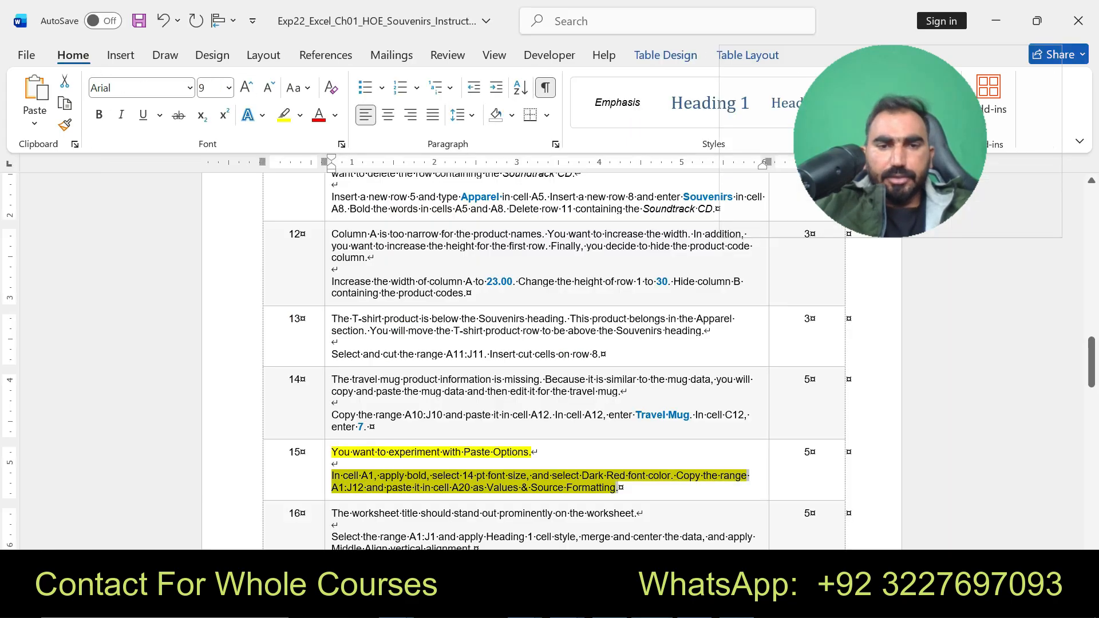
key(alt+Tab)
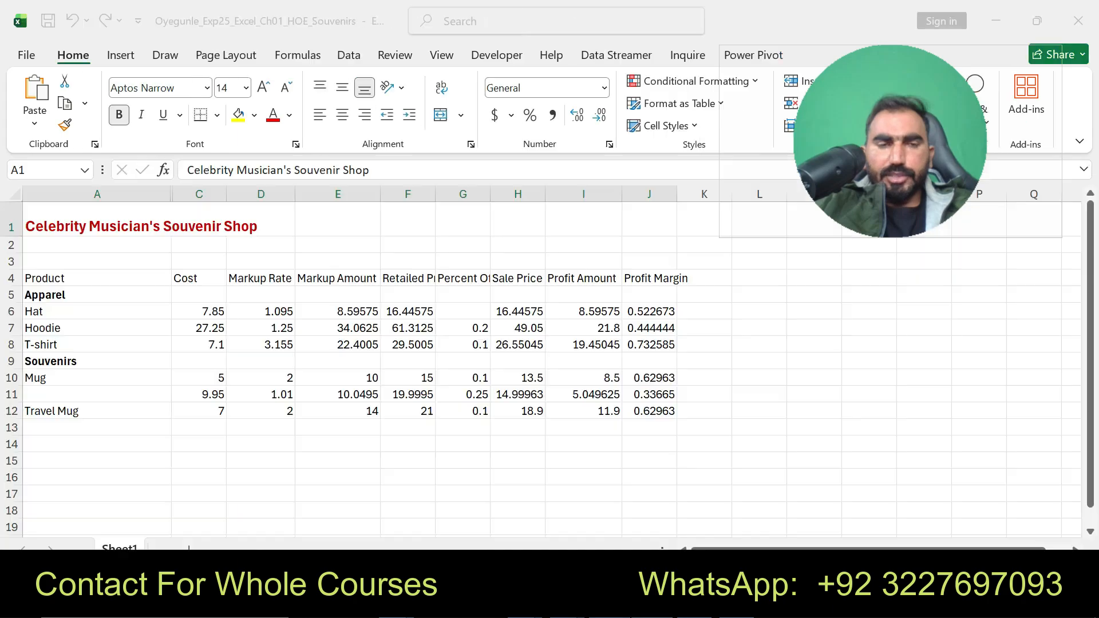
Step: Copy the range A1:J12 and paste it into cell A20
click(46, 170)
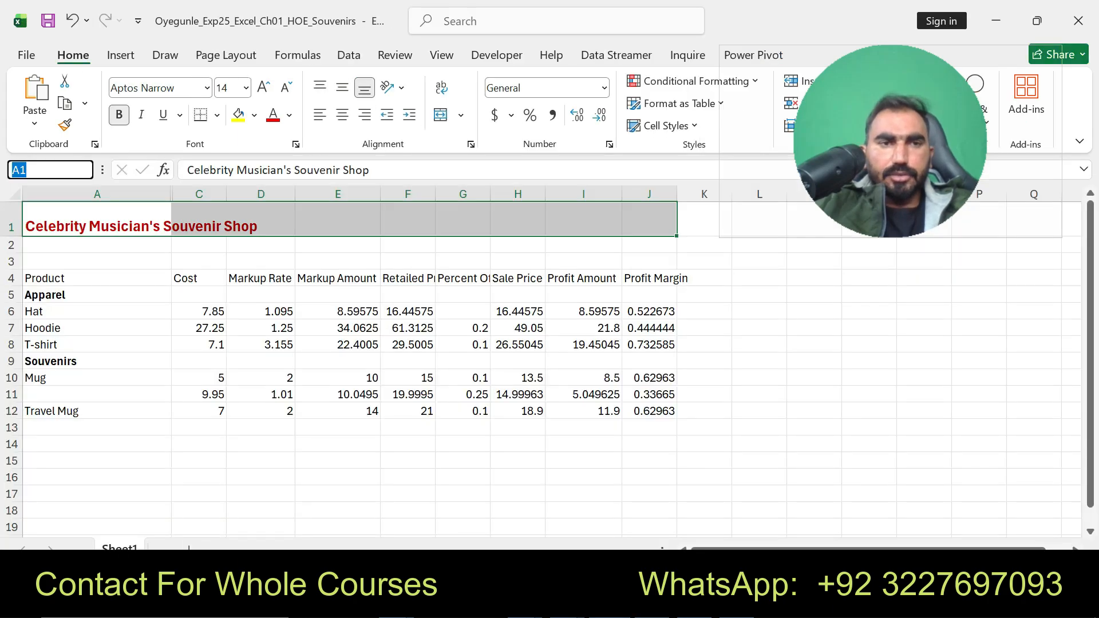
key(BackSpace)
text(A1:J)
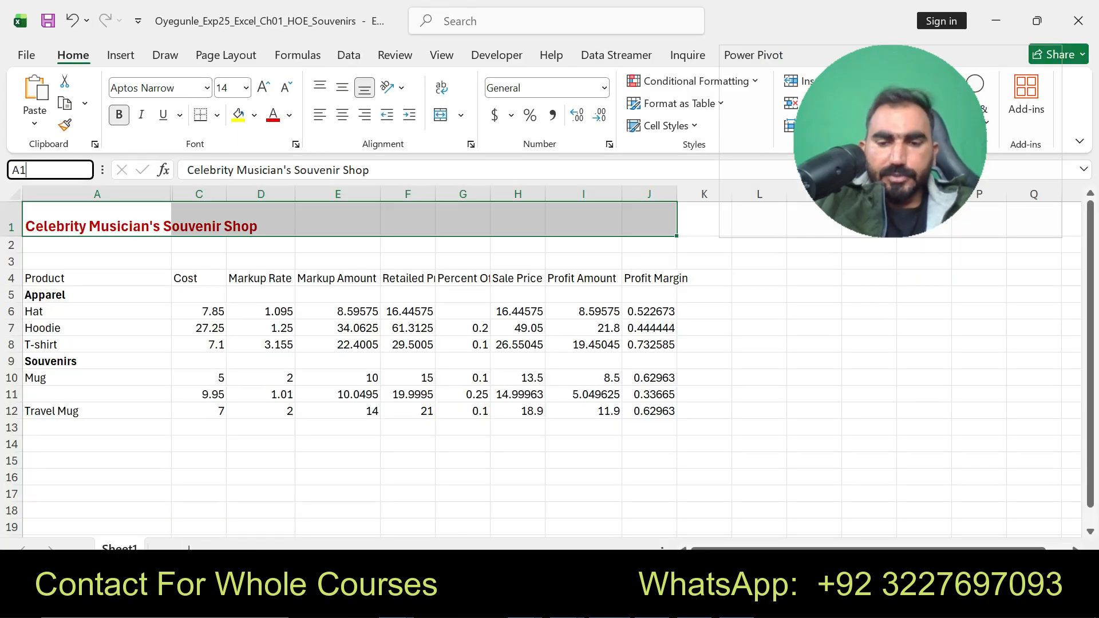
text(12)
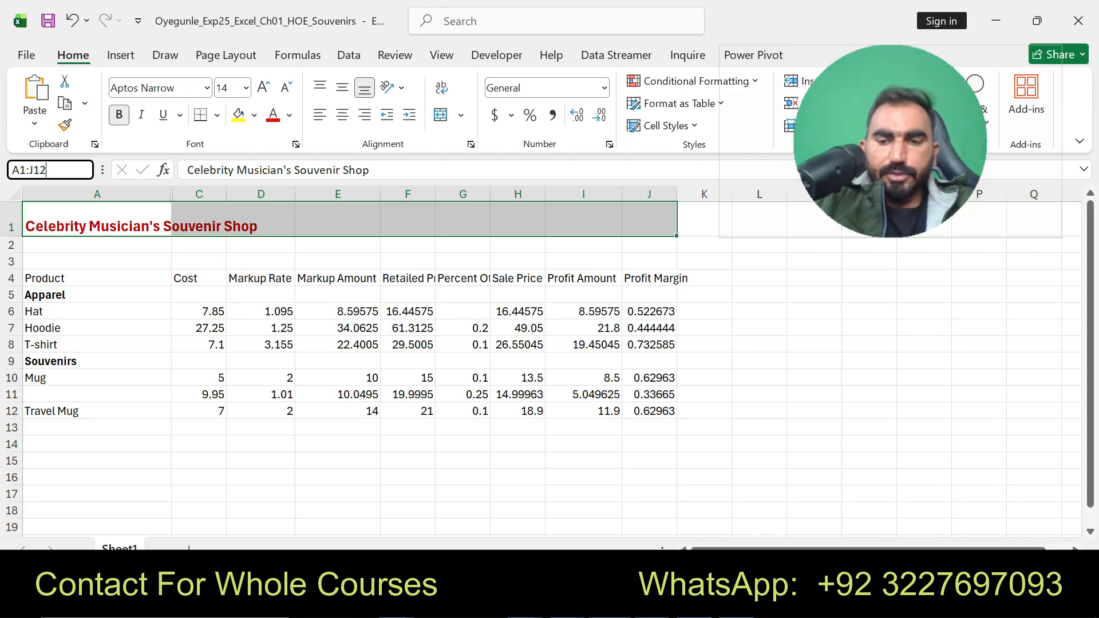
key(Return)
key(ctrl+c)
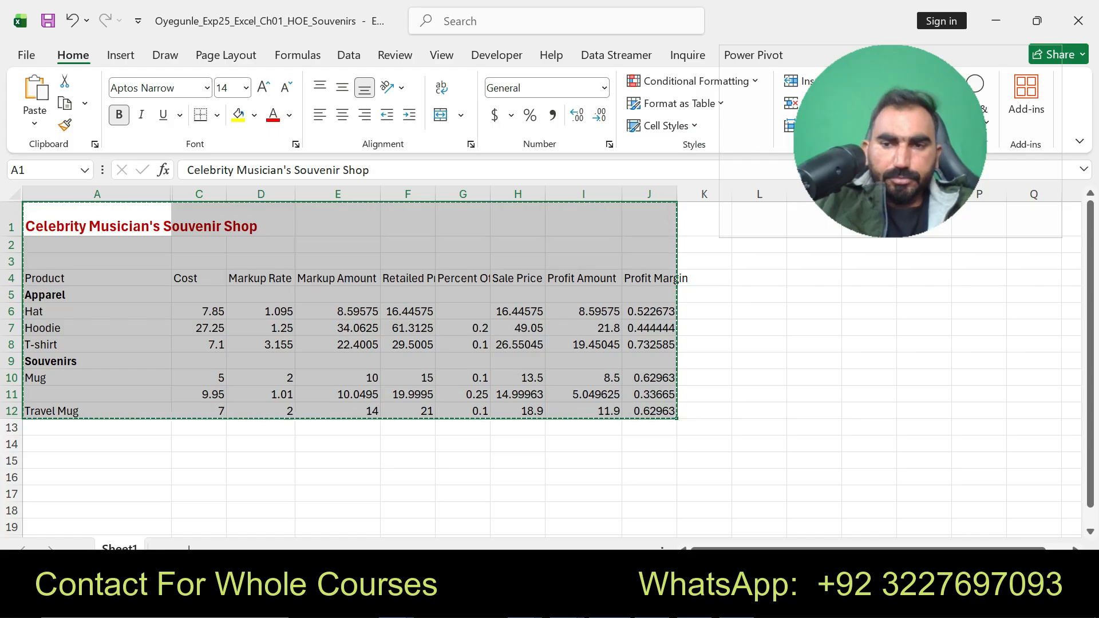
scroll(552, 369, down, 1)
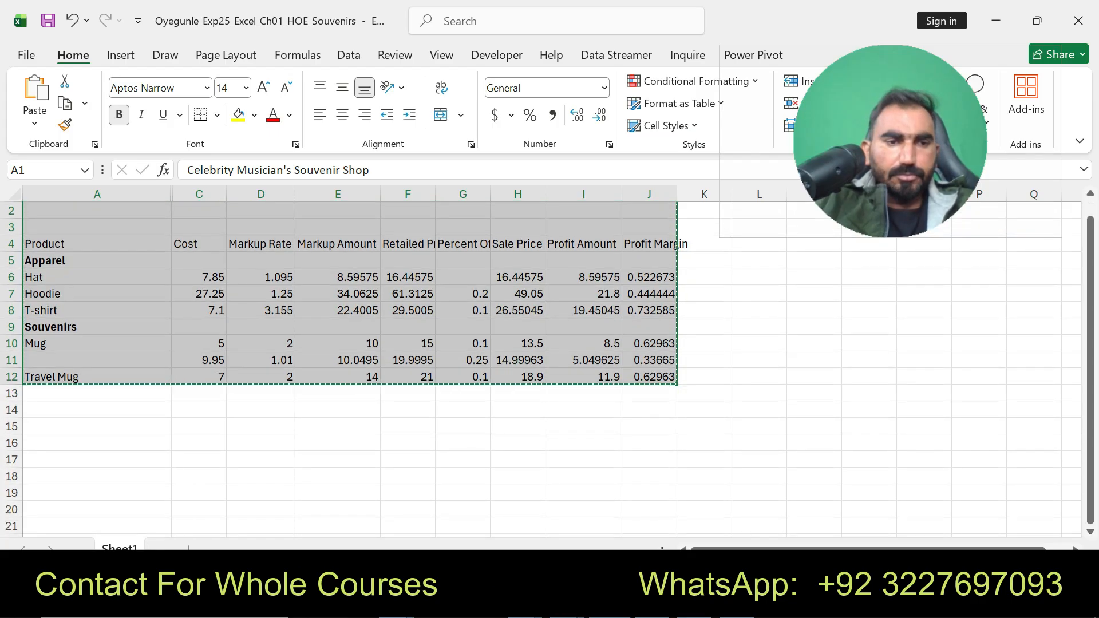
click(97, 510)
key(ctrl+v)
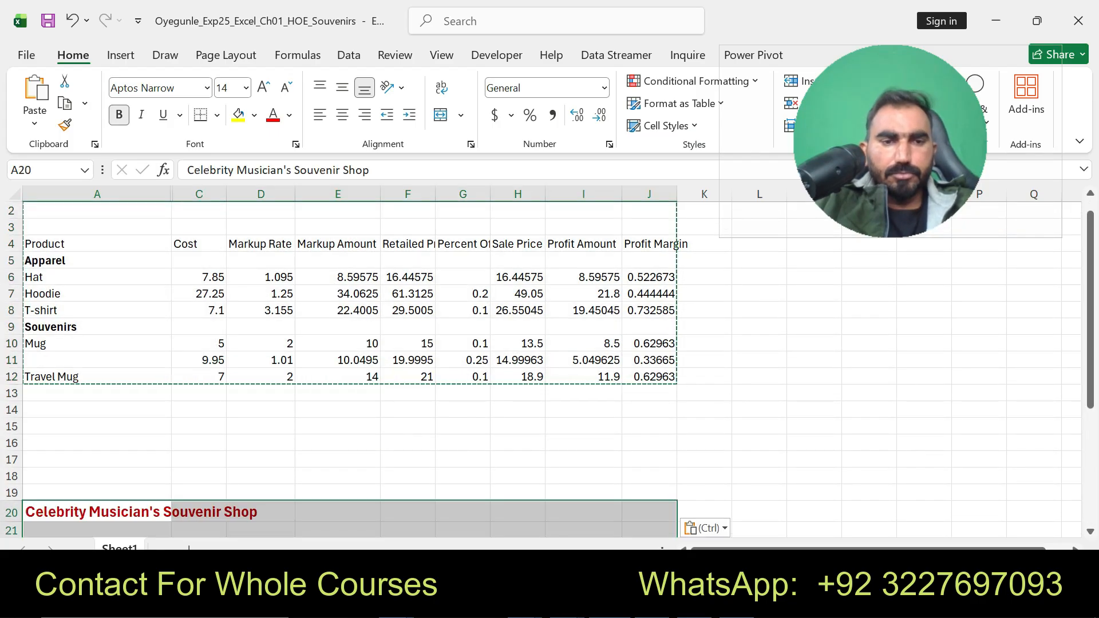
key(Escape)
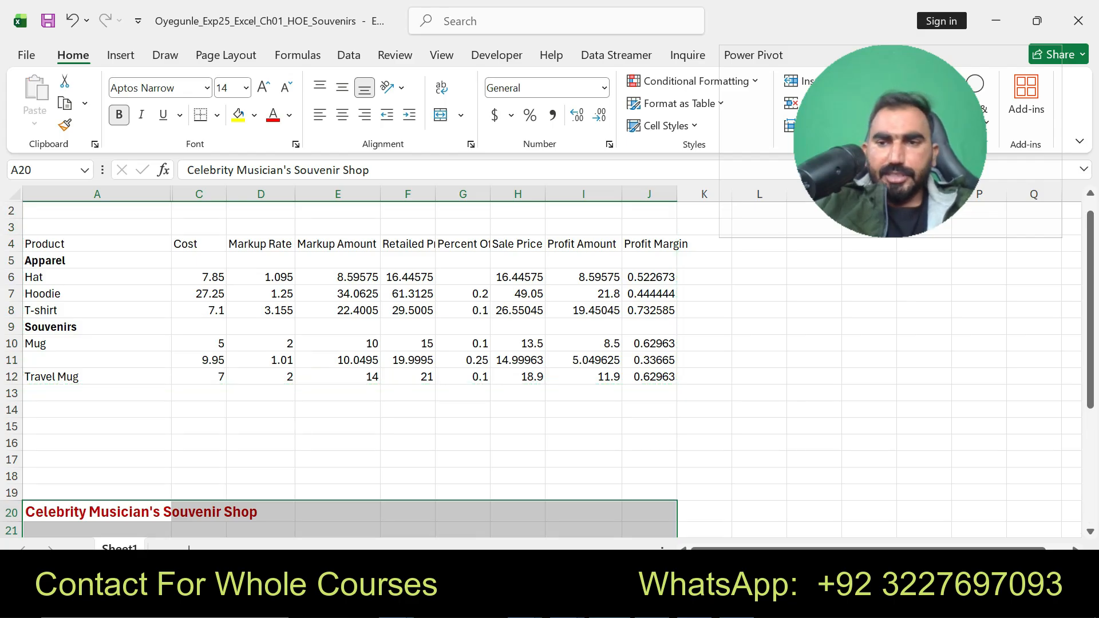
mouse_move(1091, 345)
mouse_down()
mouse_move(1091, 416)
mouse_move(1090, 334)
mouse_up()
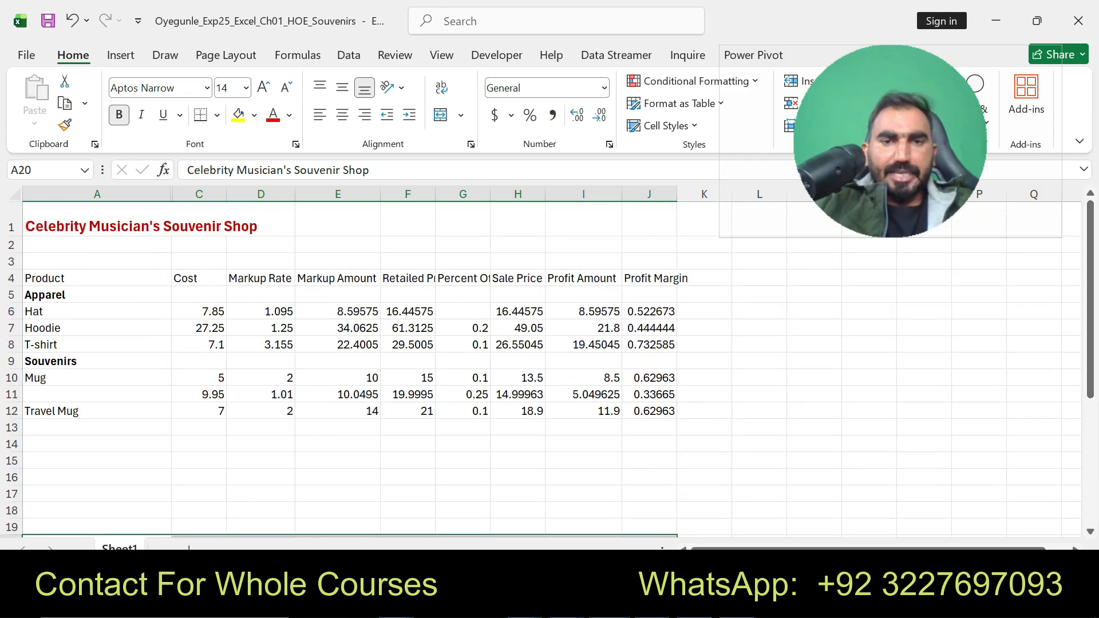
Step: Switch to the Word instructions, clear the highlight from step 15 and highlight the text of step 16 in yellow
key(alt+Tab)
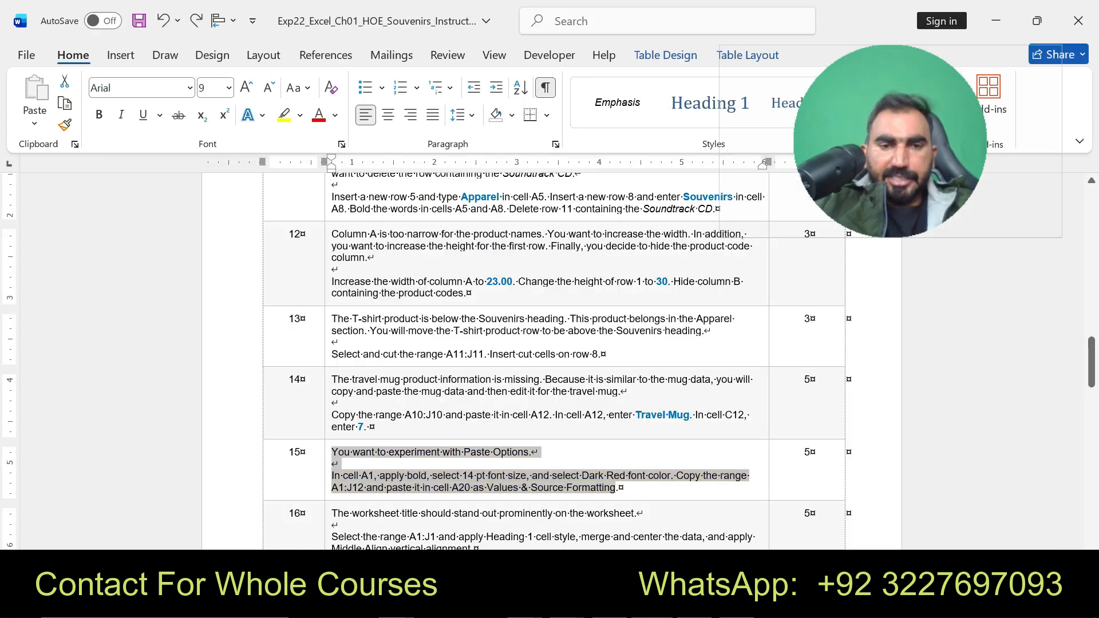
click(328, 514)
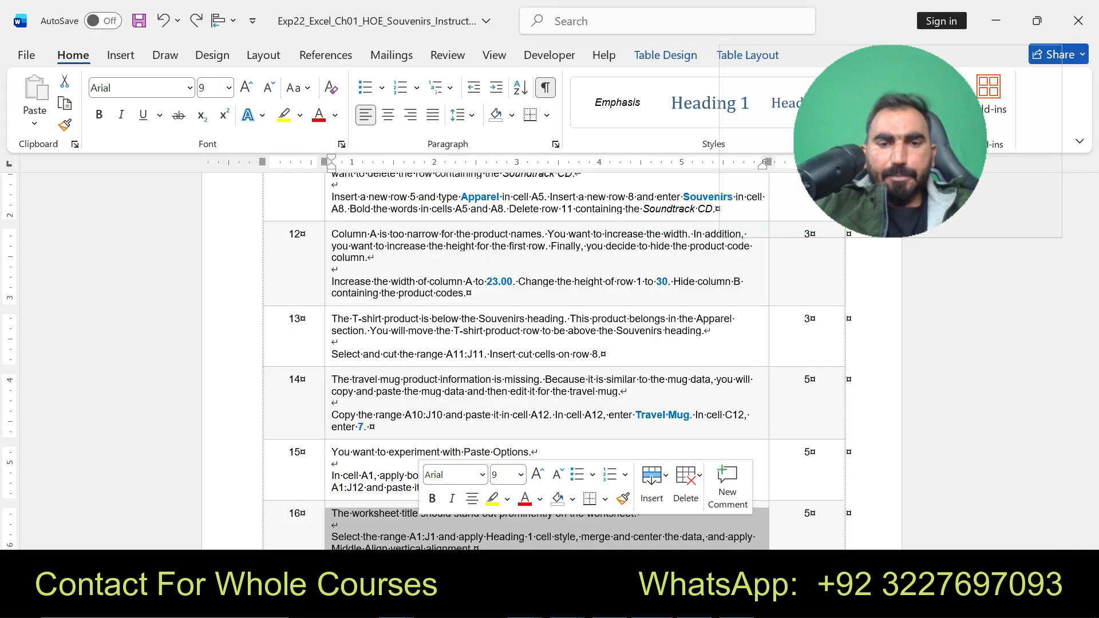
click(492, 498)
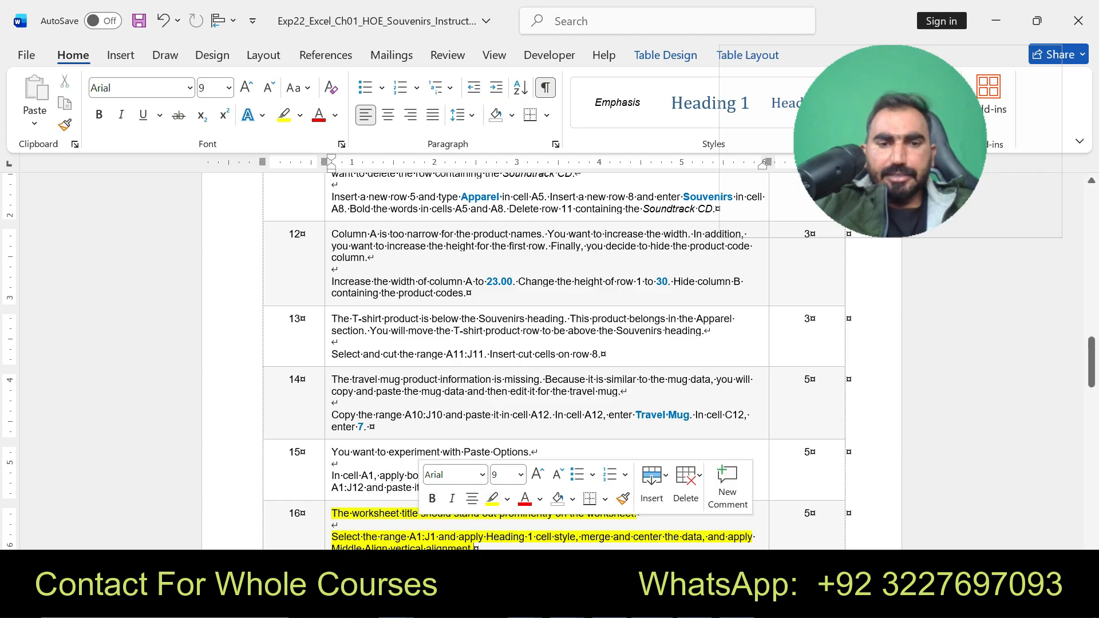
Step: Copy the range reference A1:J1 from step 16 and use it to select that range in the Excel workbook
drag(408, 537, 438, 537)
key(ctrl+c)
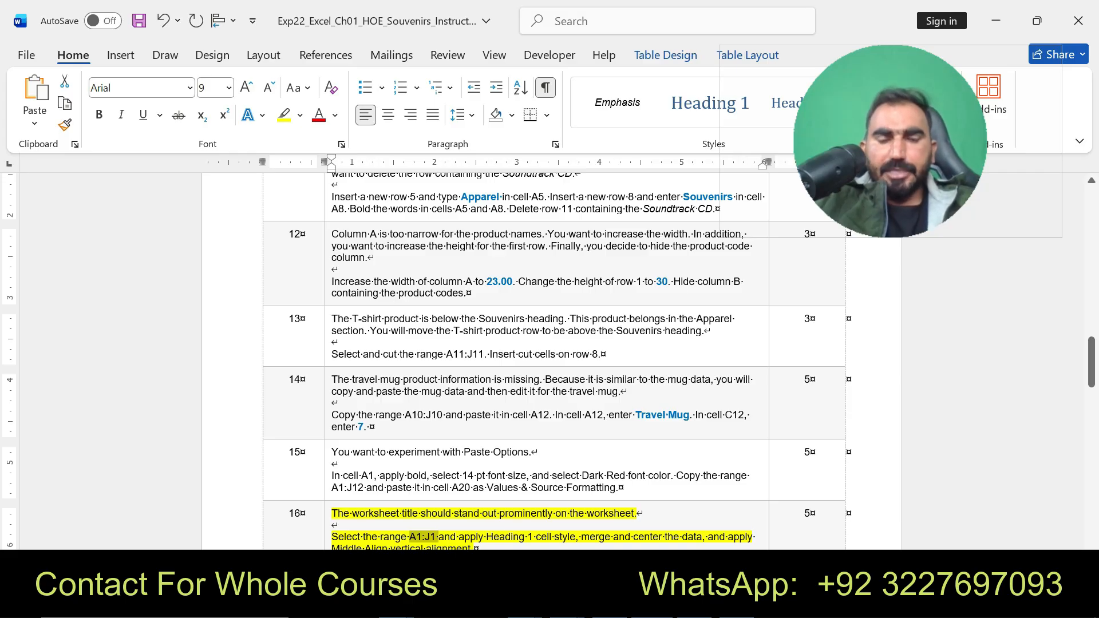
key(alt+Tab)
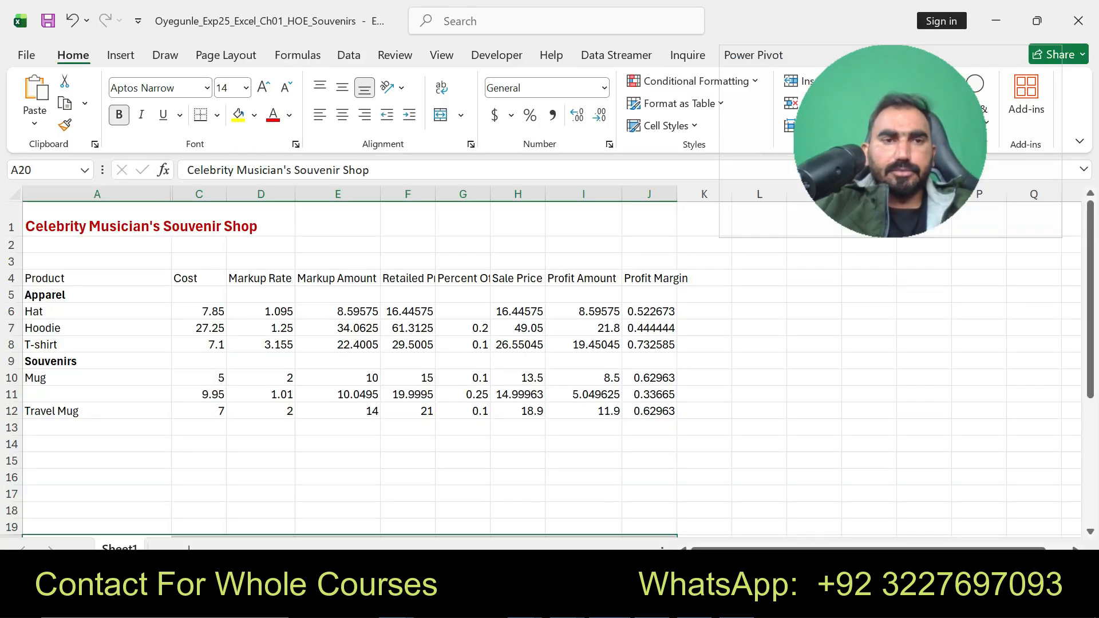
click(43, 170)
key(BackSpace)
key(ctrl+v)
key(Return)
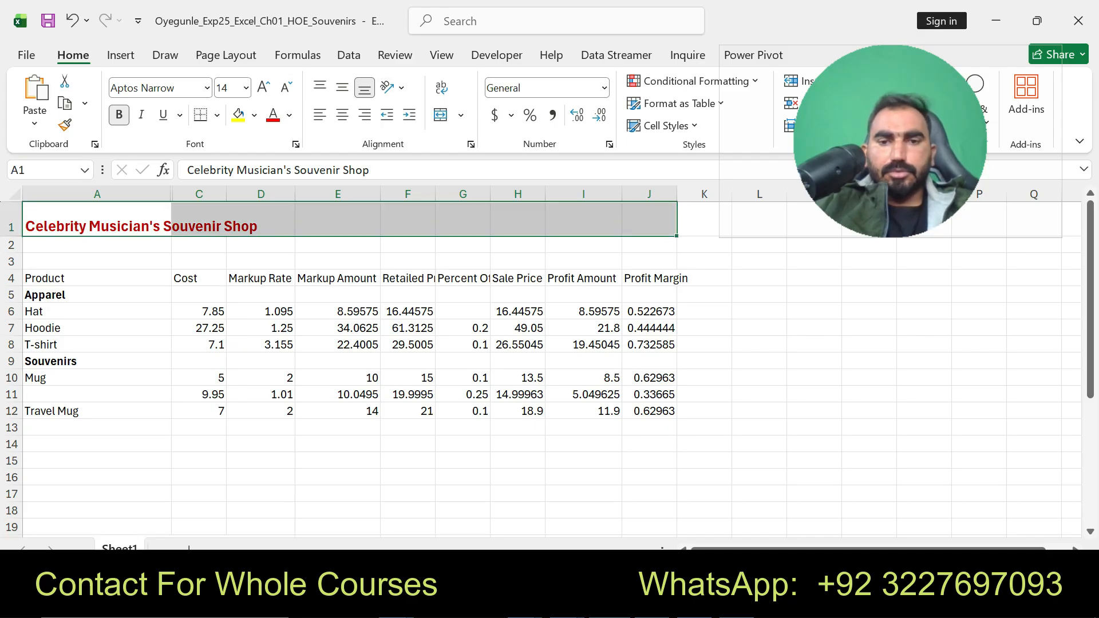
Step: Apply the Heading 1 cell style to the title range A1:J1
key(alt+Tab)
key(alt+Tab)
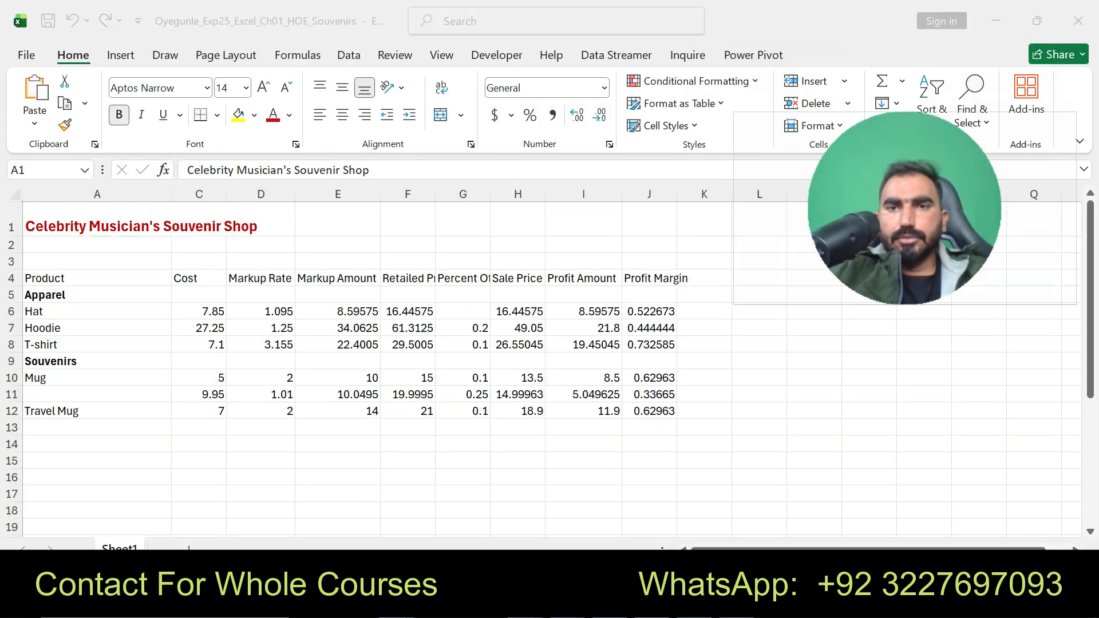
drag(905, 208, 906, 225)
click(664, 125)
click(664, 126)
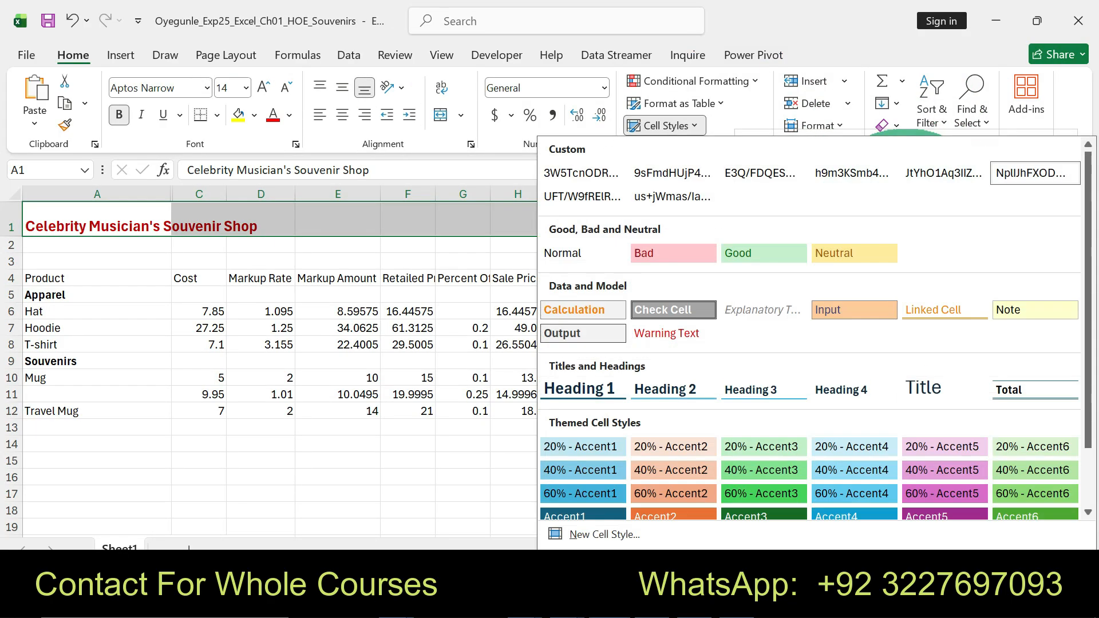
click(572, 391)
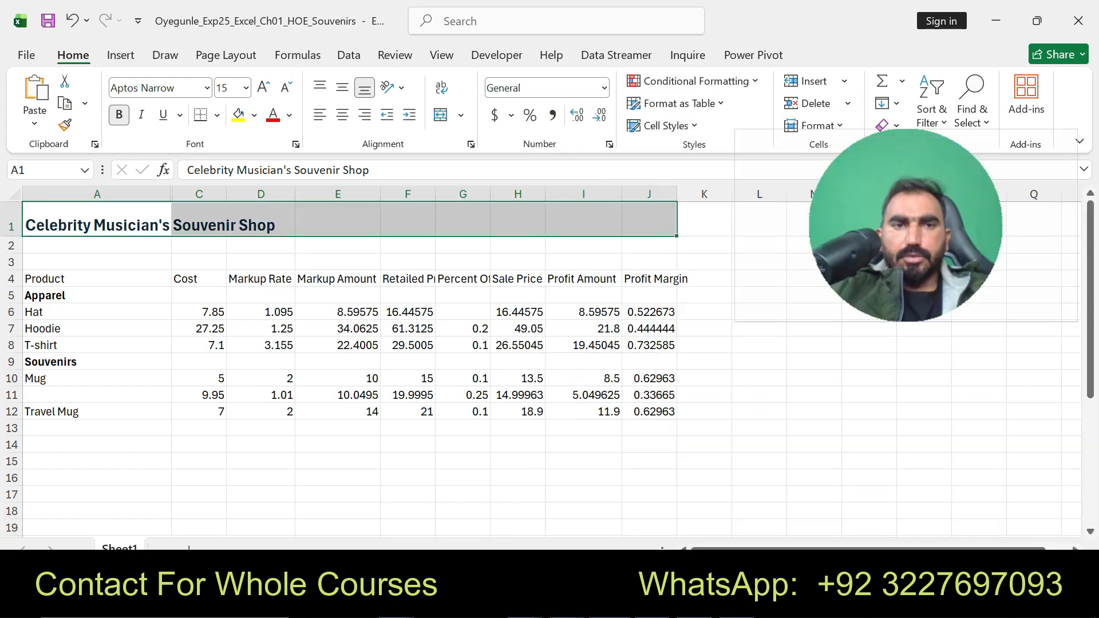
Step: Merge and center the title across A1:J1 and give it Middle Align vertical alignment, as step 16 asks
click(441, 115)
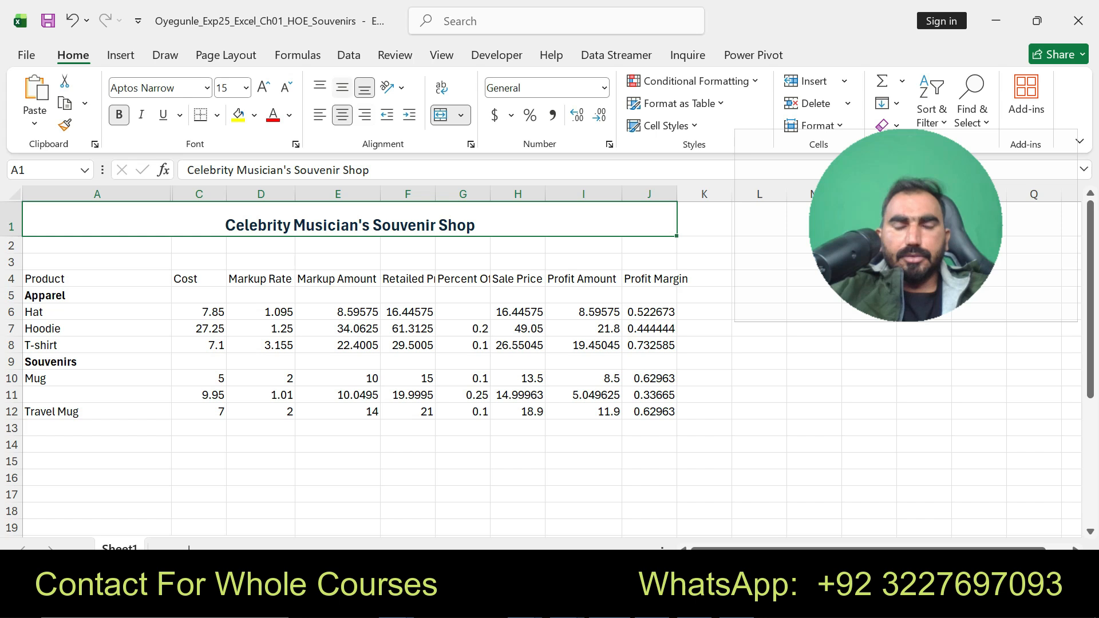
key(alt+Tab)
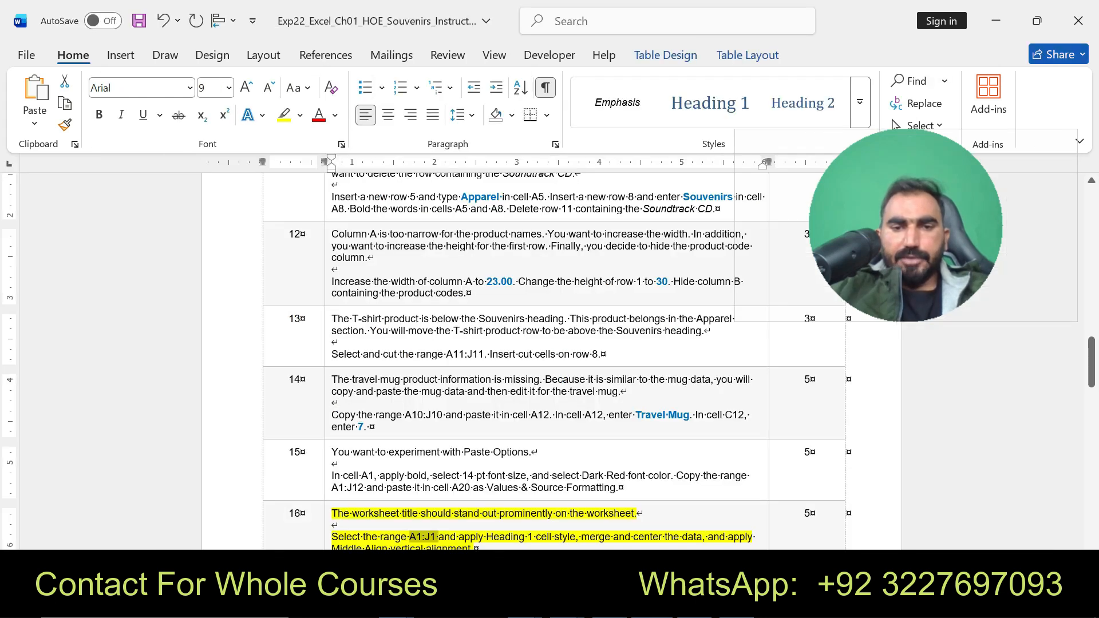
key(alt+Tab)
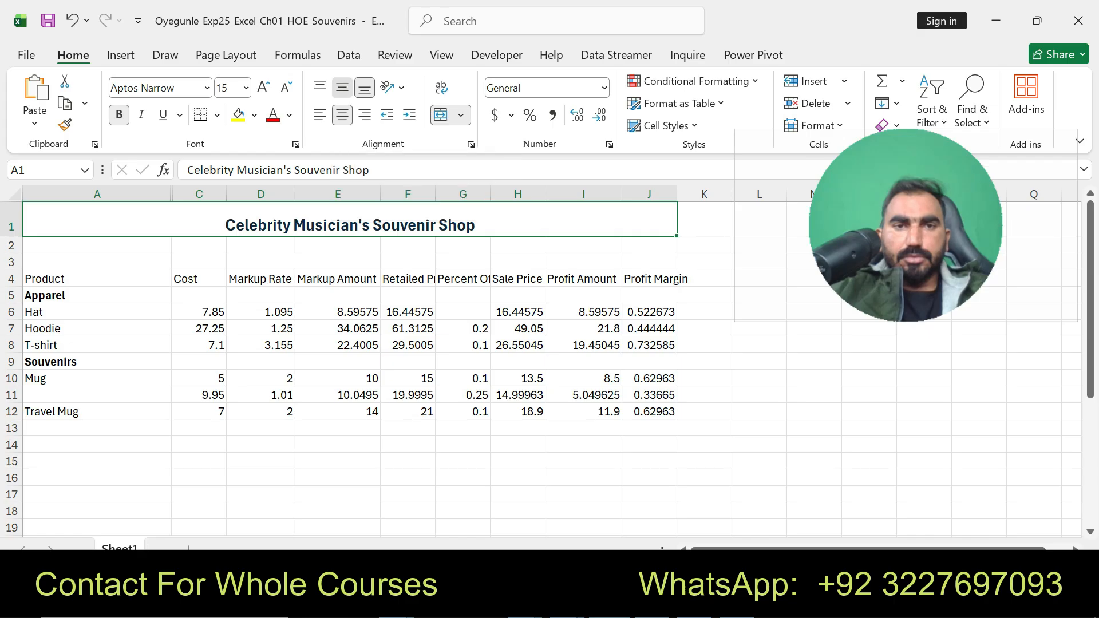
click(342, 88)
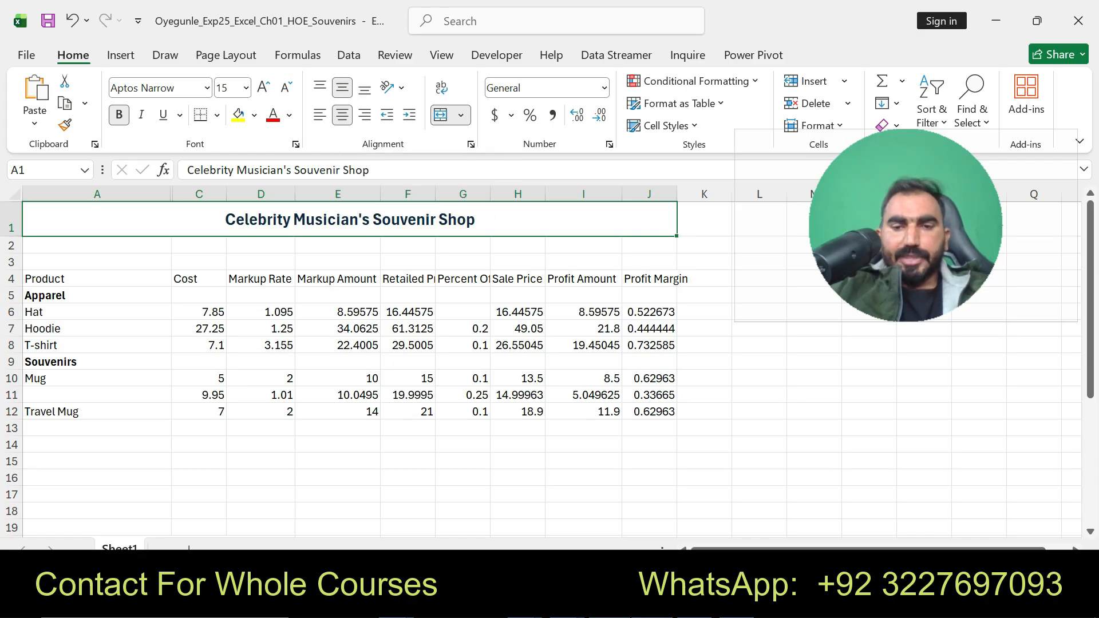
Step: Switch to the Word instructions and highlight the text of step 17 in yellow
key(alt+Tab)
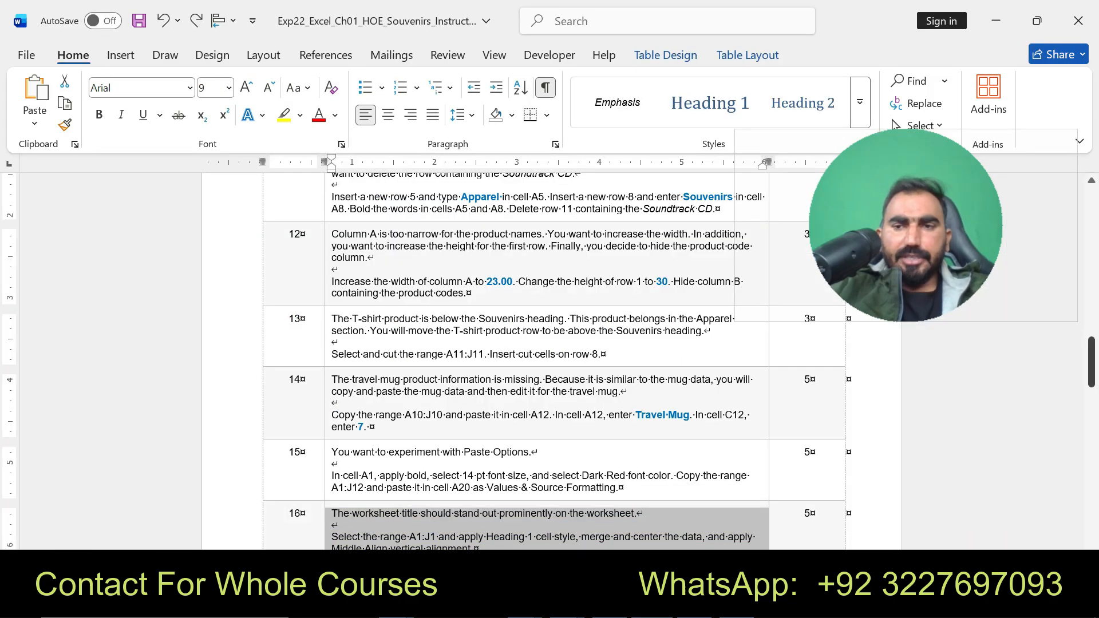
scroll(550, 355, down, 5)
mouse_move(331, 259)
mouse_down()
mouse_move(331, 294)
mouse_move(725, 294)
mouse_up()
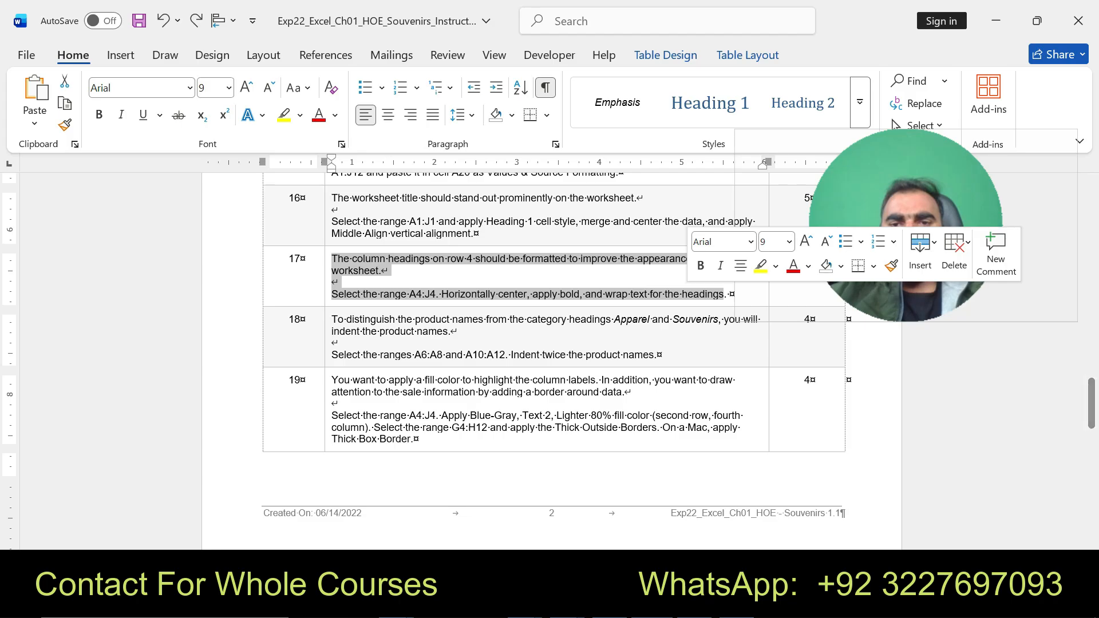
click(761, 266)
Step: Copy the range reference A4:J4 from step 17 and use it to select that range in the Excel workbook
drag(409, 294, 436, 295)
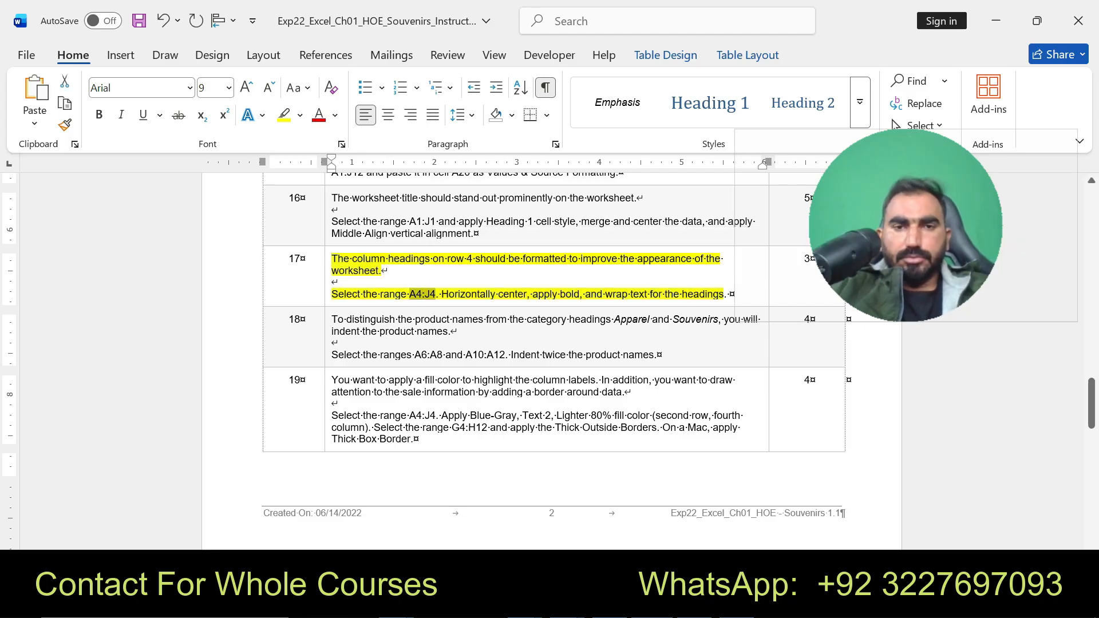
key(alt+Tab)
click(43, 170)
key(BackSpace)
key(ctrl+v)
key(Return)
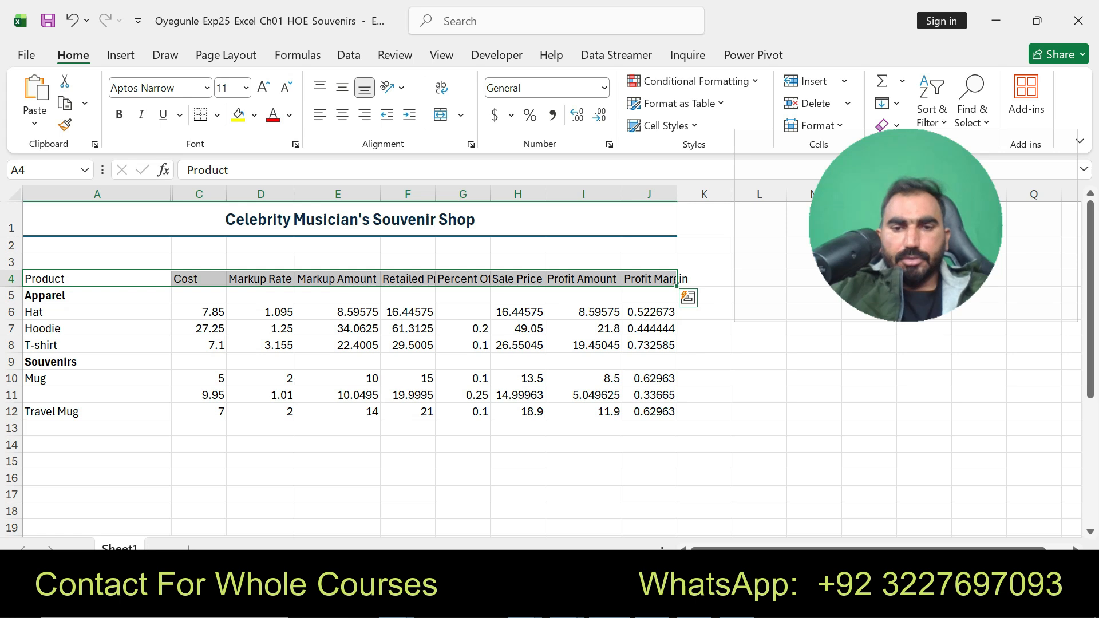
Step: Recheck step 17 in Word, then horizontally center, bold and wrap the column headings in A4:J4 in Excel
key(alt+Tab)
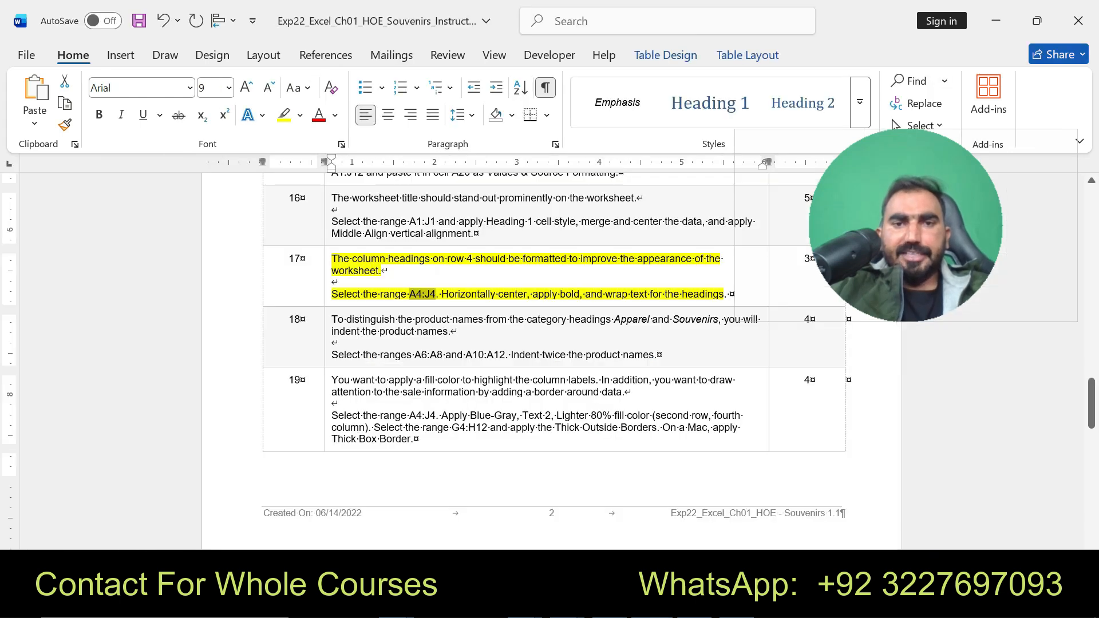
key(alt+Tab)
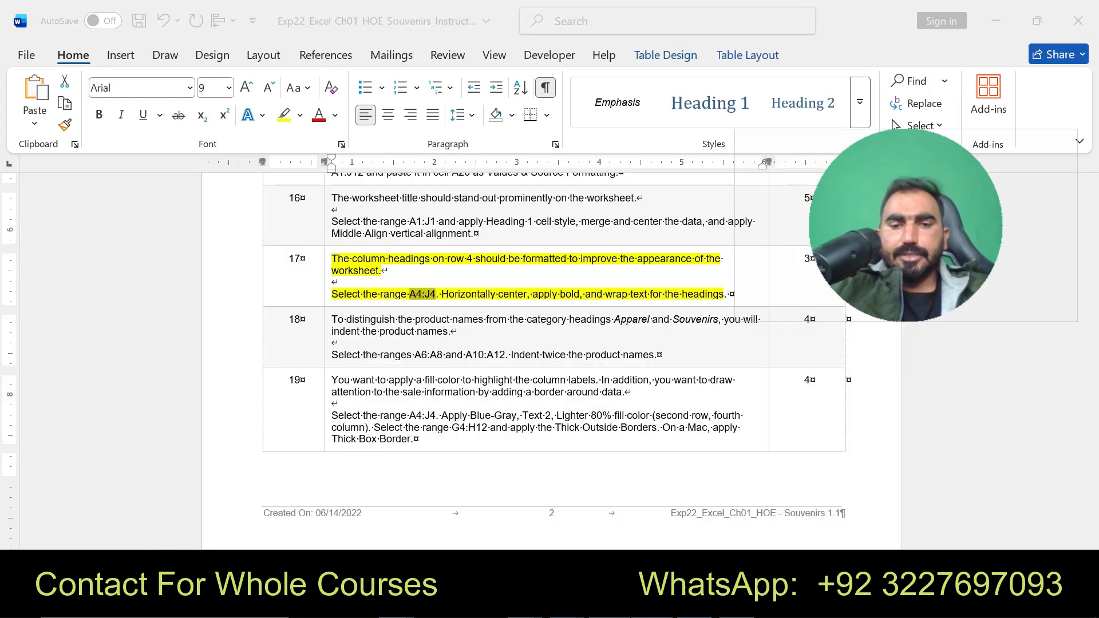
click(342, 115)
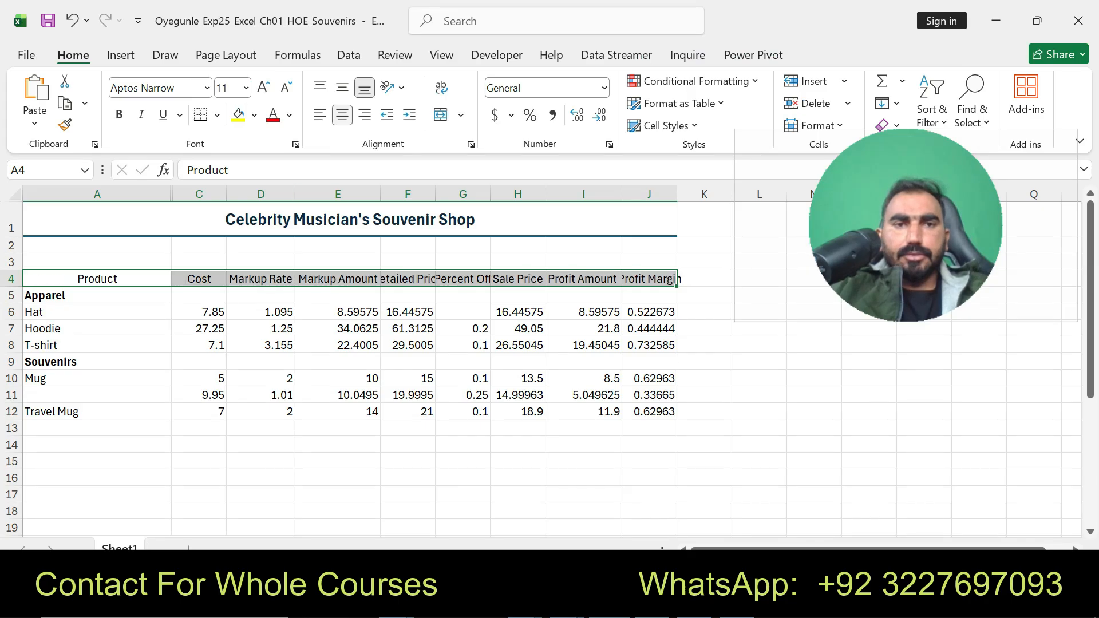
click(119, 115)
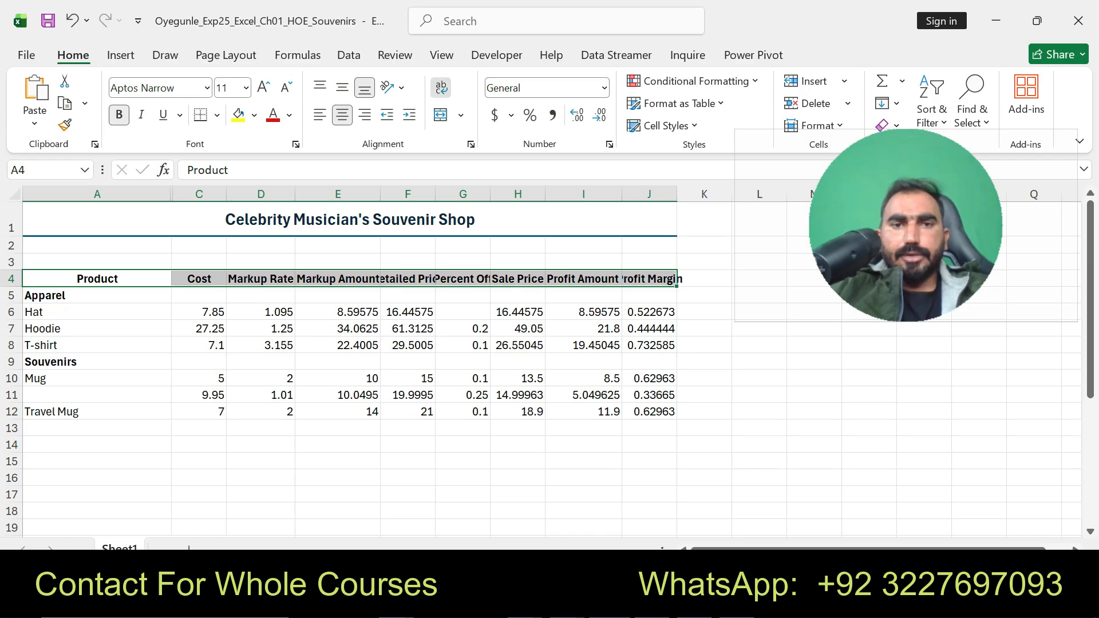
click(441, 88)
Step: Switch to the Word instructions, clear the highlight from step 17 and highlight the text of step 18 in yellow
key(alt+Tab)
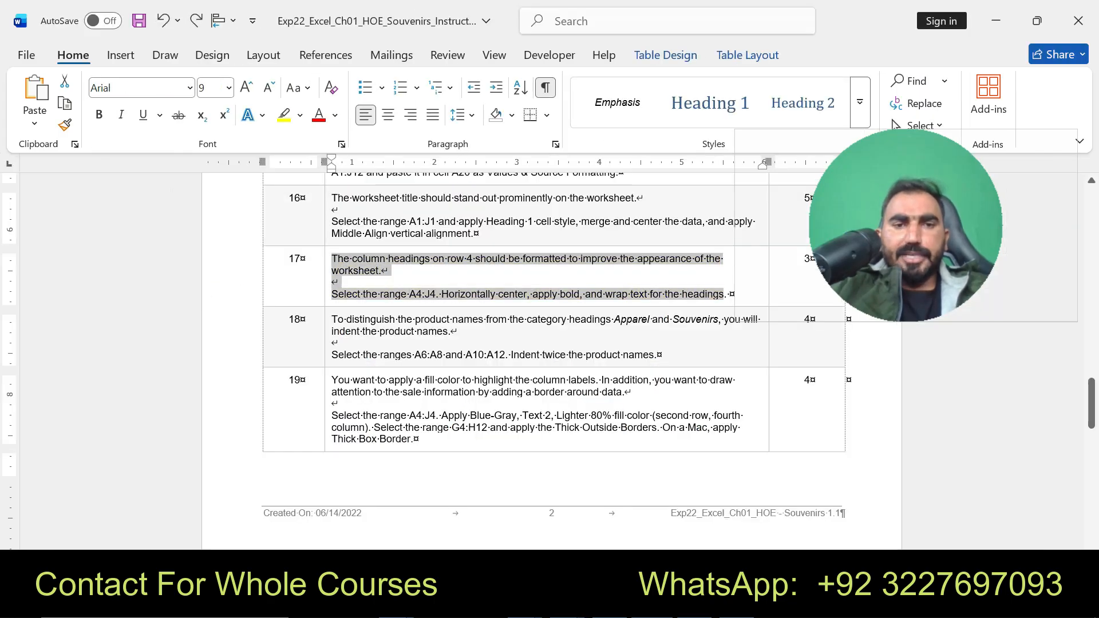
drag(332, 320, 659, 355)
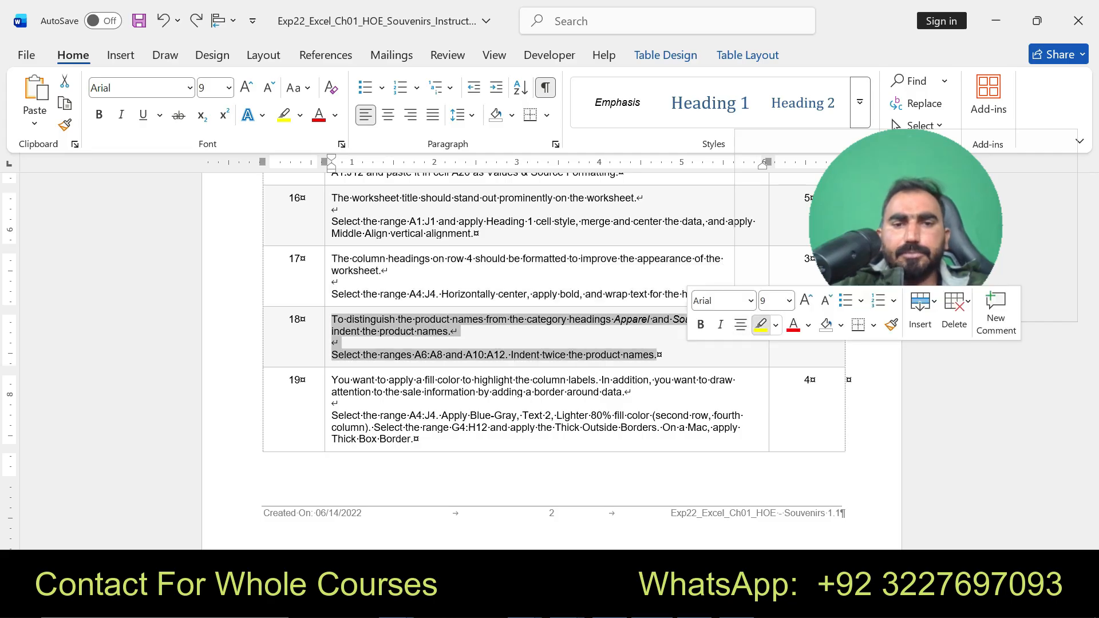
click(761, 325)
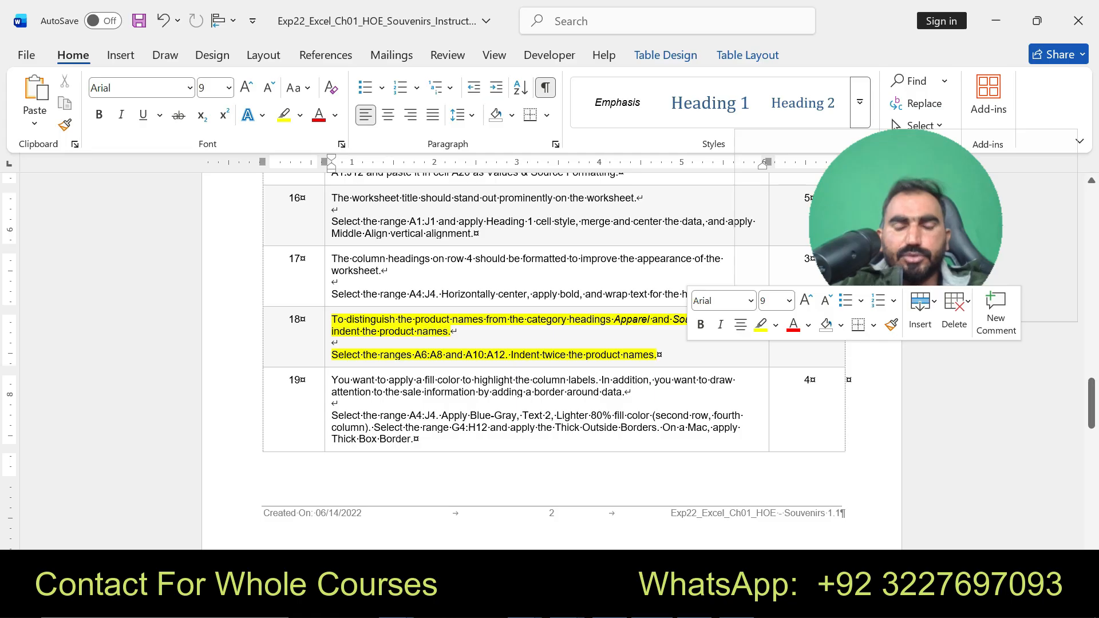
Step: Return to Excel and indent the product names in A6:A8 and A10:A12, as step 18 asks
key(alt+Tab)
drag(97, 328, 98, 362)
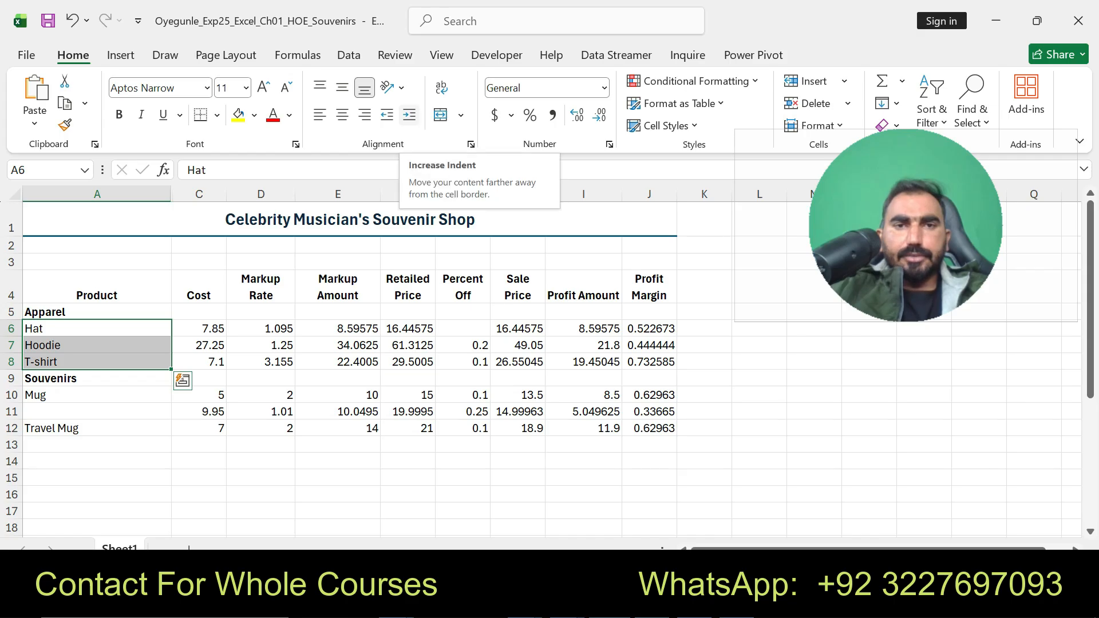
click(409, 115)
drag(97, 395, 97, 429)
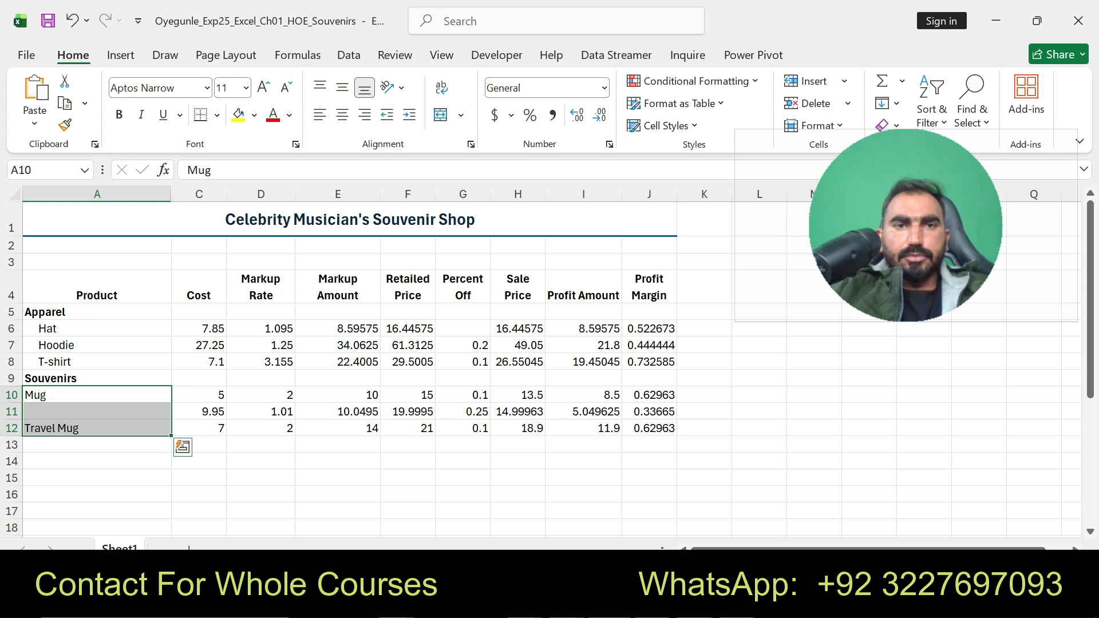
click(409, 114)
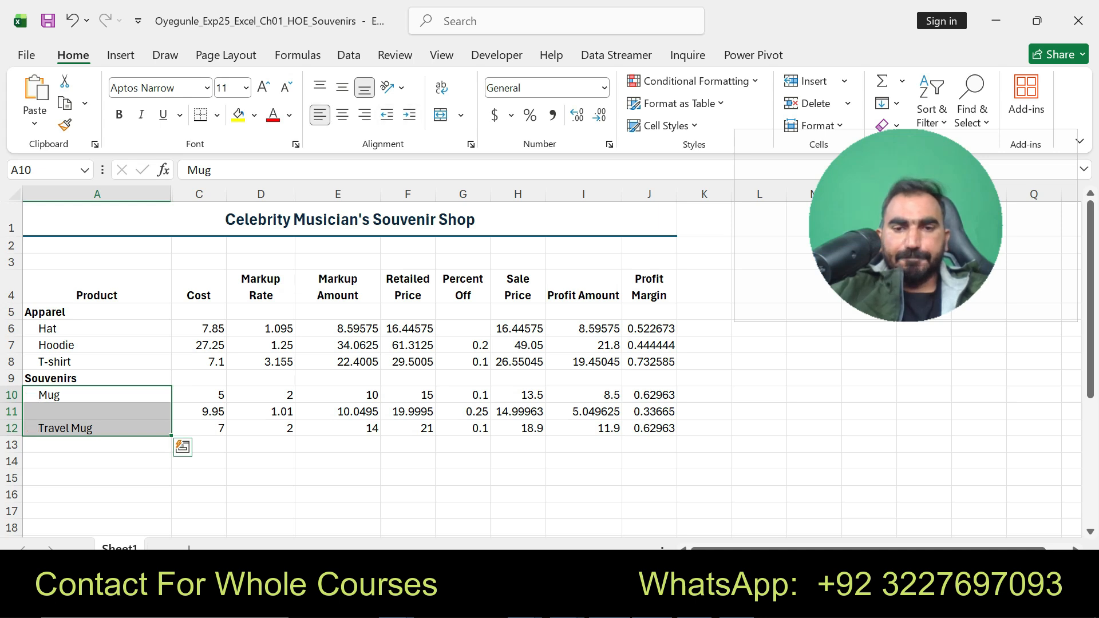
Step: Switch to the Word instructions, clear the highlight from step 18 and highlight the action paragraph of step 19 in yellow
key(alt+Tab)
key(ctrl+z)
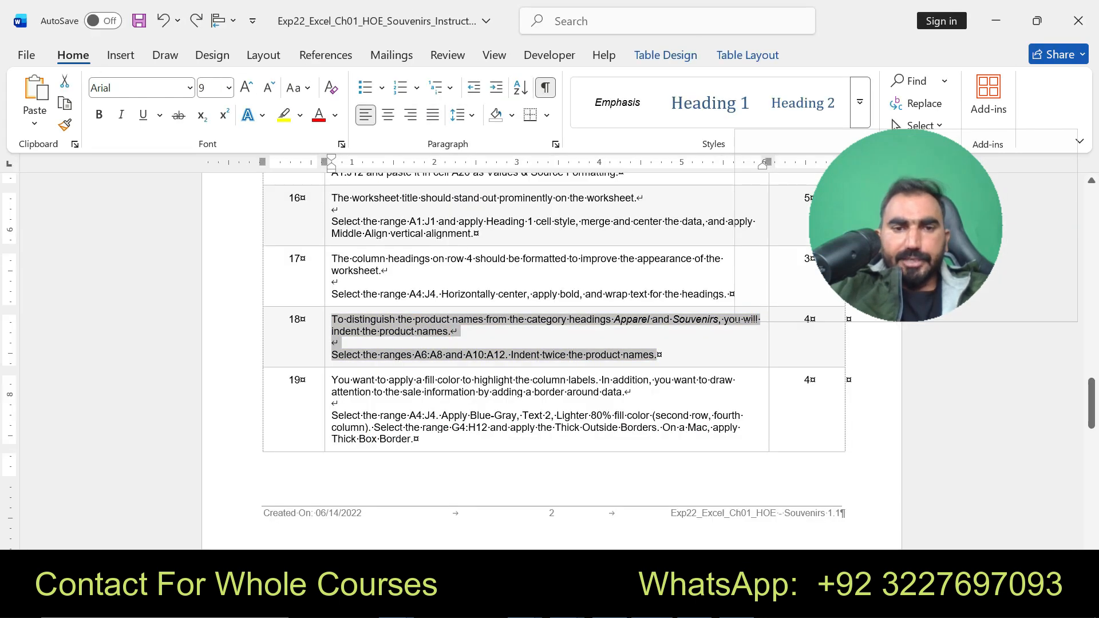
drag(332, 416, 410, 440)
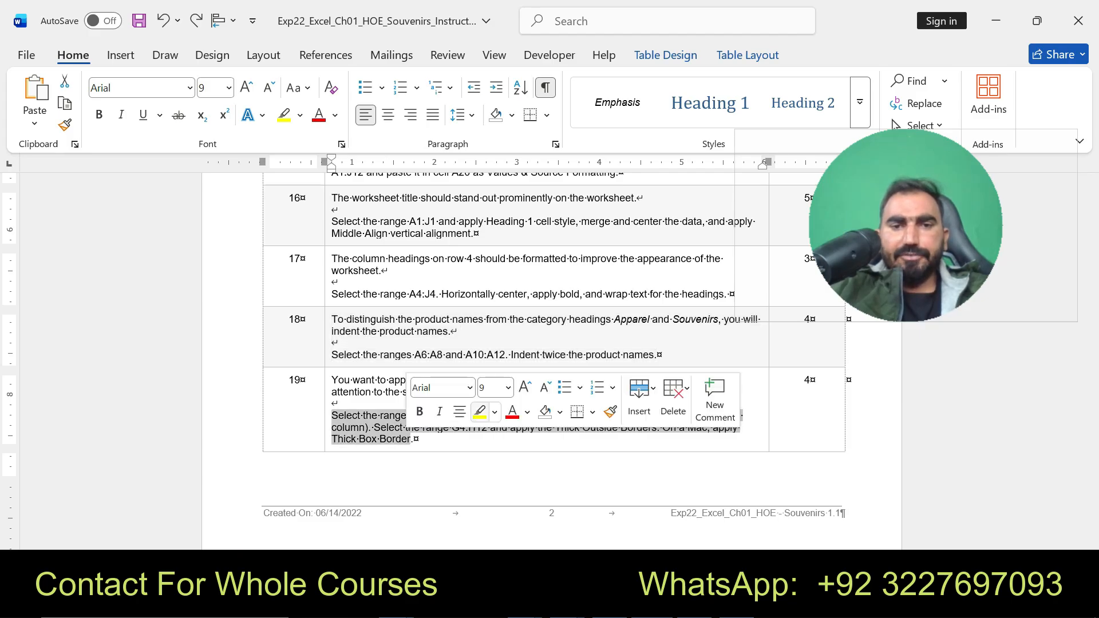
click(481, 411)
Step: Copy the range reference A4:J4 from step 19 and use it to select that range in the Excel workbook
drag(410, 415, 436, 416)
key(ctrl+c)
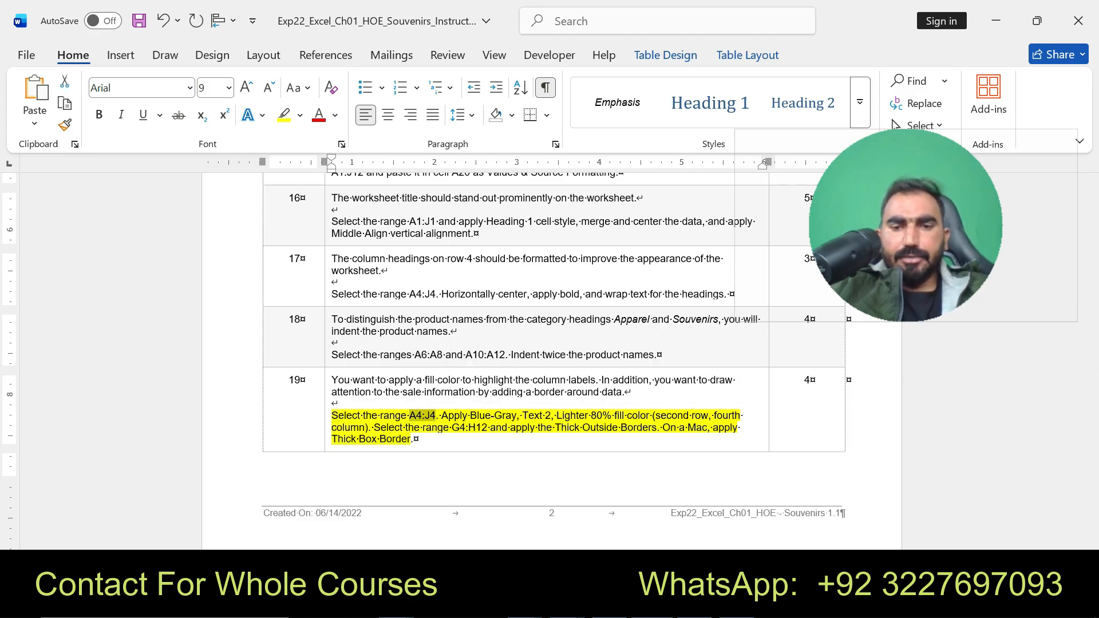
key(alt+Tab)
click(46, 170)
key(BackSpace)
key(ctrl+v)
key(Return)
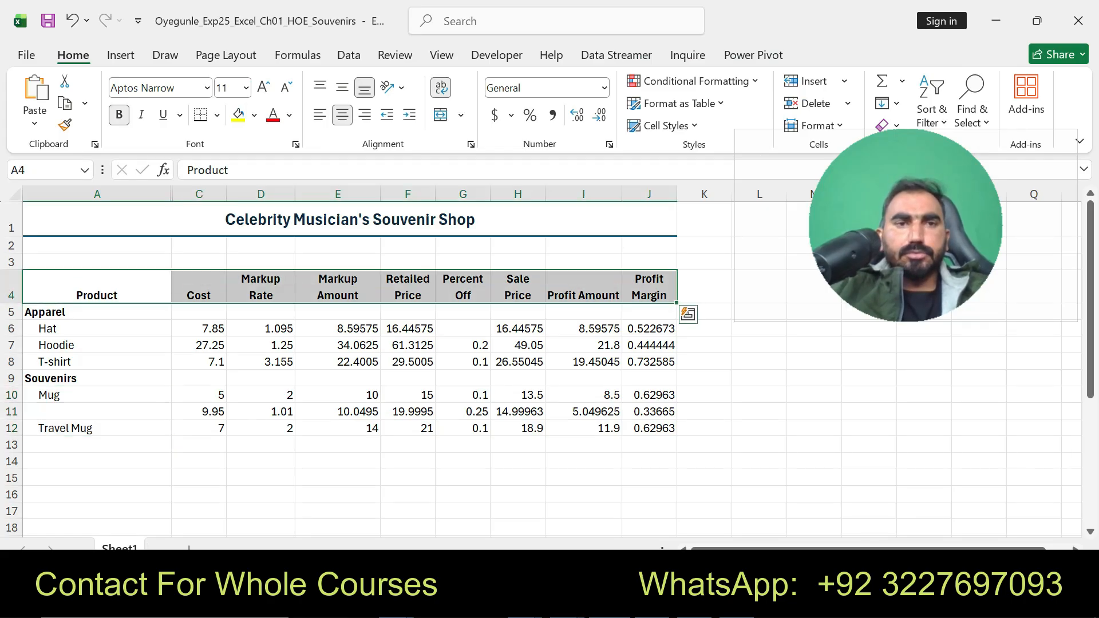
click(254, 115)
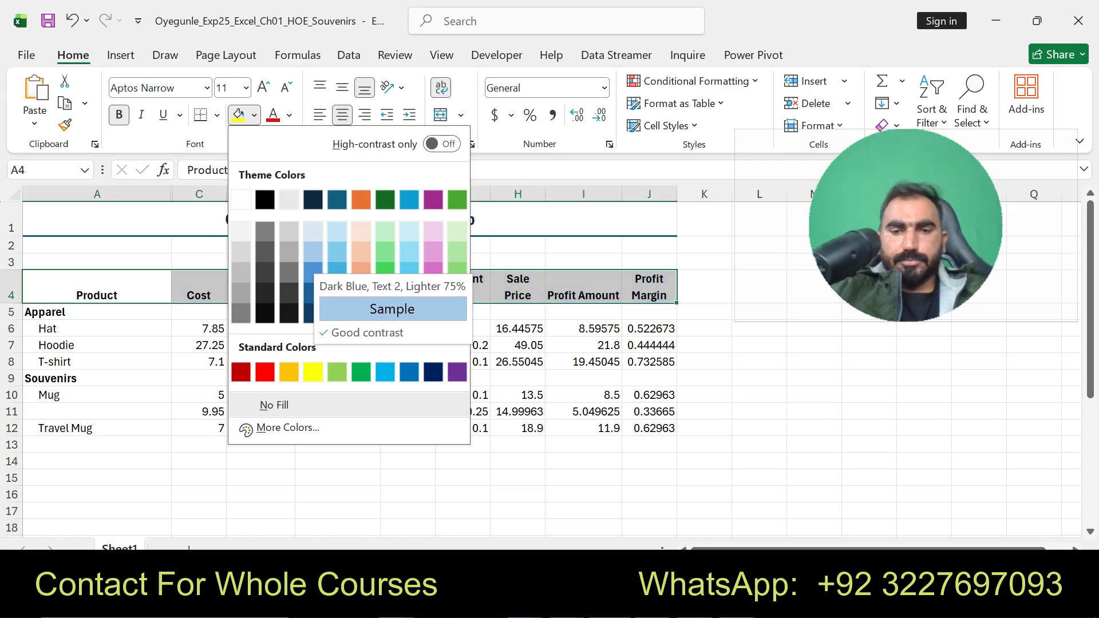
key(alt+Tab)
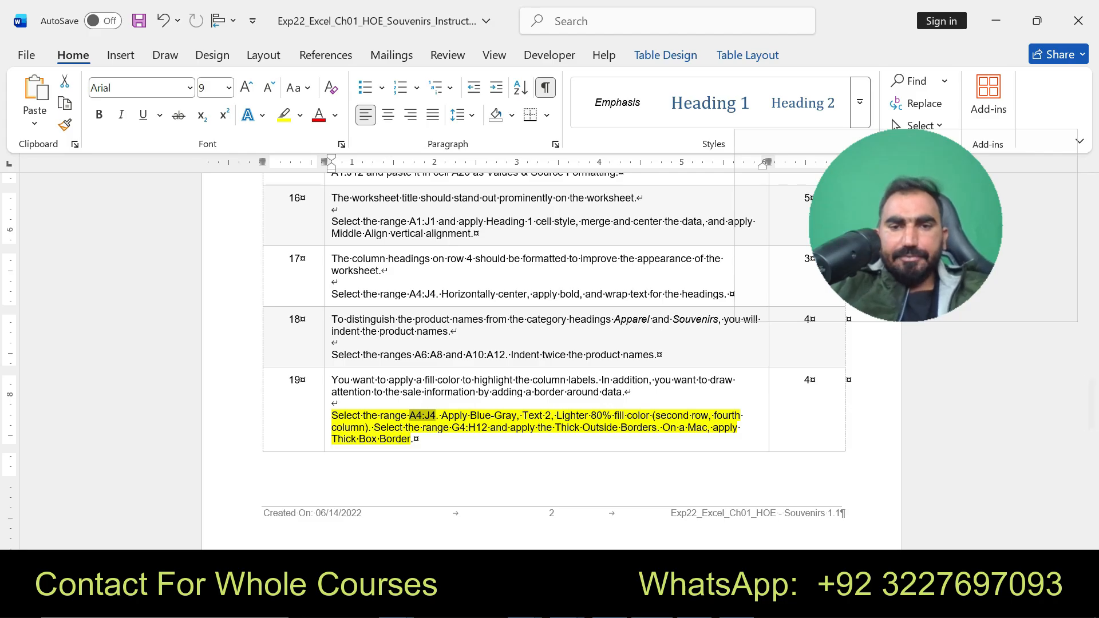
key(alt+Tab)
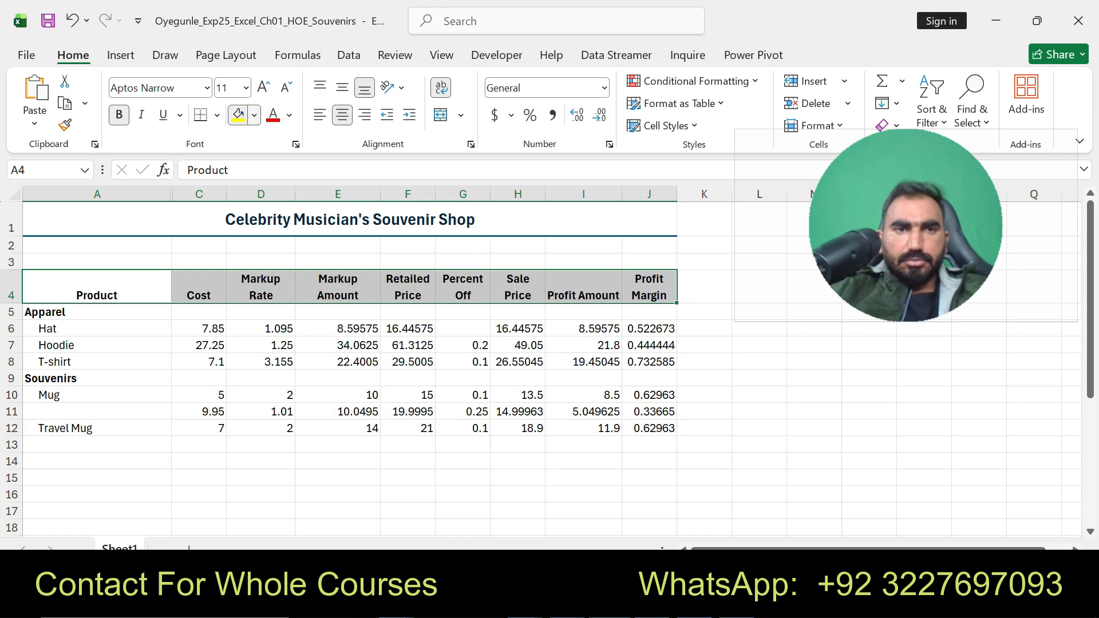
click(254, 115)
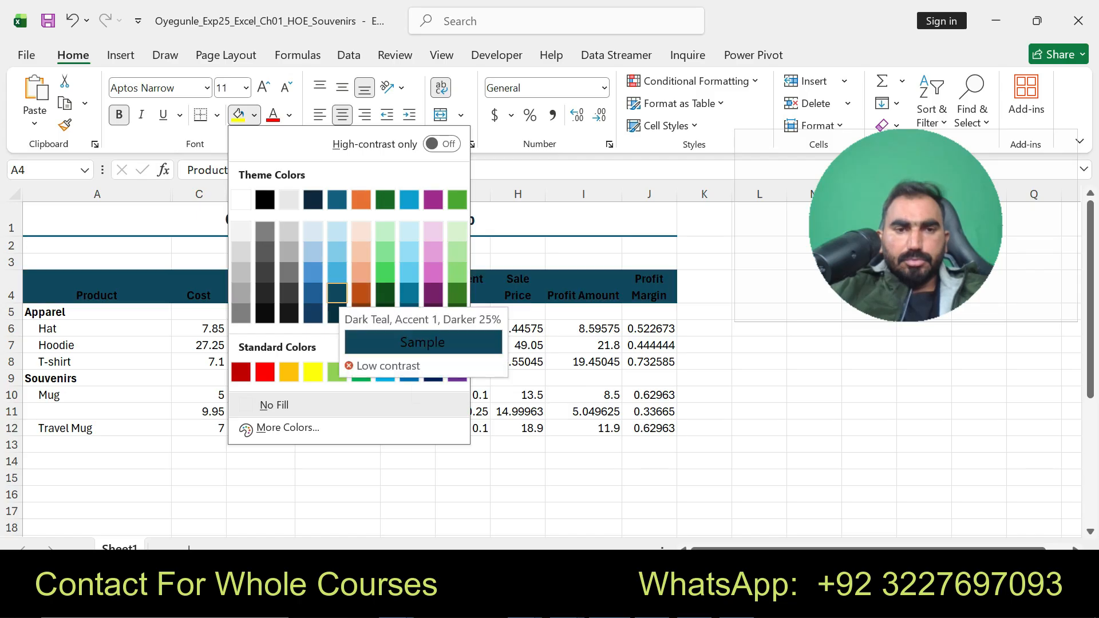
click(288, 428)
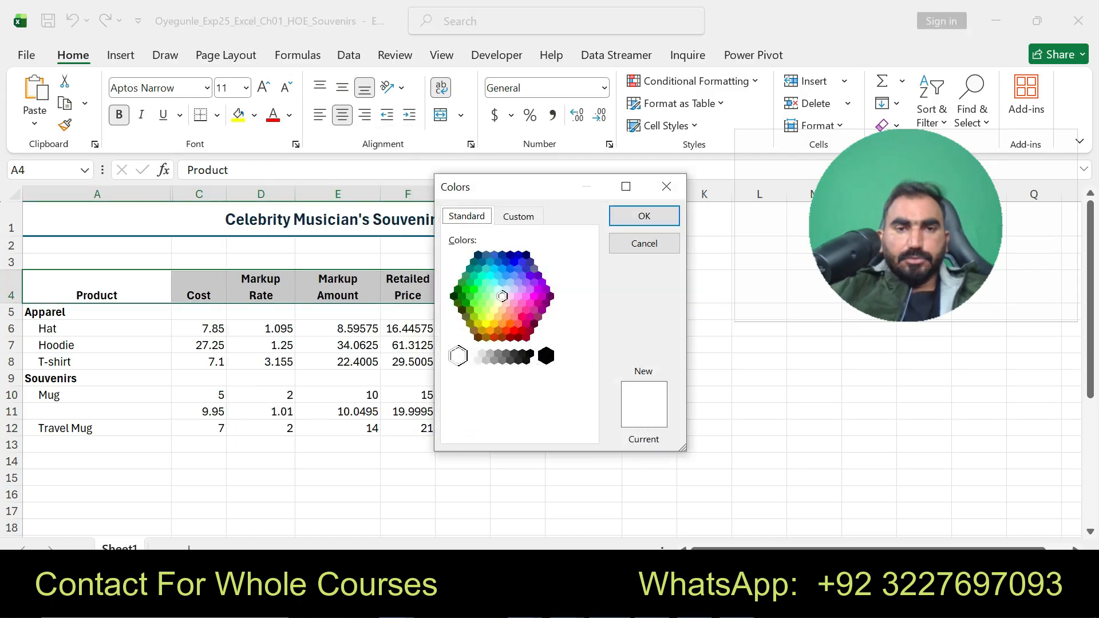
click(518, 216)
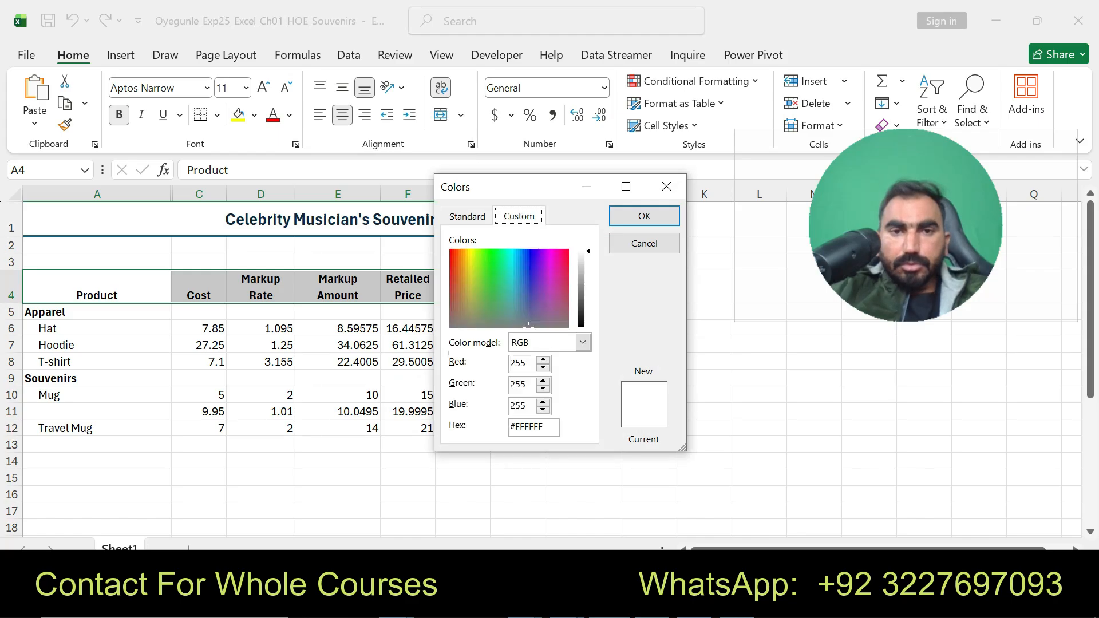
click(667, 186)
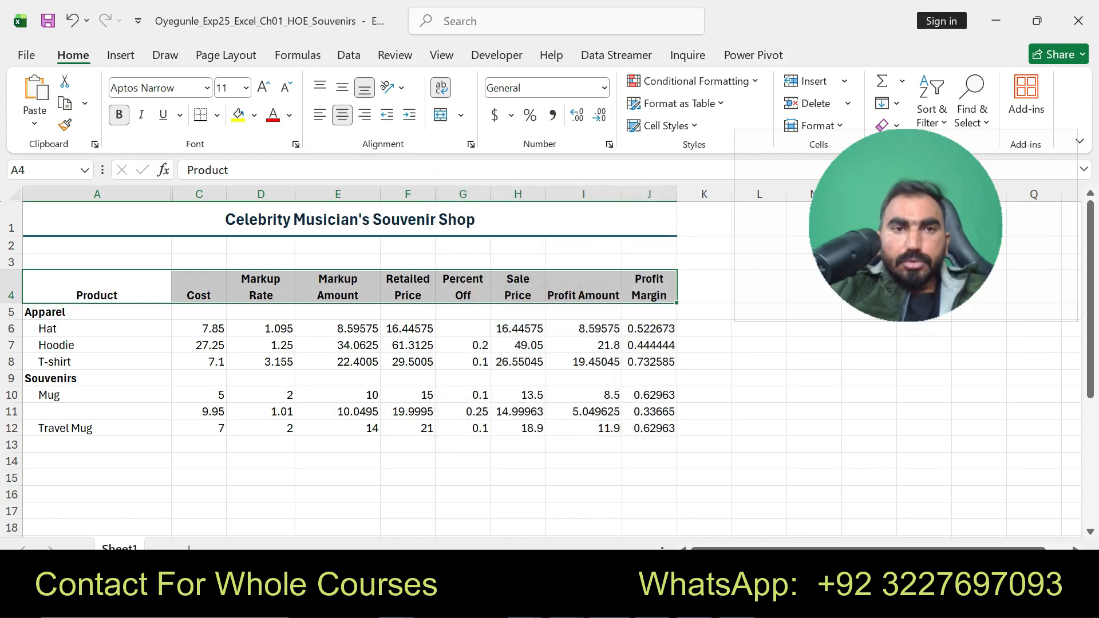
Step: Fill the column headings in A4:J4 with the lightest tint of the Dark Blue, Text 2 theme color
click(254, 116)
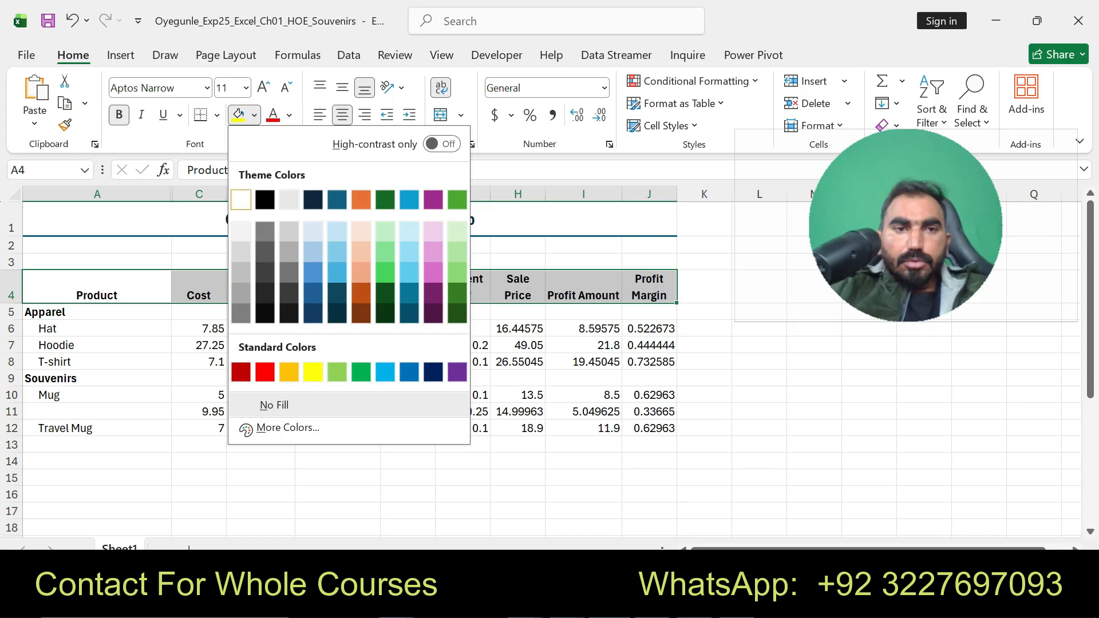
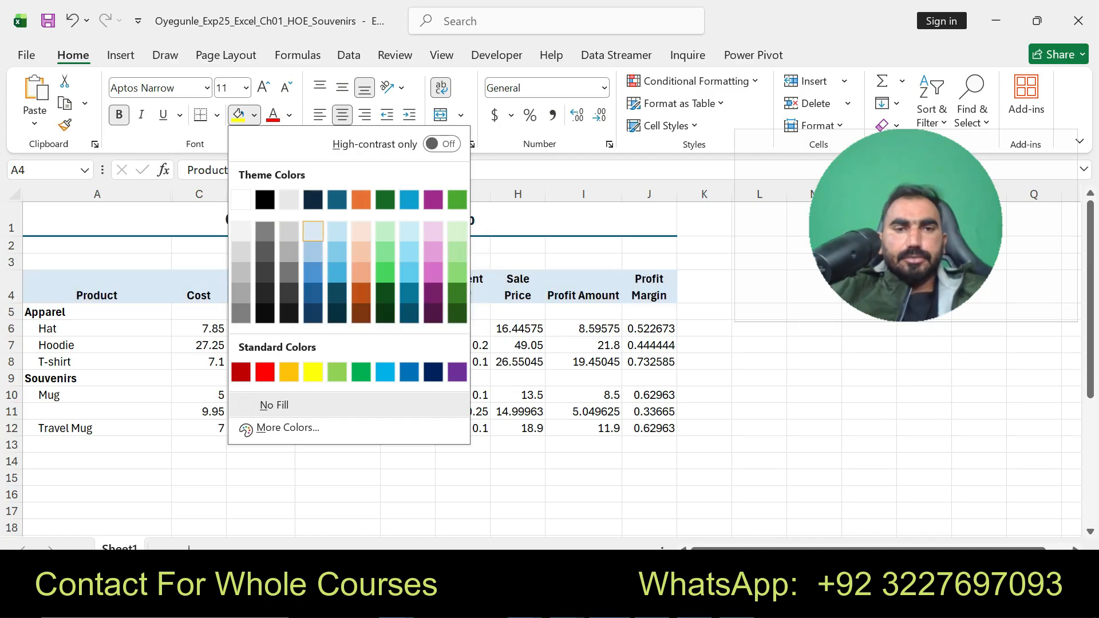
click(313, 231)
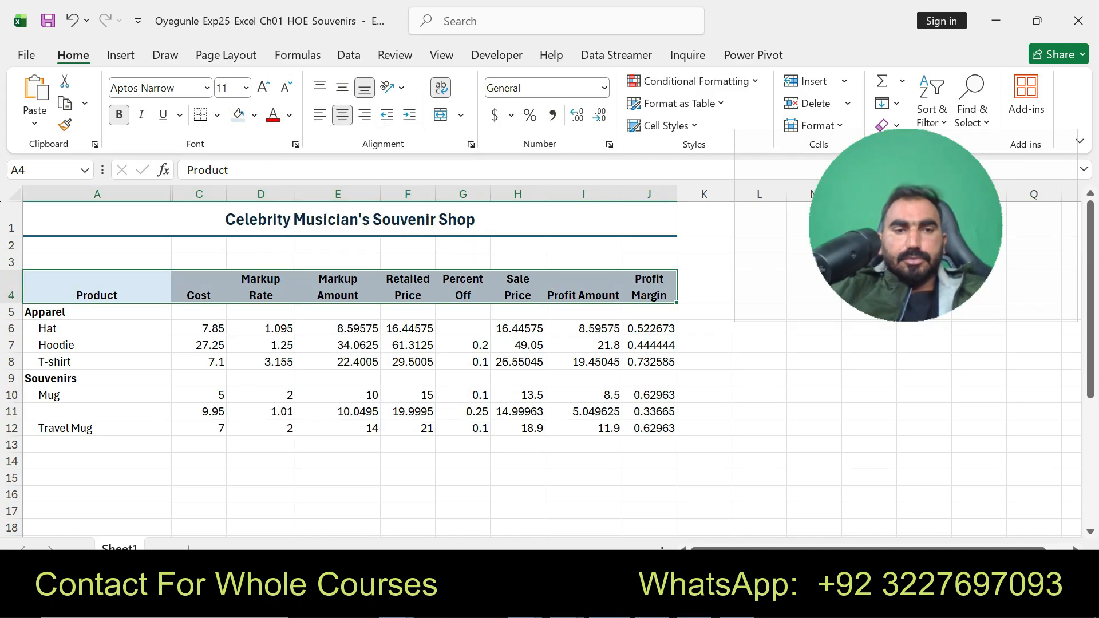
Step: Switch to the Word instructions, clear the highlight from step 19 and copy its range reference G4:H12
key(alt+Tab)
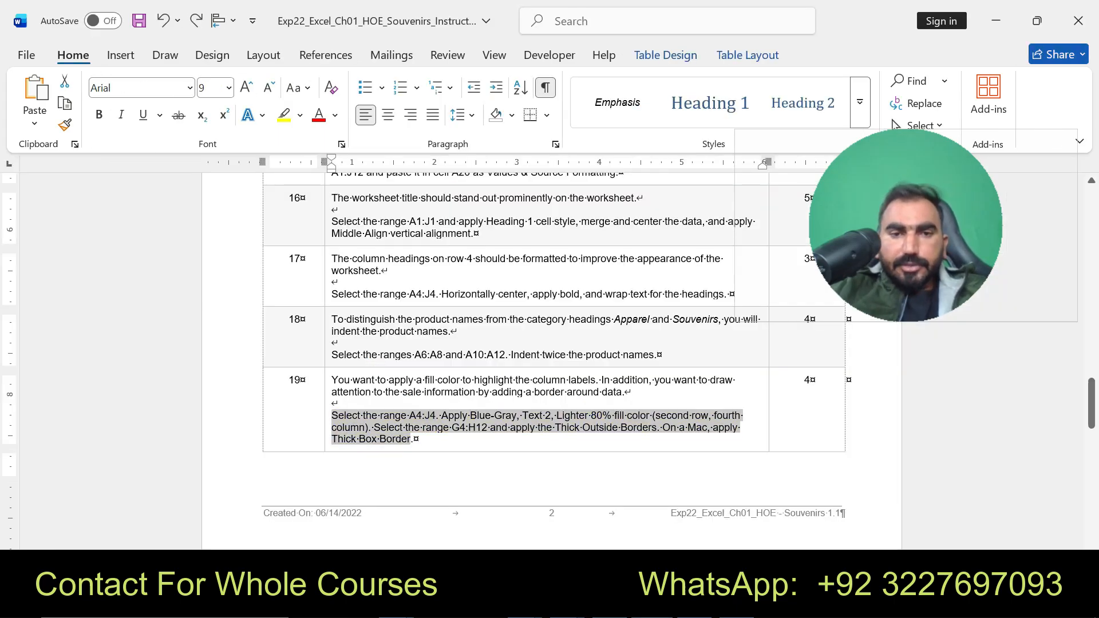
click(452, 428)
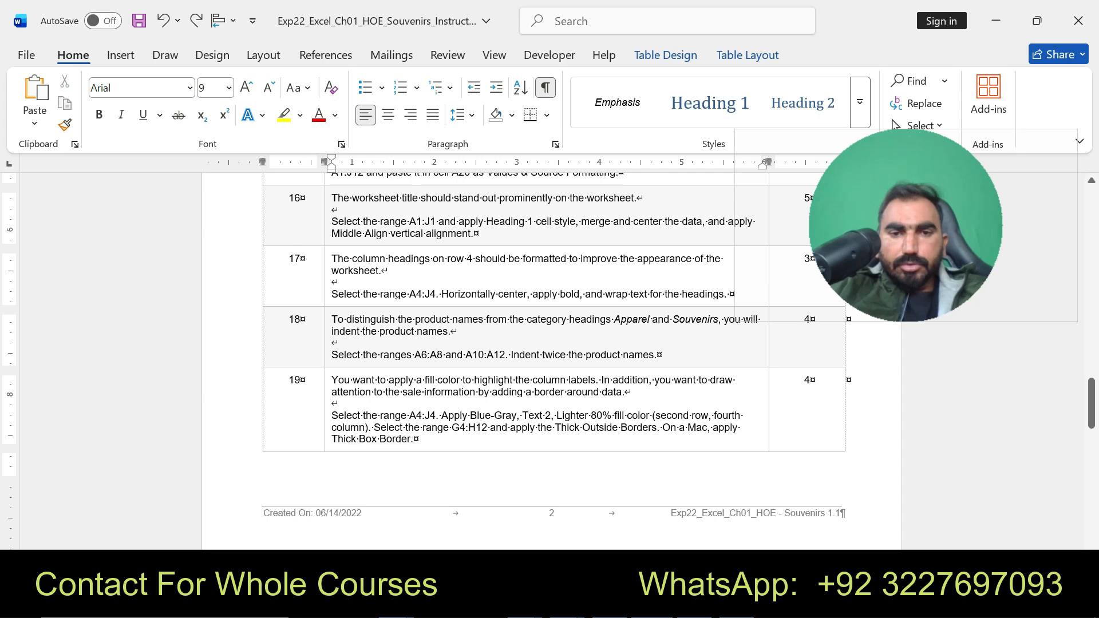
drag(452, 427, 490, 427)
key(ctrl+c)
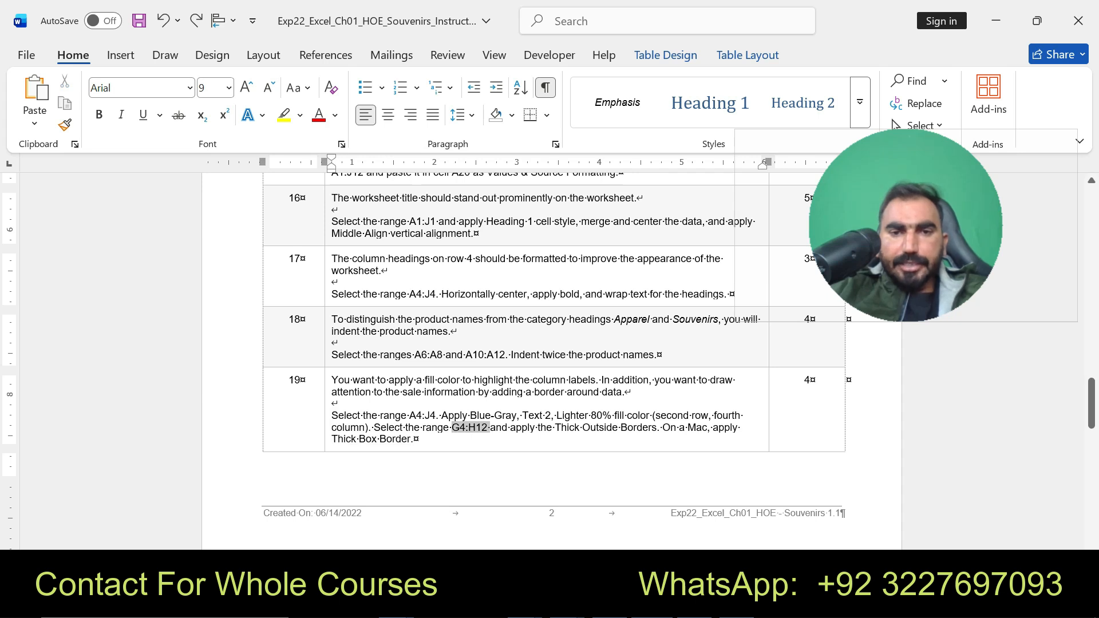
Step: Select the range G4:H12 in the Excel workbook using the copied reference and apply Thick Outside Borders
key(alt+Tab)
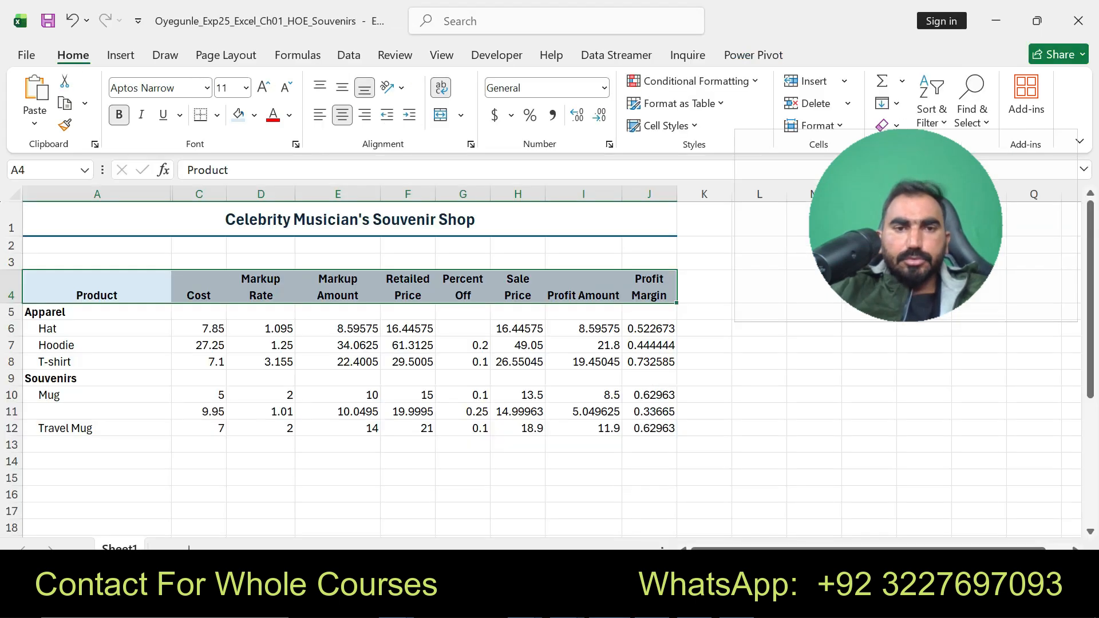
click(46, 170)
key(BackSpace)
key(ctrl+v)
key(Return)
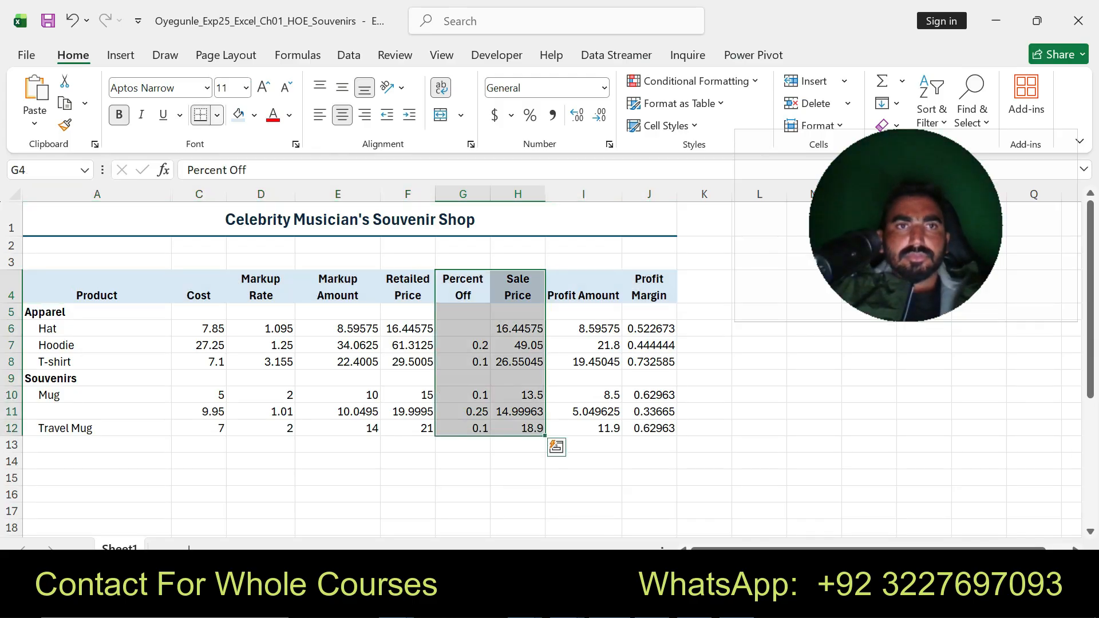
click(217, 115)
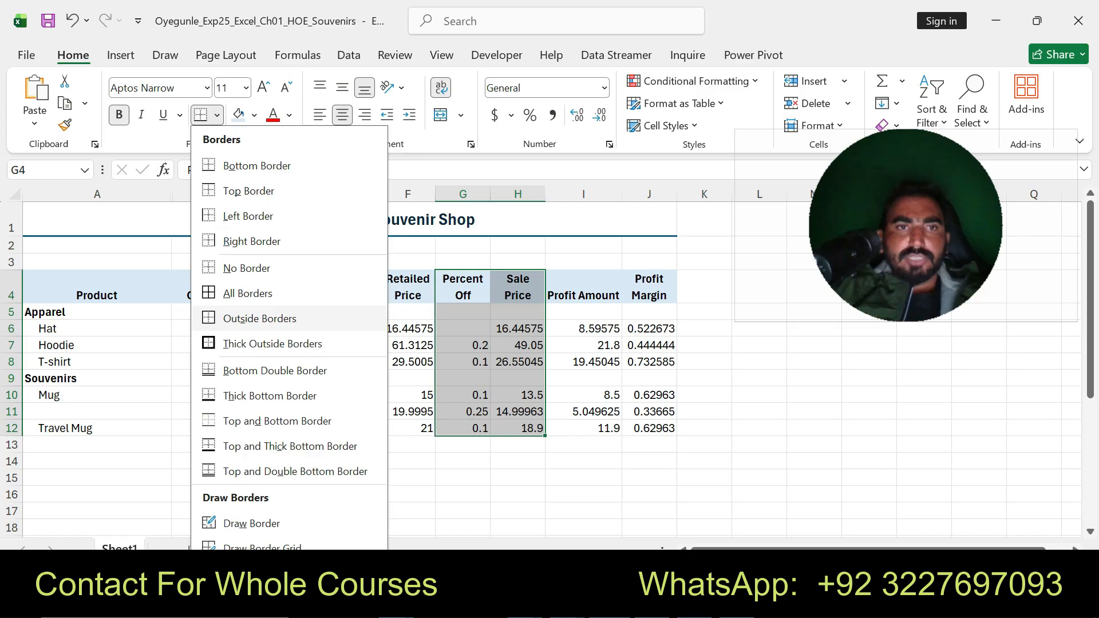
click(273, 343)
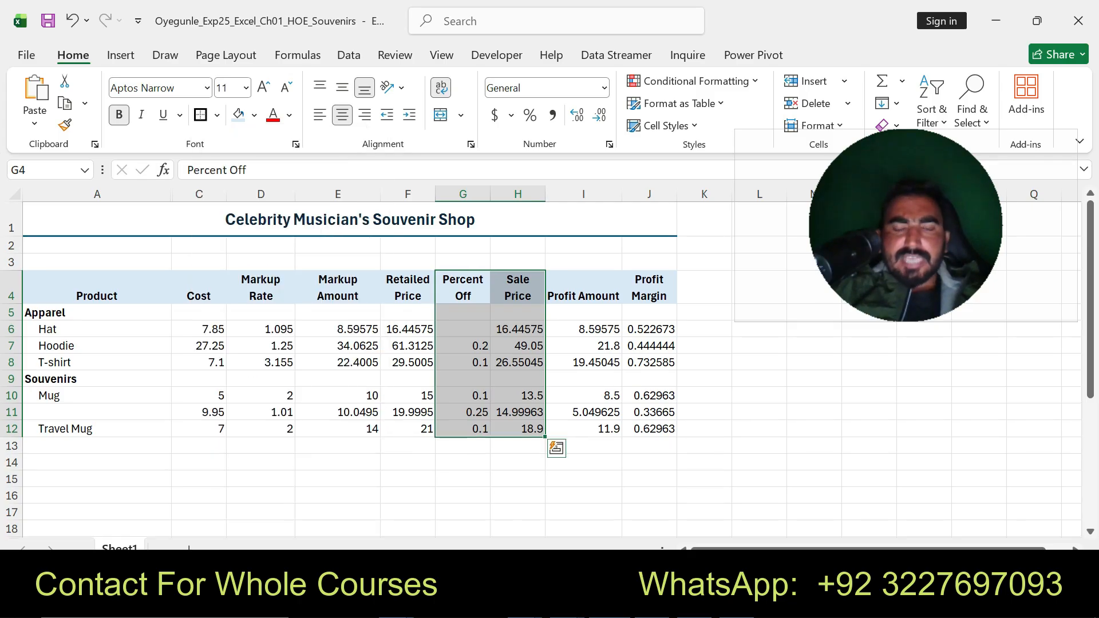
Step: Switch to the Word instructions, highlight the instruction for step 20 in yellow and copy its range reference C6:C12
key(alt+Tab)
scroll(549, 355, up, 10)
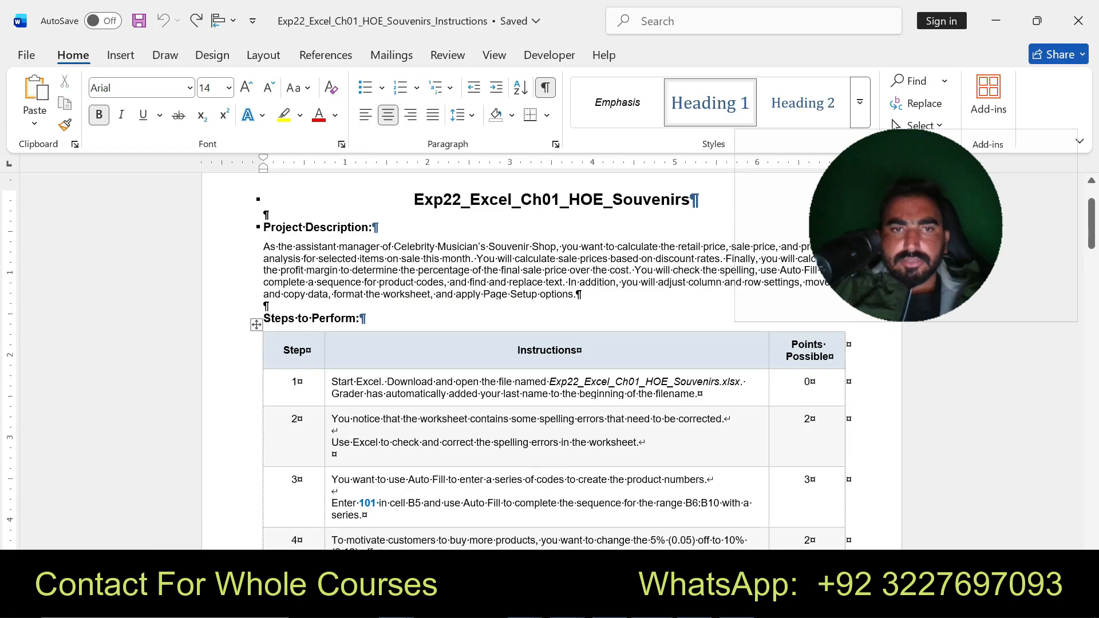
drag(1091, 223, 1091, 466)
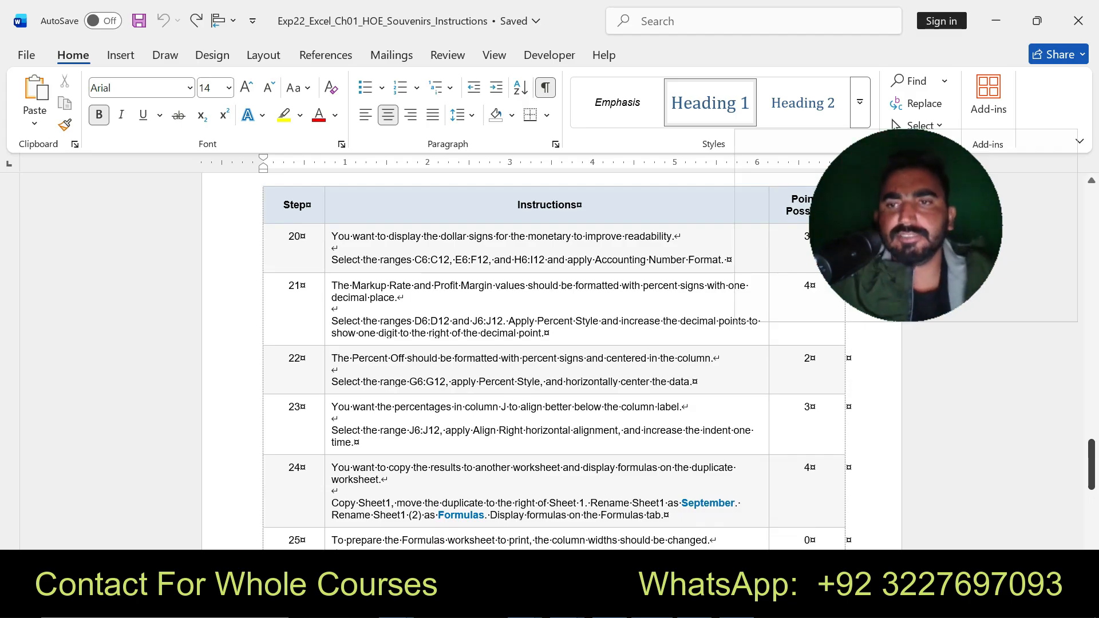
mouse_move(1091, 465)
mouse_down()
mouse_move(1092, 416)
mouse_move(1092, 447)
mouse_up()
drag(339, 395, 725, 395)
click(802, 361)
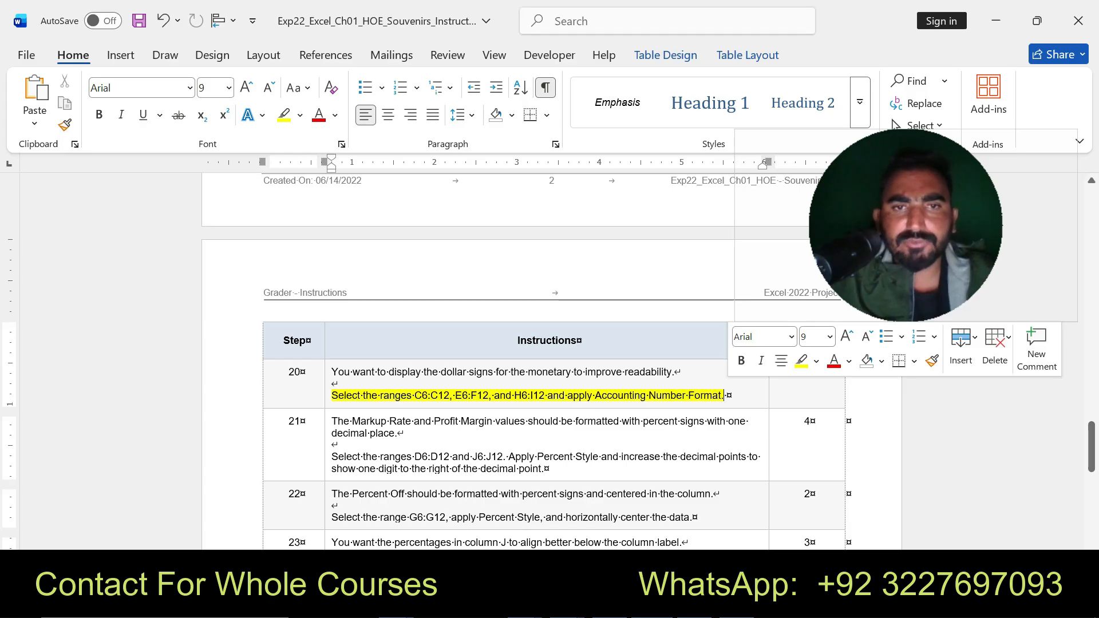
drag(414, 395, 450, 395)
key(ctrl+c)
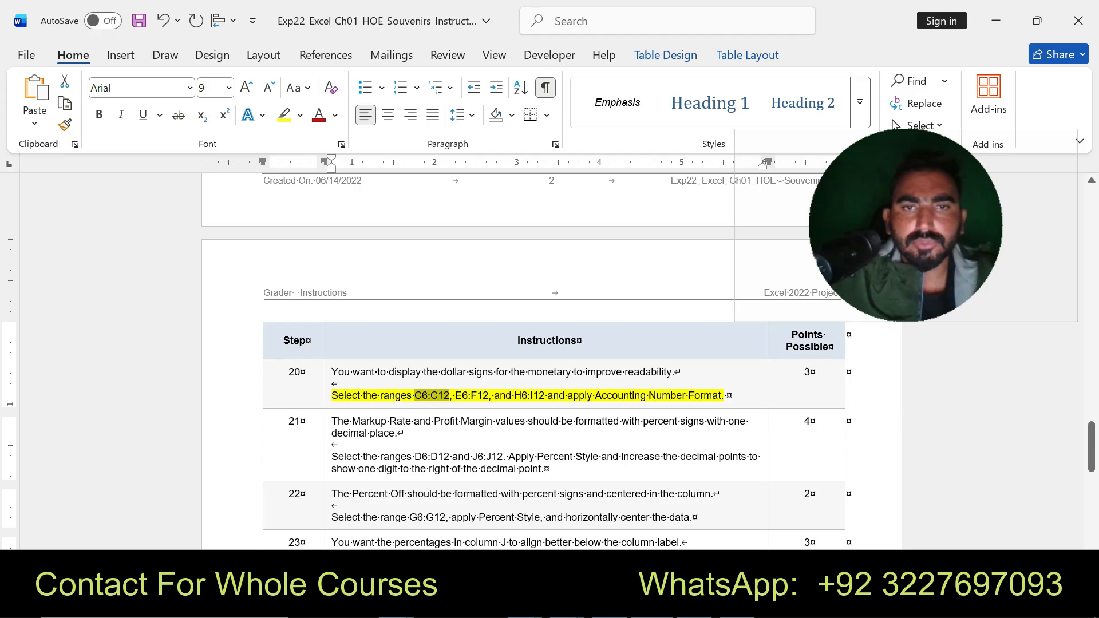
Step: Switch to the Excel workbook and select the Cost range C6:C12 using the copied reference
key(alt+Tab)
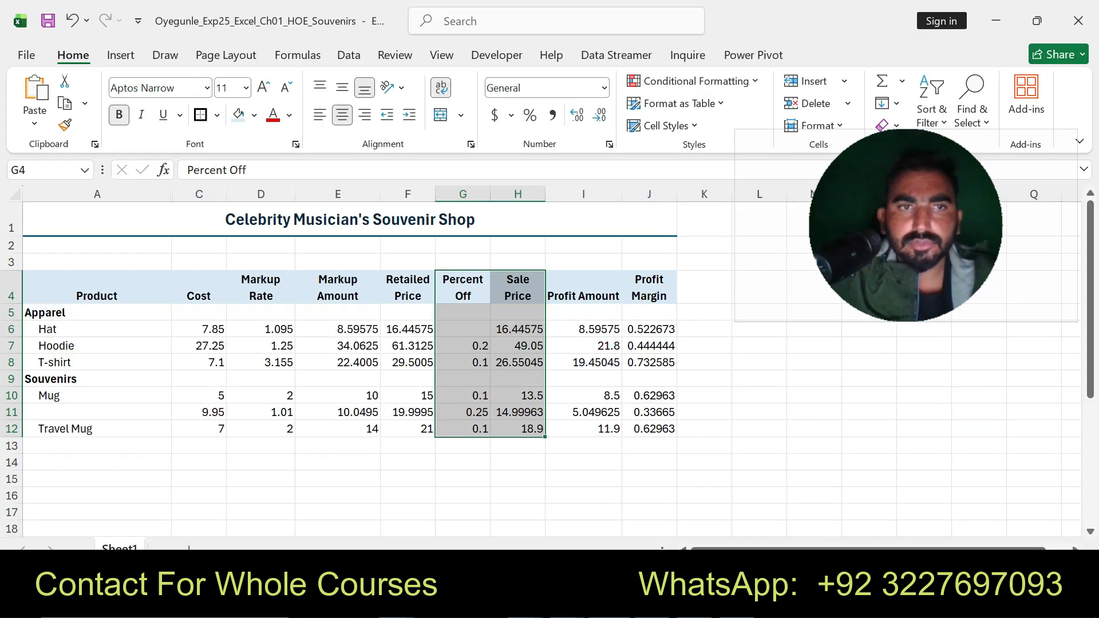
click(40, 170)
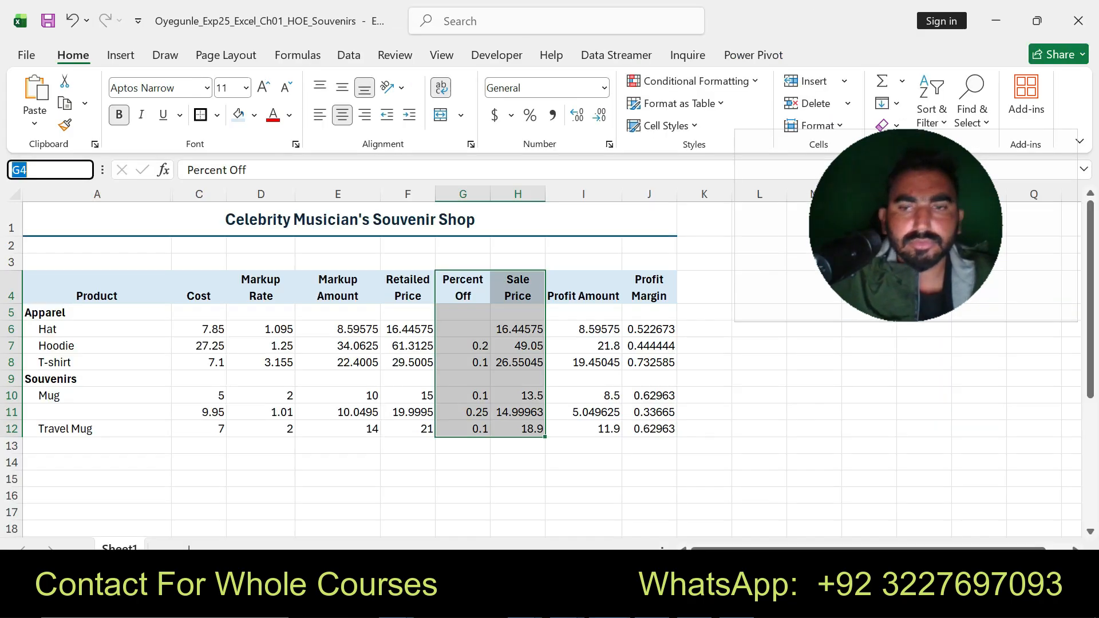
key(BackSpace)
key(ctrl+v)
key(Return)
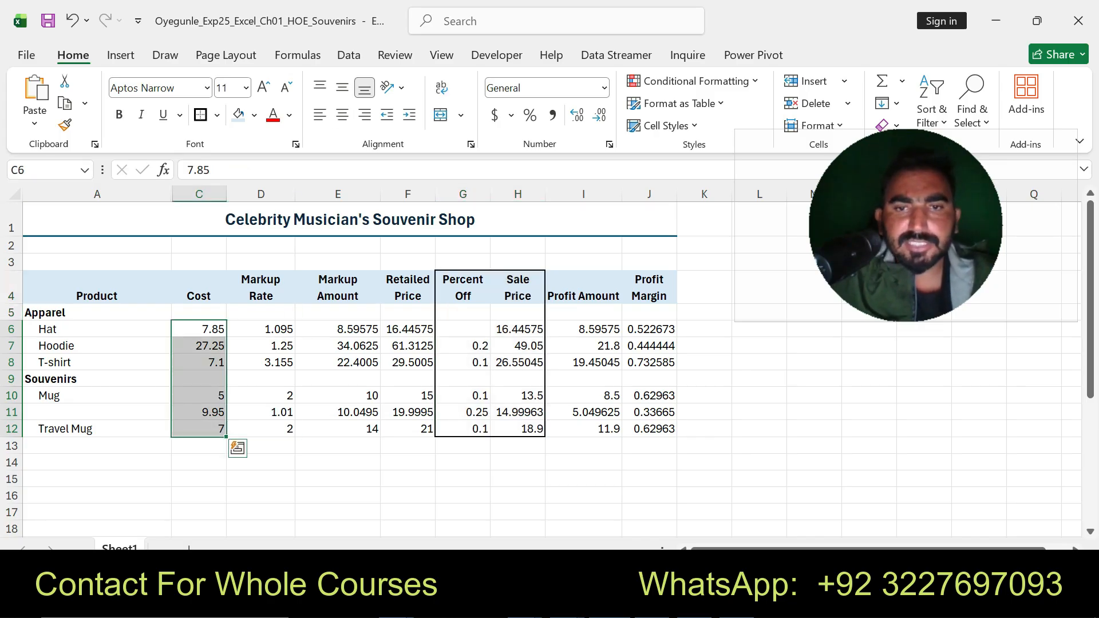
Step: Add the ranges E6:F12 and H6:I12 to the selection and apply Accounting Number Format
key(alt+Tab)
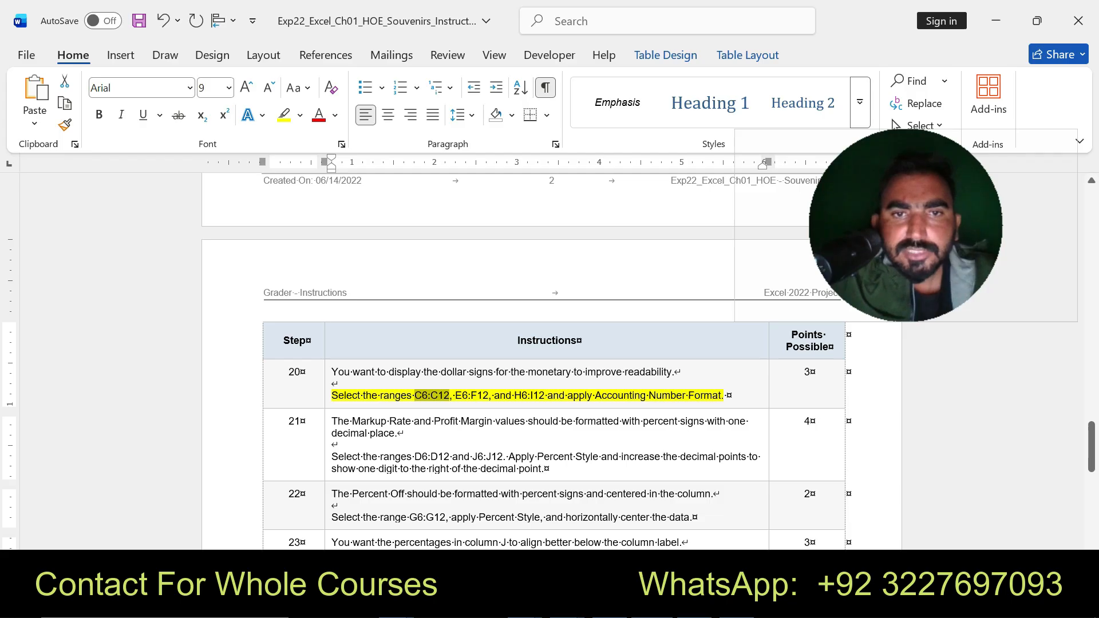
key(alt+Tab)
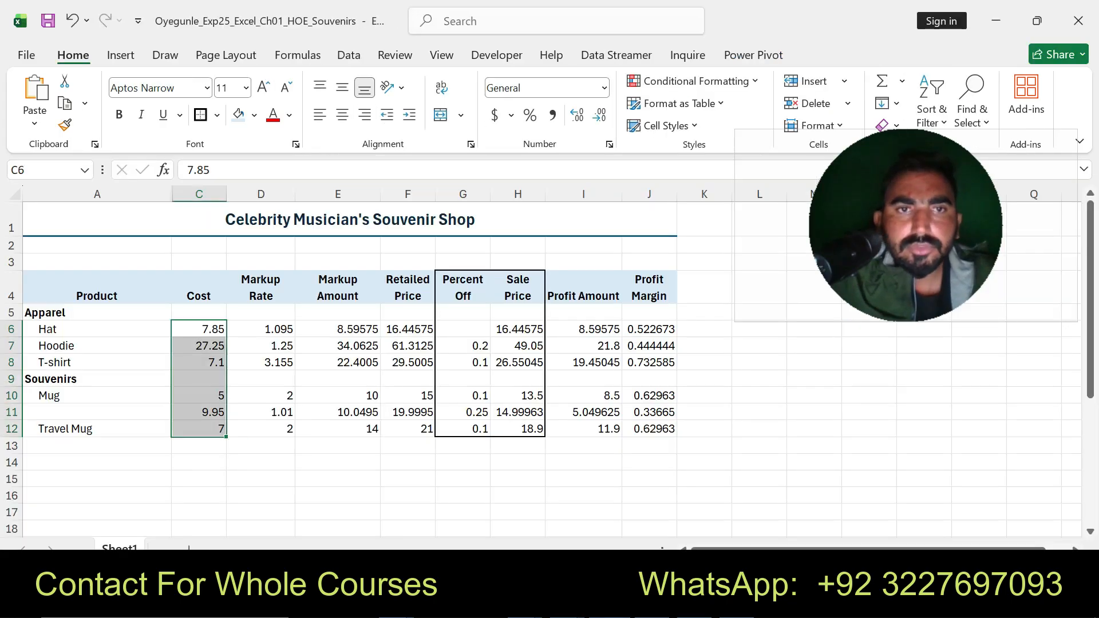
key(ctrl+v)
drag(338, 329, 408, 429)
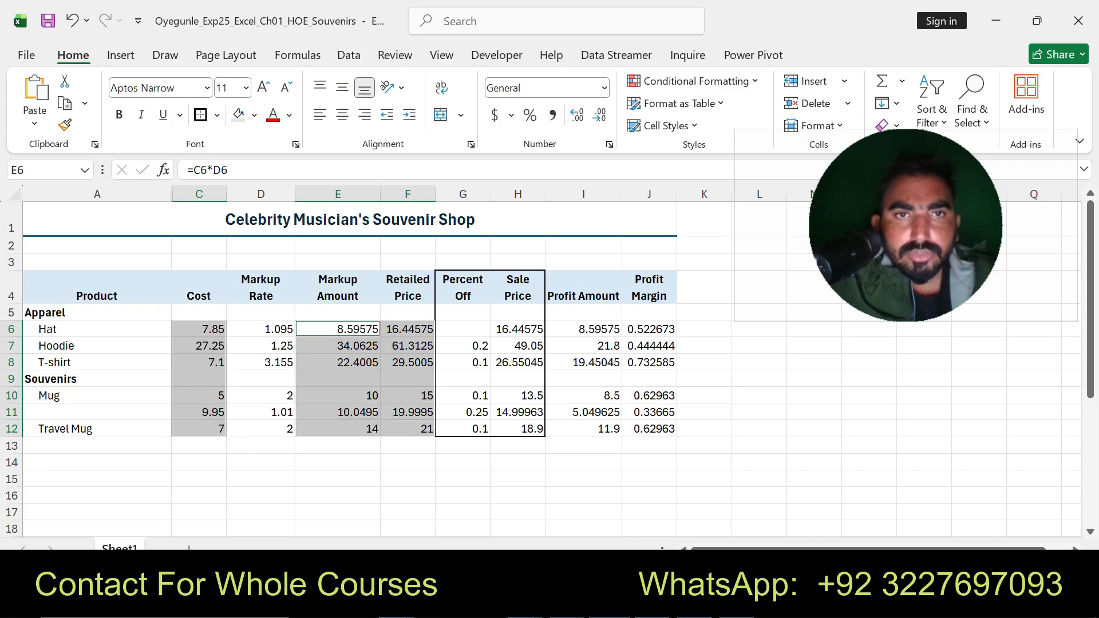
key(alt+Tab)
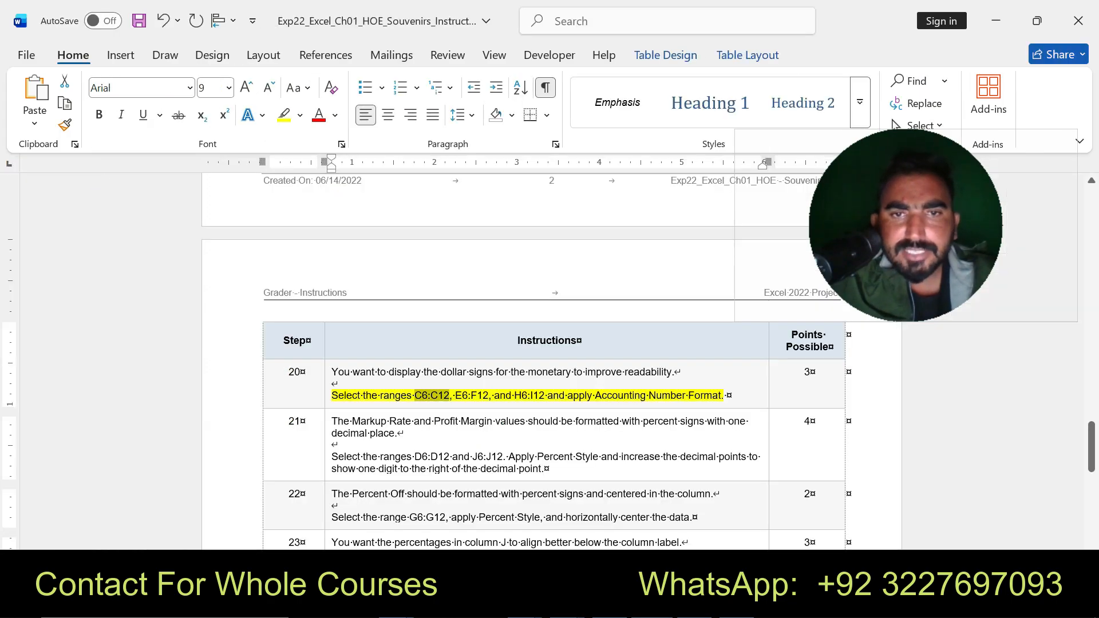
key(alt+Tab)
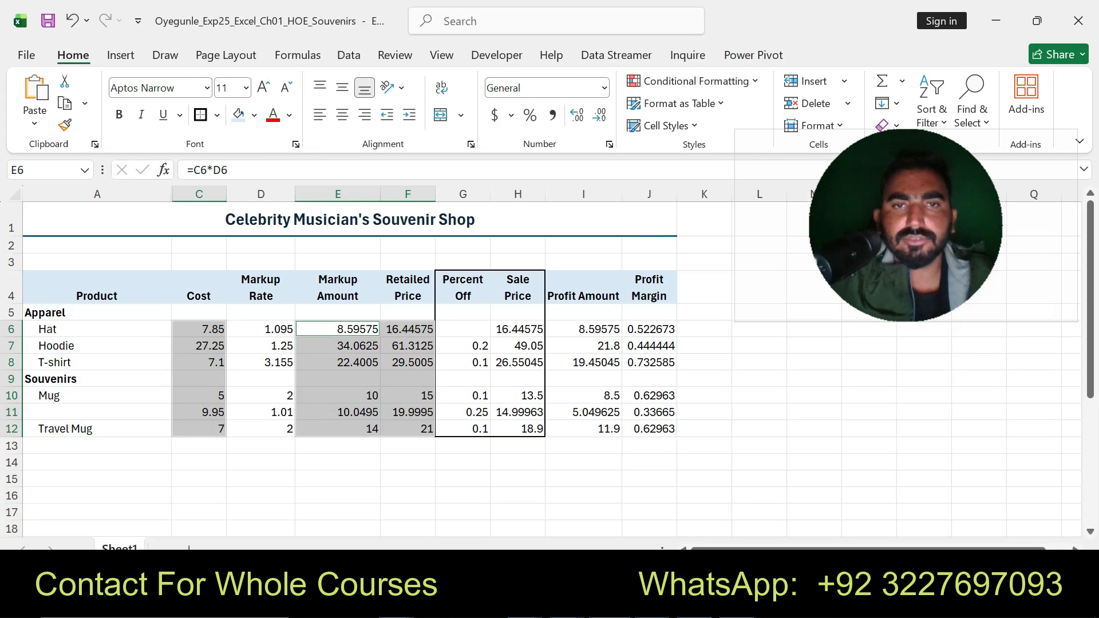
drag(518, 329, 584, 431)
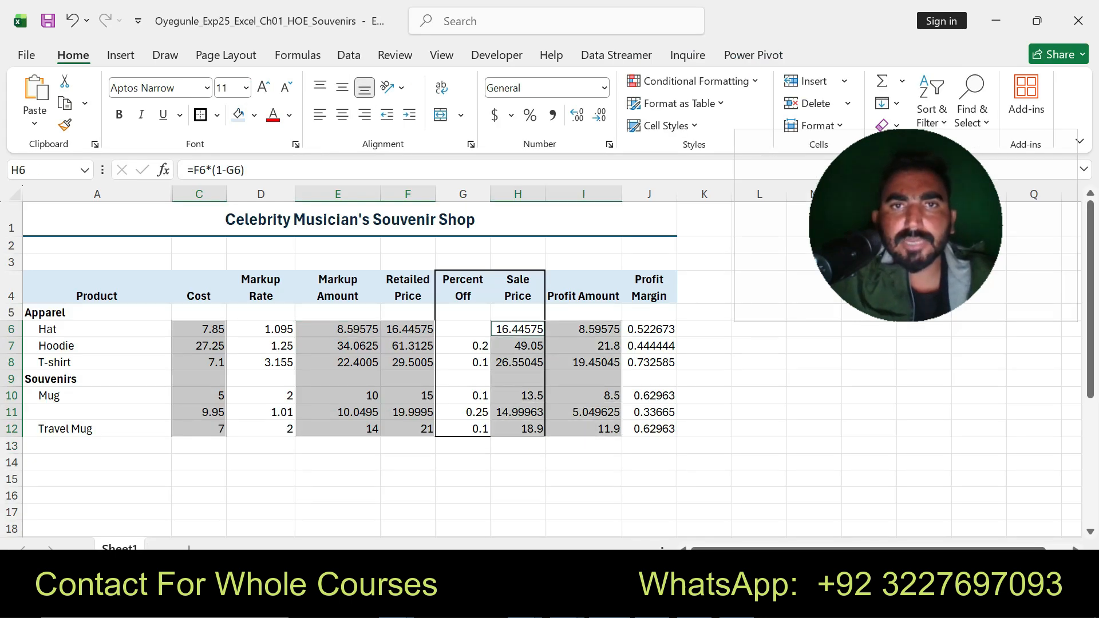
click(495, 115)
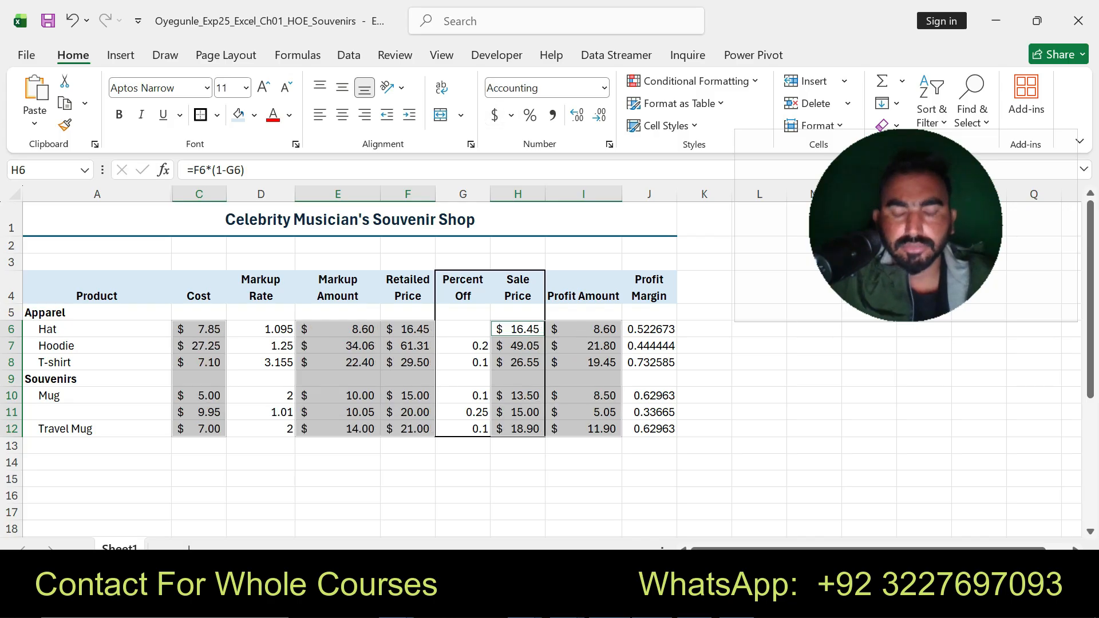
Step: Switch to the Word instructions, clear the highlight from step 20 and highlight the step 21 text in yellow
key(alt+Tab)
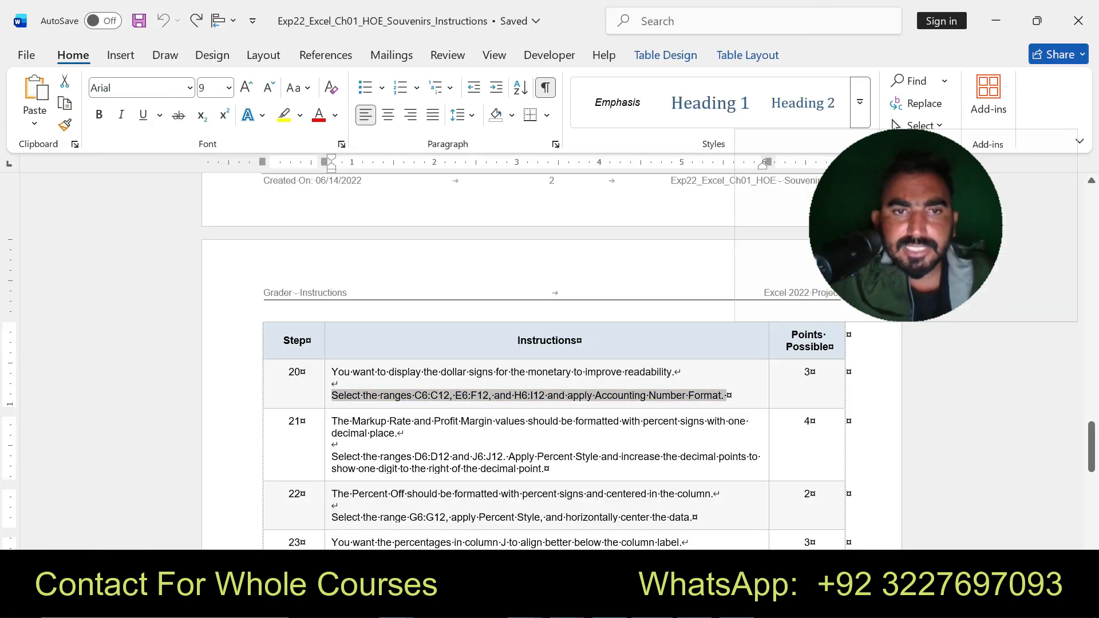
drag(331, 420, 544, 469)
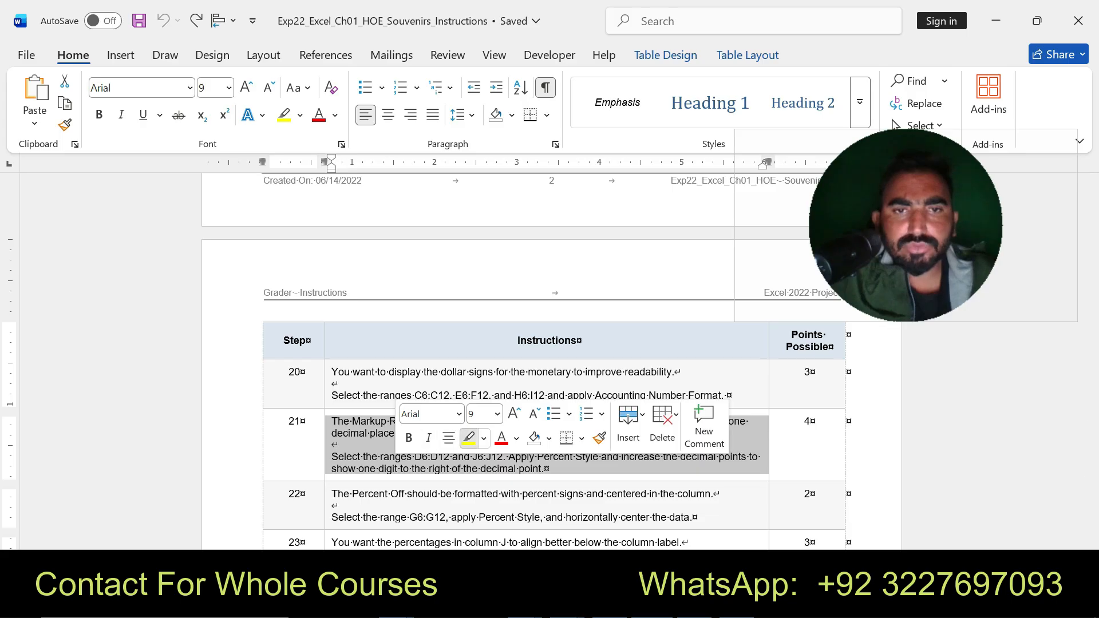
click(469, 438)
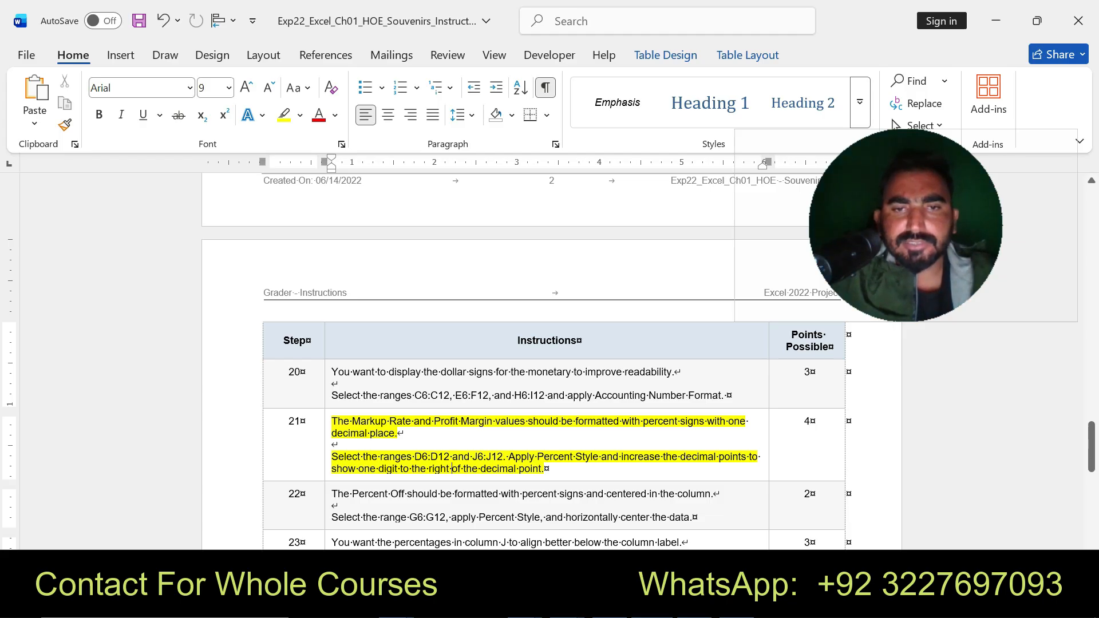
Step: Select the ranges D6:D12 and J6:J12 together in the Excel workbook and apply Percent Style
key(alt+Tab)
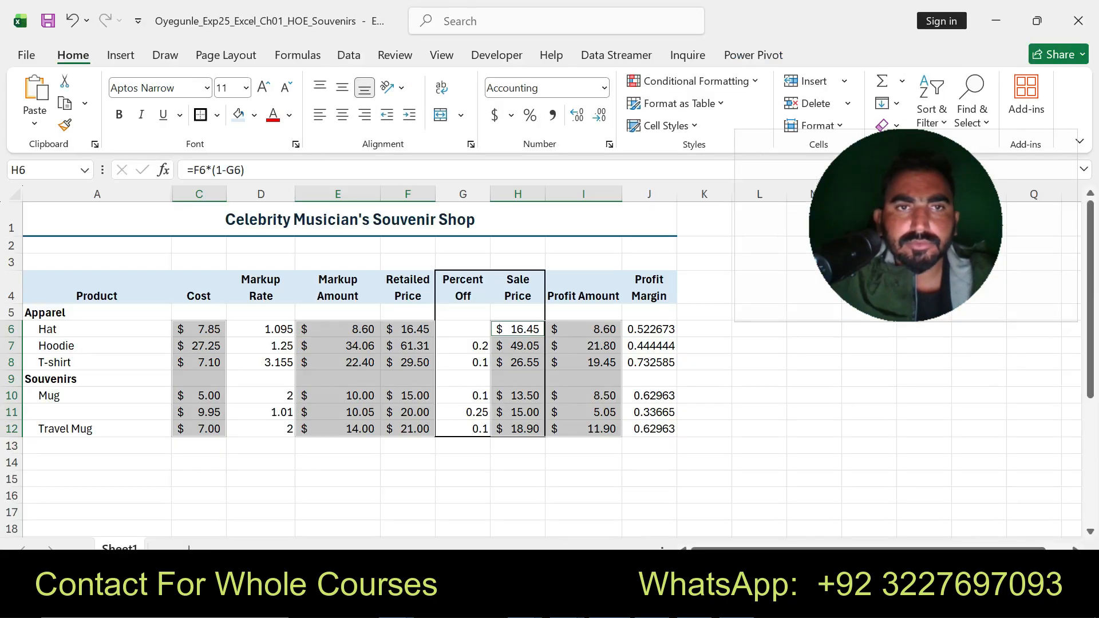
drag(269, 330, 269, 429)
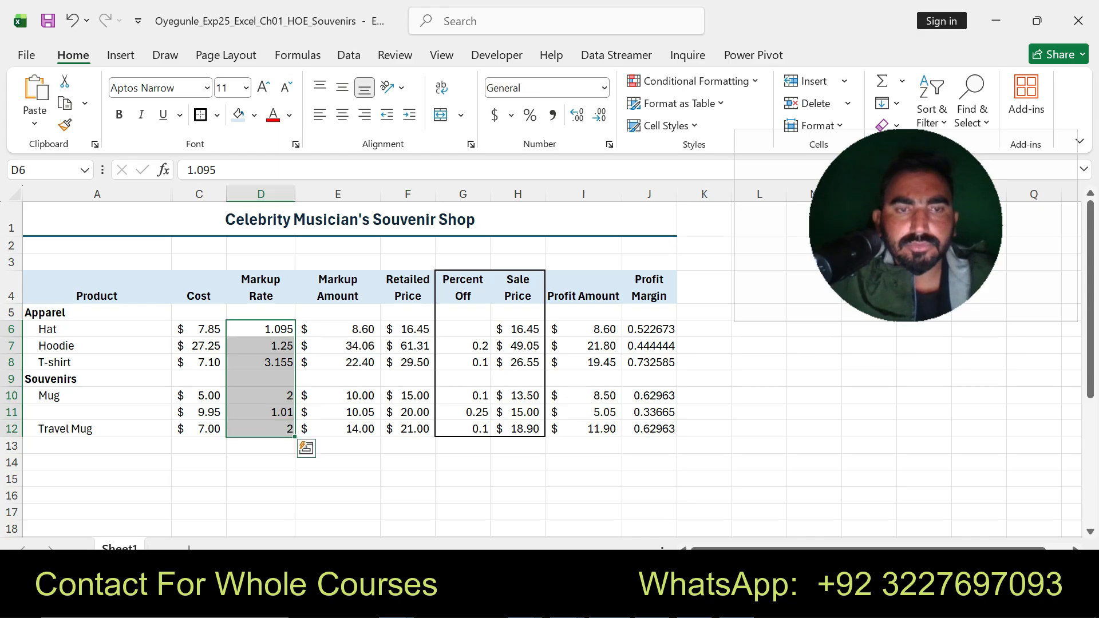
key(alt+Tab)
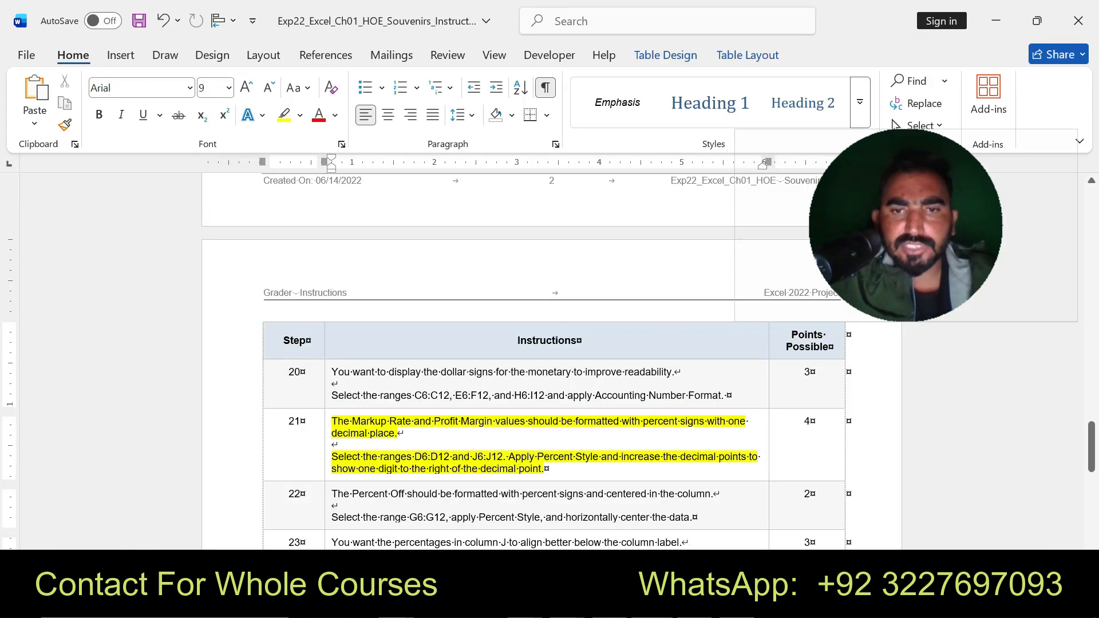
key(alt+Tab)
drag(649, 329, 649, 428)
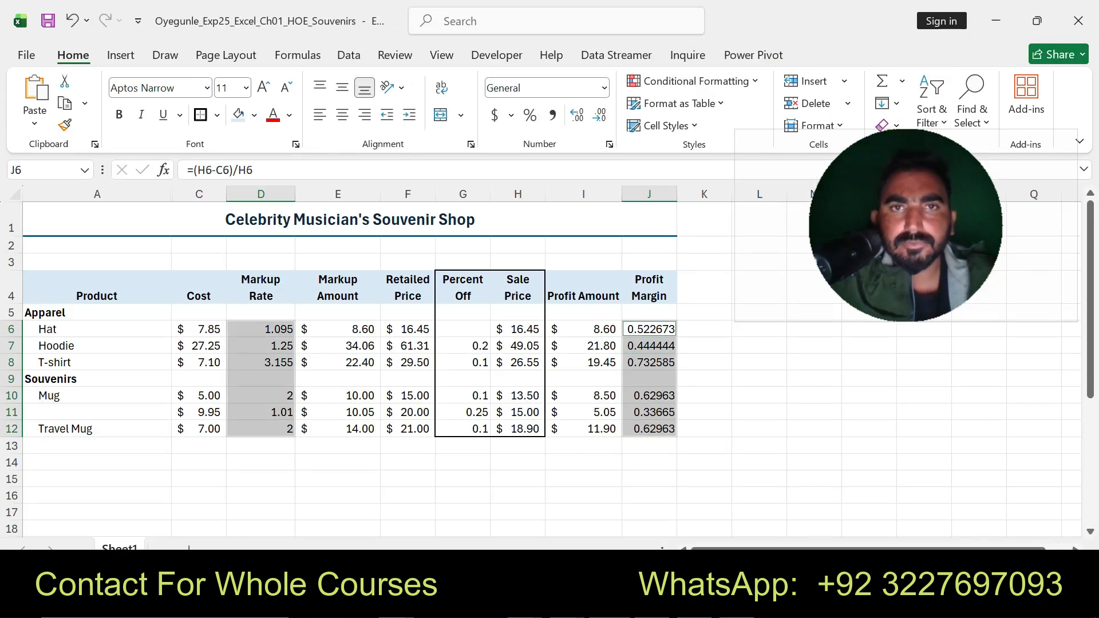
click(530, 115)
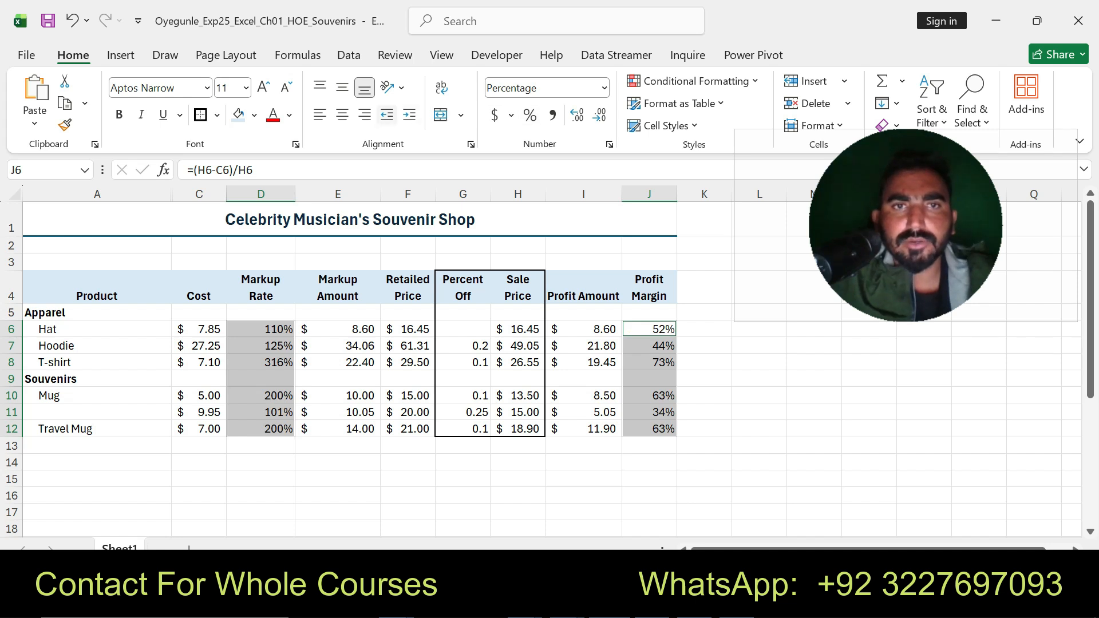
Step: Indent the percentages in D6:D12 and J6:J12 several levels from the left and display them with one decimal place
click(409, 115)
click(387, 115)
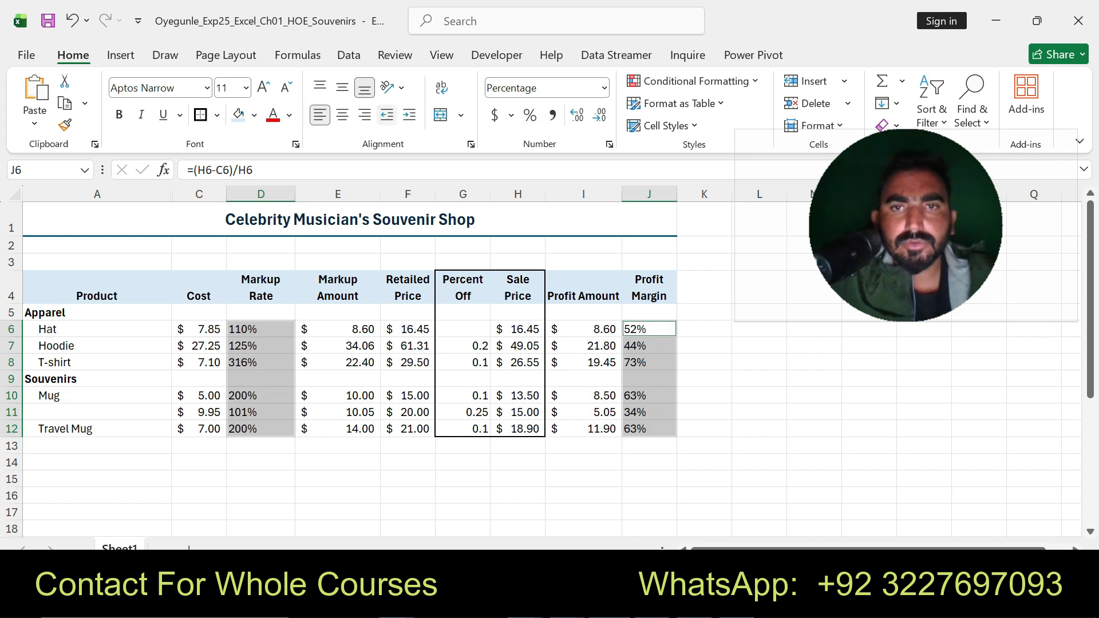
click(410, 115)
click(409, 115)
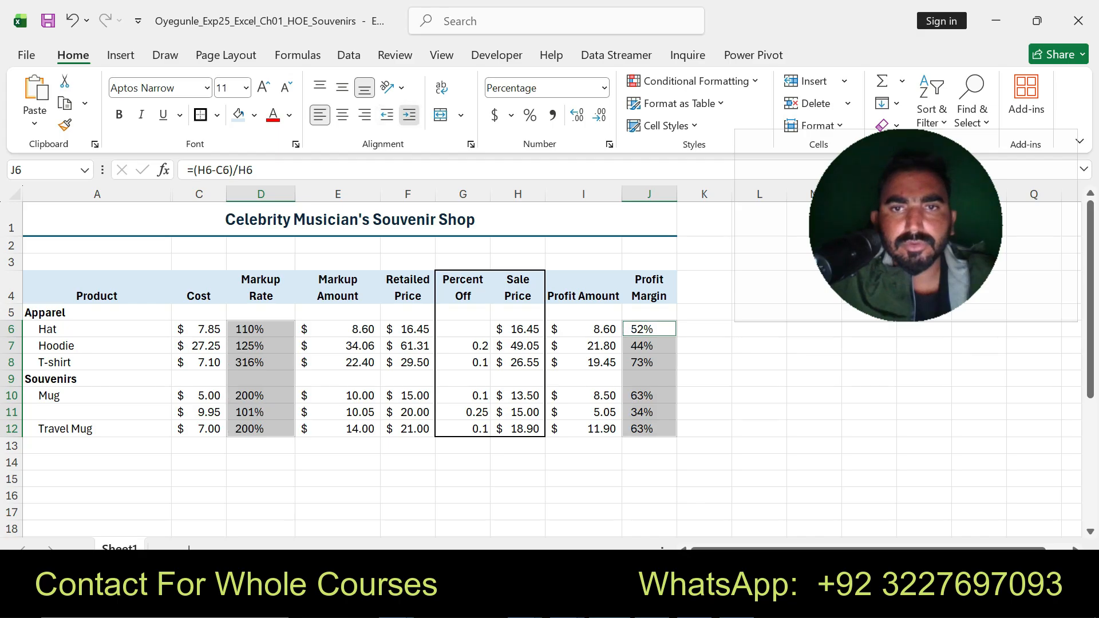
click(409, 115)
click(410, 115)
click(409, 115)
click(409, 115)
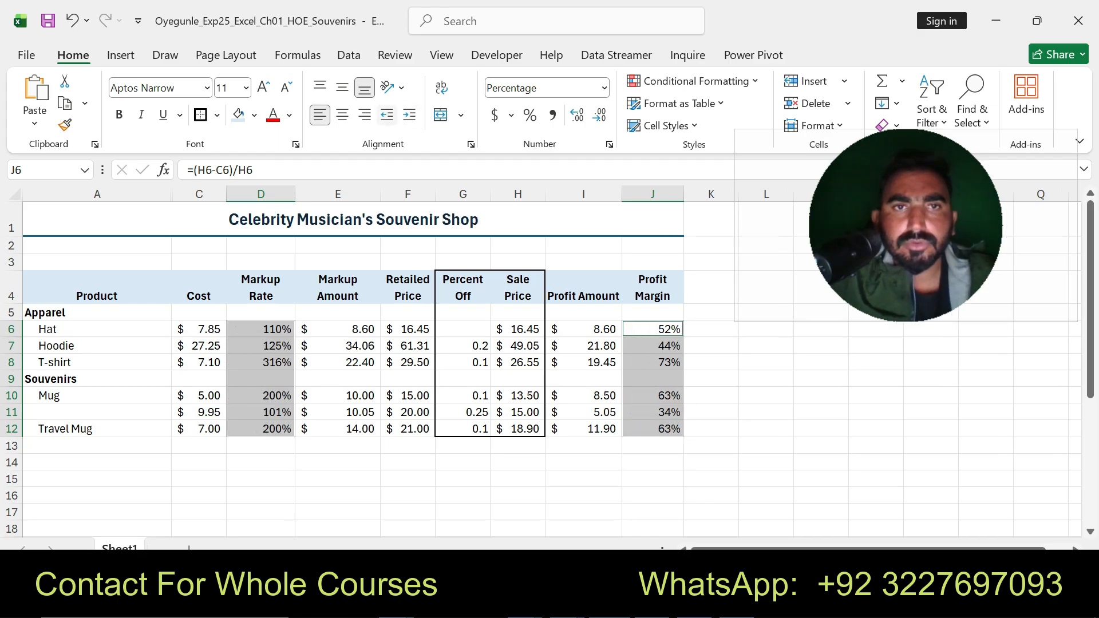
click(387, 115)
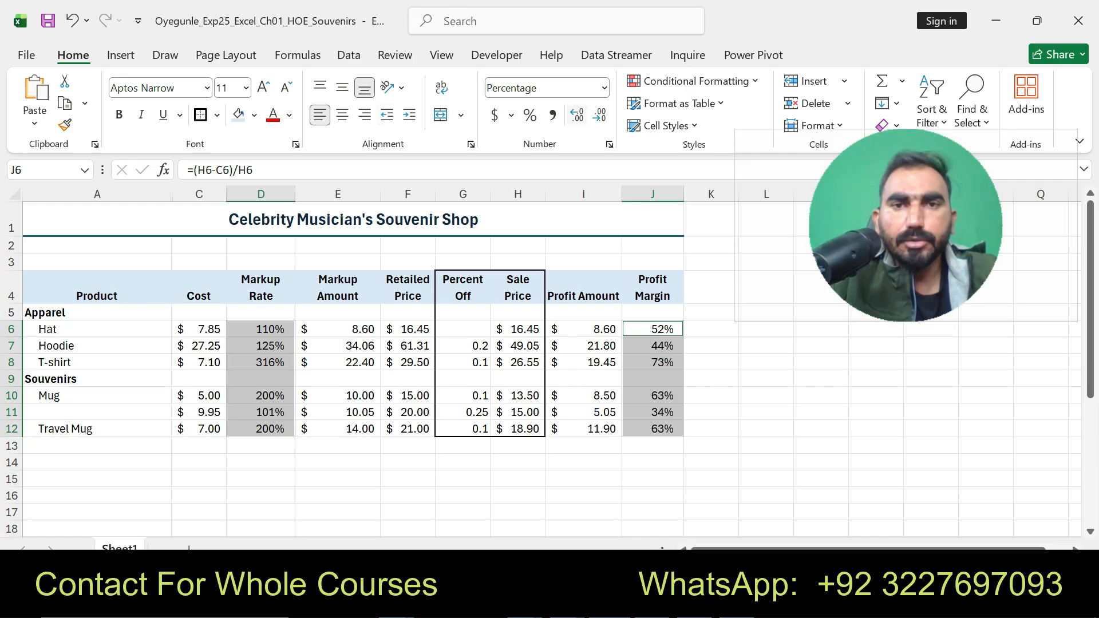
click(577, 115)
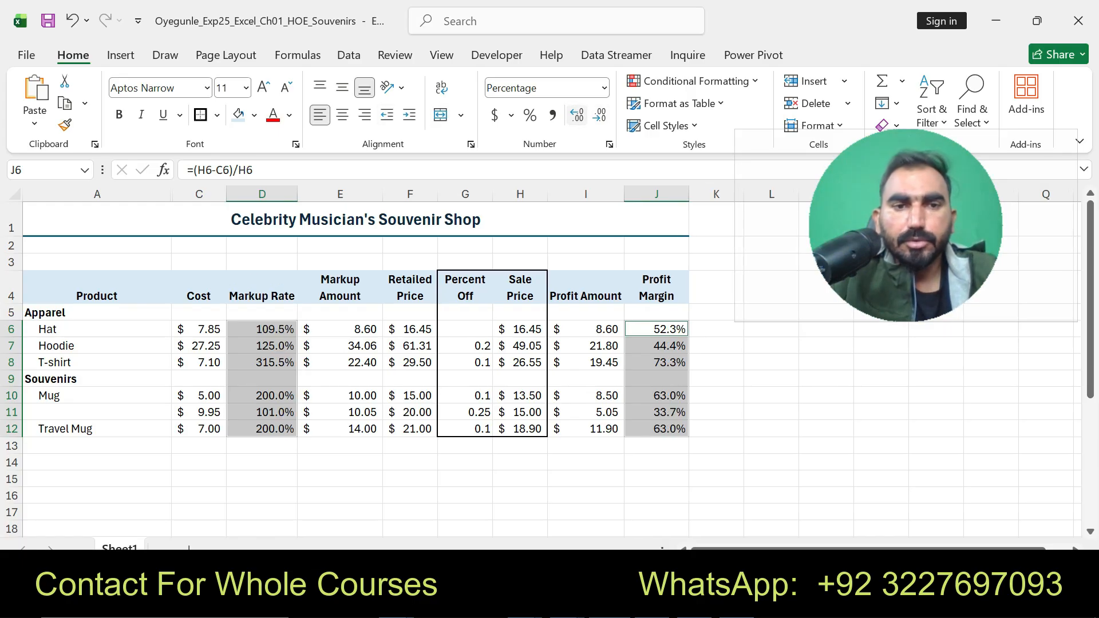
Step: Switch to the Word instructions, clear the highlight from step 21, highlight the step 22 instruction and copy its range reference G6:G12
key(alt+Tab)
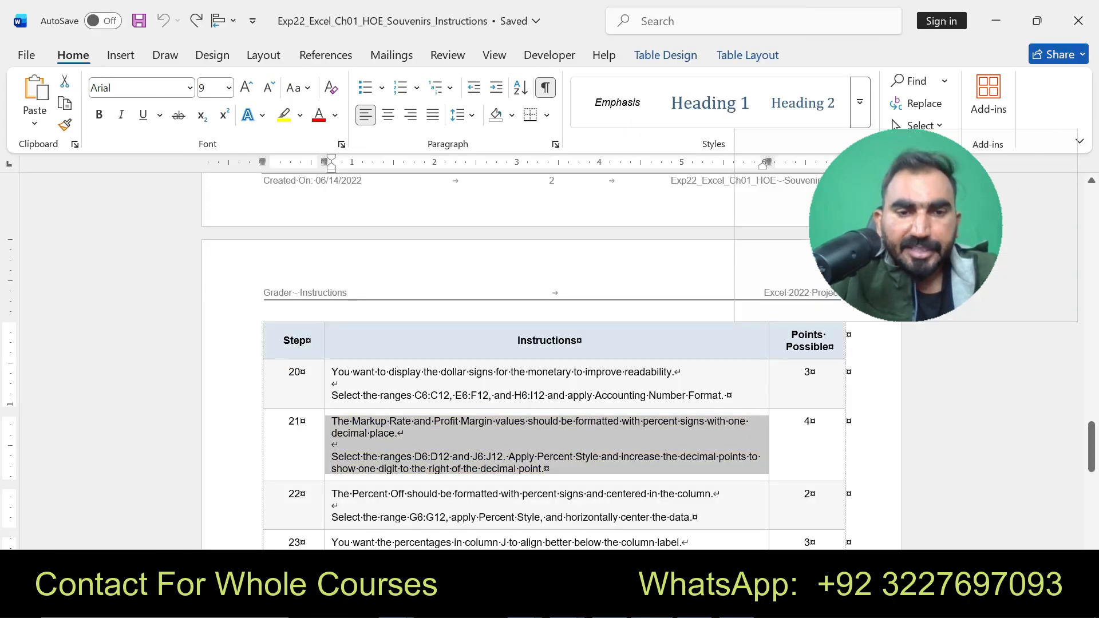
drag(332, 517, 690, 517)
key(ctrl+alt+h)
drag(410, 517, 445, 517)
key(ctrl+c)
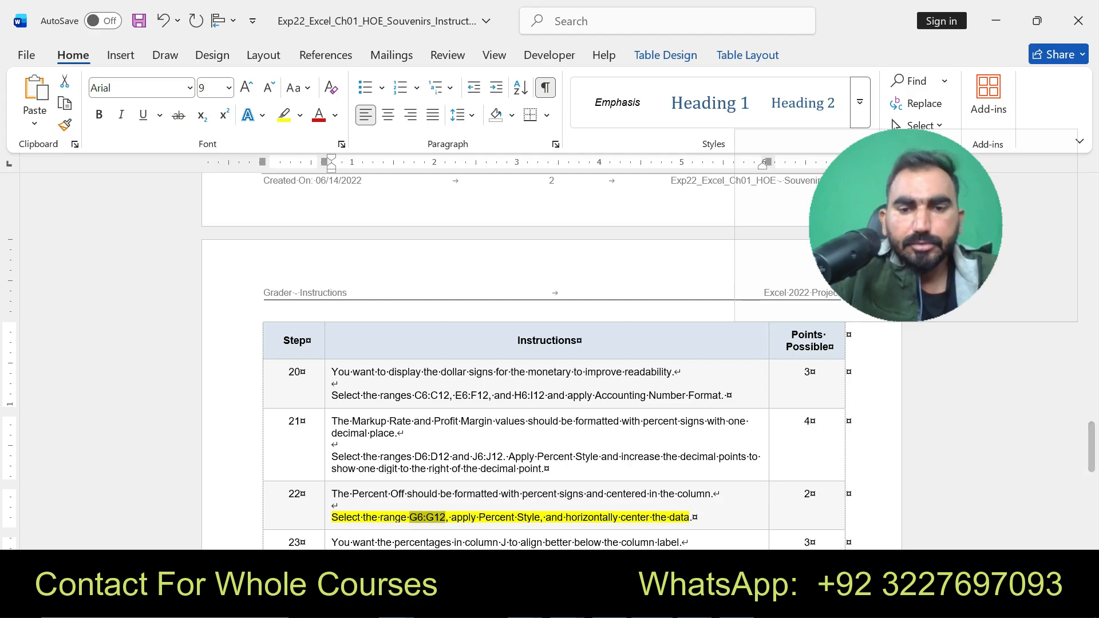
Step: Select G6:G12 in the Excel workbook using the copied reference, apply Percent Style and center the values horizontally
key(alt+Tab)
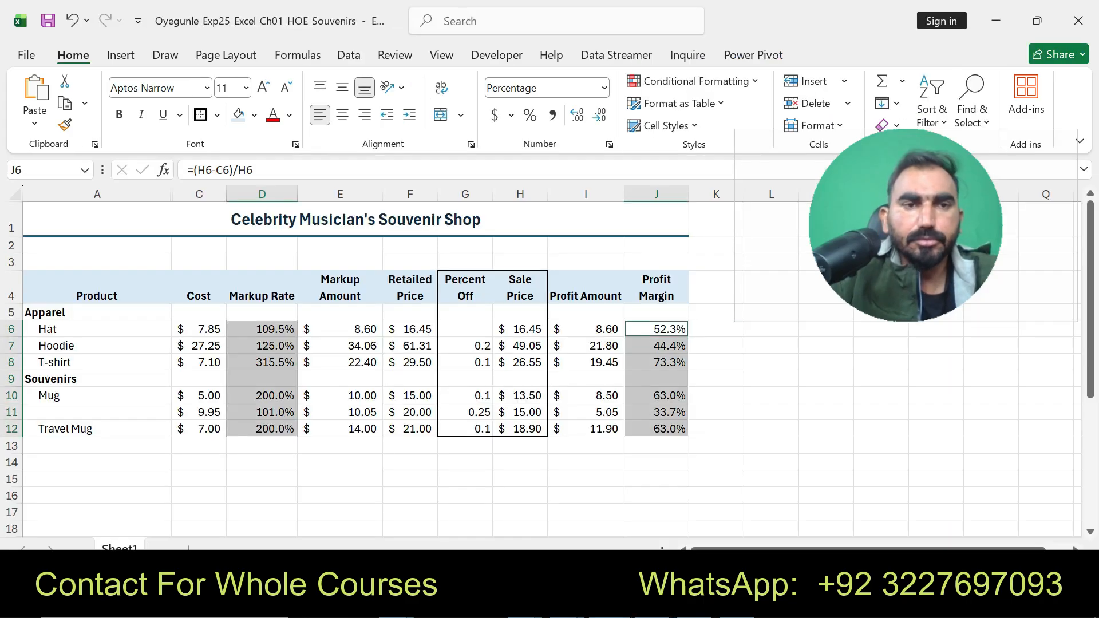
click(42, 170)
key(BackSpace)
key(ctrl+v)
key(Return)
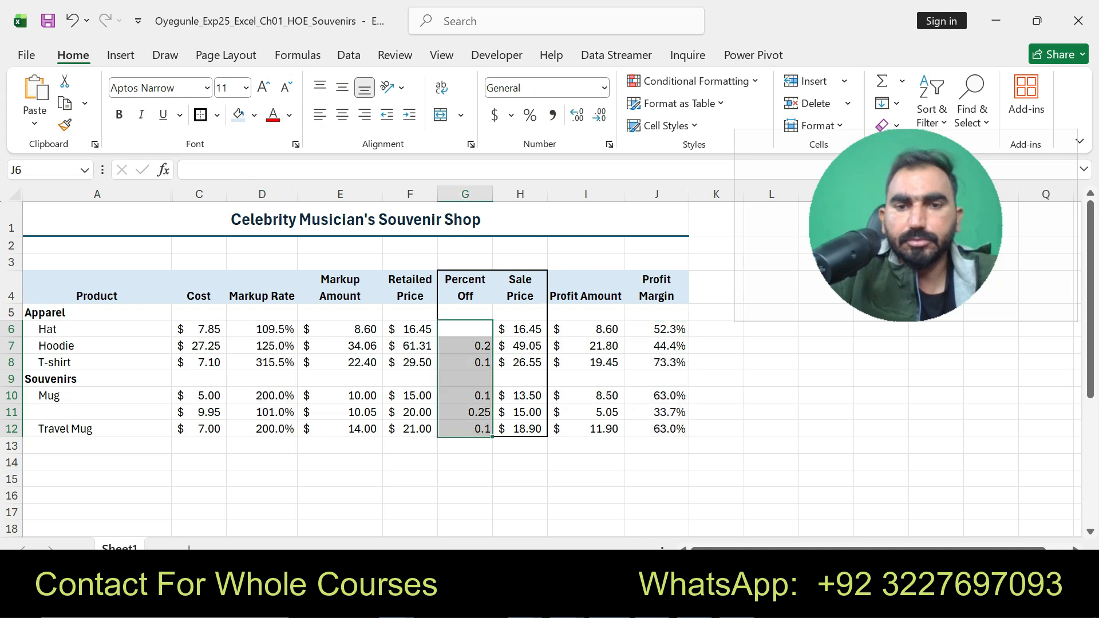
click(530, 116)
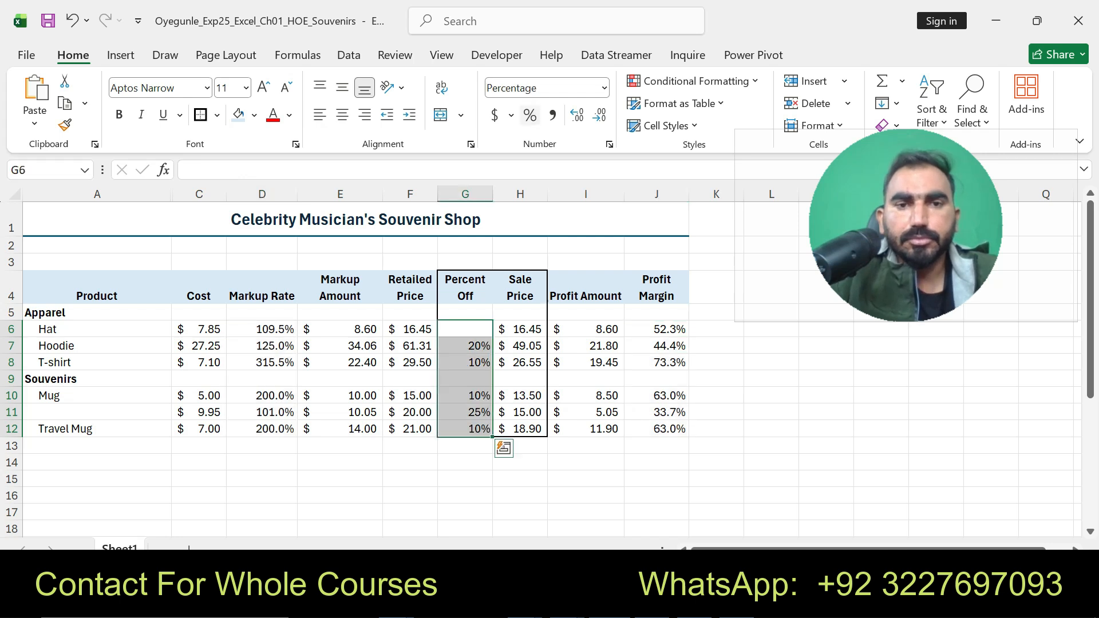
click(342, 116)
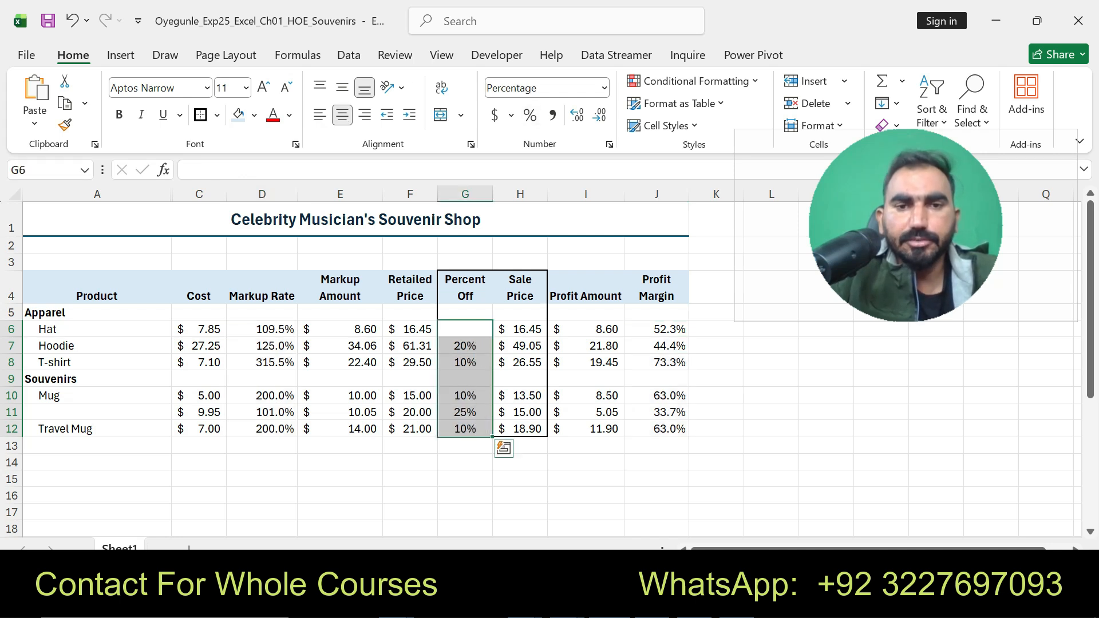
Step: Switch to the Word instructions, highlight the step 23 instruction in yellow and select its range reference J6:J12
key(alt+Tab)
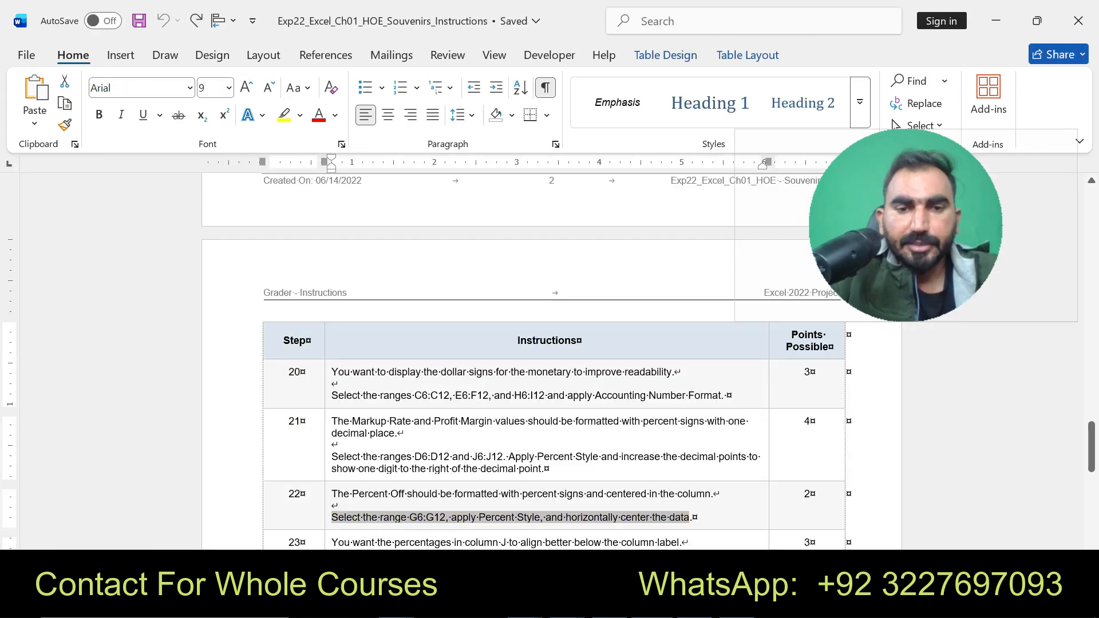
scroll(549, 360, down, 3)
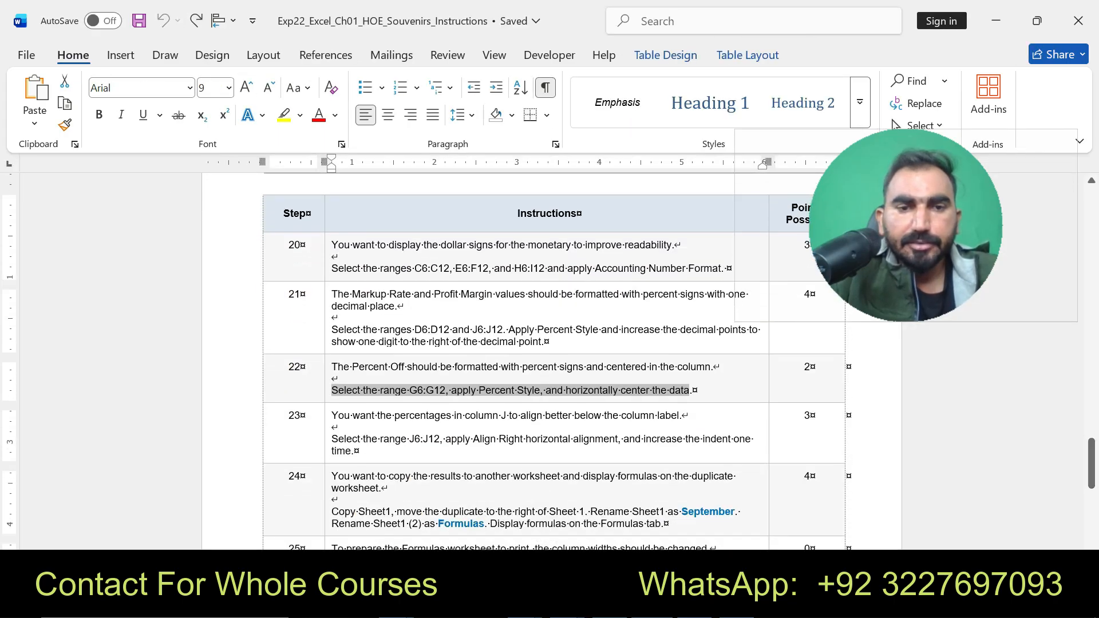
drag(332, 439, 354, 451)
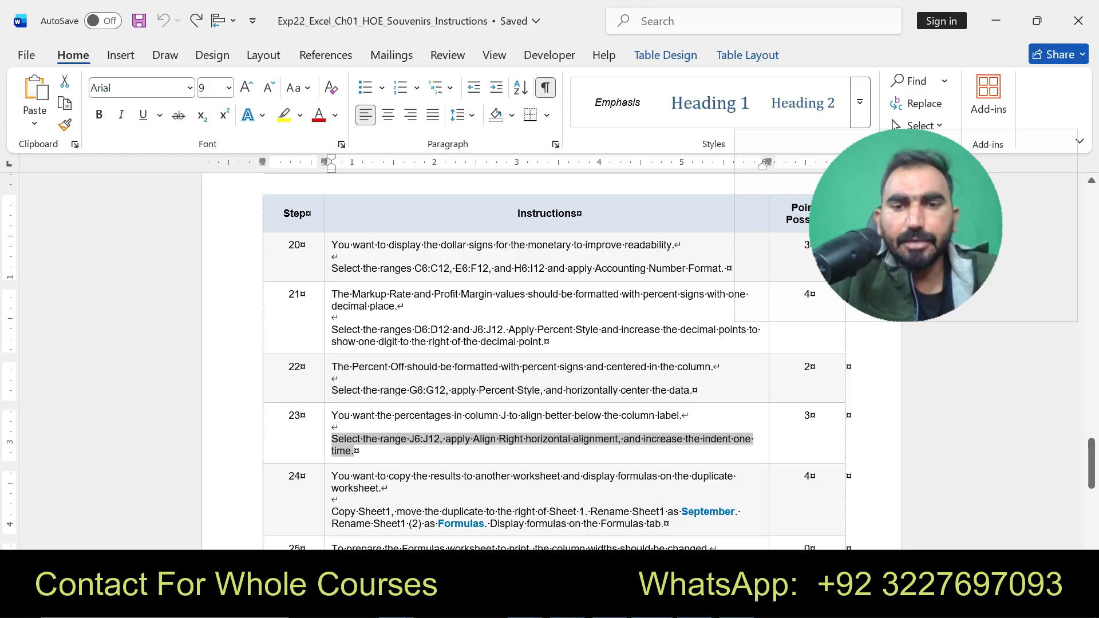
click(460, 423)
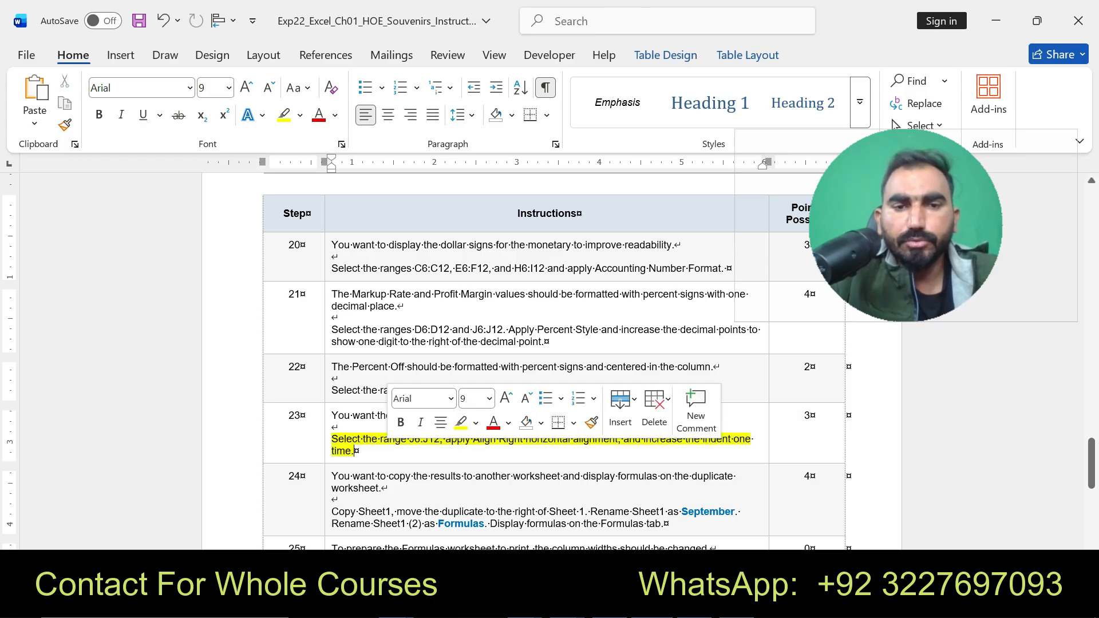
double_click(415, 439)
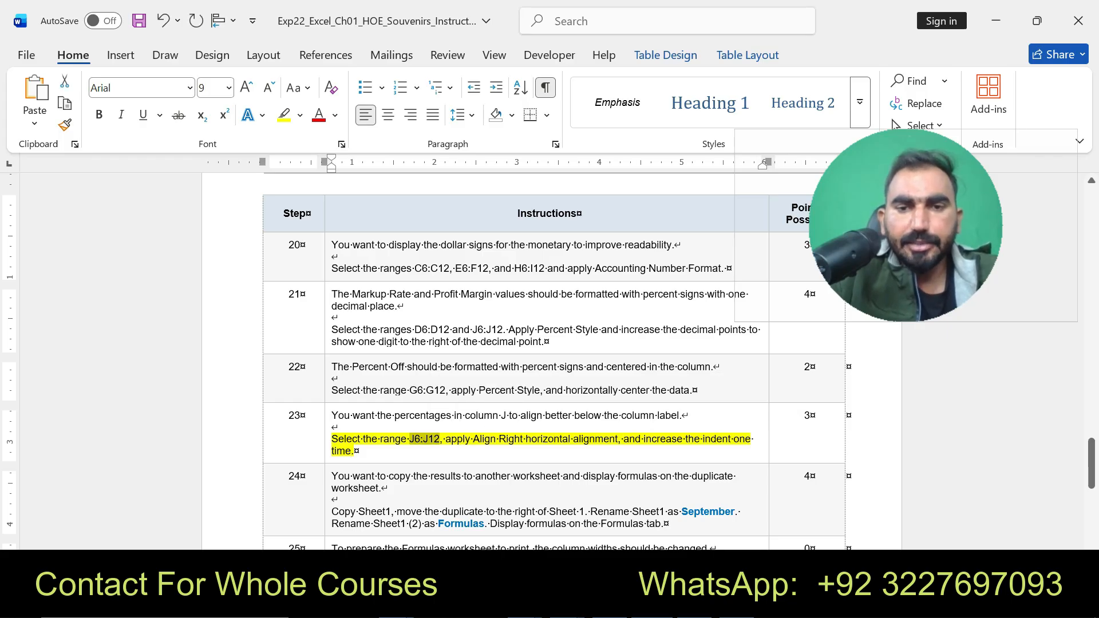
Step: Select J6:J12 in the Excel workbook, right-align the percentages and increase their indent one time
key(alt+Tab)
click(51, 170)
key(BackSpace)
text(J6:J12)
key(Return)
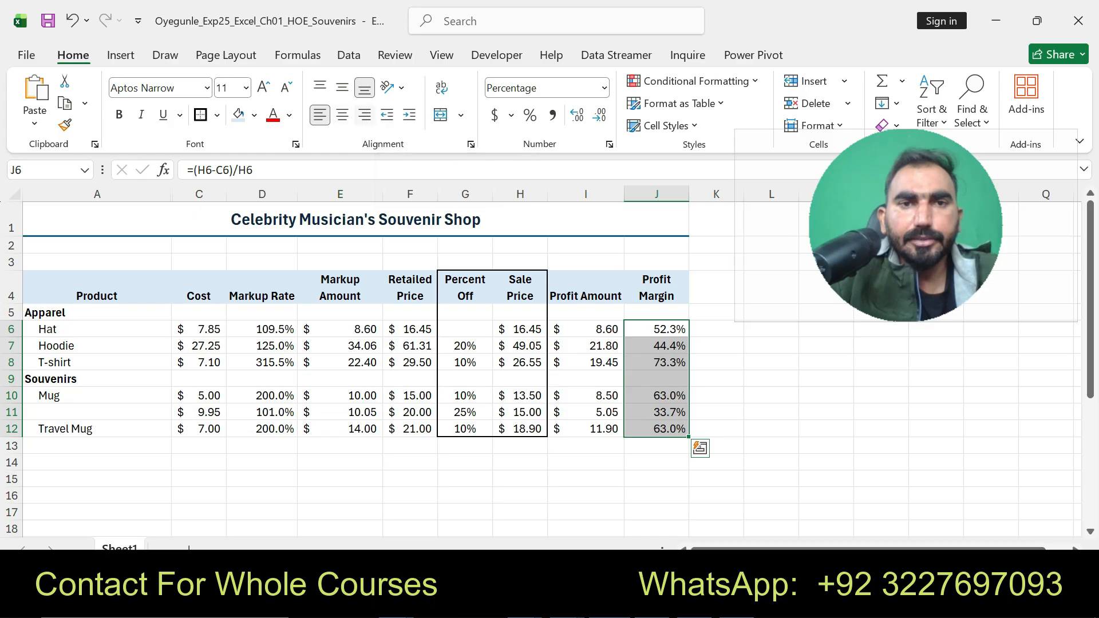
click(364, 115)
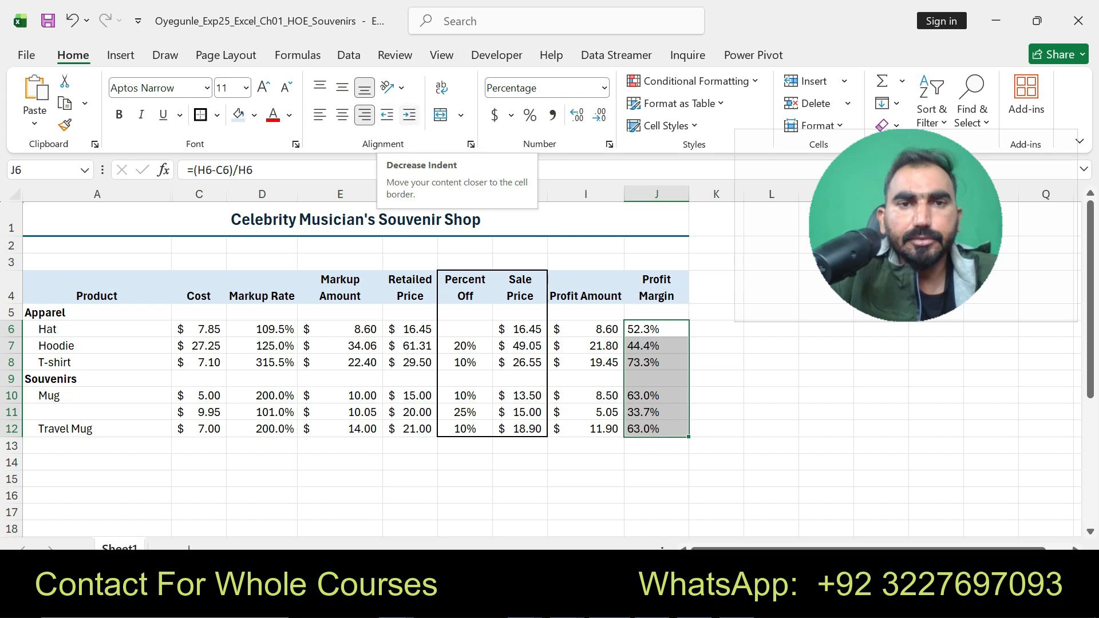
click(409, 114)
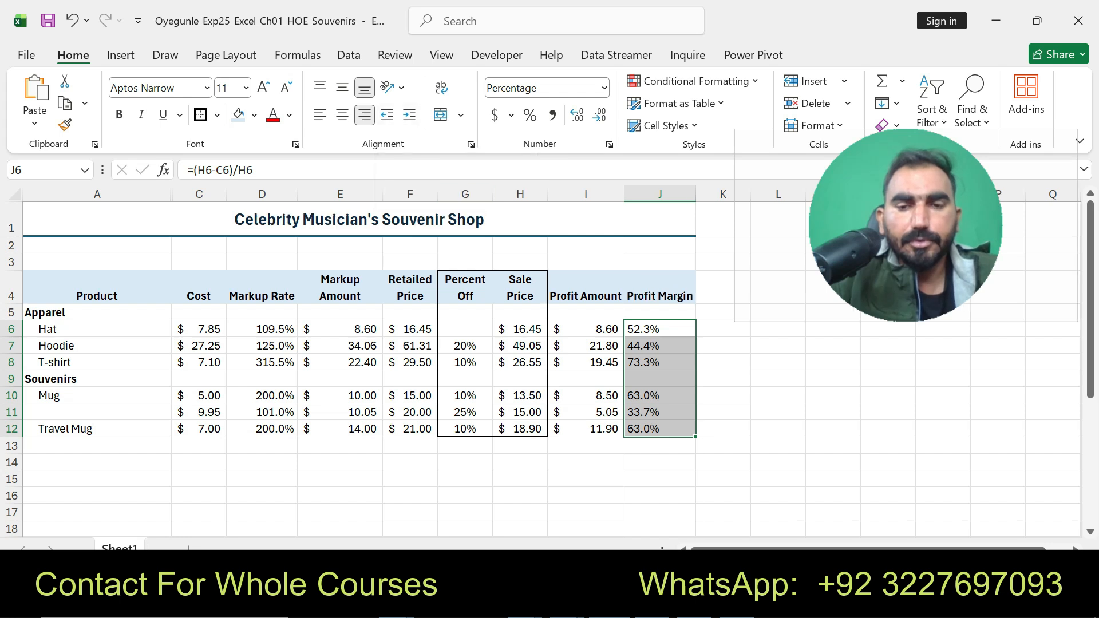
Step: Switch to the Word instructions, highlight all of step 24 in yellow and select the sheet name September
key(alt+Tab)
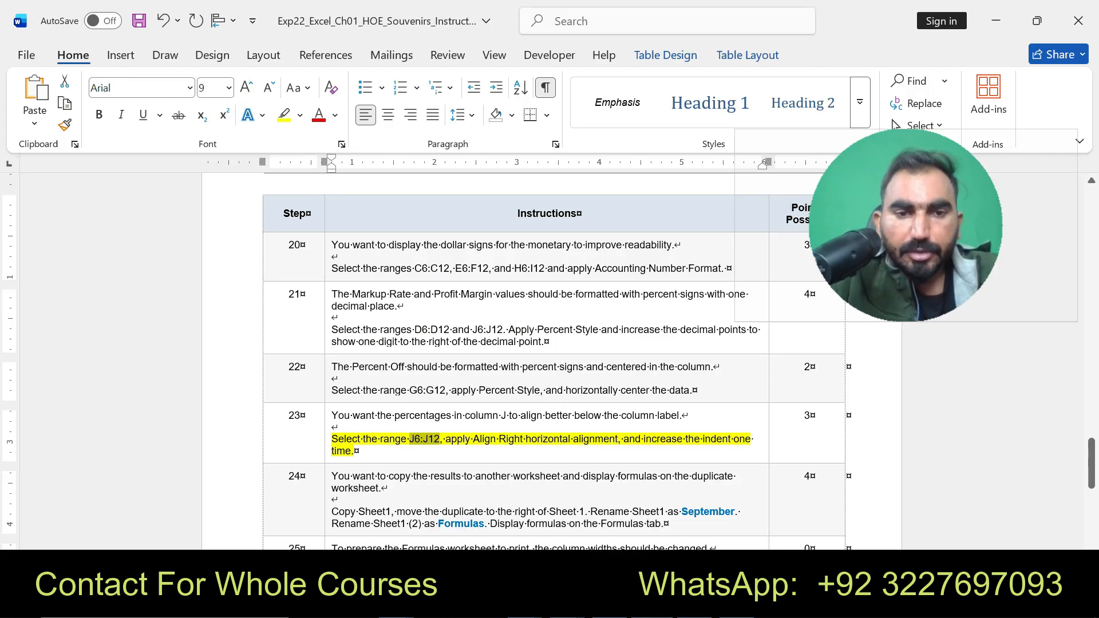
drag(332, 476, 665, 523)
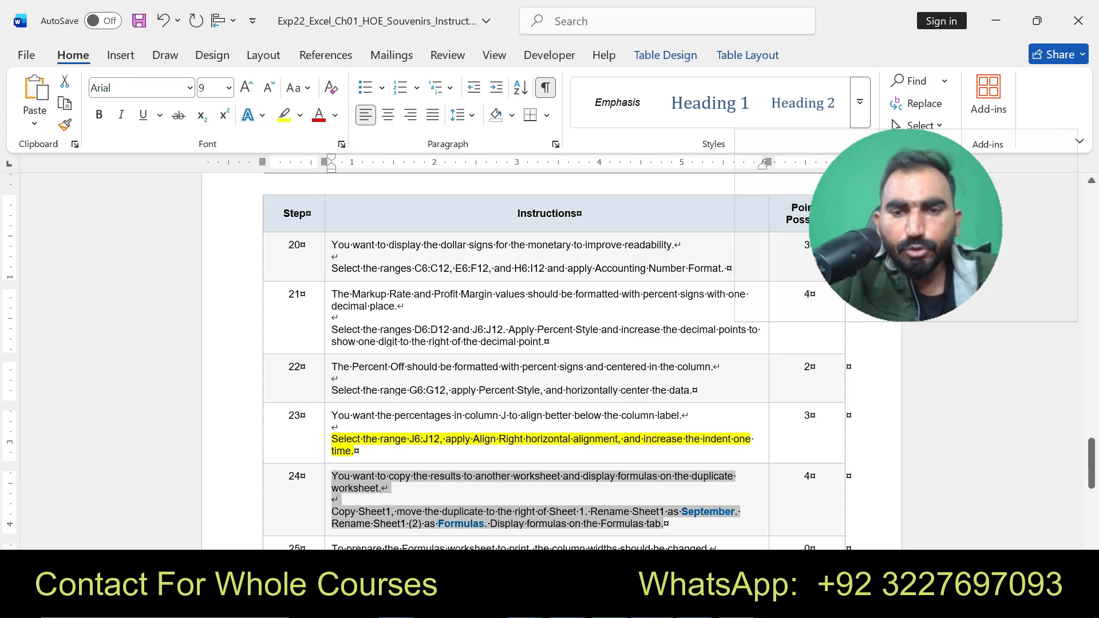
click(751, 494)
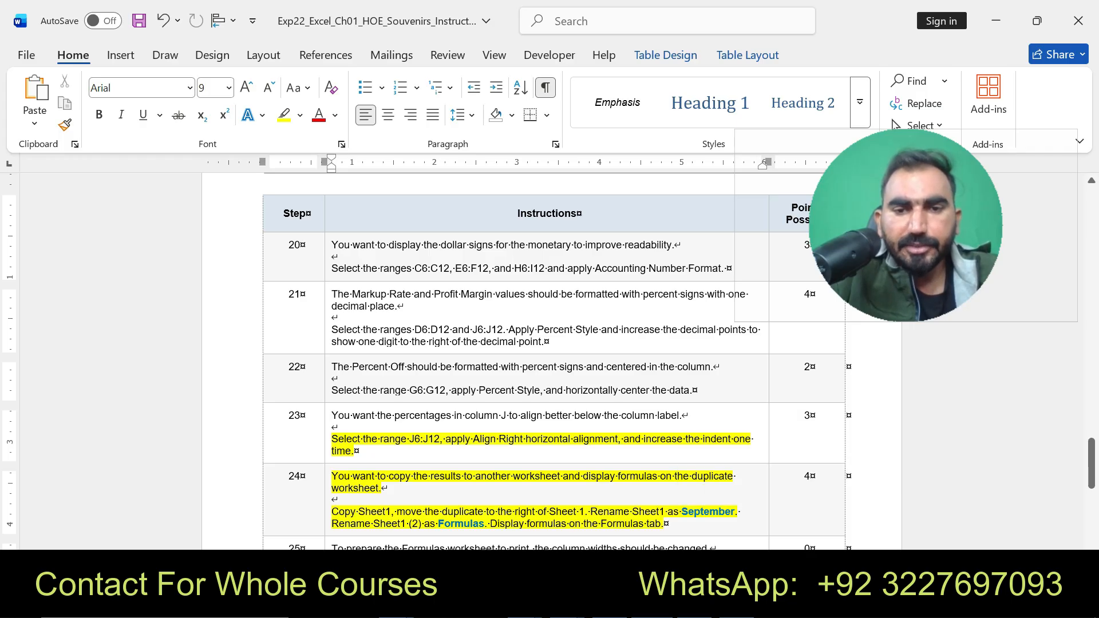
drag(681, 512, 735, 512)
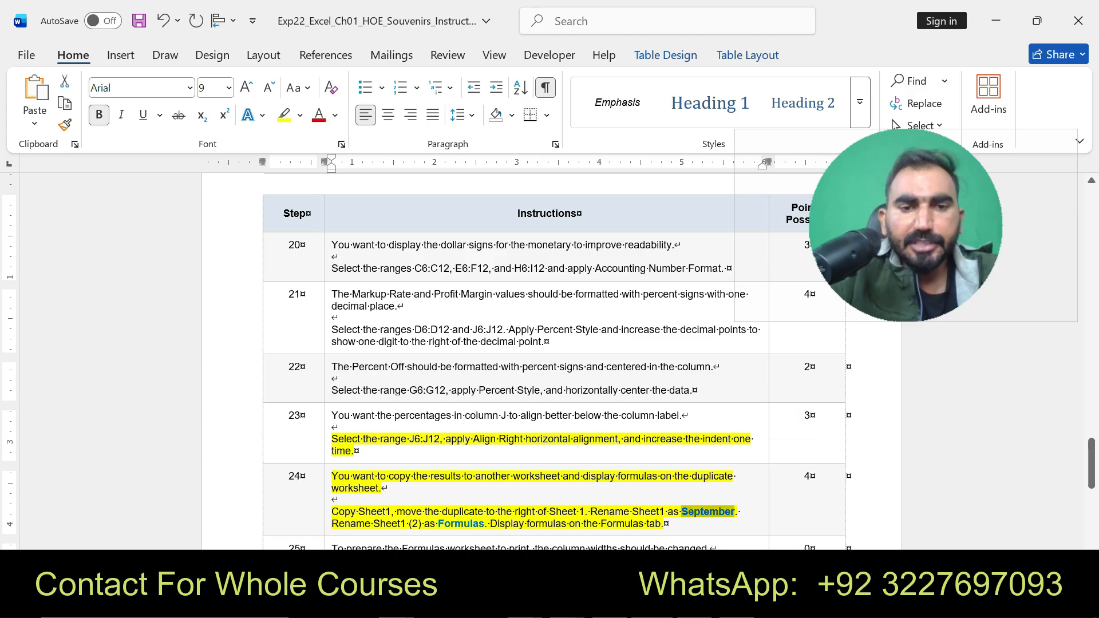
Step: Switch to the Excel workbook and create a copy of Sheet1 placed before the original sheet
key(alt+Tab)
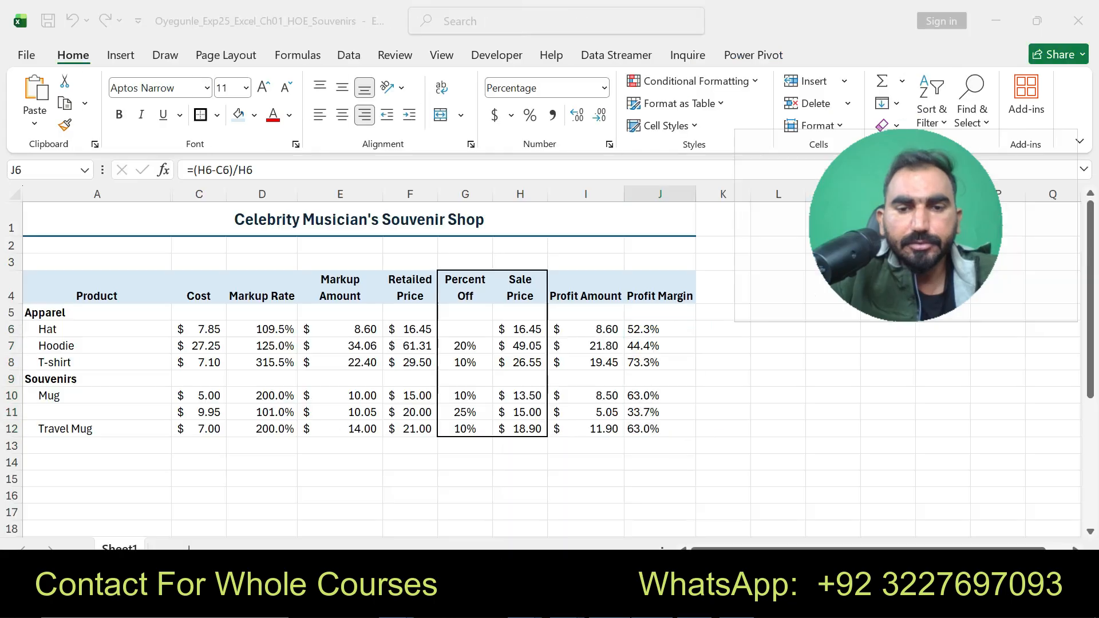
right_click(119, 548)
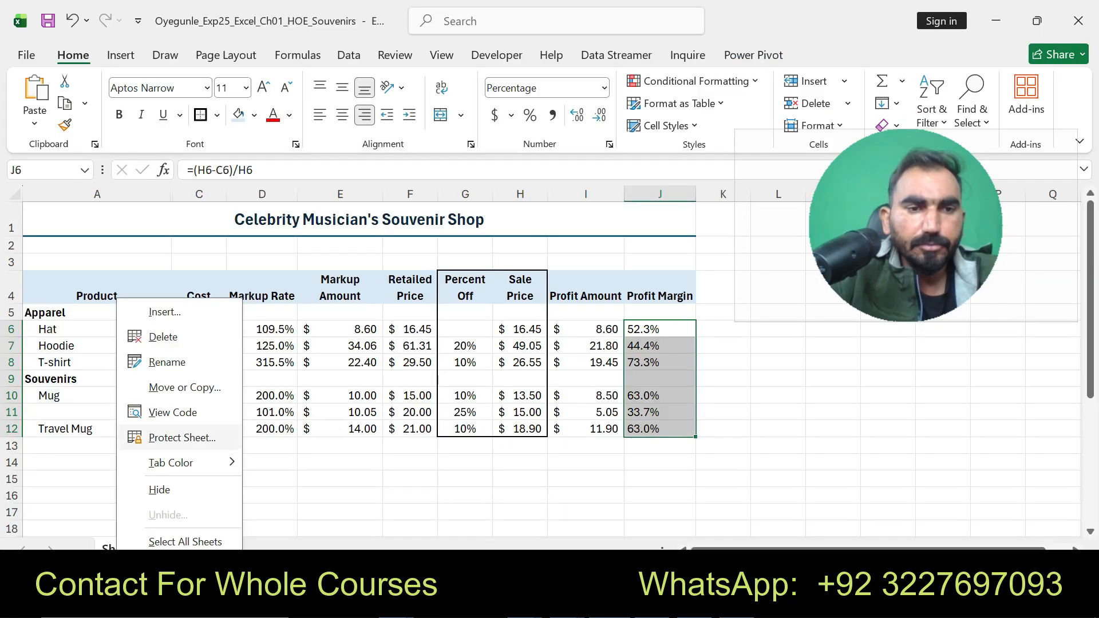
click(177, 387)
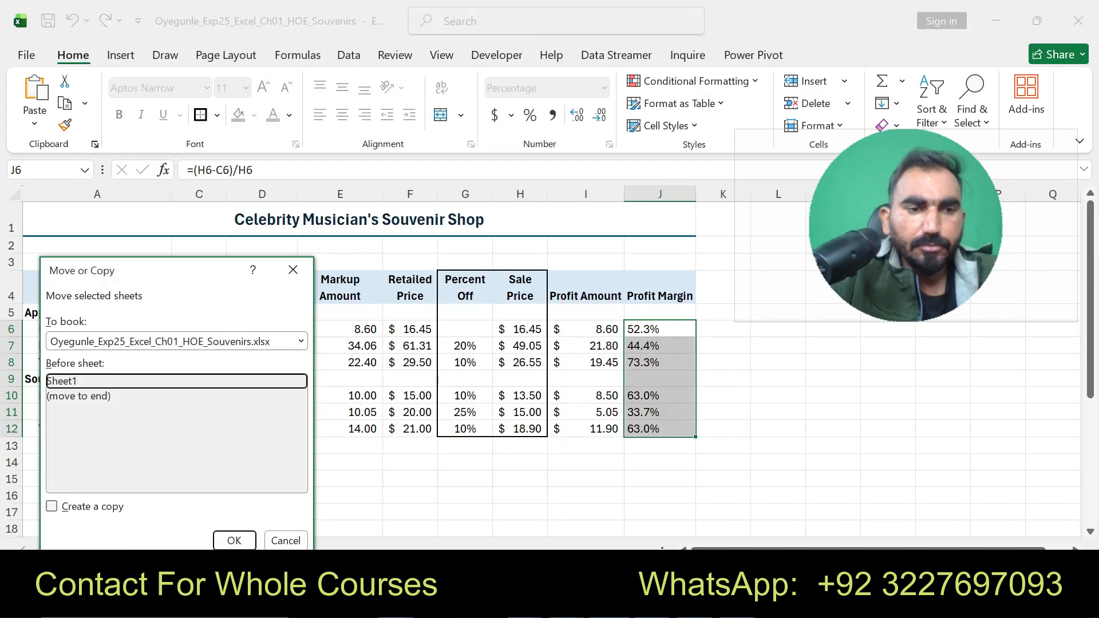
click(51, 506)
click(234, 540)
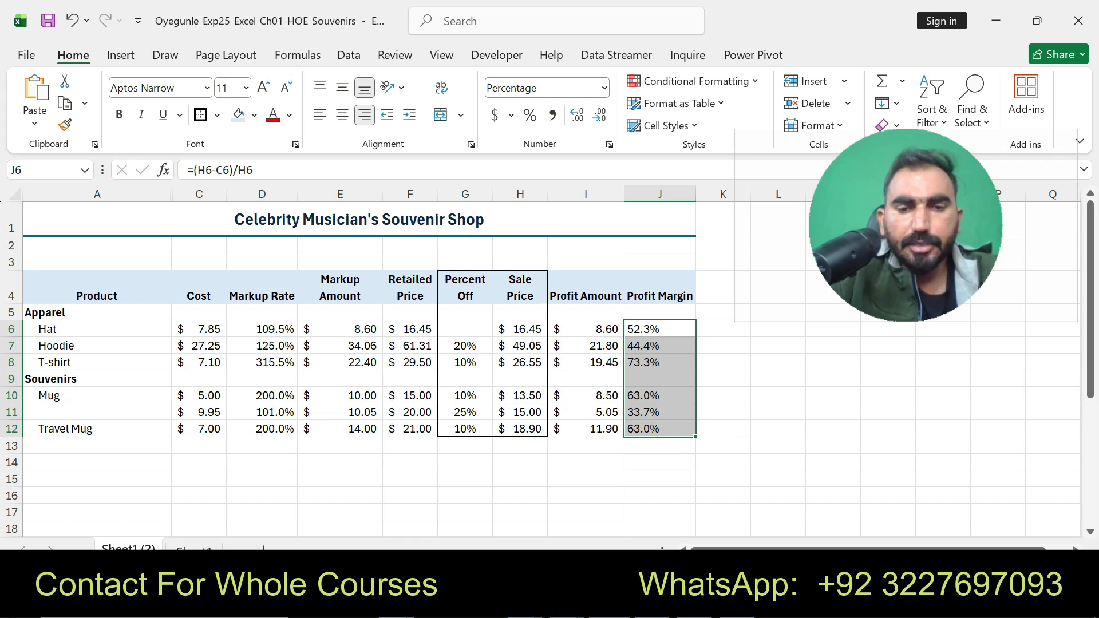
Step: Check the step 24 instruction in Word again, return to Excel and rename Sheet1 as September
key(alt+Tab)
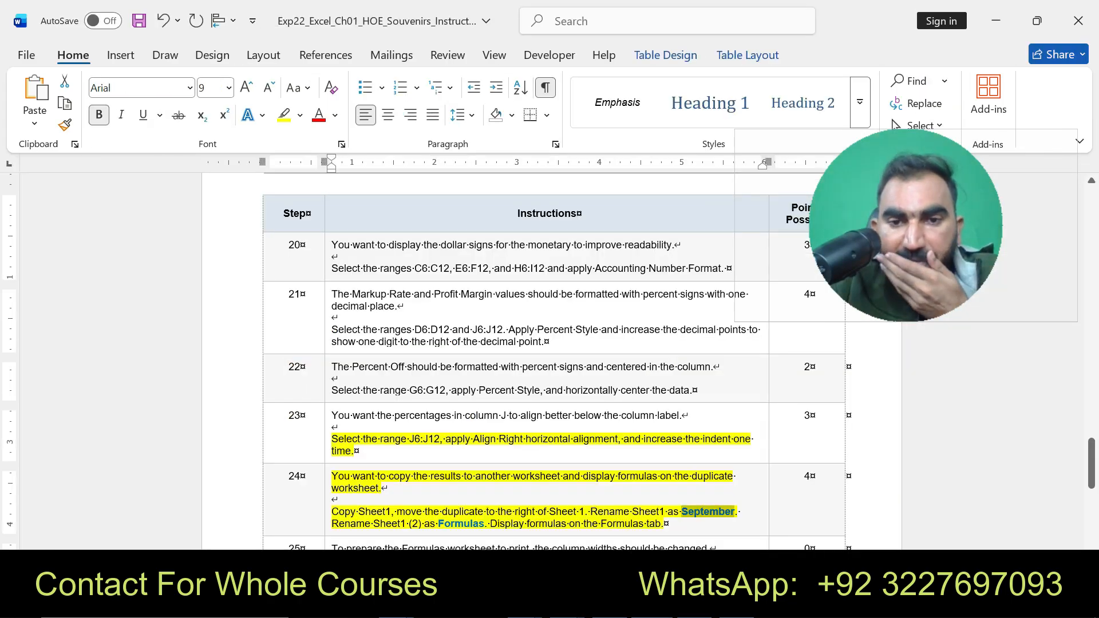
key(alt+Tab)
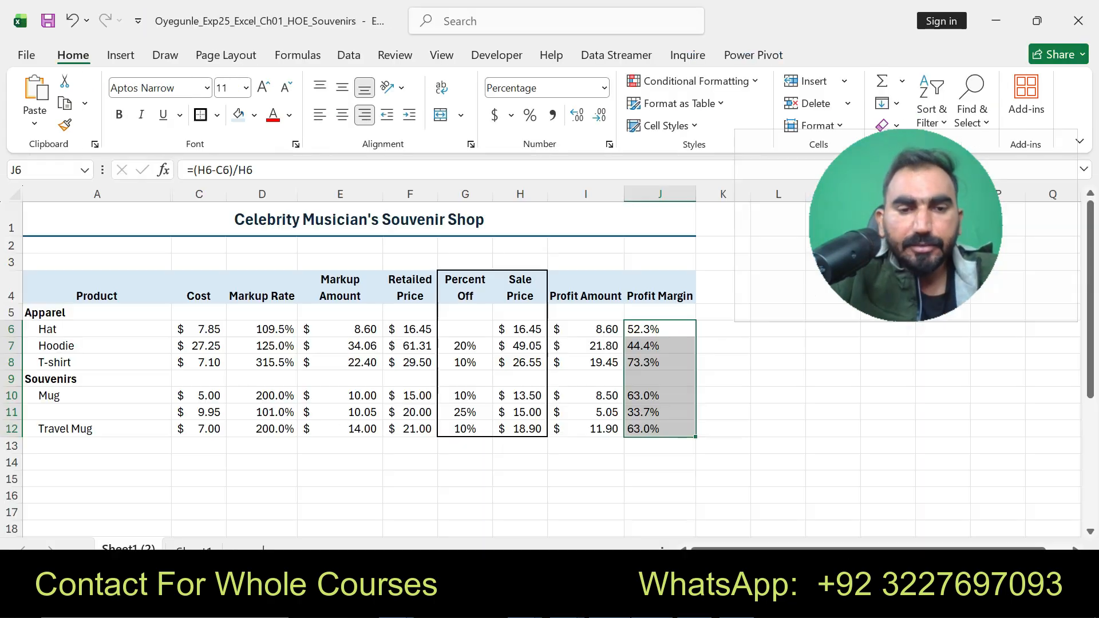
right_click(197, 548)
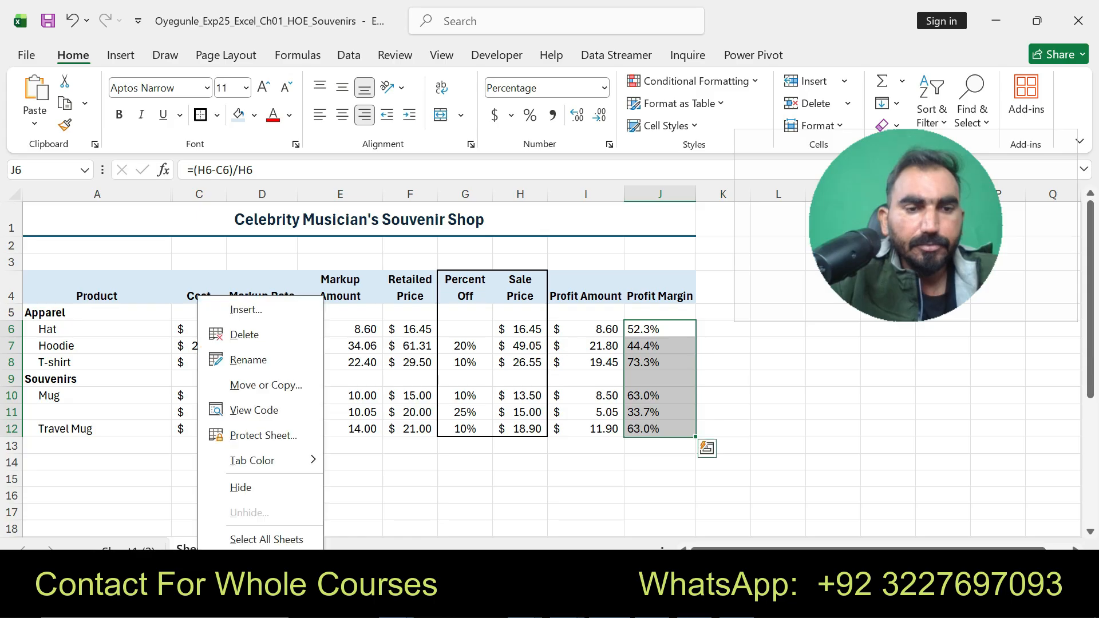
click(248, 359)
text(September)
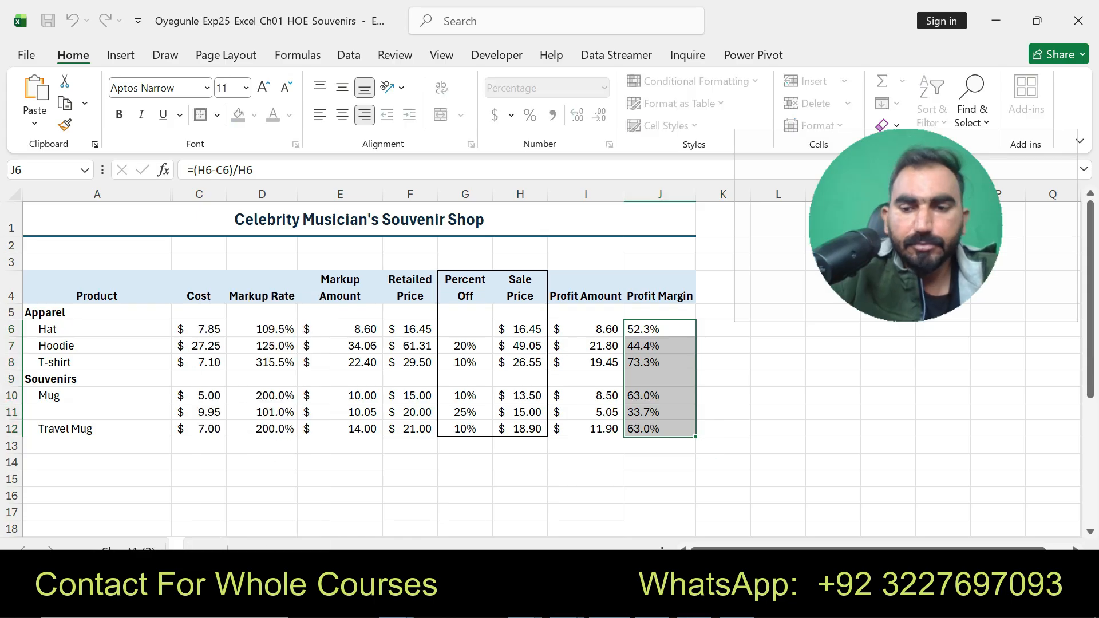
Step: Copy the sheet name Formulas from step 24 in Word and use it to rename Sheet1 (2) in the Excel workbook
key(alt+Tab)
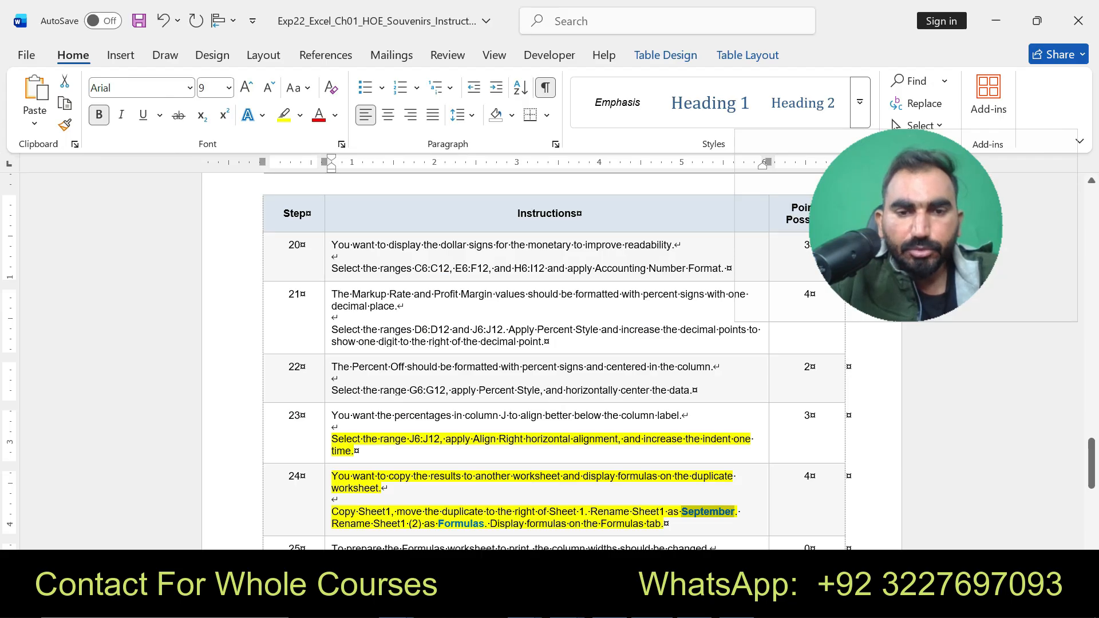
drag(439, 524, 485, 524)
key(ctrl+c)
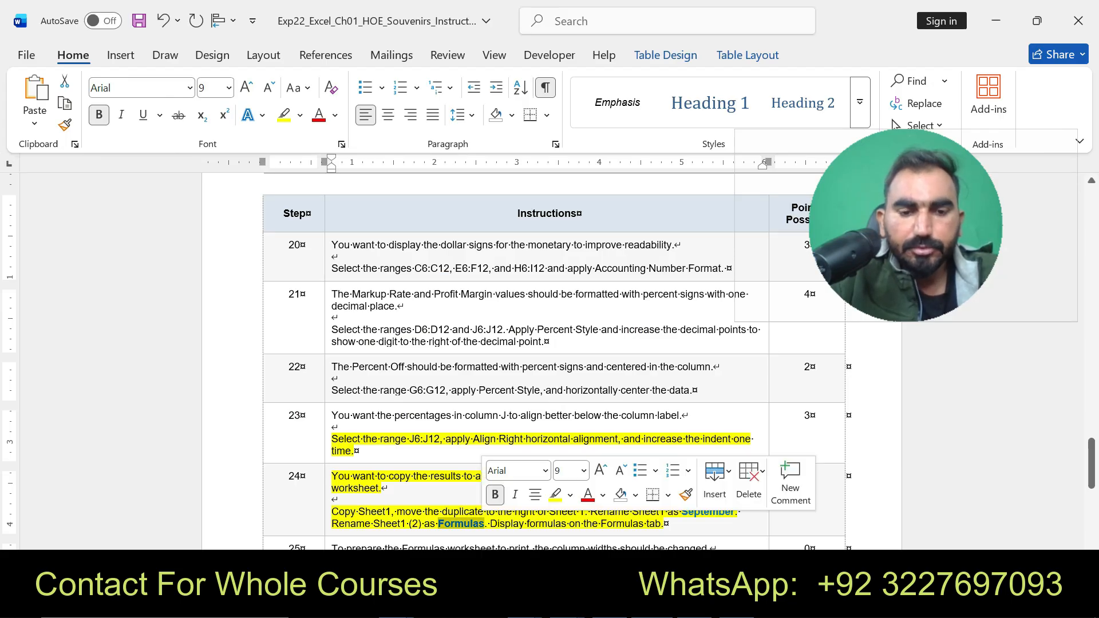
key(alt+Tab)
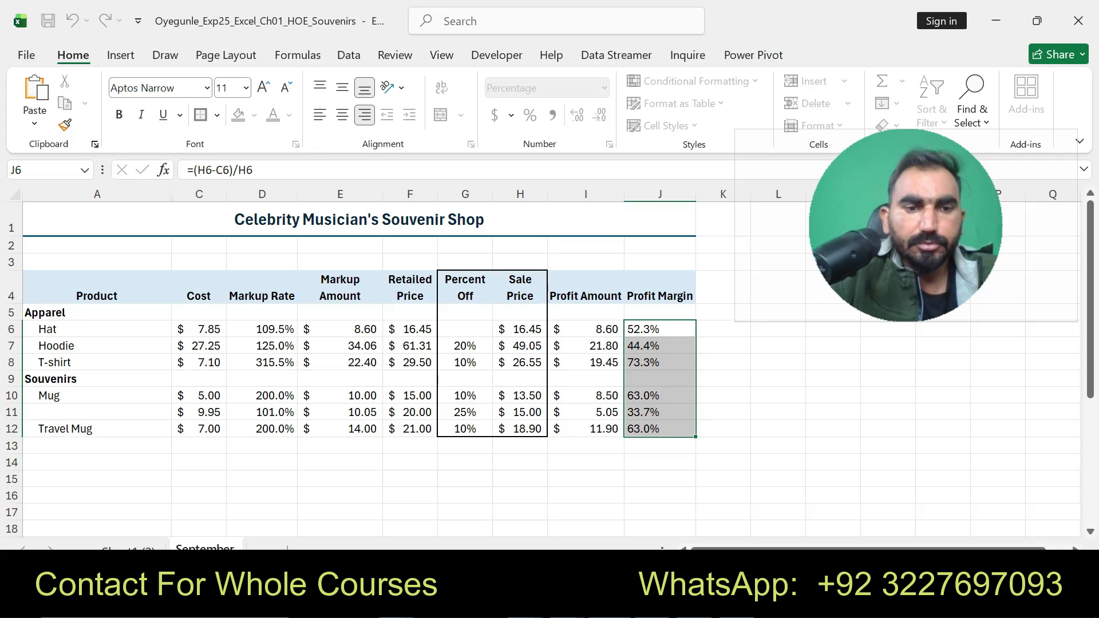
right_click(143, 548)
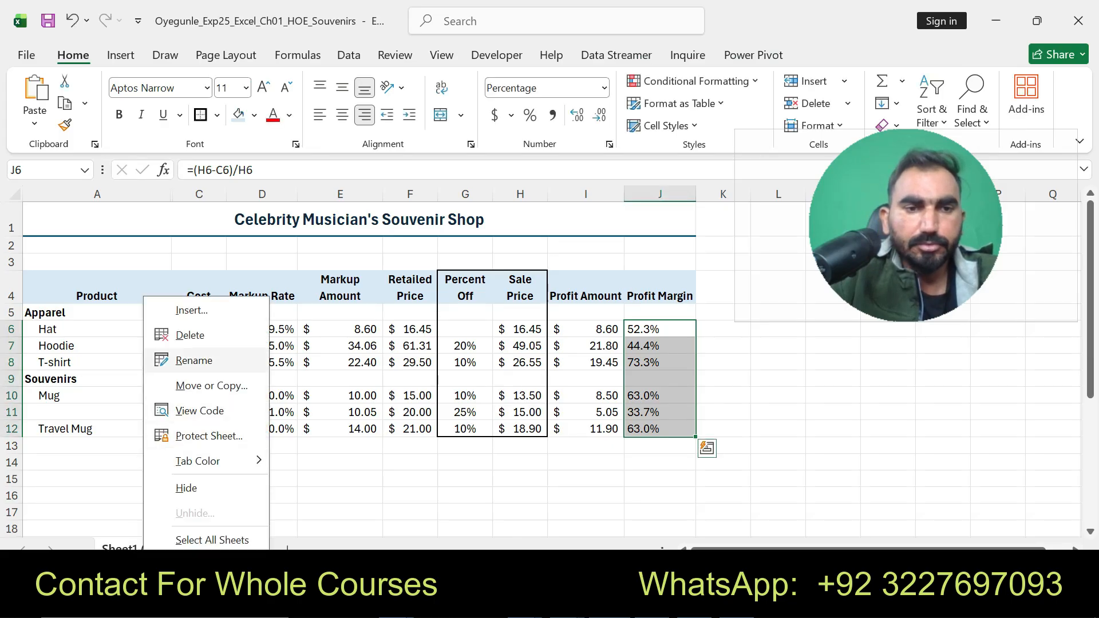
click(194, 360)
key(ctrl+v)
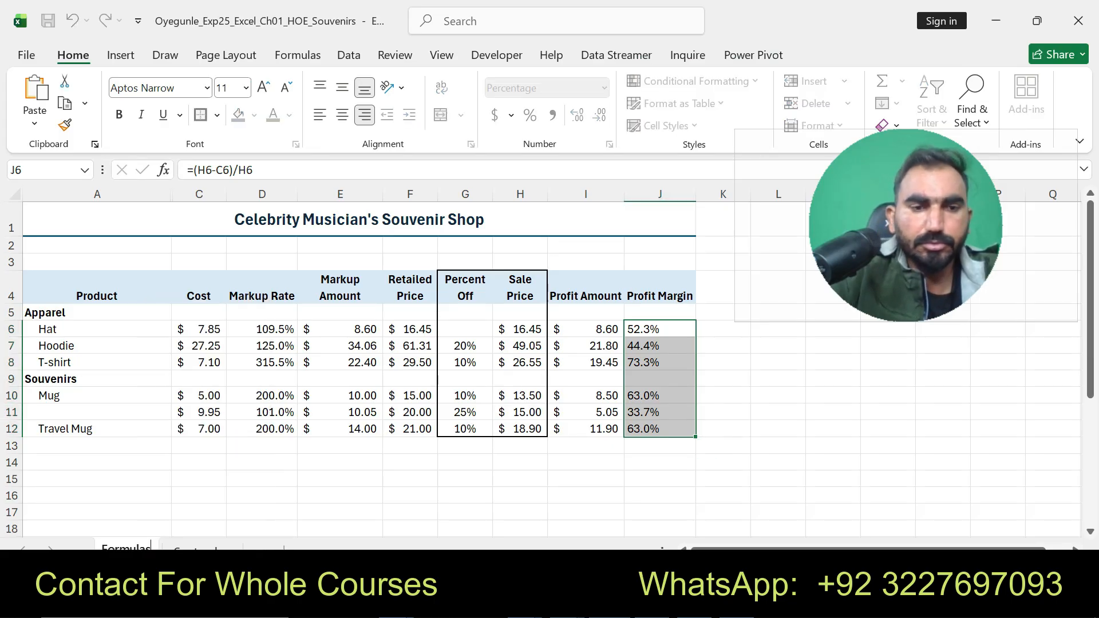
click(410, 463)
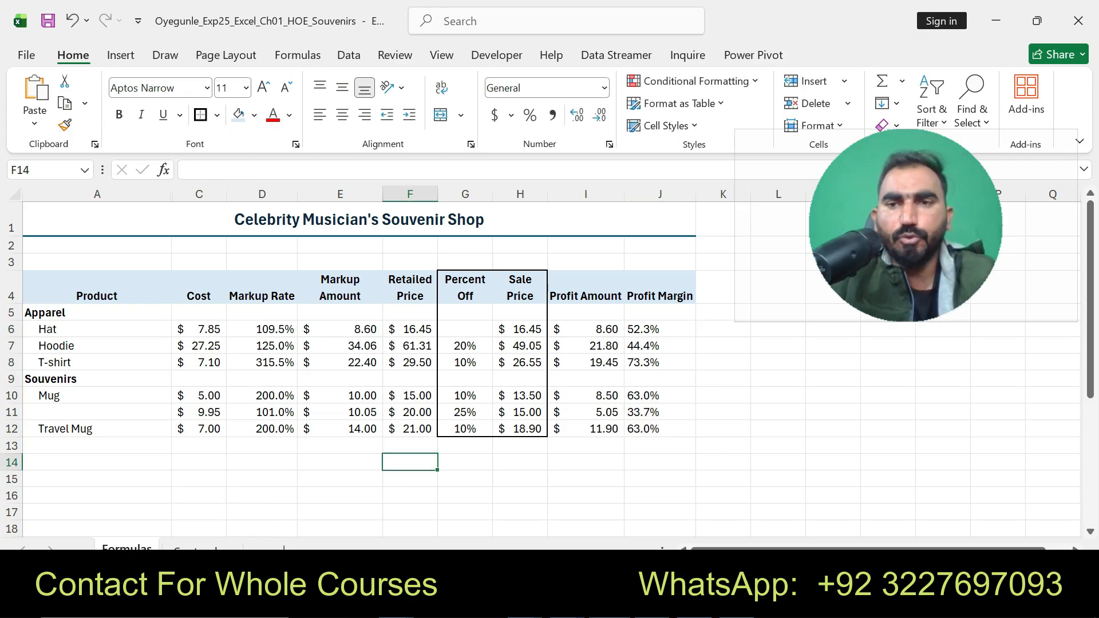
Step: Switch to the Word instructions and review the document title, project description and earlier steps
key(alt+Tab)
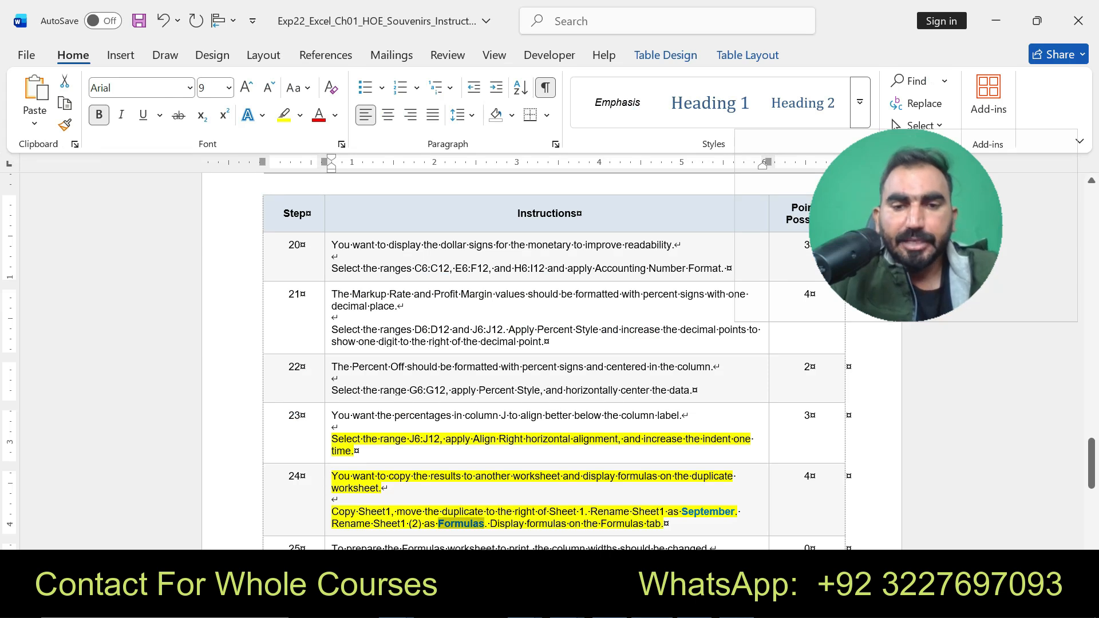
key(ctrl+z)
drag(1092, 464, 1092, 213)
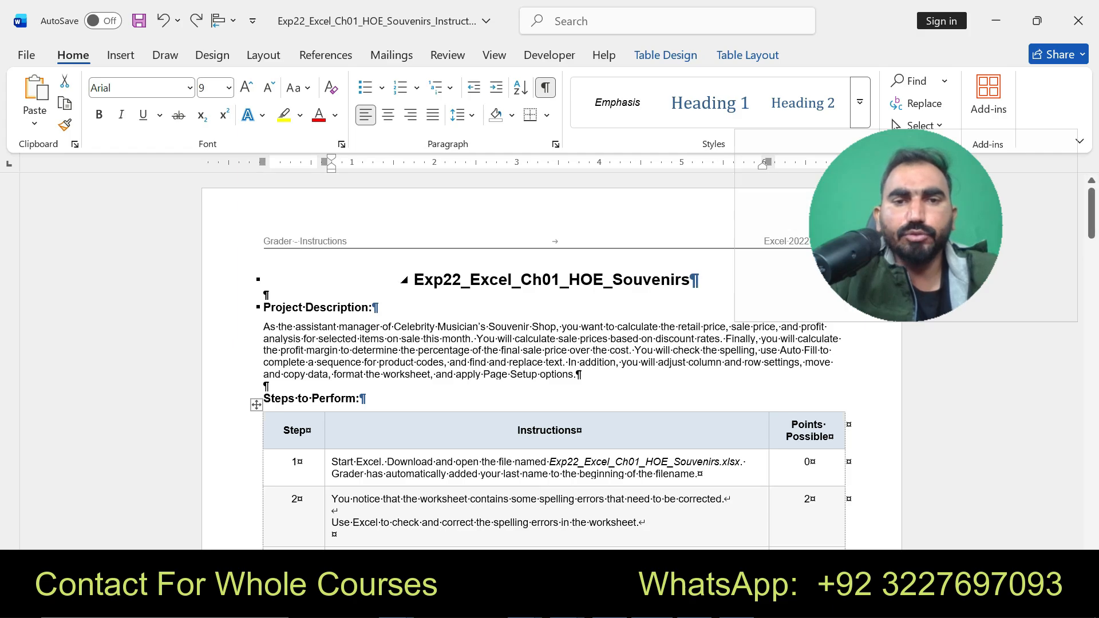
drag(414, 280, 650, 309)
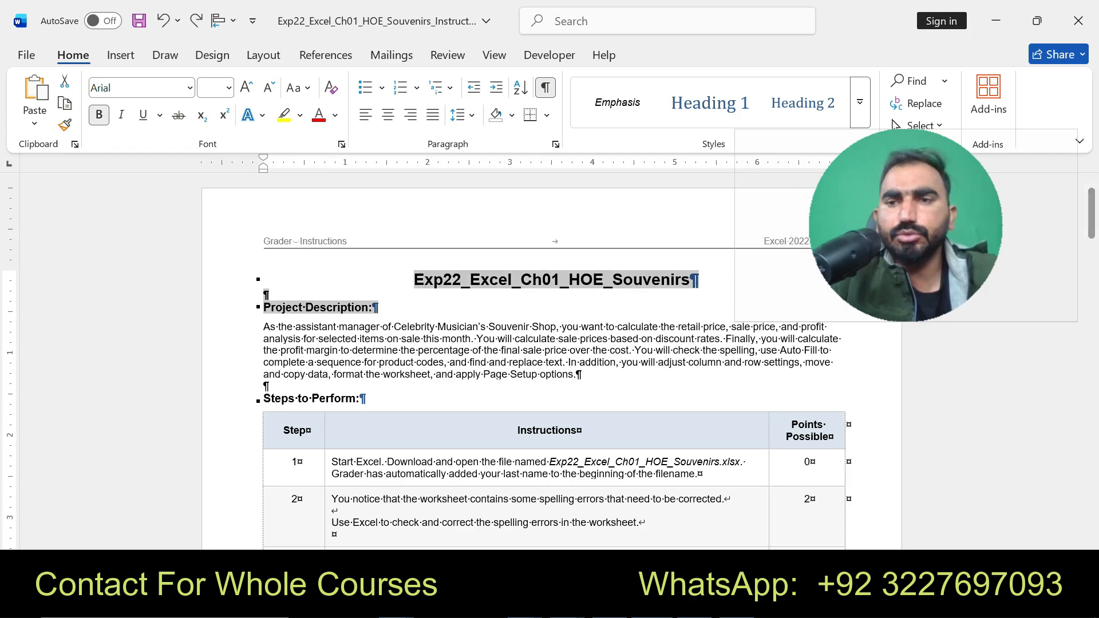
drag(1091, 215, 1092, 297)
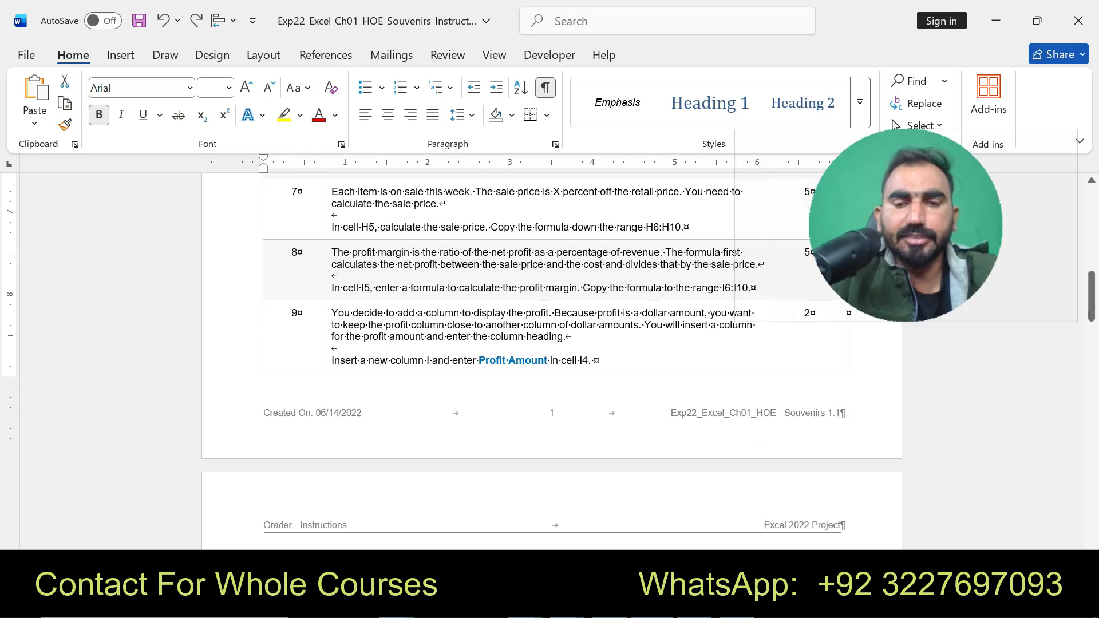
key(alt+Tab)
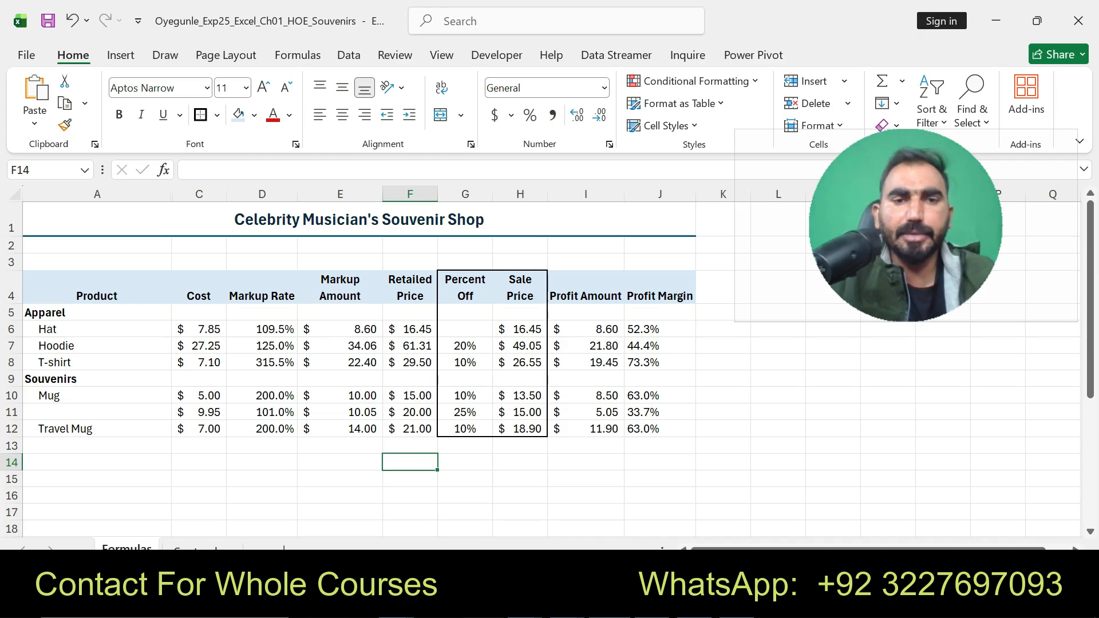
drag(204, 22, 270, 31)
click(825, 24)
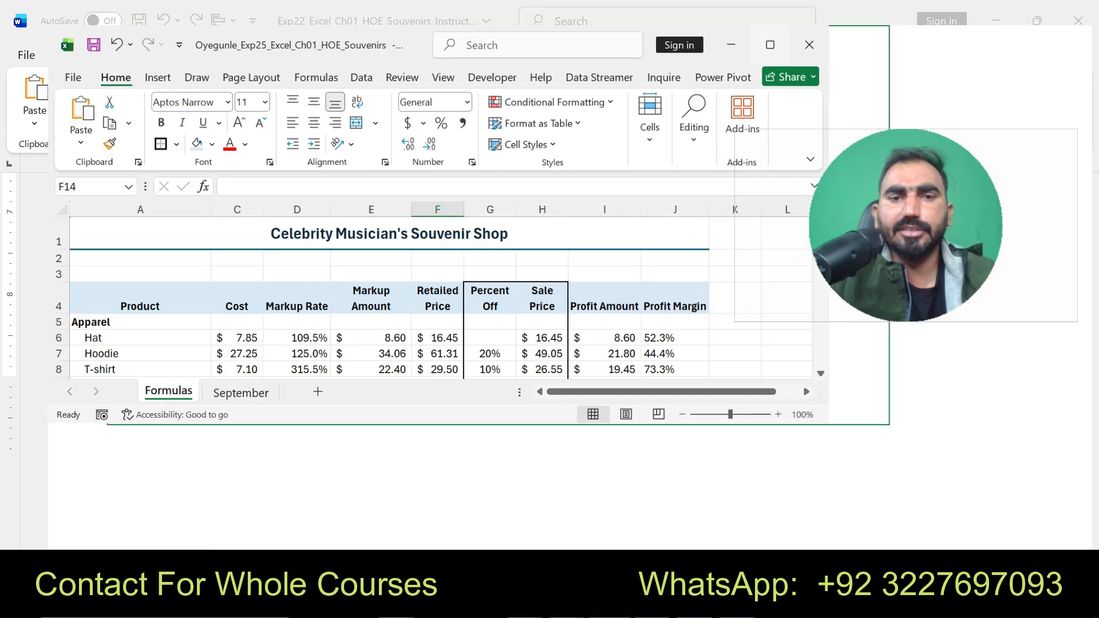